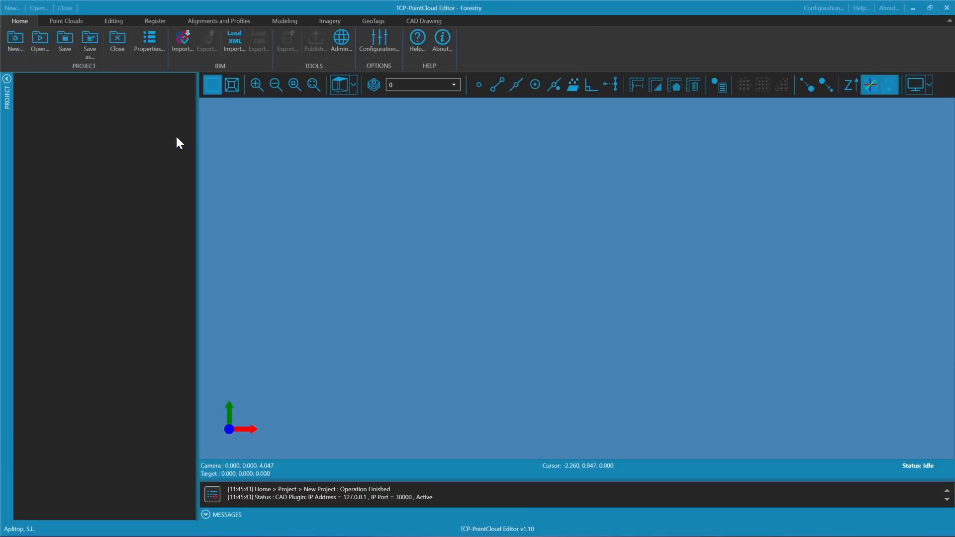
Start a point cloud import from files and browse to the 2025_02_04_Datasets_Webinar > 4_Forestry folder
click(61, 23)
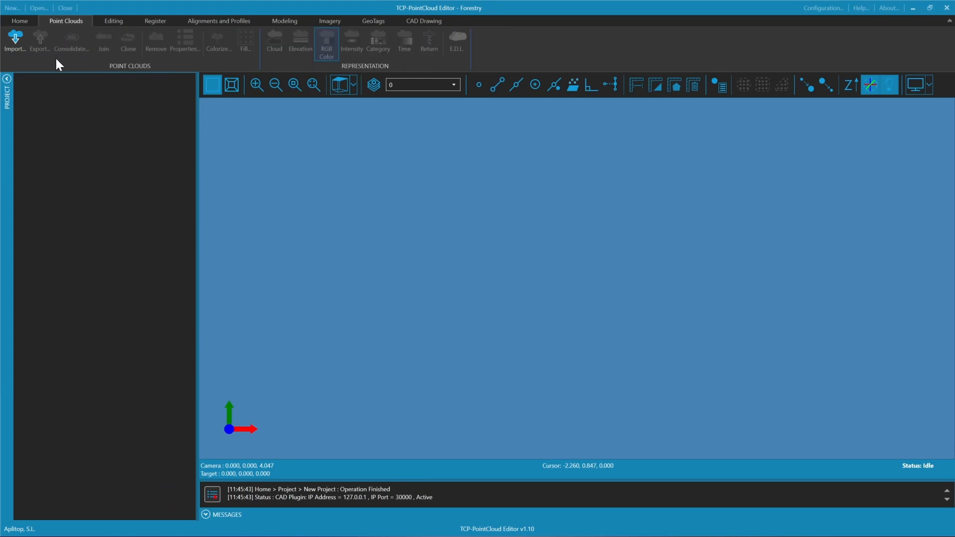
click(19, 44)
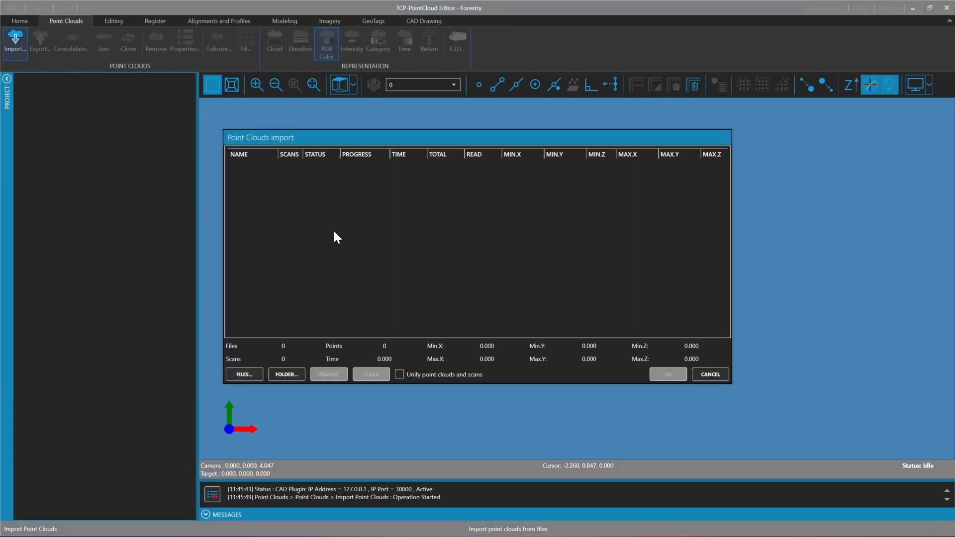
click(242, 375)
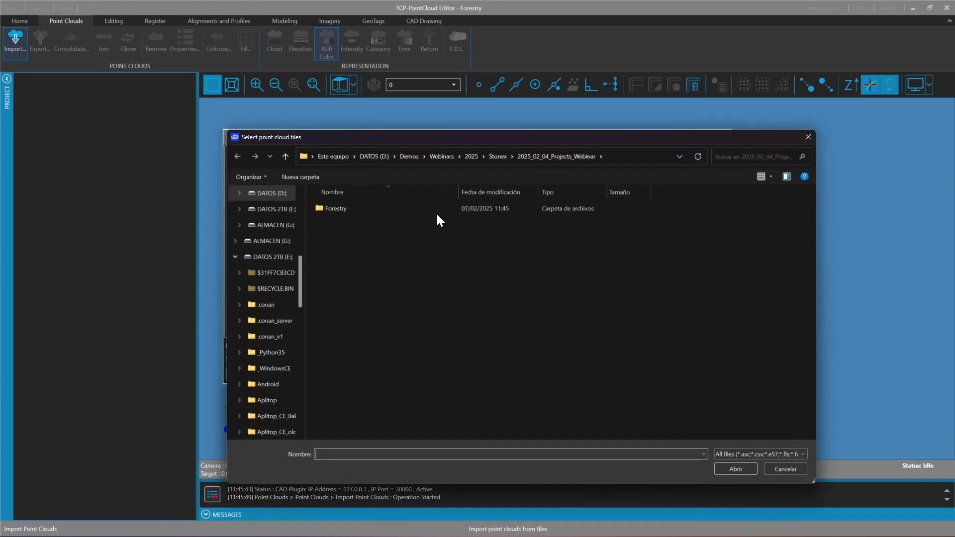
click(498, 156)
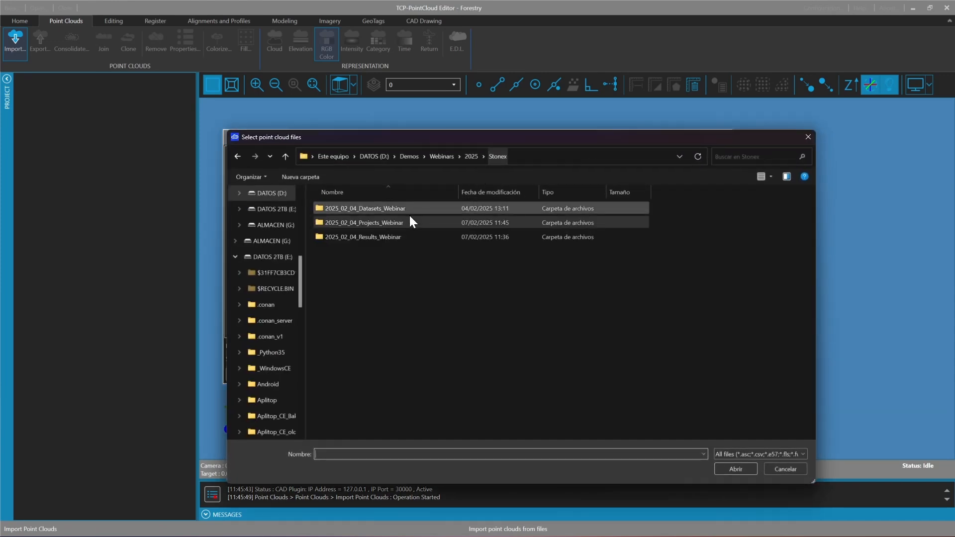
double_click(407, 210)
double_click(382, 251)
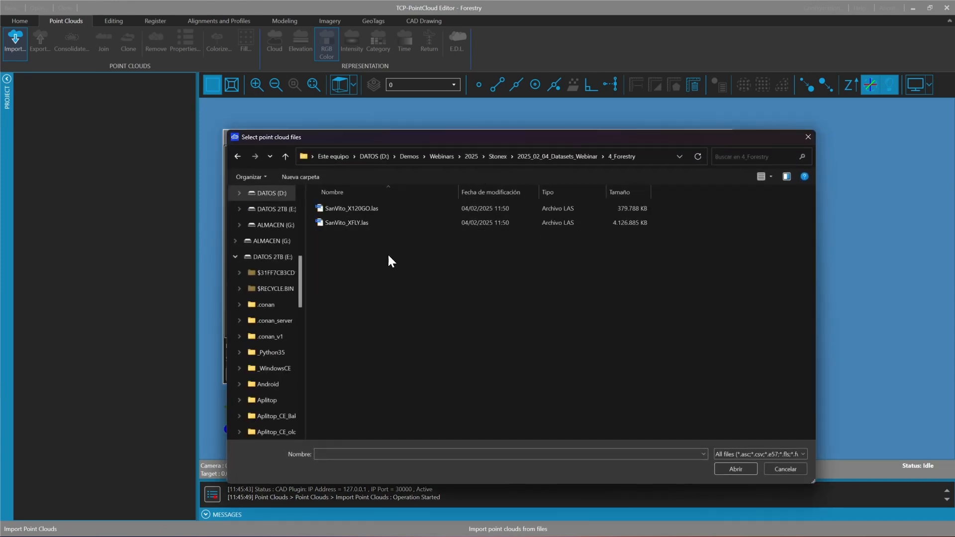
Import SanVito_X120GO.las and SanVito_XFLY.las together, keeping the all-files format filter
drag(465, 259, 479, 206)
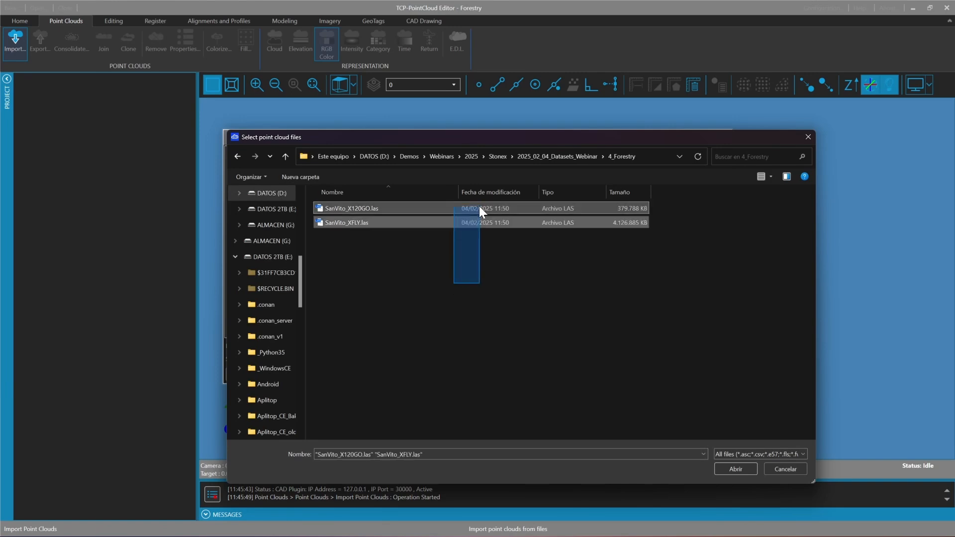
click(769, 454)
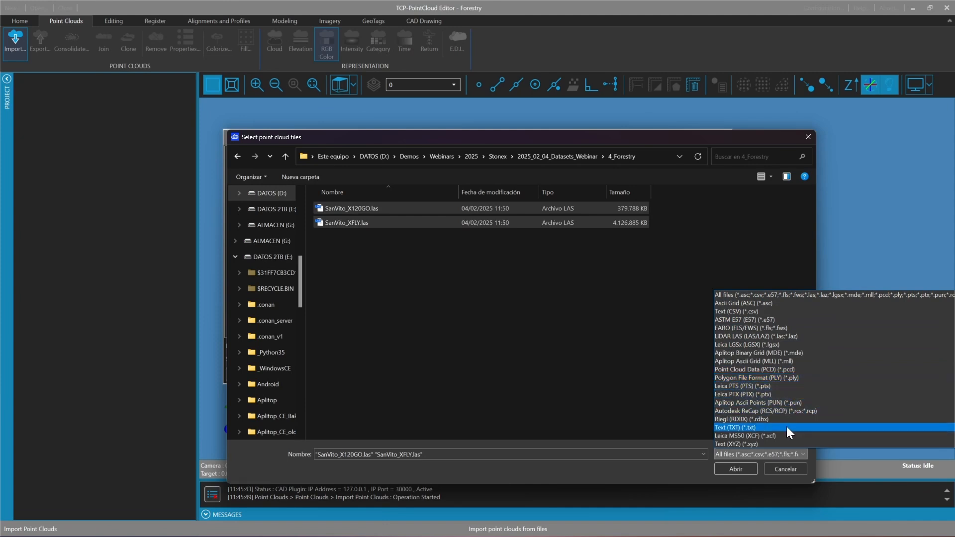
click(747, 294)
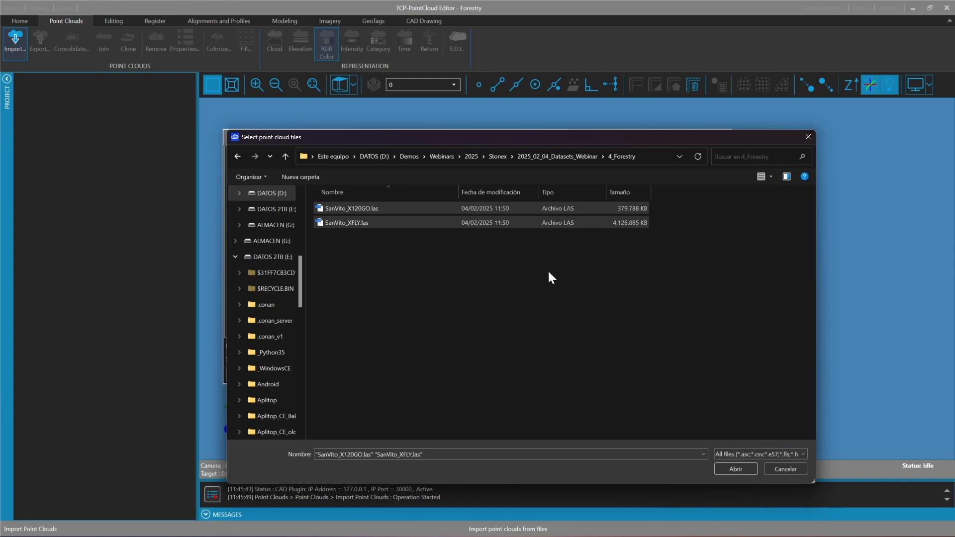
click(735, 469)
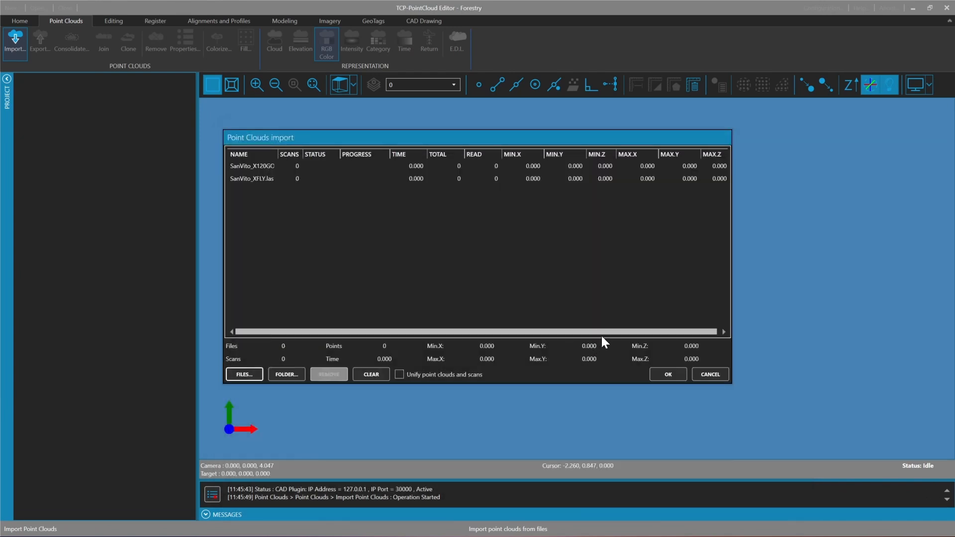
click(676, 379)
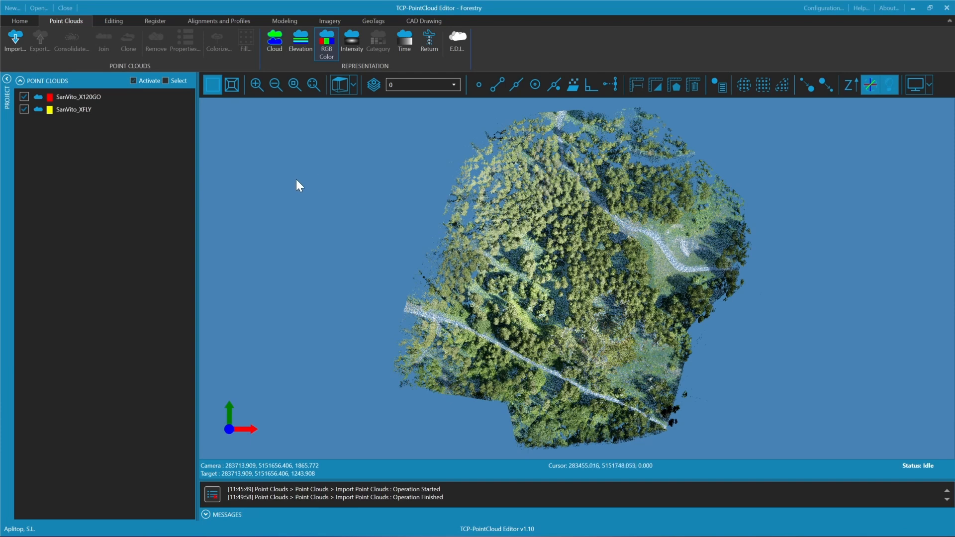
Select both point clouds and review their combined properties, including the intensity histogram and the returns distribution
click(166, 80)
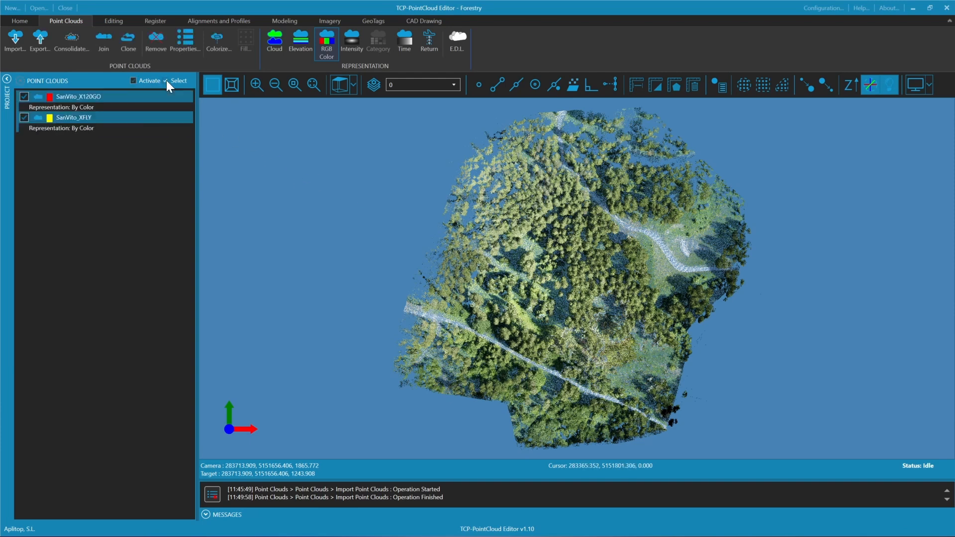
right_click(98, 99)
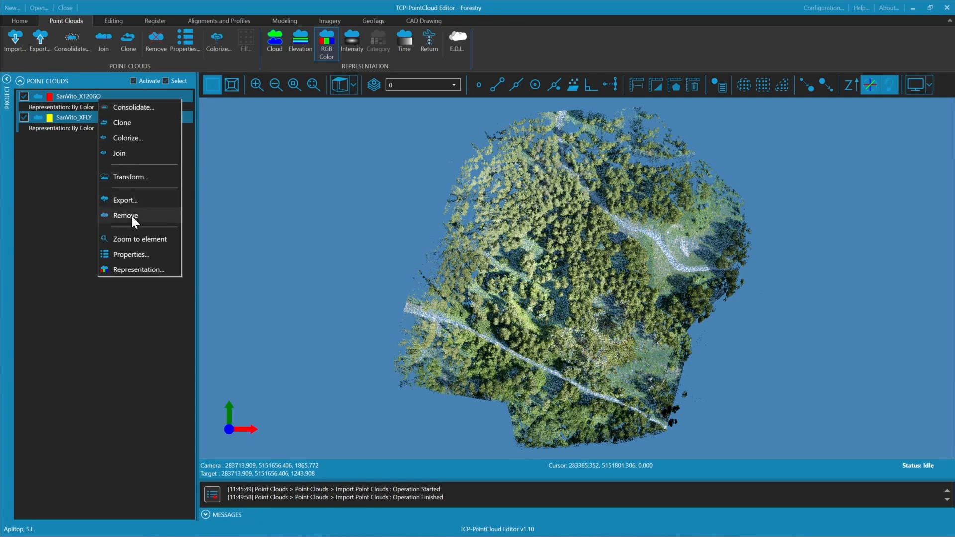
click(130, 254)
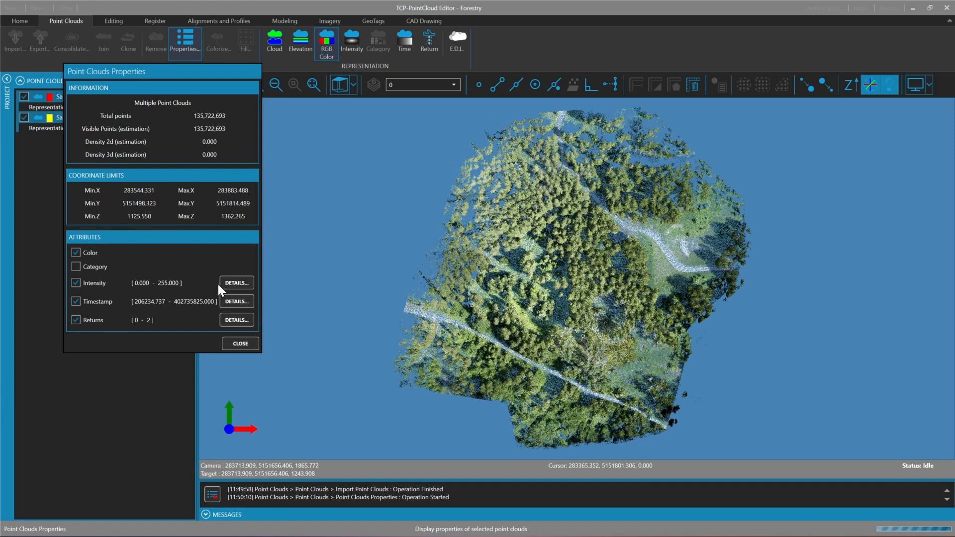
click(234, 282)
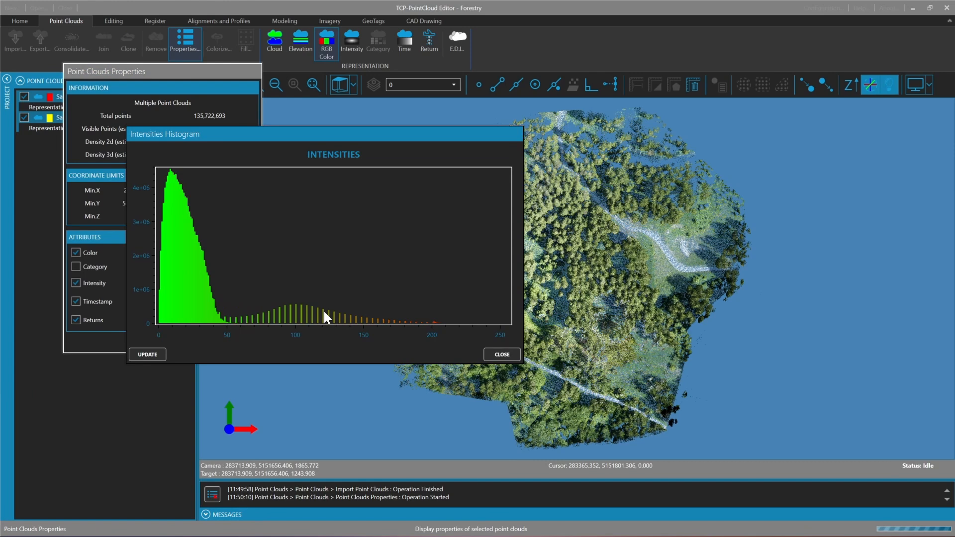
click(503, 355)
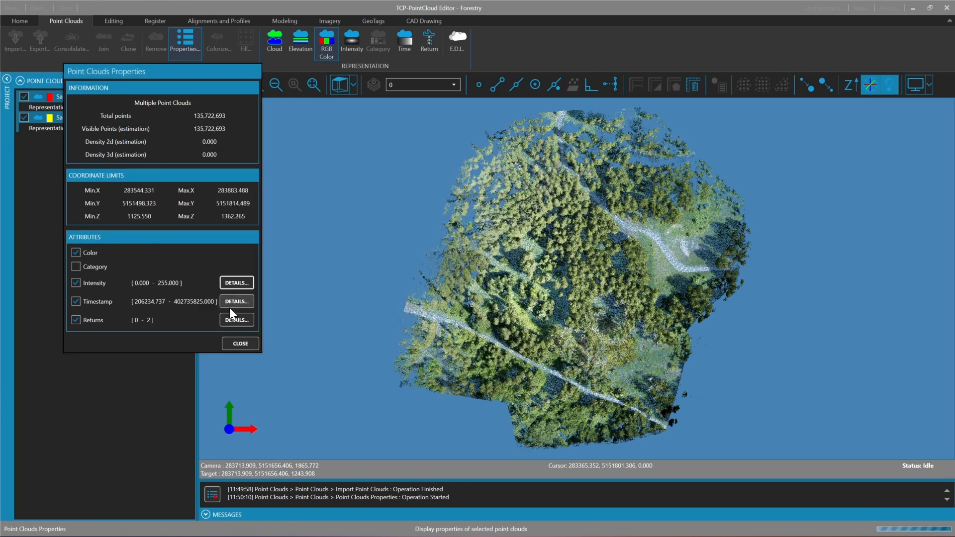
click(237, 320)
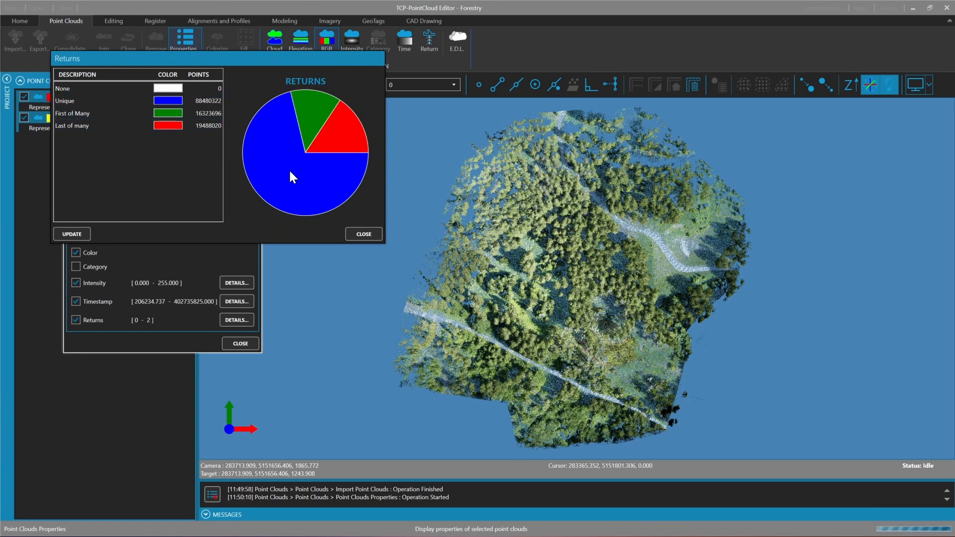
click(368, 235)
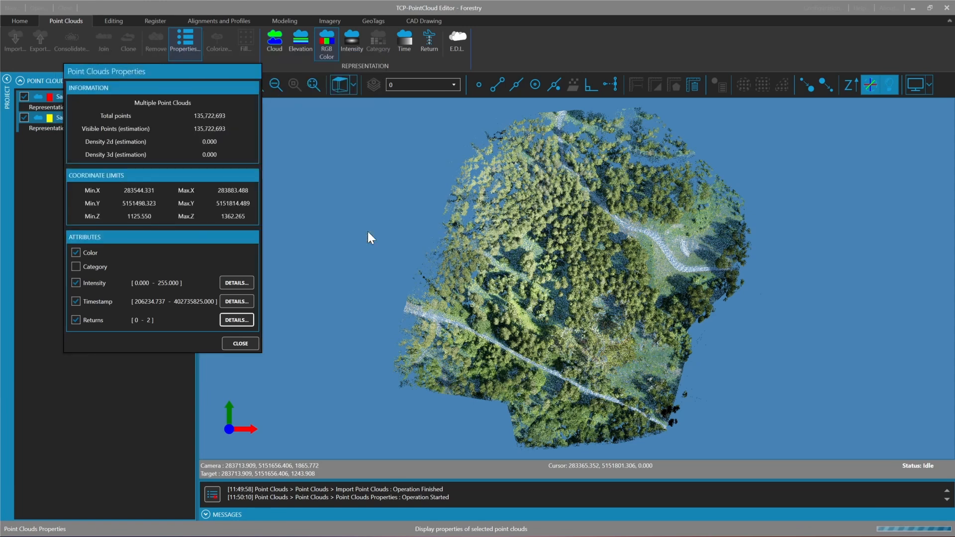
click(235, 343)
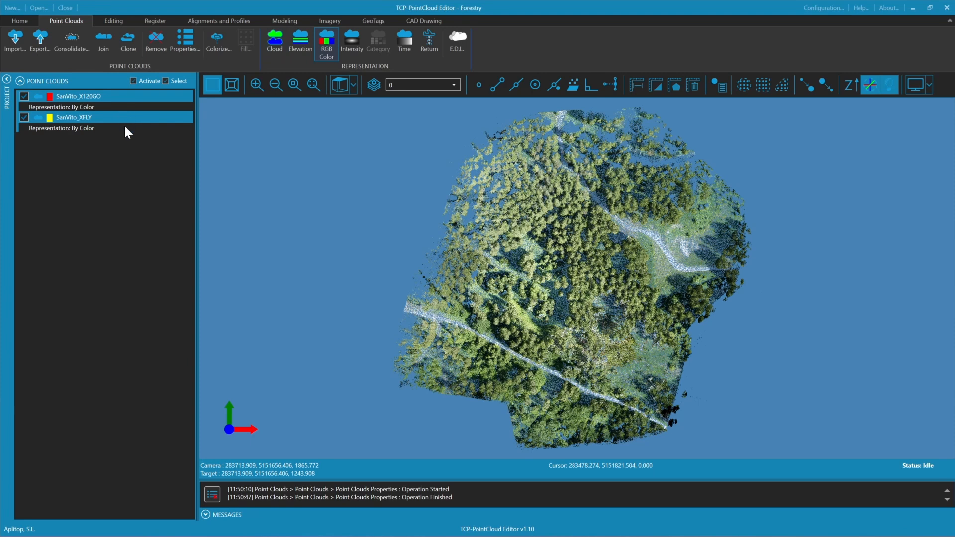
Represent both point clouds by cloud colour, select only SanVito_X120GO, and activate the Eye Dome Lighting effect
click(275, 45)
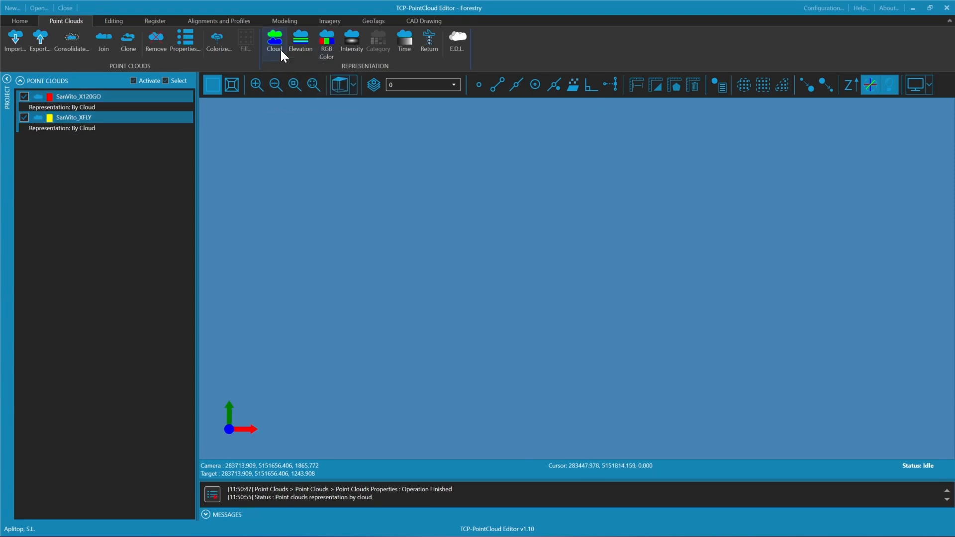
click(155, 96)
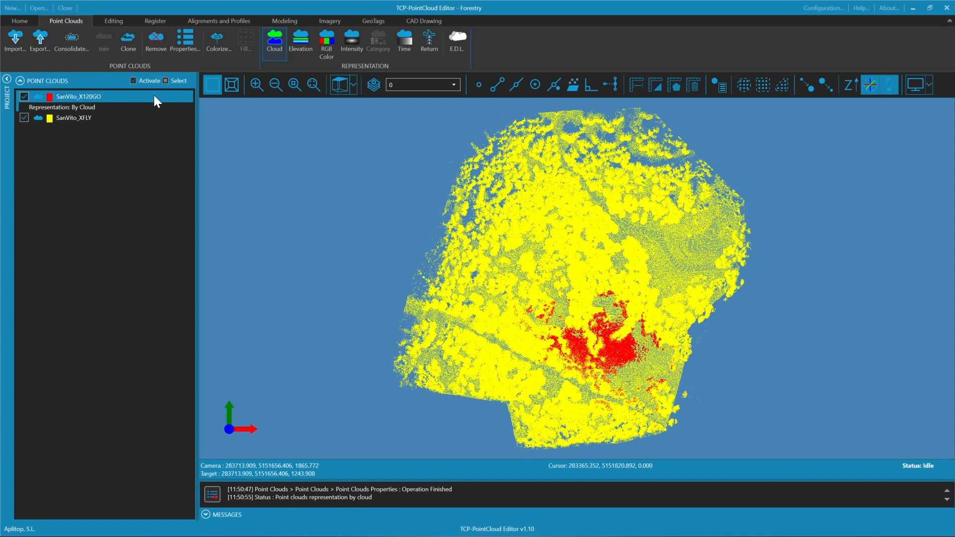
click(464, 47)
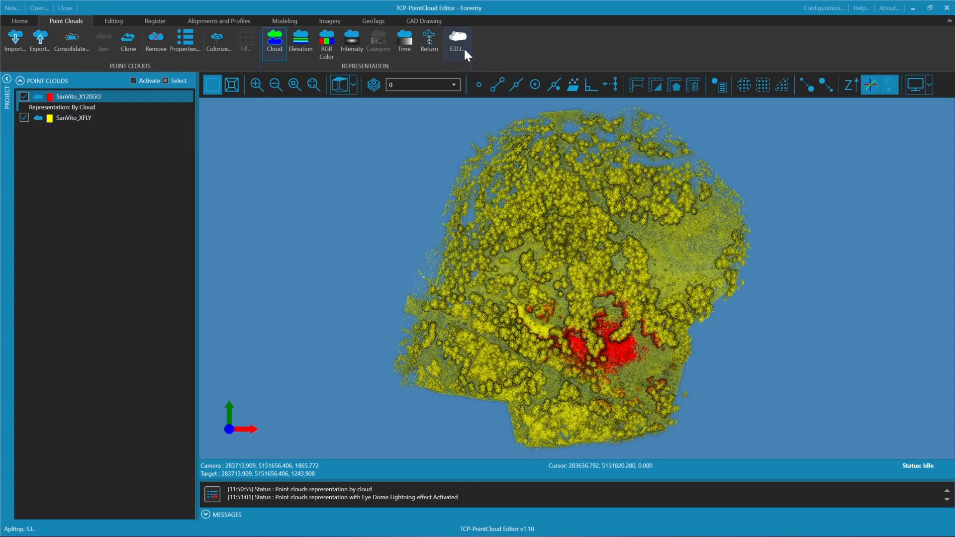
Increase the displayed point size and inspect in 3D how SanVito_X120GO sits within the SanVito_XFLY forest cloud
scroll(599, 330, up, 2)
scroll(601, 339, up, 4)
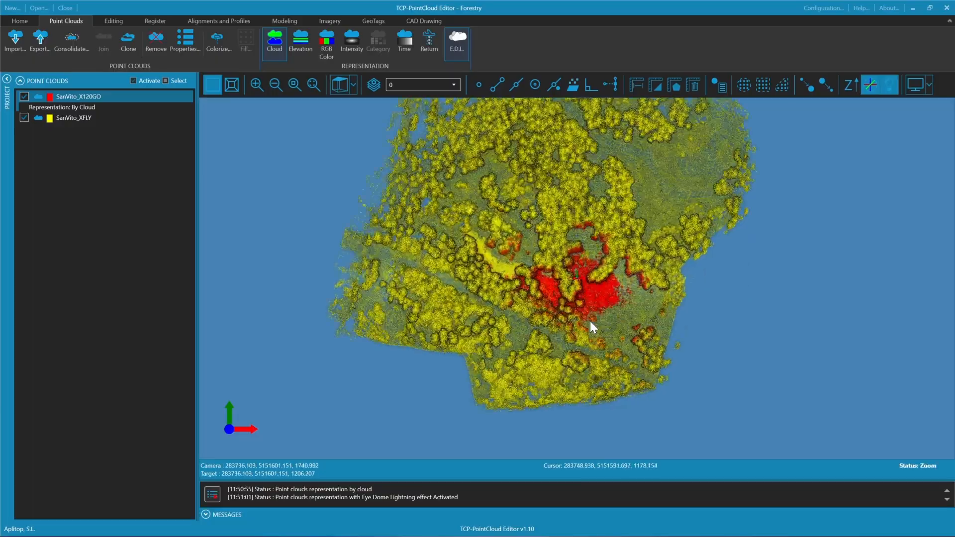
drag(575, 355, 622, 209)
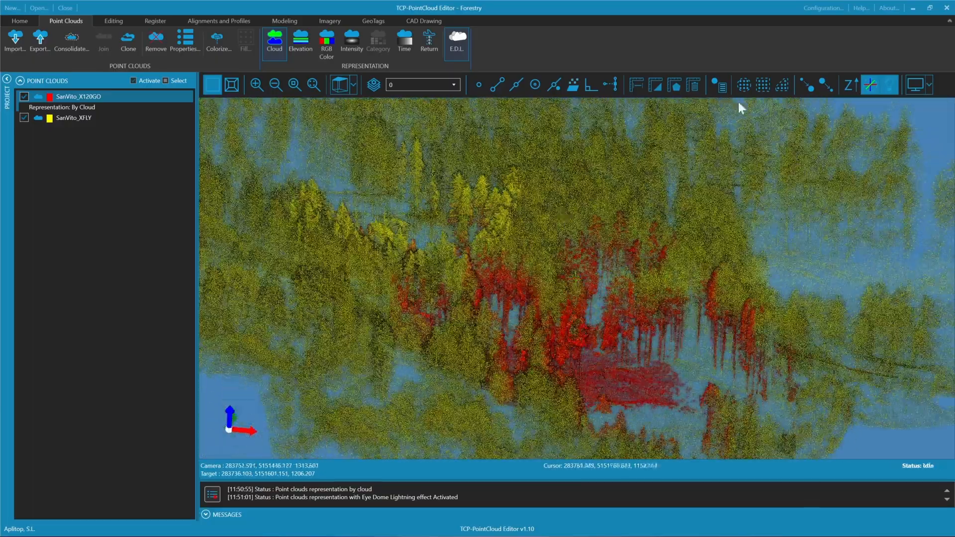
click(804, 88)
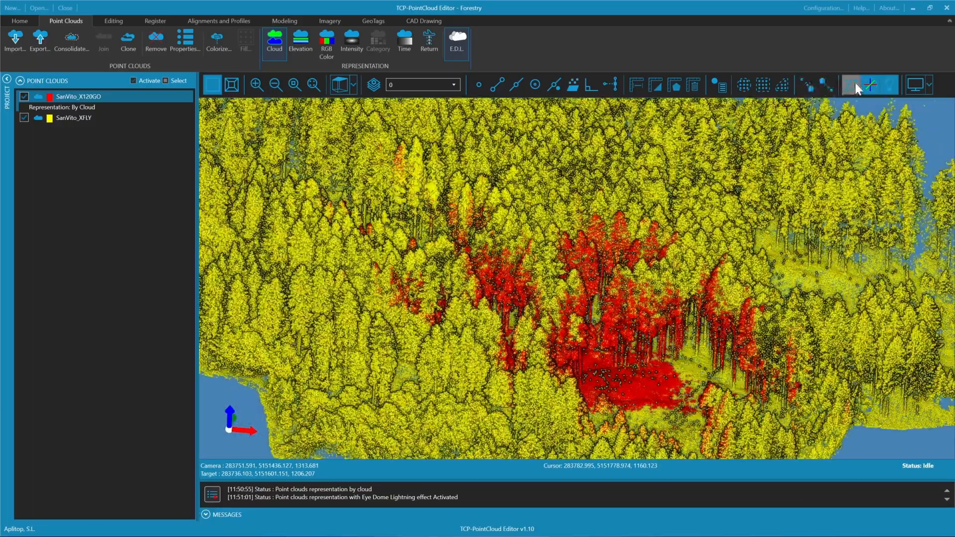
drag(690, 336, 844, 322)
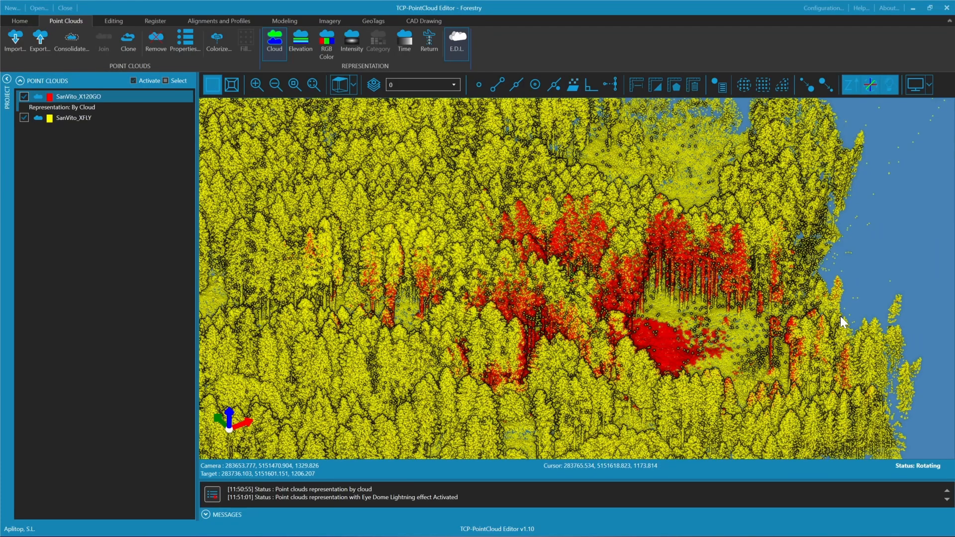
drag(585, 360, 535, 360)
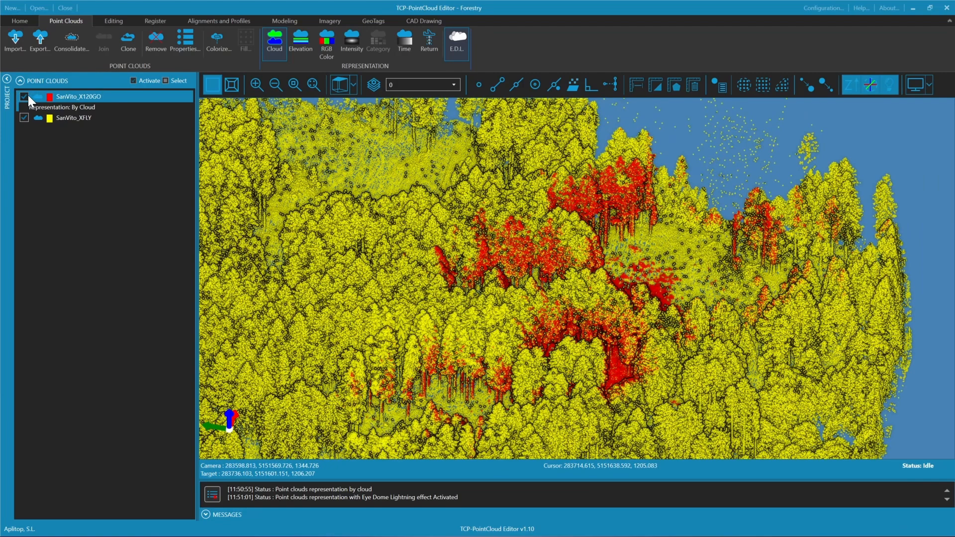
Temporarily hide the SanVito_XFLY cloud to inspect SanVito_X120GO alone, and show SanVito_XFLY again
click(24, 118)
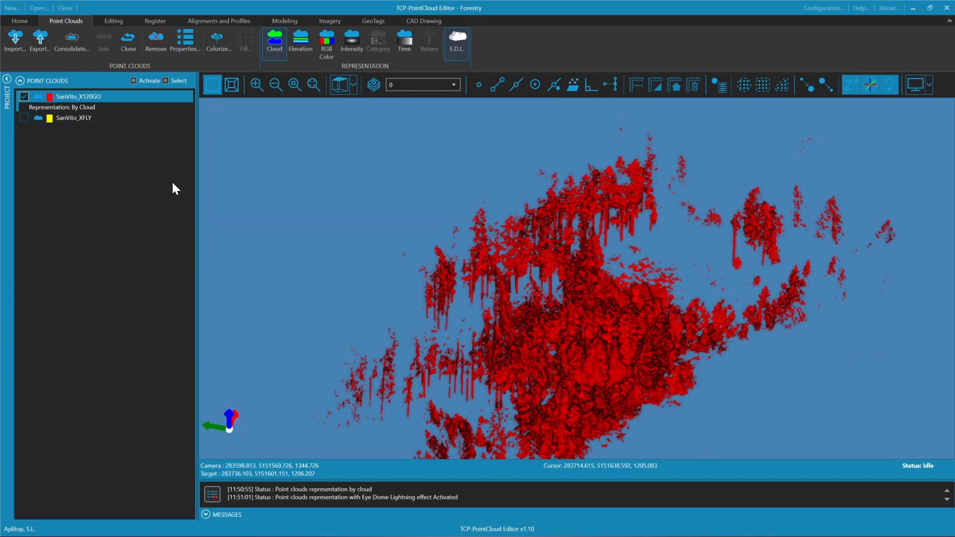
drag(596, 322, 746, 260)
scroll(638, 282, down, 2)
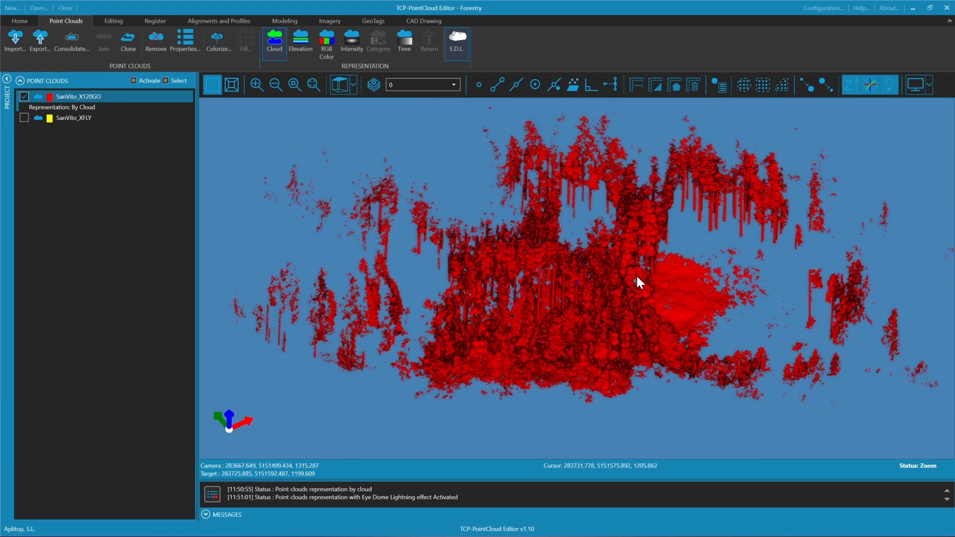
scroll(637, 274, down, 2)
click(24, 117)
Represent the point clouds by return type, expand the return legend under SanVito_X120GO, and inspect the forest in 3D
scroll(558, 255, down, 3)
scroll(550, 264, up, 2)
click(430, 51)
scroll(562, 332, up, 4)
drag(563, 340, 639, 341)
click(24, 107)
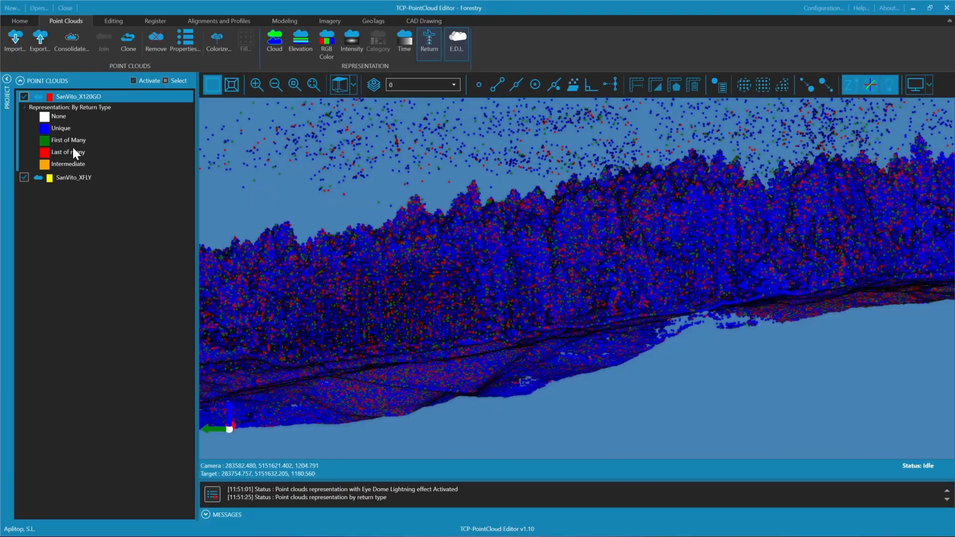
drag(623, 293, 591, 330)
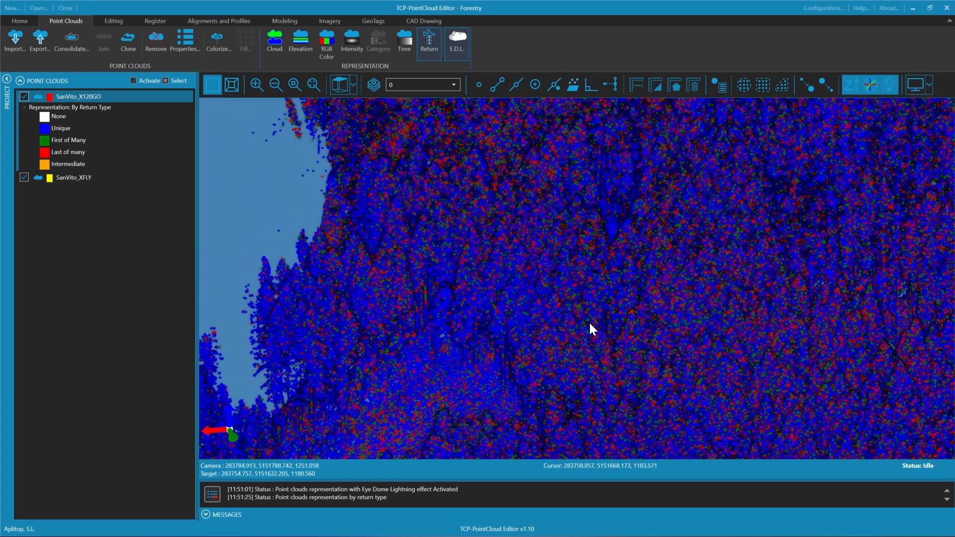
scroll(589, 321, down, 5)
middle_drag(655, 252, 622, 250)
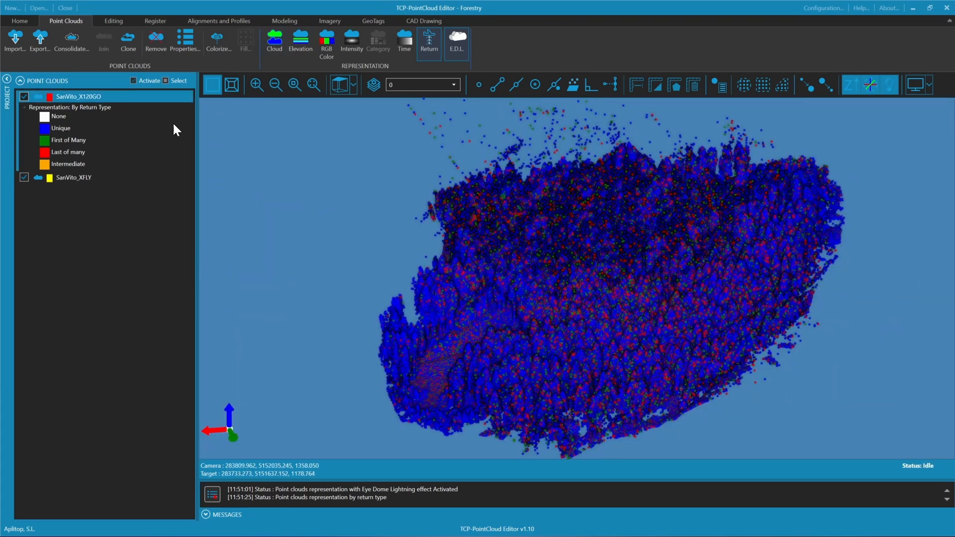
Represent SanVito_X120GO by intensity with a greyscale palette, 100 ranges and Quantiles mode, and inspect the forest in 3D
right_click(144, 96)
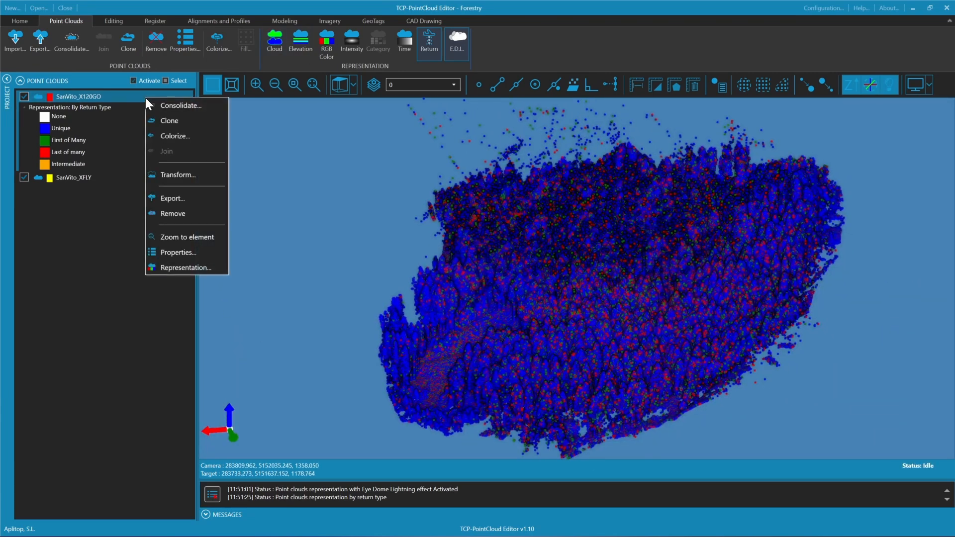
click(205, 265)
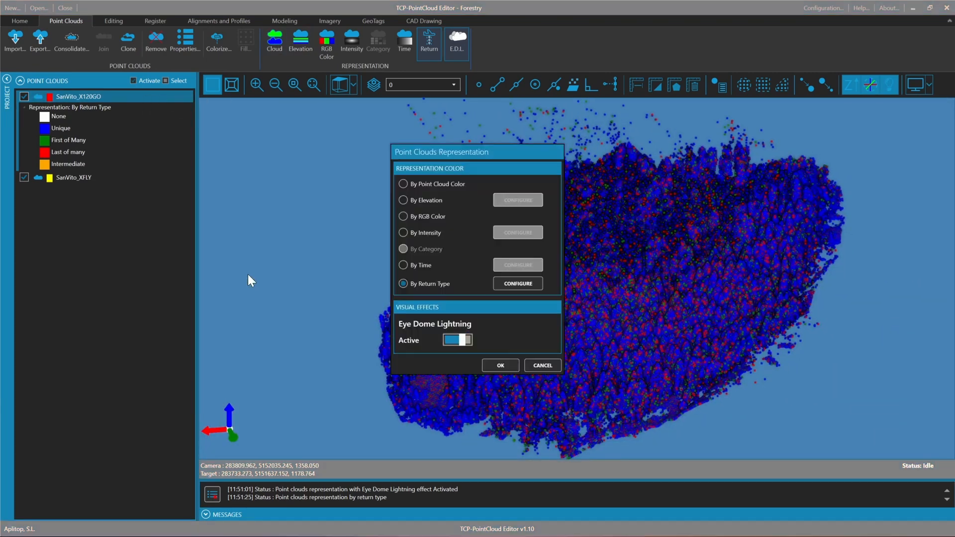
click(404, 232)
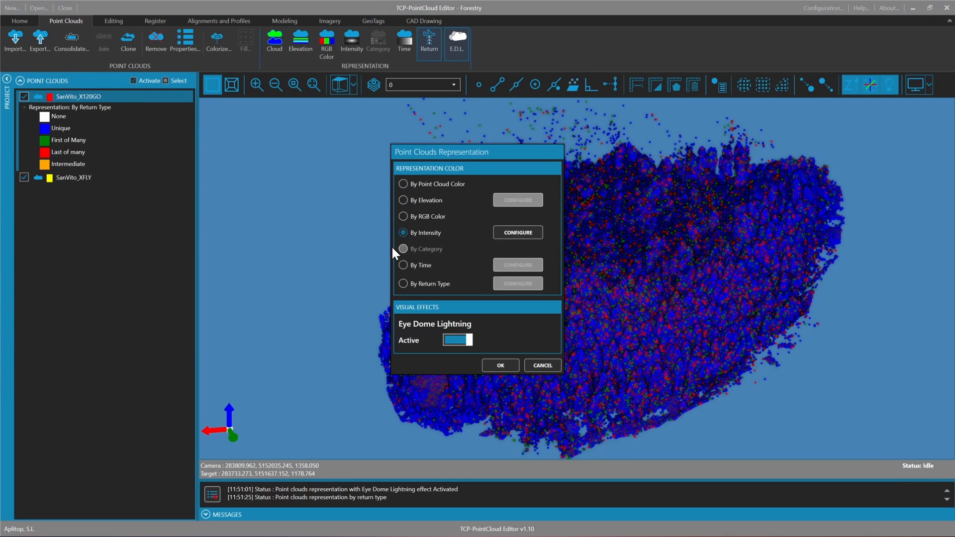
click(528, 232)
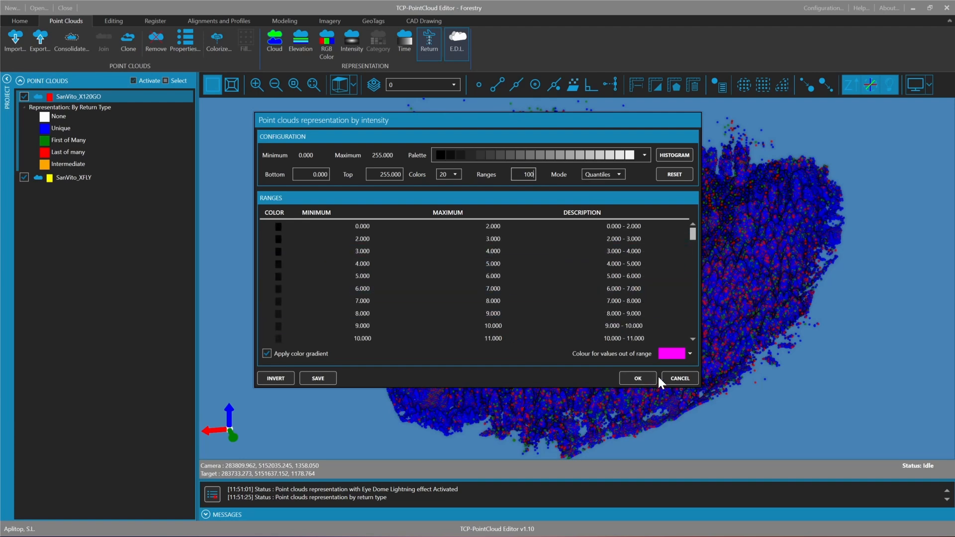
click(633, 378)
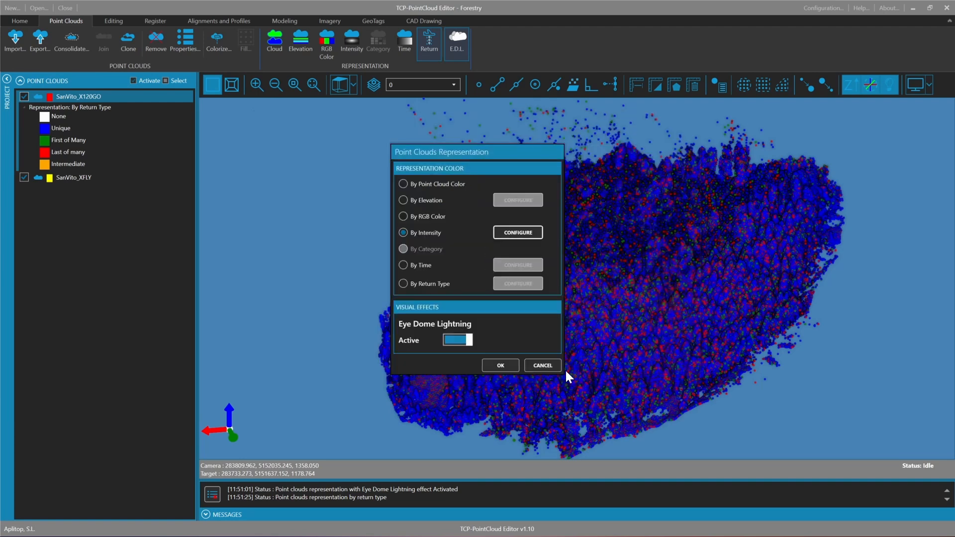
click(509, 368)
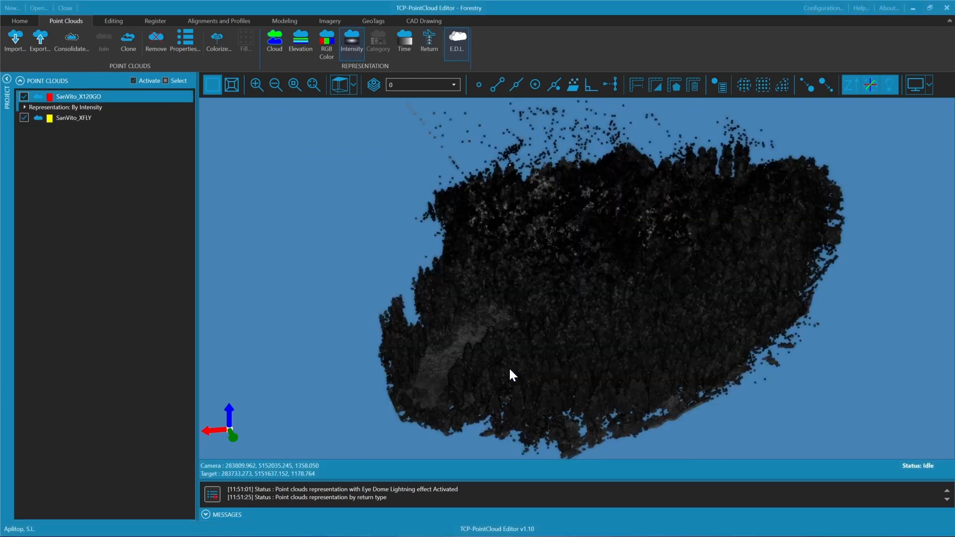
drag(507, 365, 633, 293)
drag(580, 330, 374, 403)
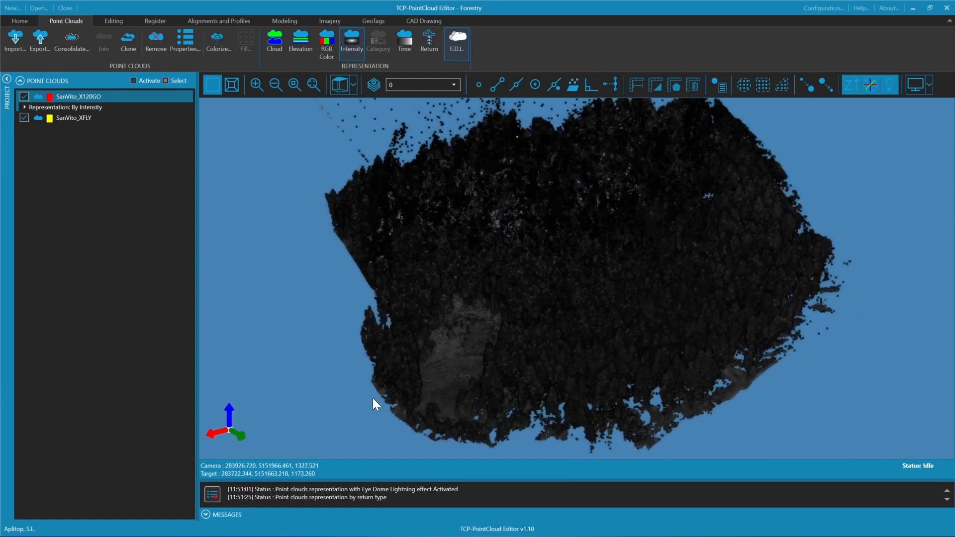
Choose elevation as the representation for SanVito_X120GO and open its configuration to review the elevation ranges
right_click(105, 97)
click(165, 267)
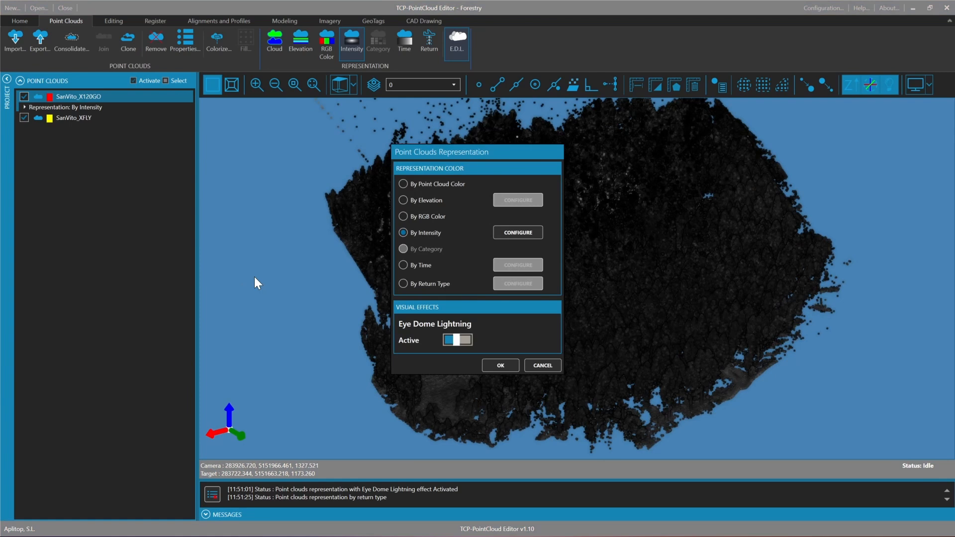
click(402, 283)
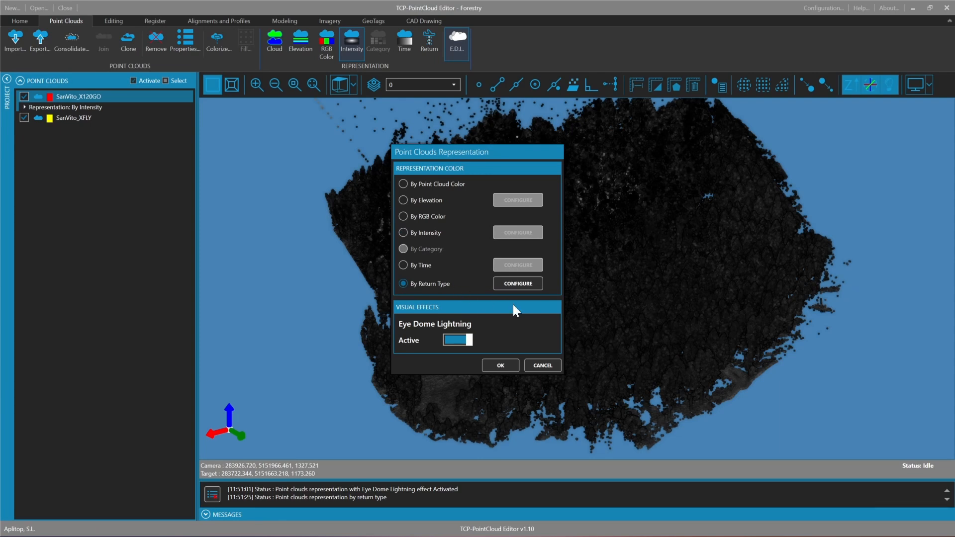
click(414, 229)
click(423, 201)
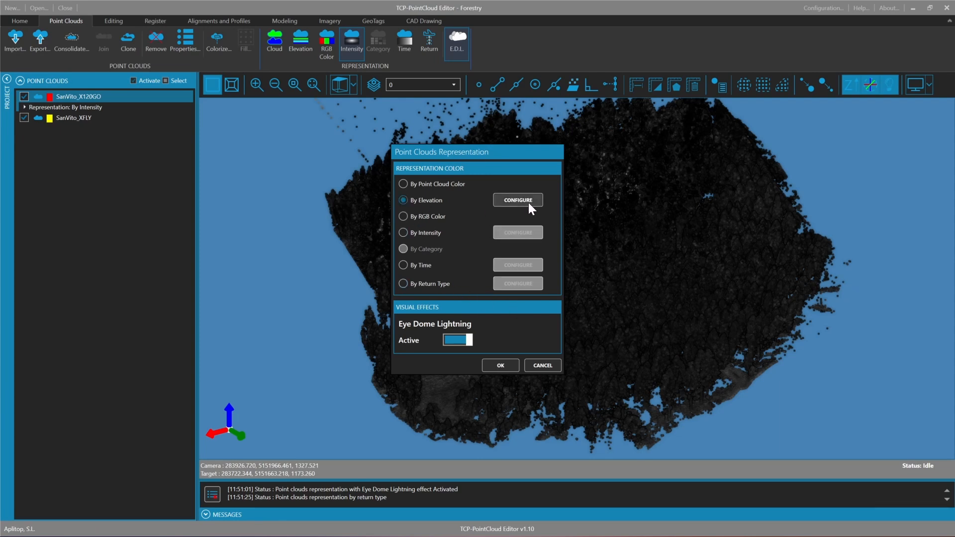
click(528, 201)
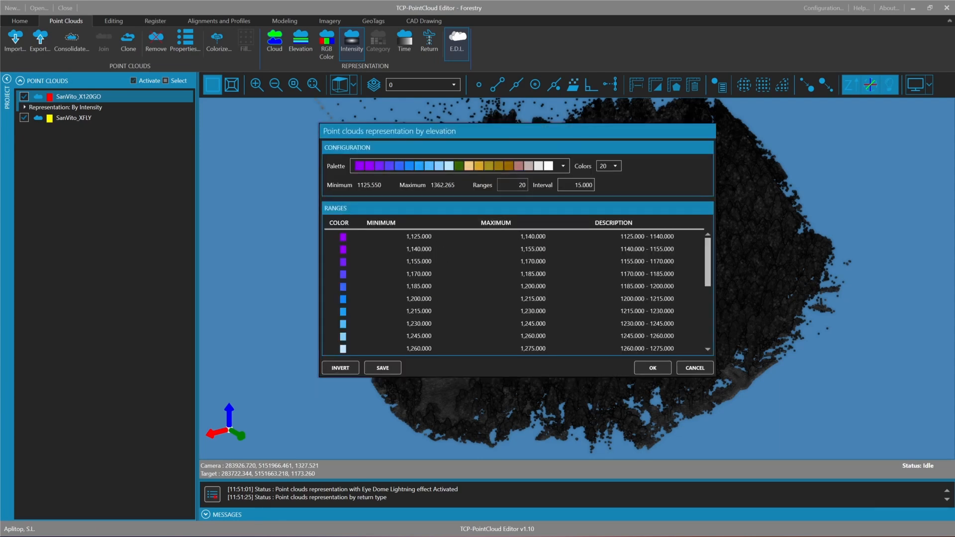
scroll(511, 258, down, 2)
scroll(511, 258, up, 2)
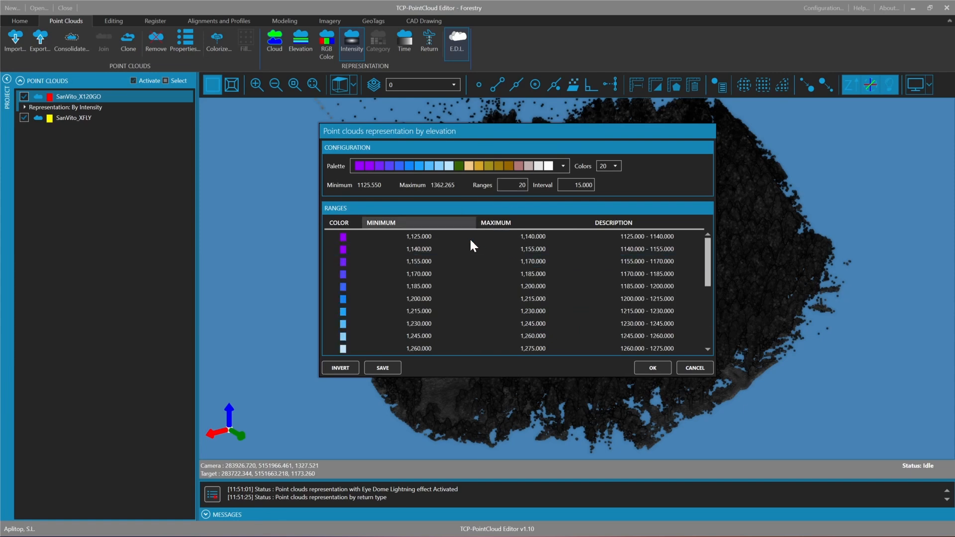
Examine the available elevation palettes and the colour choices for the 1155–1170 range, keeping the current ones
click(536, 166)
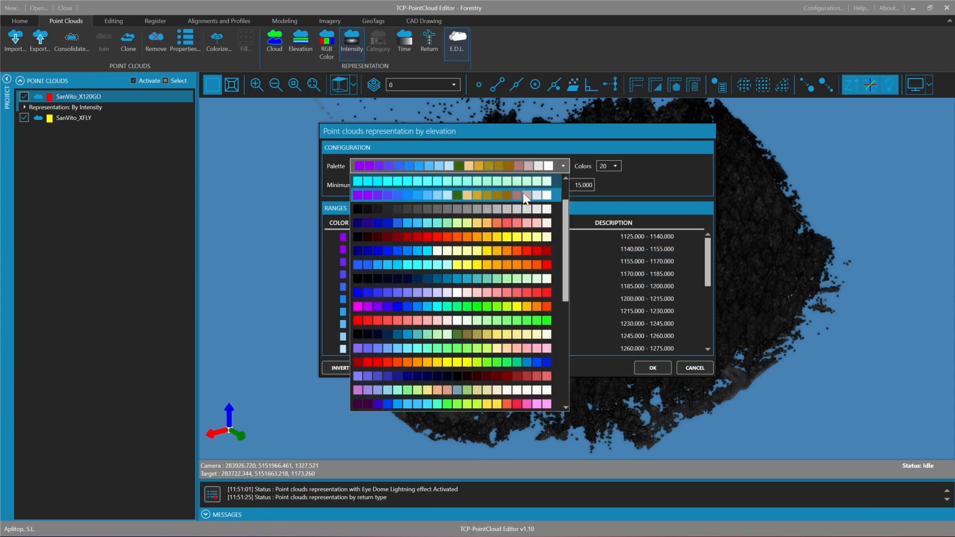
scroll(516, 244, down, 4)
scroll(514, 247, up, 3)
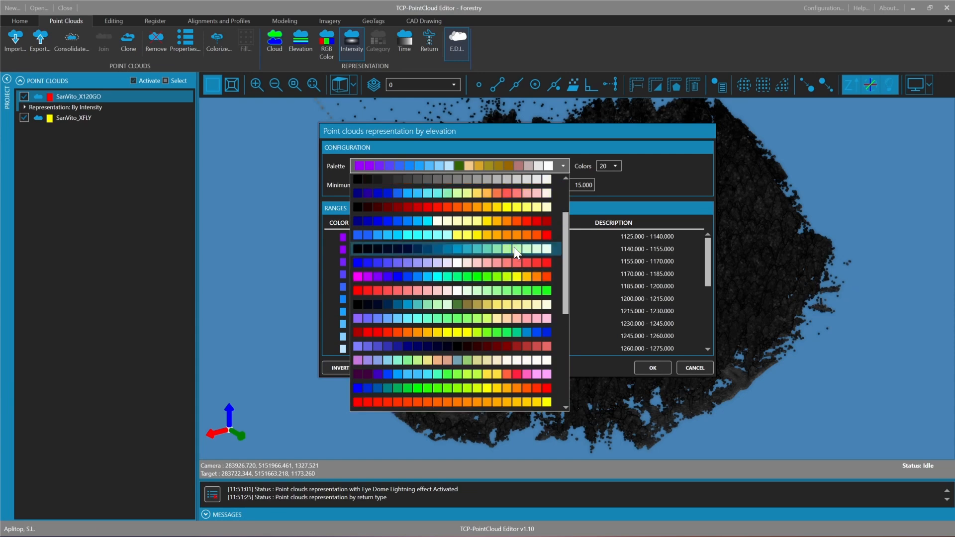
click(494, 165)
click(340, 262)
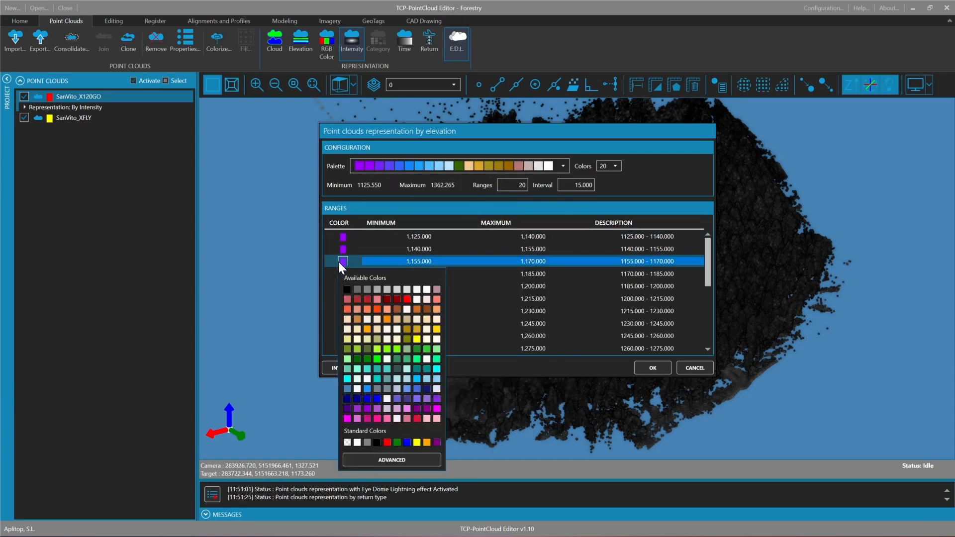
click(421, 208)
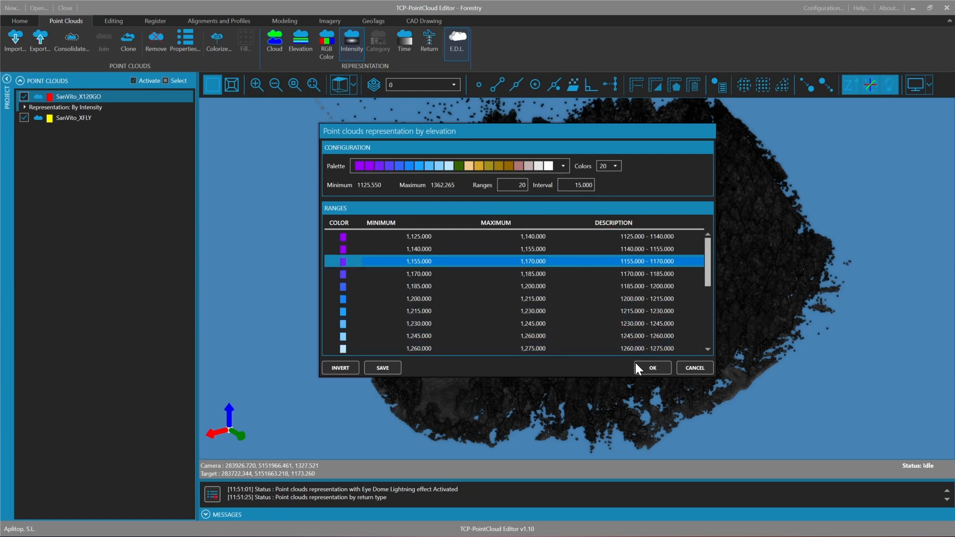
Apply the elevation representation and inspect the coloured forest together with the stray points above it
click(647, 368)
click(517, 366)
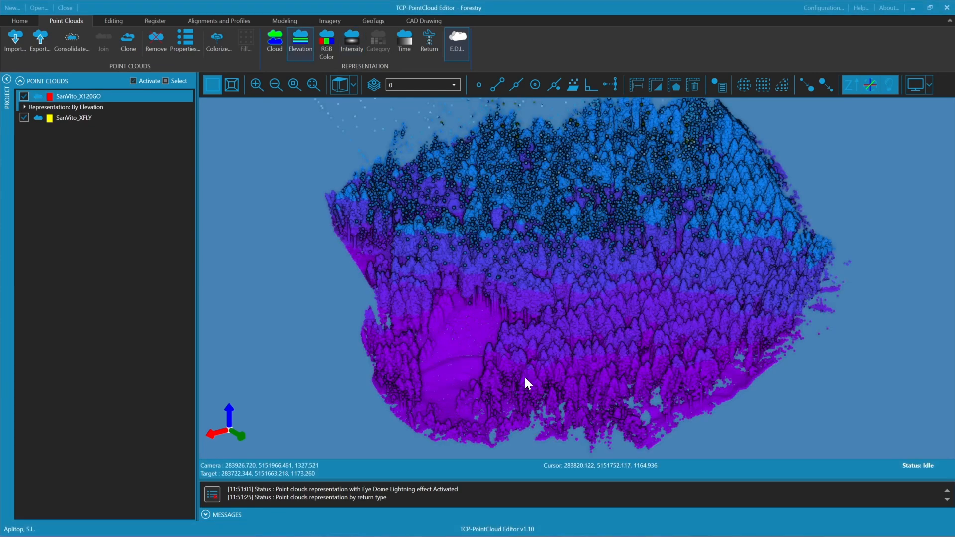
scroll(535, 350, down, 2)
drag(536, 348, 534, 269)
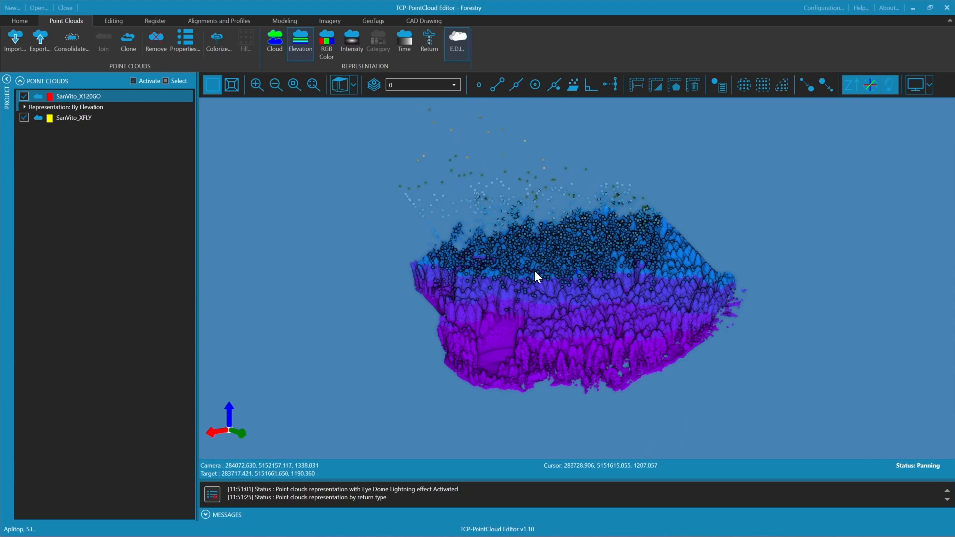
Switch to the front view and frame the whole forest with the stray points above the treetops
click(353, 84)
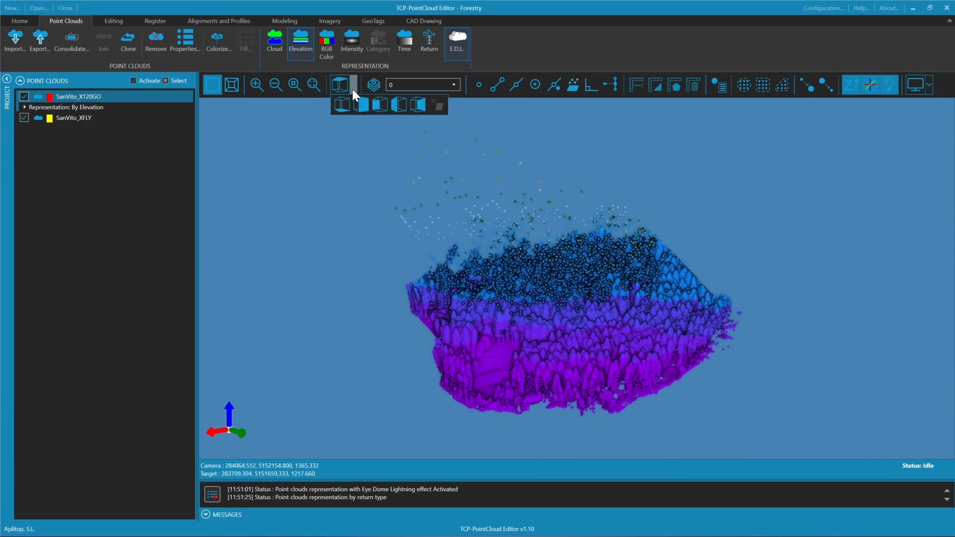
click(359, 106)
scroll(567, 219, down, 2)
middle_drag(566, 213, 514, 248)
scroll(546, 242, up, 2)
scroll(515, 252, up, 2)
scroll(522, 235, down, 4)
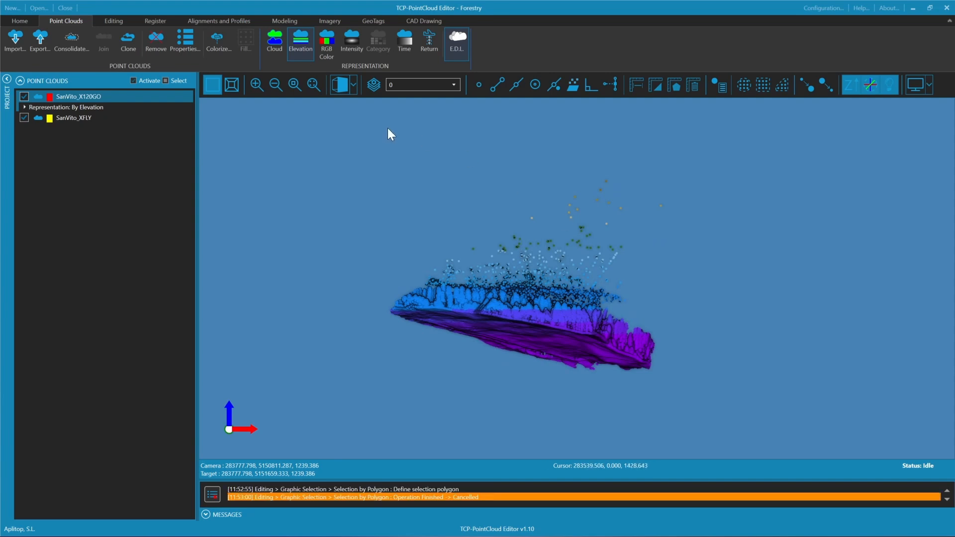
Represent the point clouds by RGB color and deactivate the Eye Dome Lighting effect
click(330, 43)
click(459, 40)
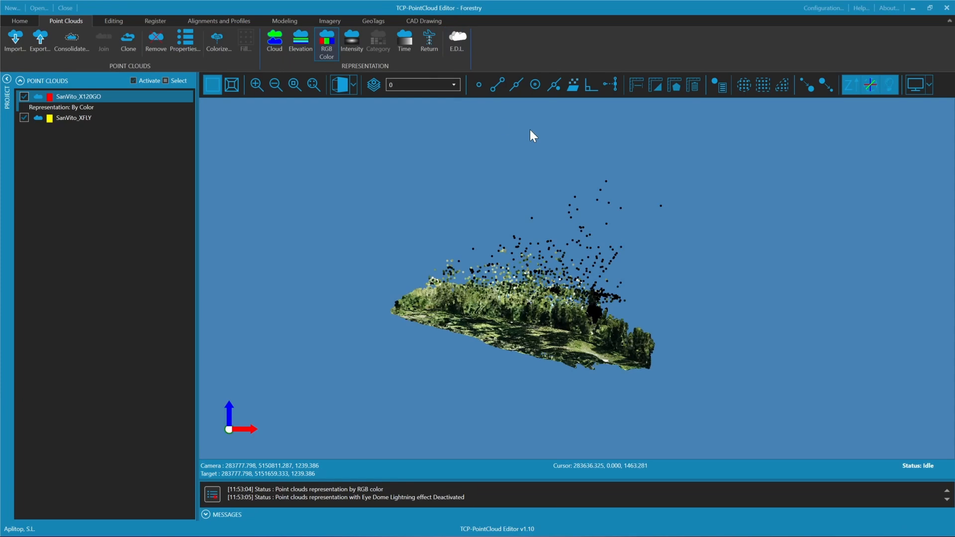
click(782, 86)
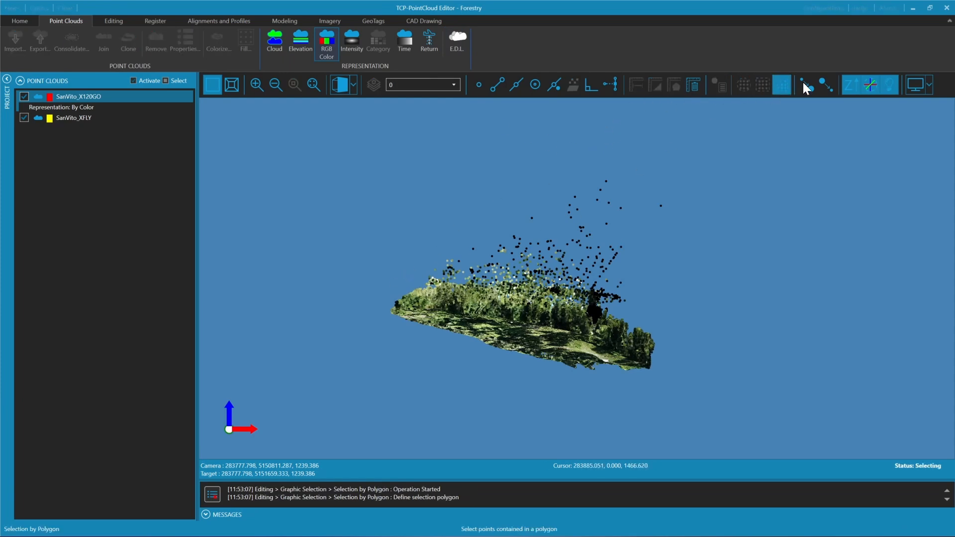
right_click(455, 247)
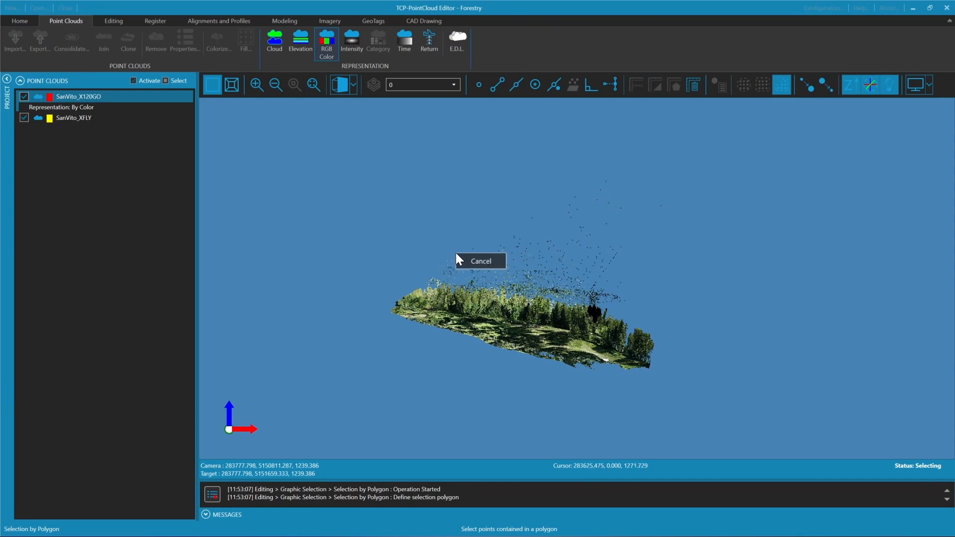
click(485, 257)
Select the stray points above the treetops with a polygon following the canopy line, and delete them
scroll(481, 261, up, 2)
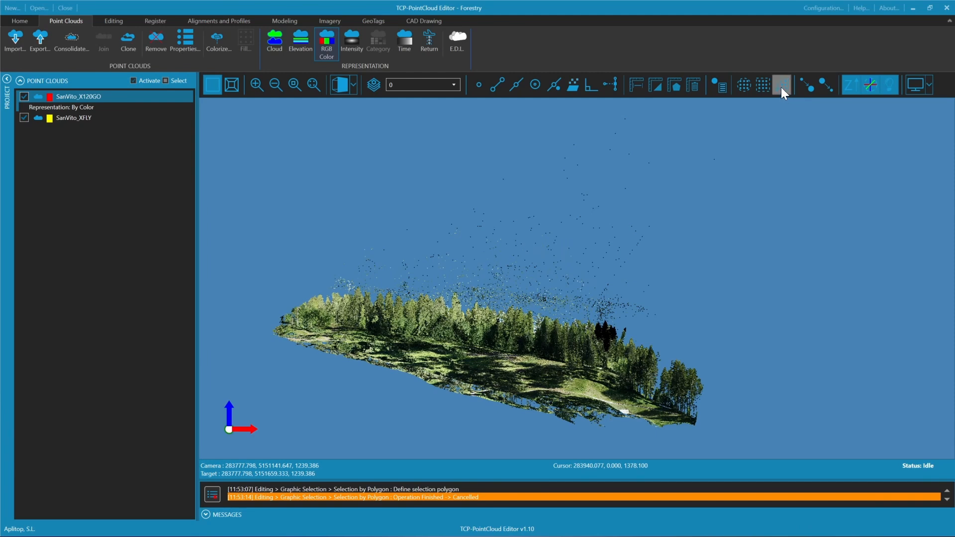
click(781, 88)
click(302, 285)
click(353, 292)
click(422, 290)
click(456, 289)
click(477, 298)
click(499, 306)
click(517, 304)
click(585, 312)
click(615, 320)
click(741, 269)
click(727, 128)
click(641, 105)
click(359, 128)
right_click(295, 147)
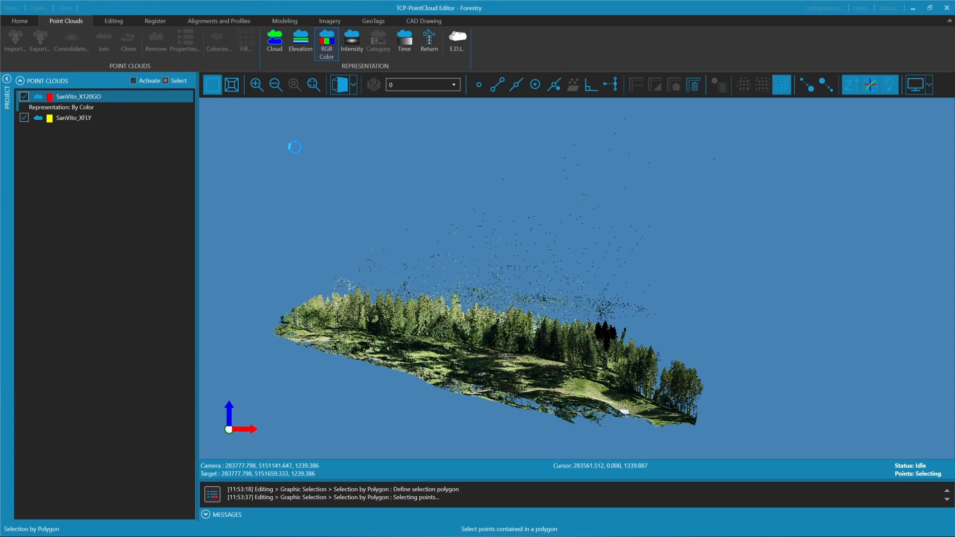
click(112, 20)
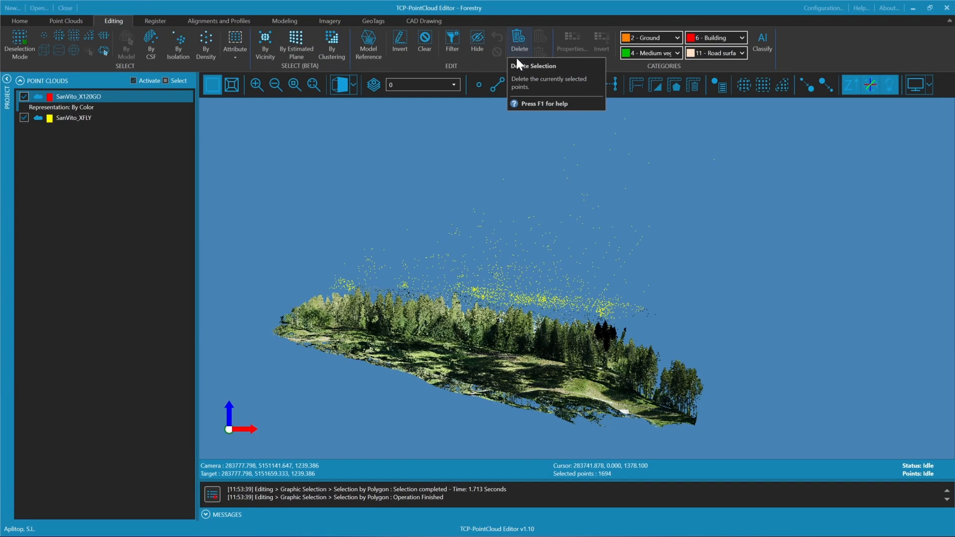
click(518, 44)
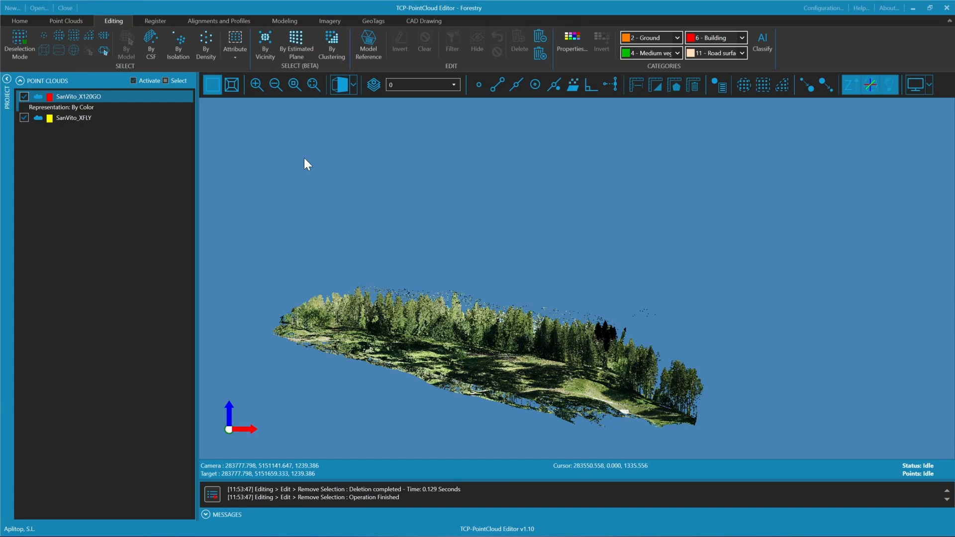
Select the points with the Intermediate return type, inspect their distribution in the forest, and delete them
click(241, 54)
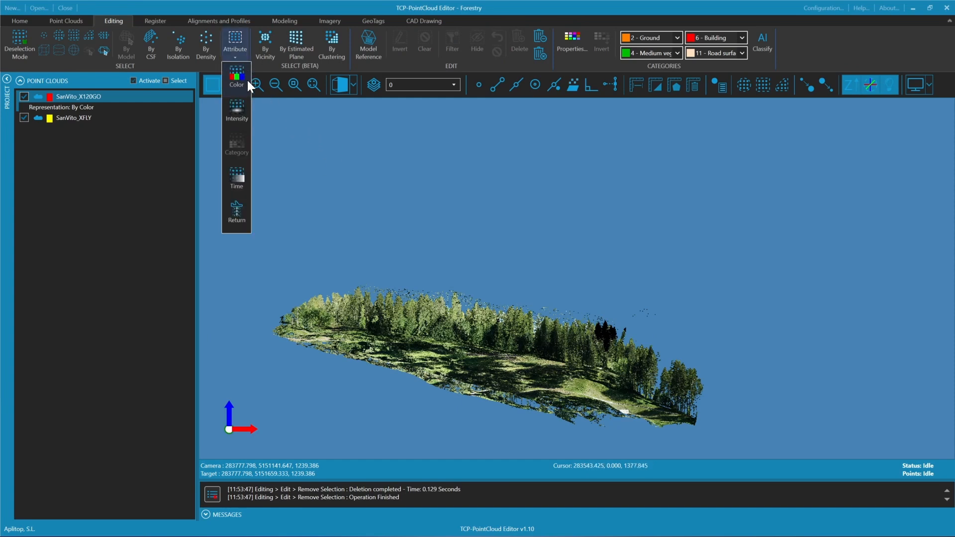
click(237, 205)
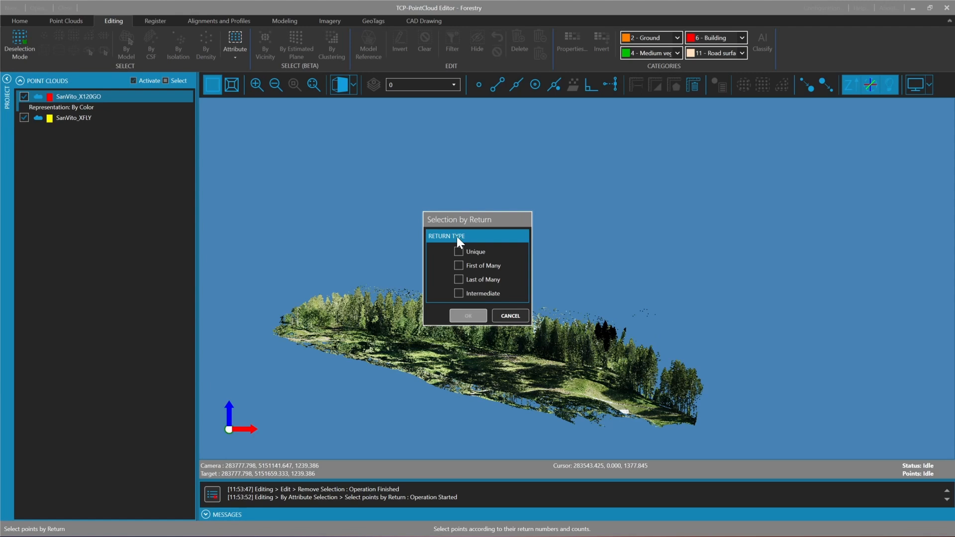
drag(468, 219, 368, 153)
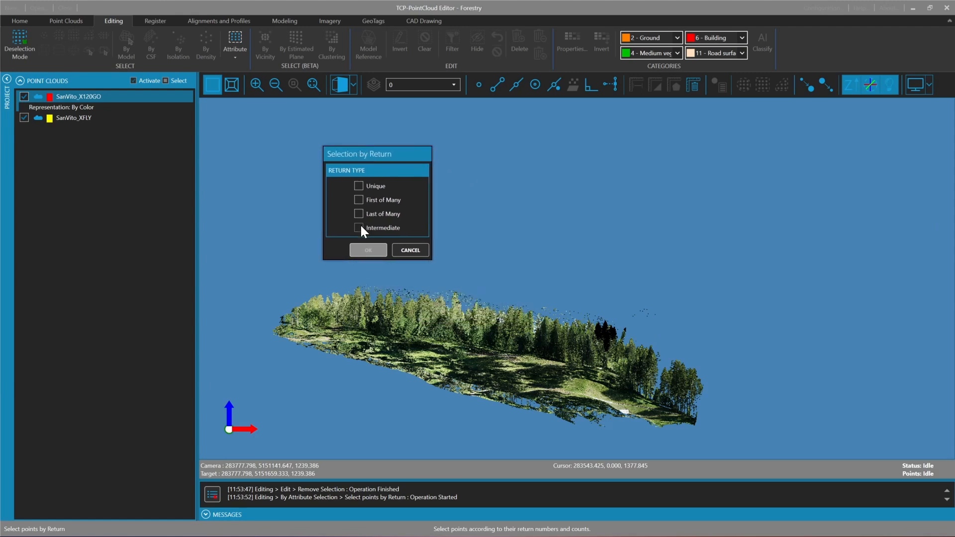
click(359, 228)
click(356, 250)
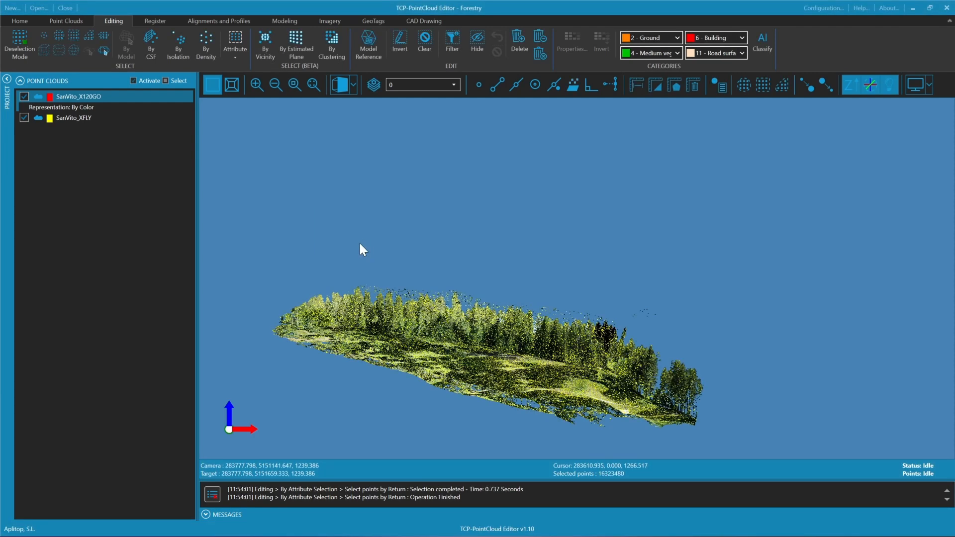
drag(441, 270, 464, 293)
middle_drag(464, 294, 476, 276)
scroll(491, 277, up, 3)
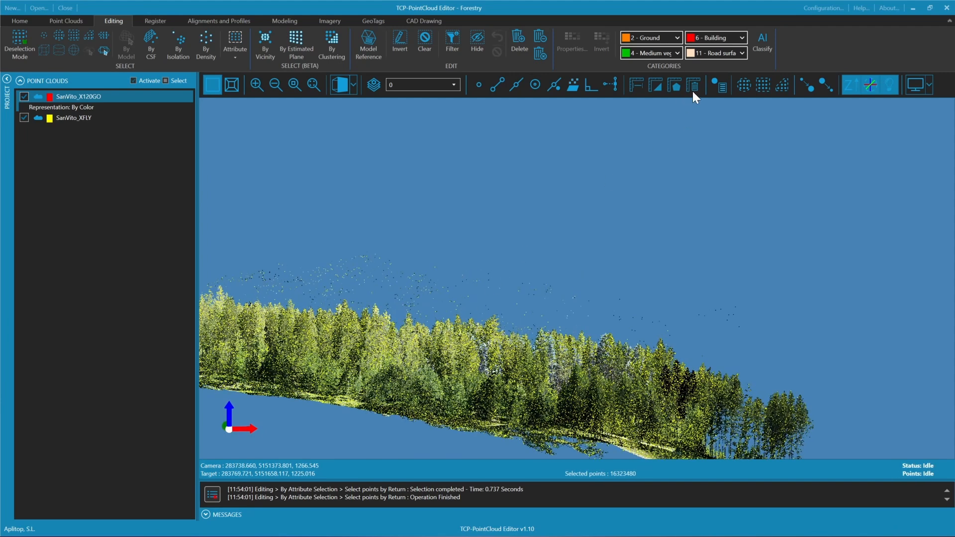
click(803, 85)
middle_drag(398, 277, 461, 239)
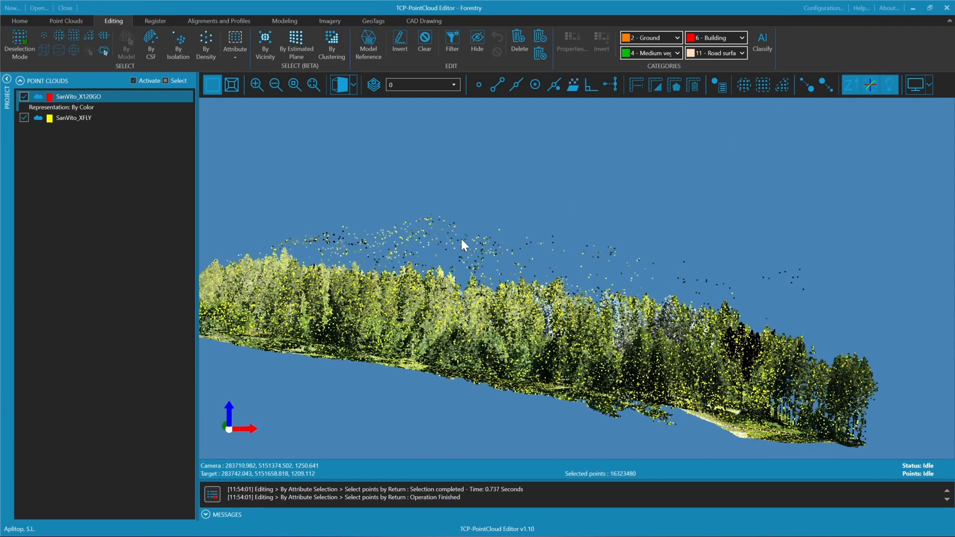
click(521, 45)
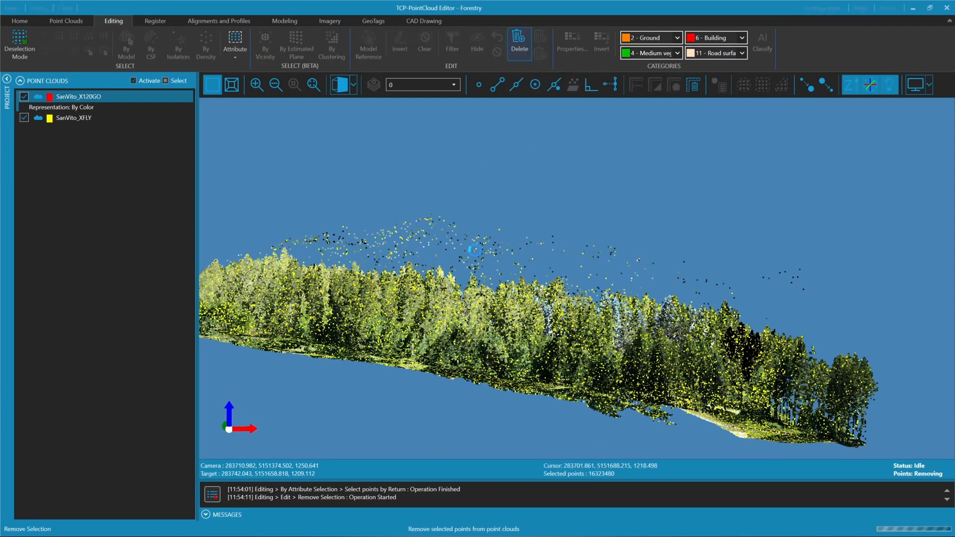
drag(497, 275, 531, 209)
click(830, 83)
drag(572, 159, 400, 239)
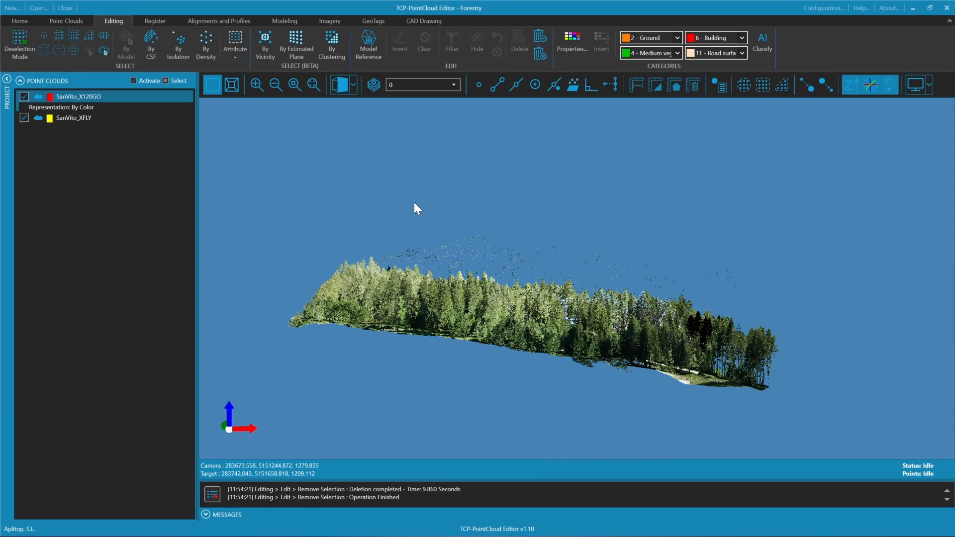
Select the isolated points using a search radius of 0.200 and 2 points, inspect them above the canopy, and delete them
click(182, 42)
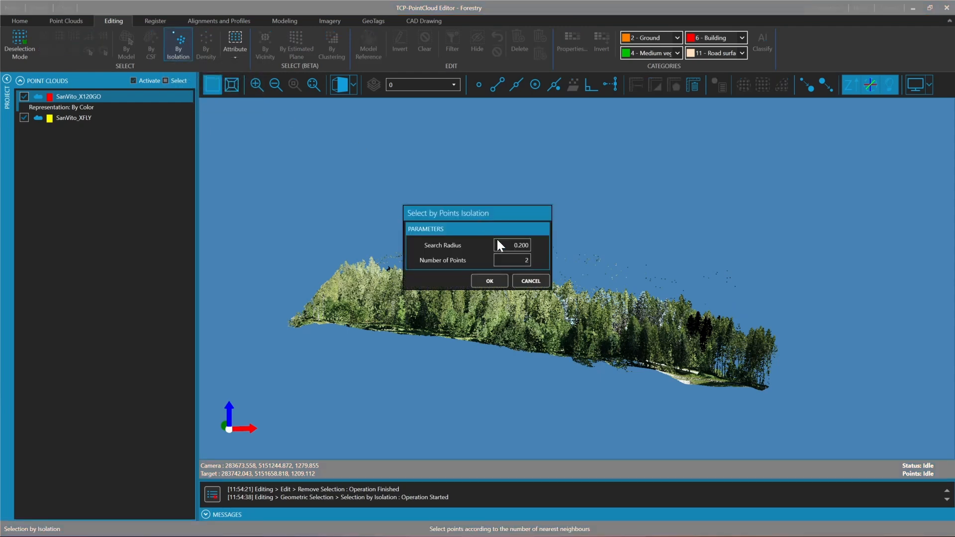
click(527, 260)
click(489, 282)
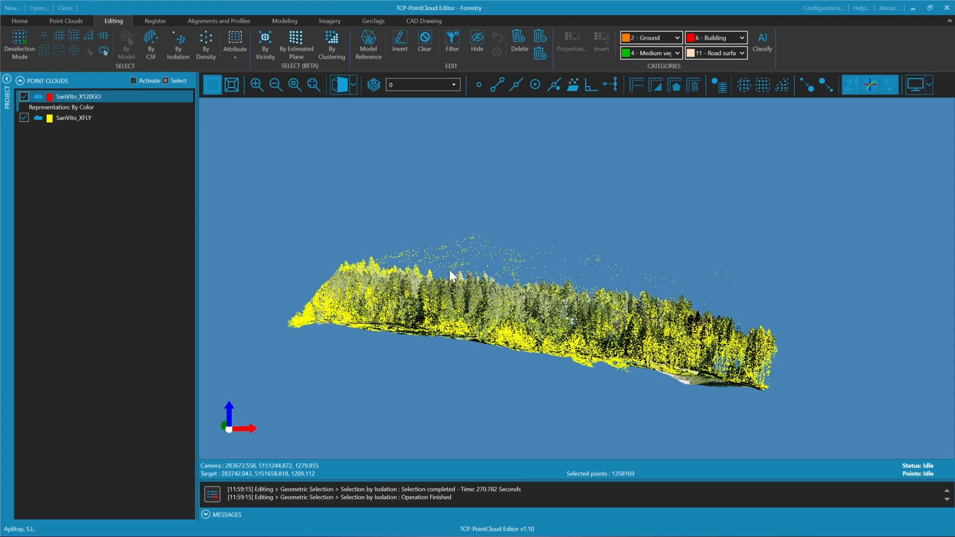
scroll(492, 230, up, 4)
middle_drag(492, 249, 547, 222)
drag(547, 223, 503, 232)
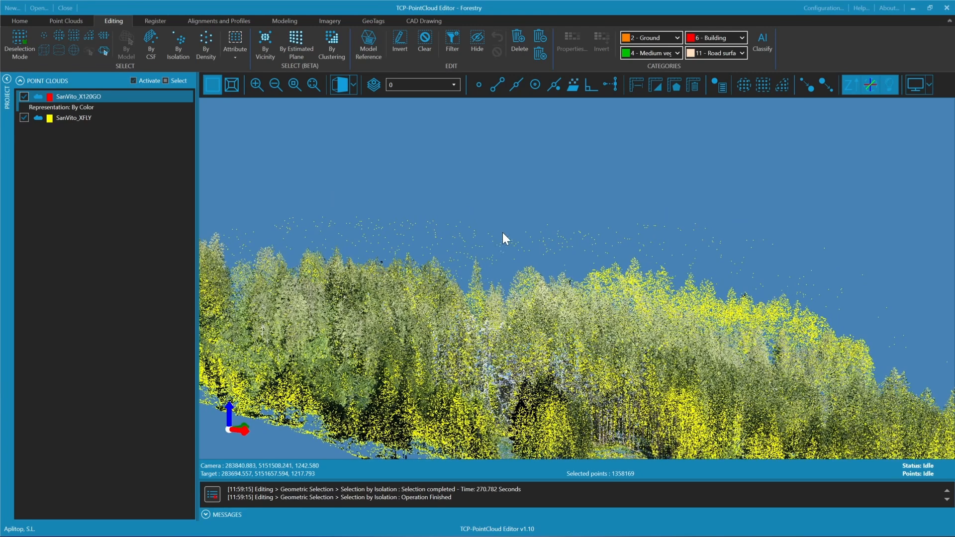
click(519, 47)
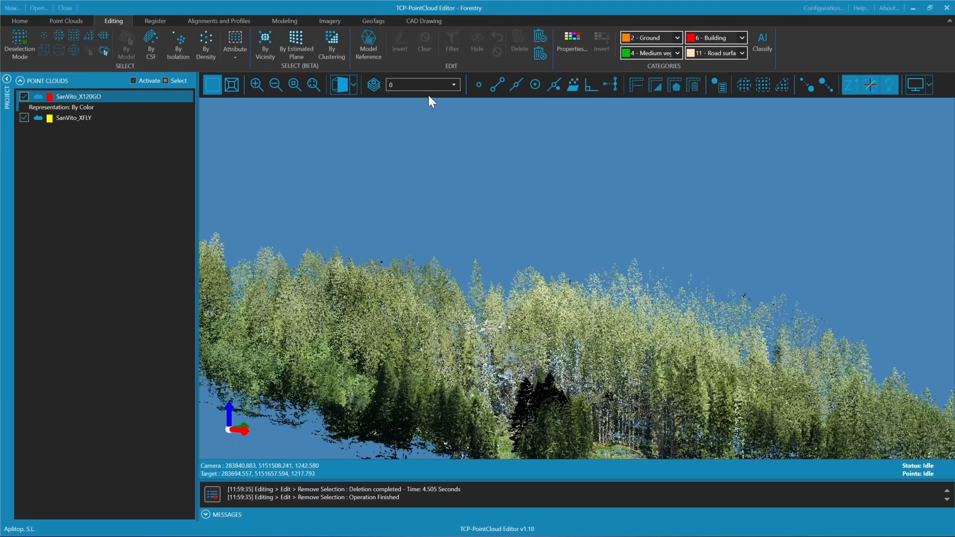
Inspect the cleaned forest from several angles, checking the treetops, the clearing and the paths for leftover noise
click(340, 84)
drag(398, 133, 500, 249)
mouse_move(524, 216)
mouse_down()
mouse_move(543, 315)
mouse_move(521, 374)
mouse_move(501, 384)
mouse_move(507, 332)
mouse_move(479, 294)
mouse_move(631, 395)
mouse_move(501, 396)
mouse_move(455, 282)
mouse_move(482, 190)
mouse_move(457, 171)
mouse_up()
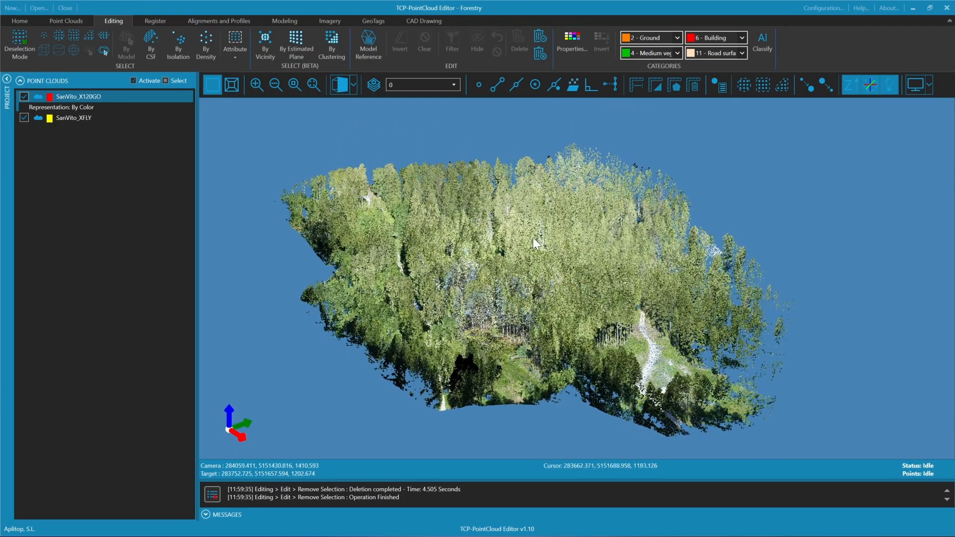
drag(470, 292, 756, 273)
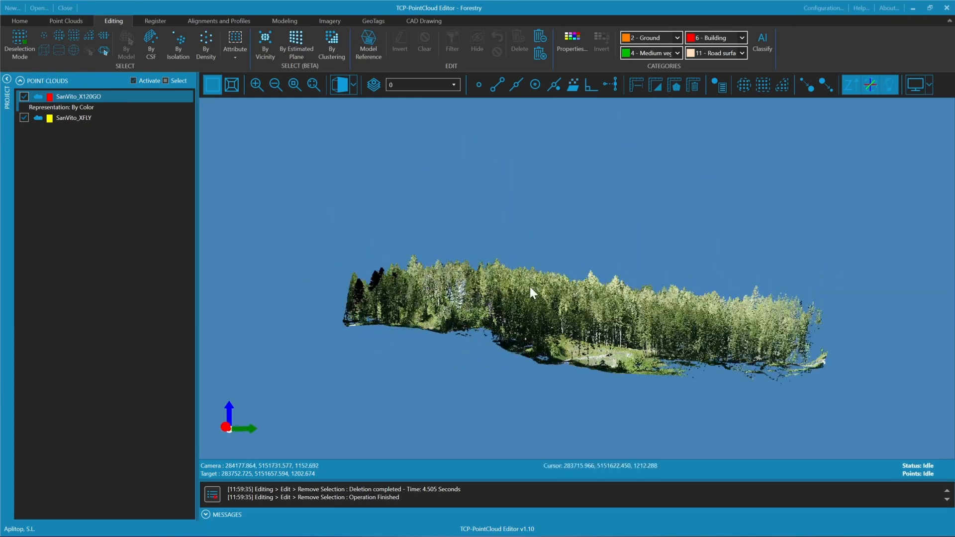
scroll(596, 312, up, 3)
scroll(577, 331, up, 3)
drag(578, 332, 552, 398)
scroll(544, 298, down, 6)
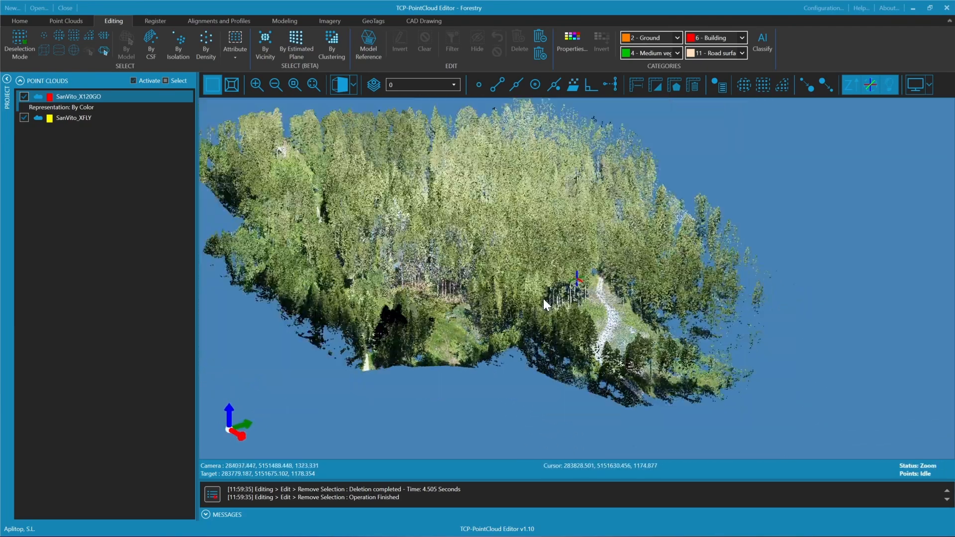
drag(357, 107, 462, 244)
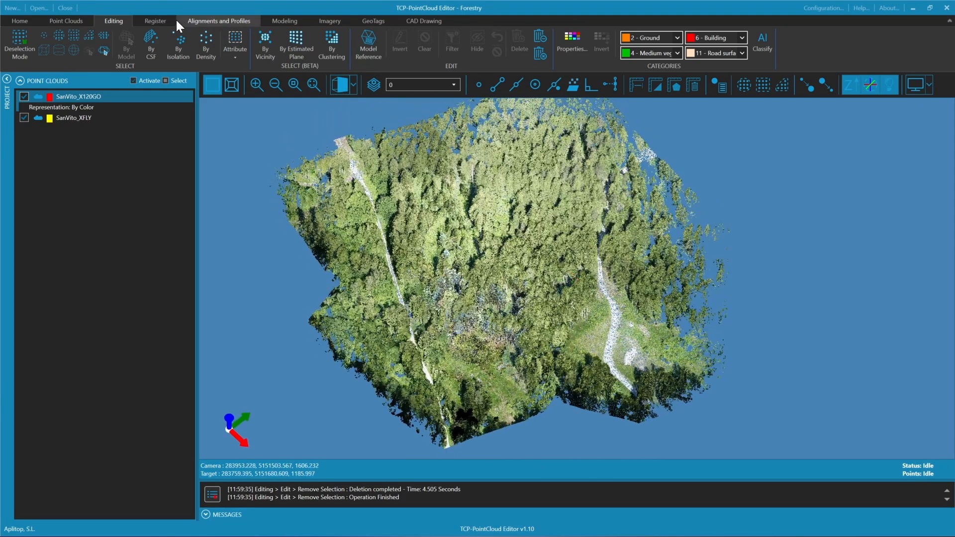
Select points by Cloth Simulation Filter for mountainous area with dense vegetation, with slope post-processing, resolution 0.200, 500 iterations and classification distance 0.200
click(152, 41)
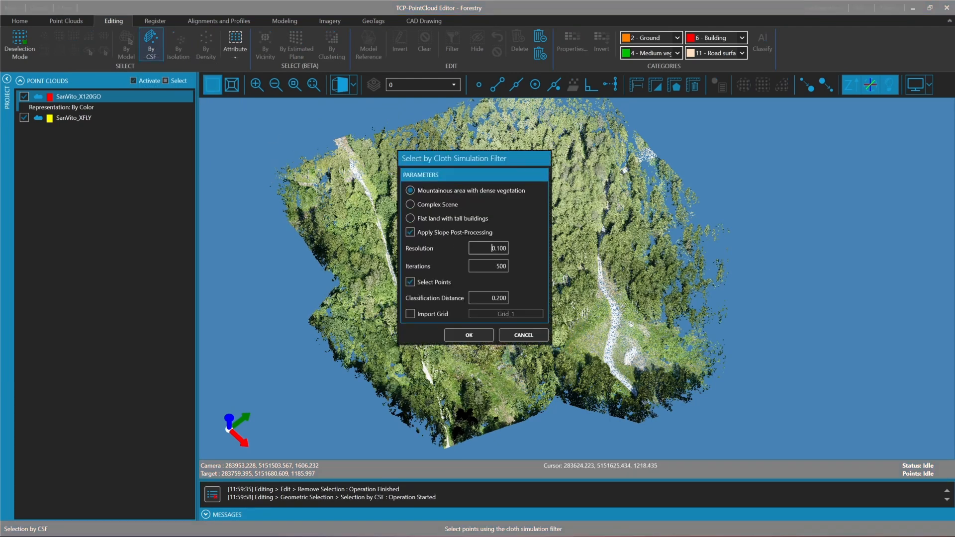
drag(489, 249, 534, 249)
text(0.2)
click(496, 266)
click(491, 298)
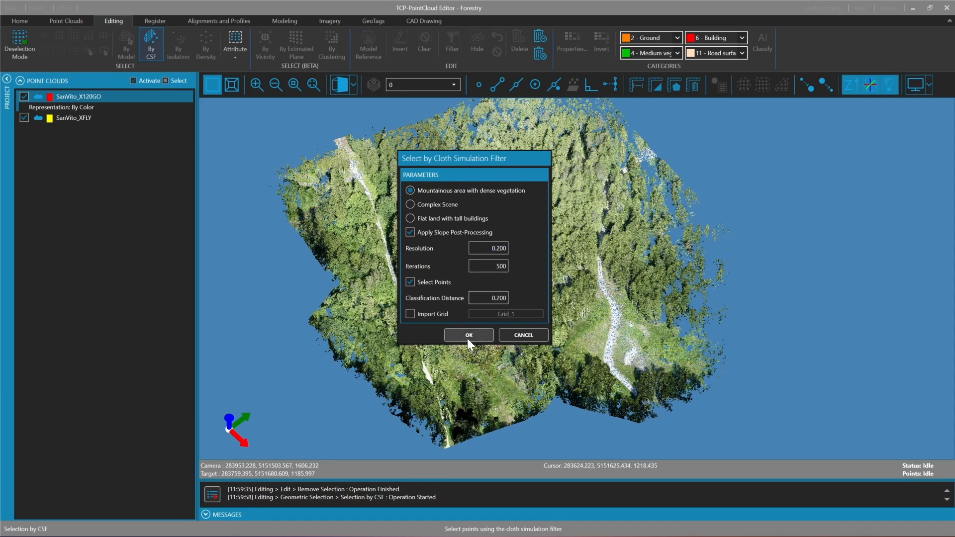
click(467, 338)
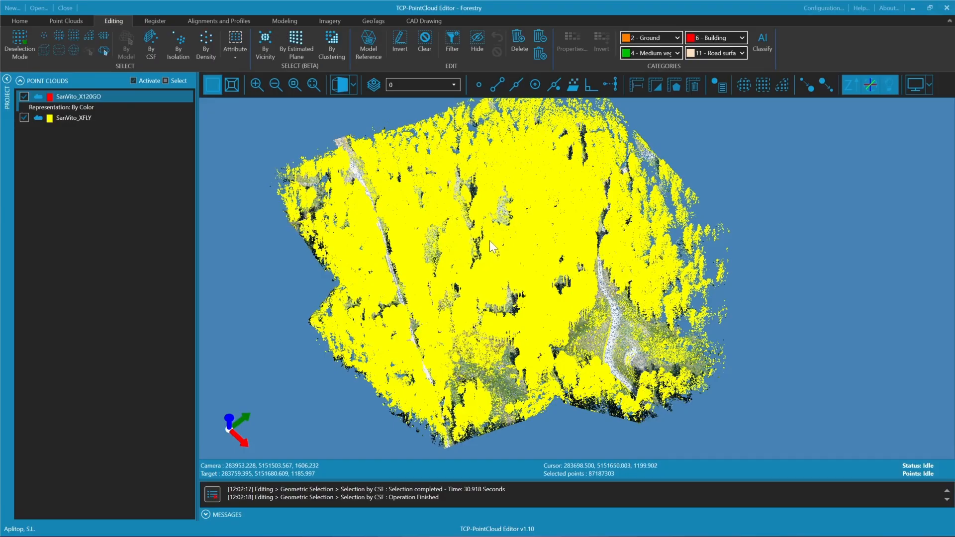
Activate the Eye Dome Lighting effect and examine the selected vegetation points around the clearings
scroll(492, 243, up, 3)
middle_drag(523, 343, 517, 243)
click(65, 21)
click(457, 40)
mouse_move(367, 228)
middle_down()
mouse_move(382, 222)
mouse_move(401, 174)
mouse_move(476, 196)
mouse_move(518, 245)
mouse_move(373, 225)
mouse_move(545, 289)
mouse_move(458, 331)
mouse_move(443, 289)
mouse_move(552, 289)
mouse_move(554, 313)
middle_up()
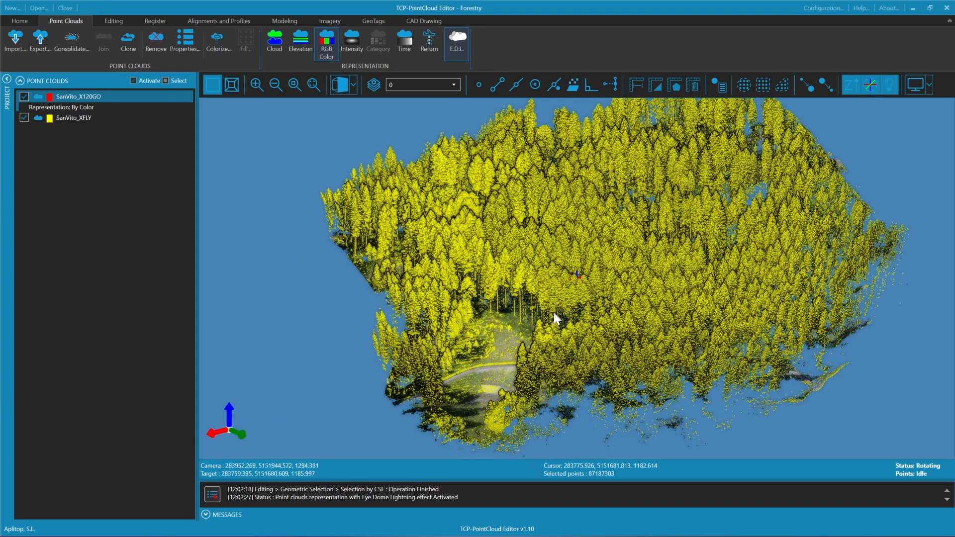
drag(554, 312, 707, 356)
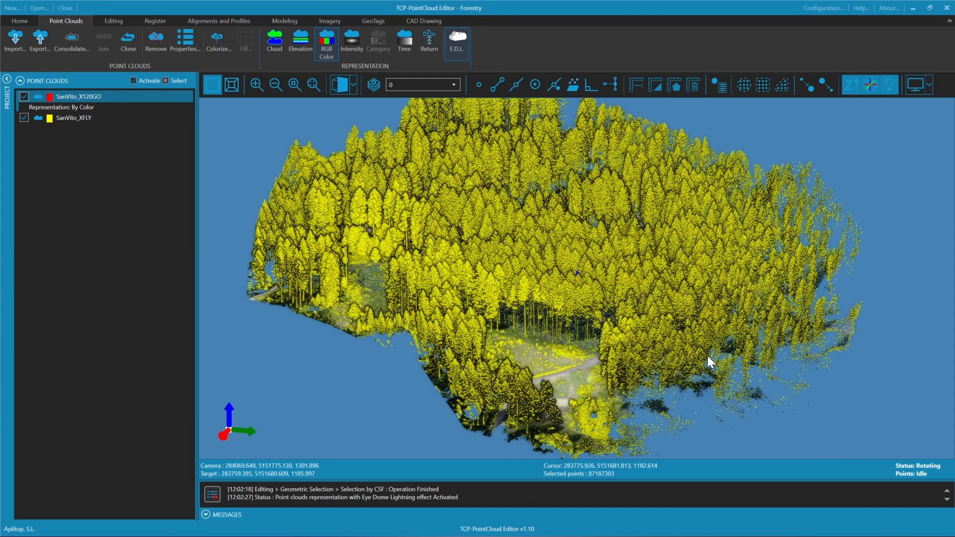
Invert the selection to pick the ground points, and check them around the path in the clearing
click(117, 18)
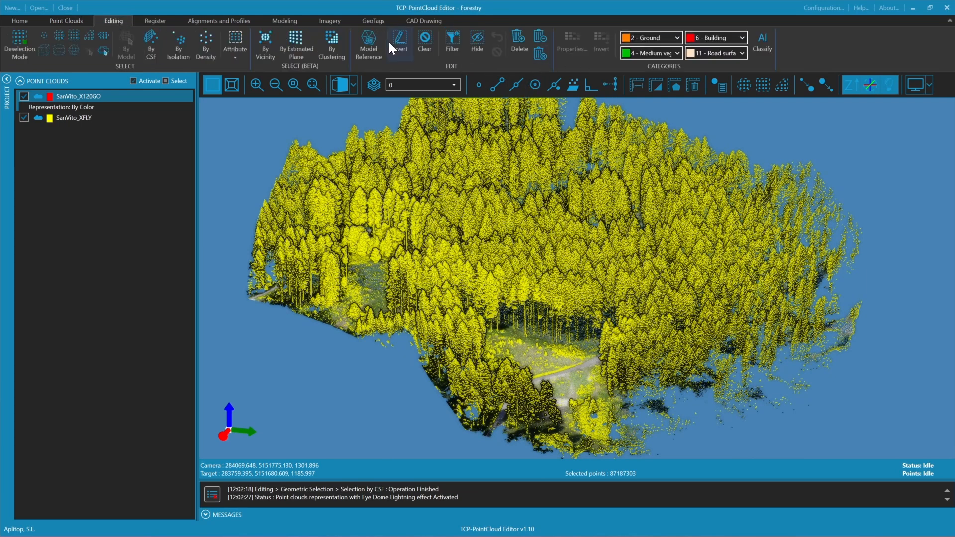
click(401, 43)
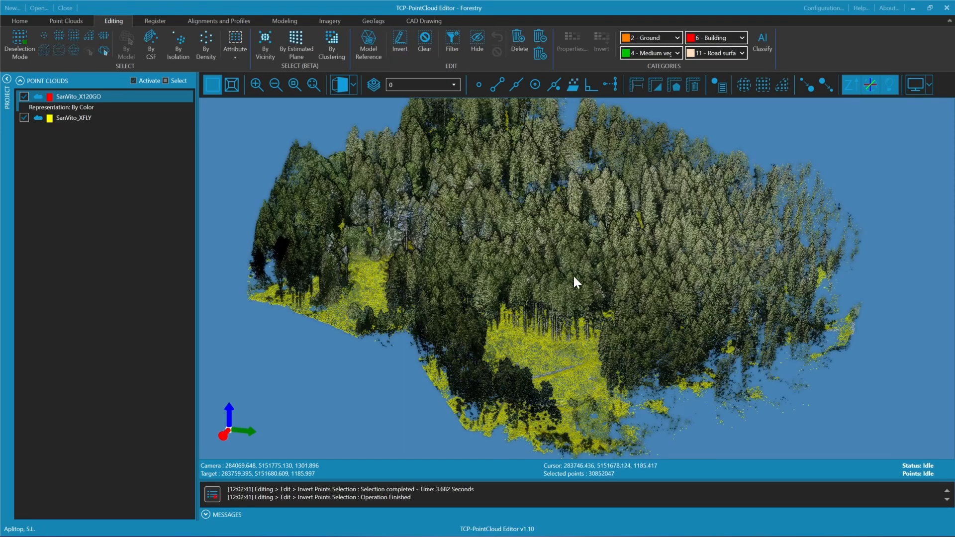
drag(548, 318, 437, 368)
double_click(475, 366)
scroll(587, 300, up, 8)
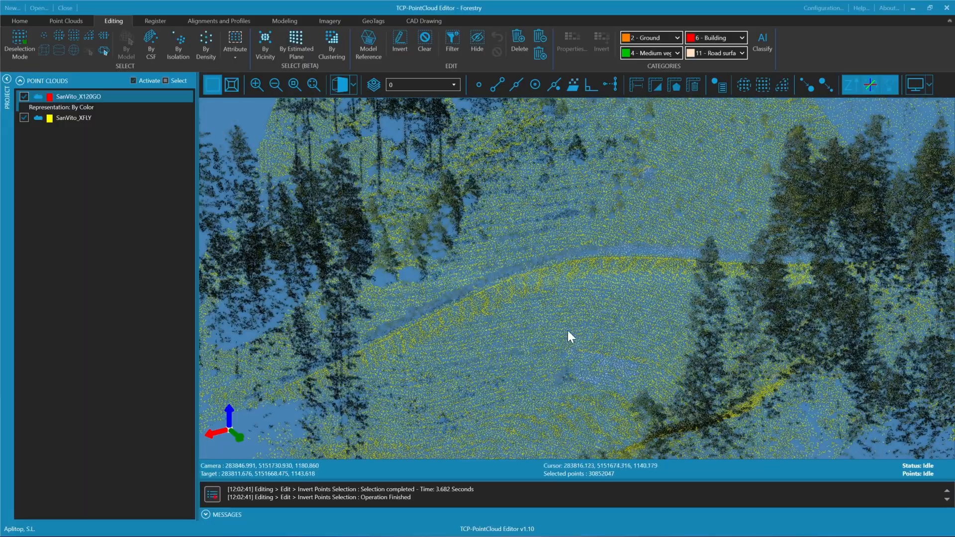
Increase the displayed point size and add the unselected strip of the curved path to the selection with a polygon
click(810, 85)
click(810, 86)
mouse_move(583, 265)
mouse_down()
mouse_move(346, 318)
mouse_move(296, 162)
mouse_up()
scroll(498, 189, up, 3)
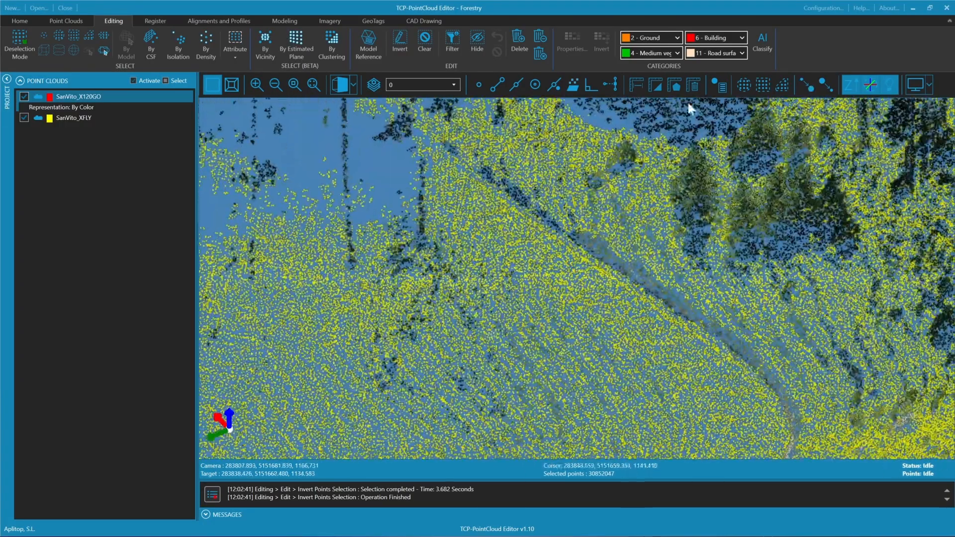
click(782, 84)
click(444, 155)
click(770, 387)
click(782, 439)
click(814, 426)
click(770, 350)
click(611, 234)
click(445, 141)
right_click(445, 141)
Add the remaining unselected stretch of the path across the clearing to the selection with a second polygon
drag(522, 273, 692, 250)
click(782, 85)
click(406, 308)
click(422, 326)
click(761, 183)
click(755, 162)
click(436, 277)
right_click(430, 294)
click(438, 301)
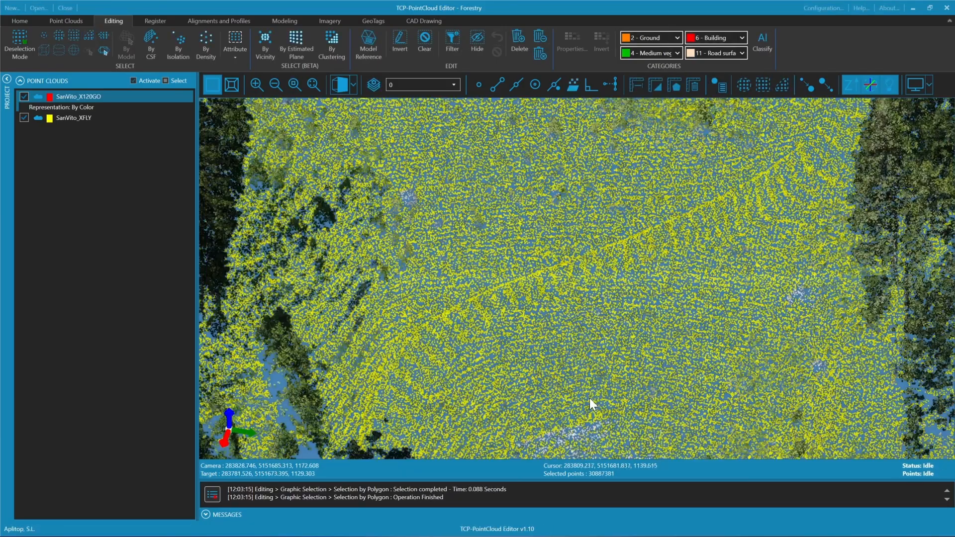
Assign the category 2 - Ground to the selected points and represent the point clouds by category
scroll(554, 314, down, 3)
scroll(554, 314, down, 3)
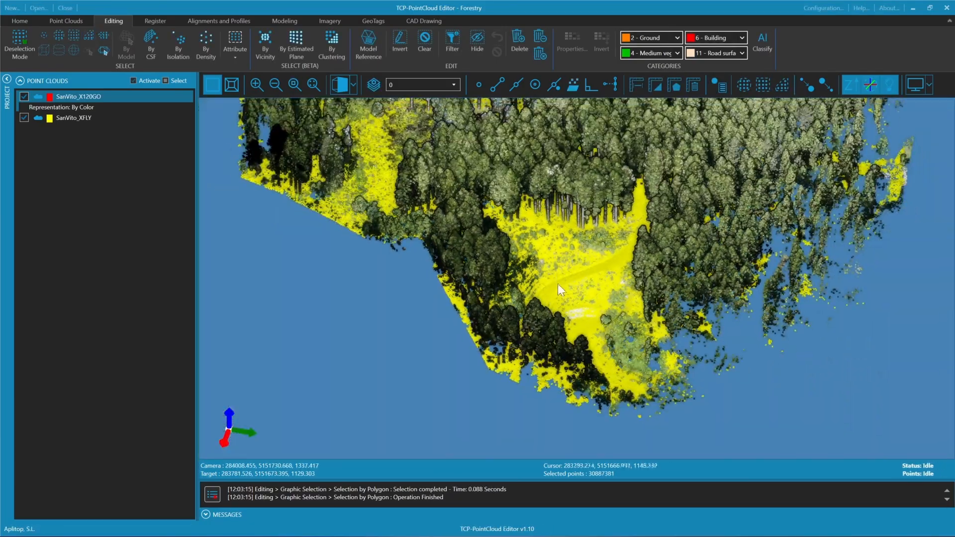
scroll(535, 362, down, 3)
drag(534, 362, 583, 290)
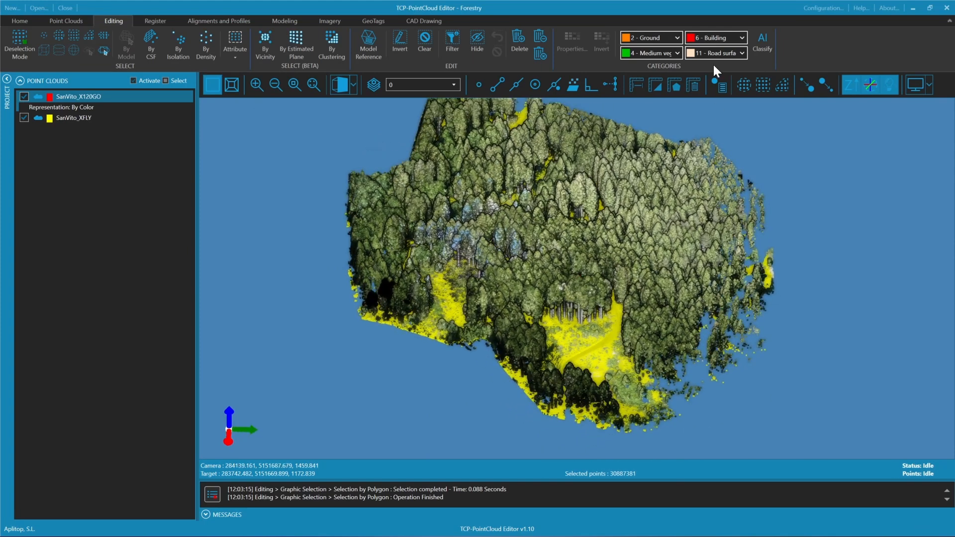
click(641, 37)
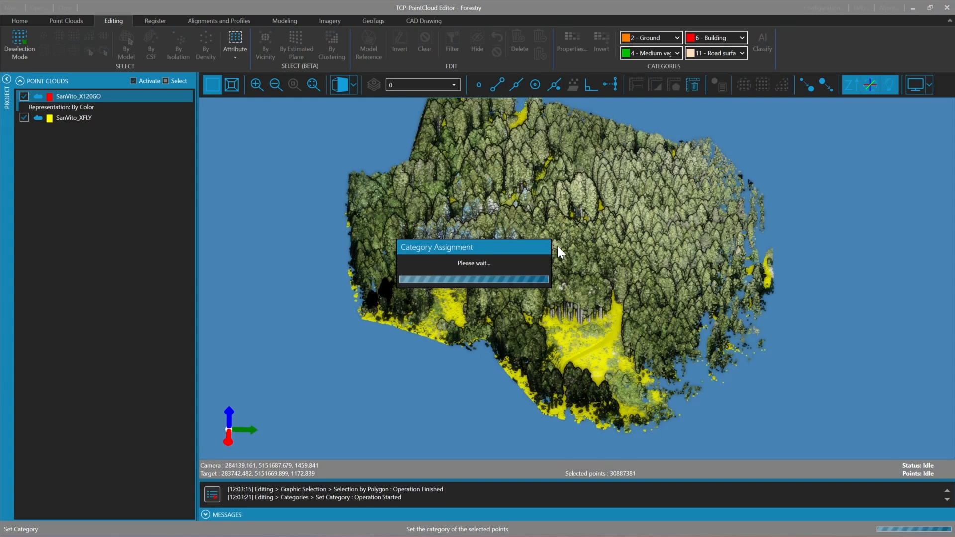
click(69, 21)
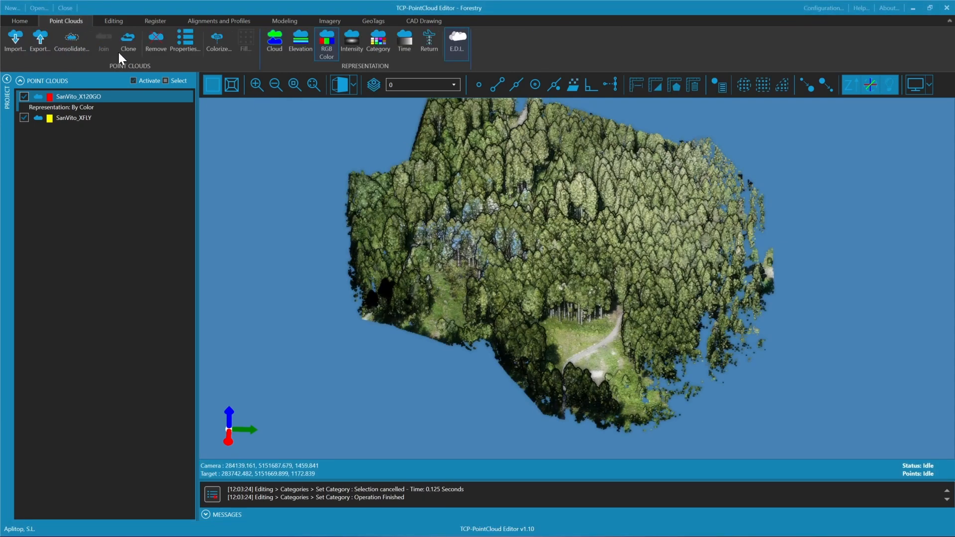
click(381, 50)
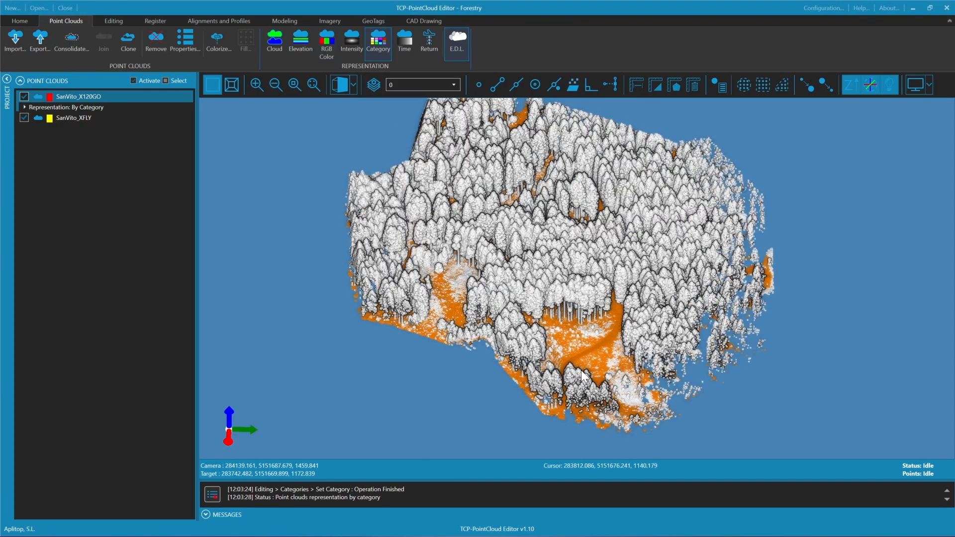
Deactivate the Never classified category and exclude it from triangulation, leaving only Ground active
click(114, 20)
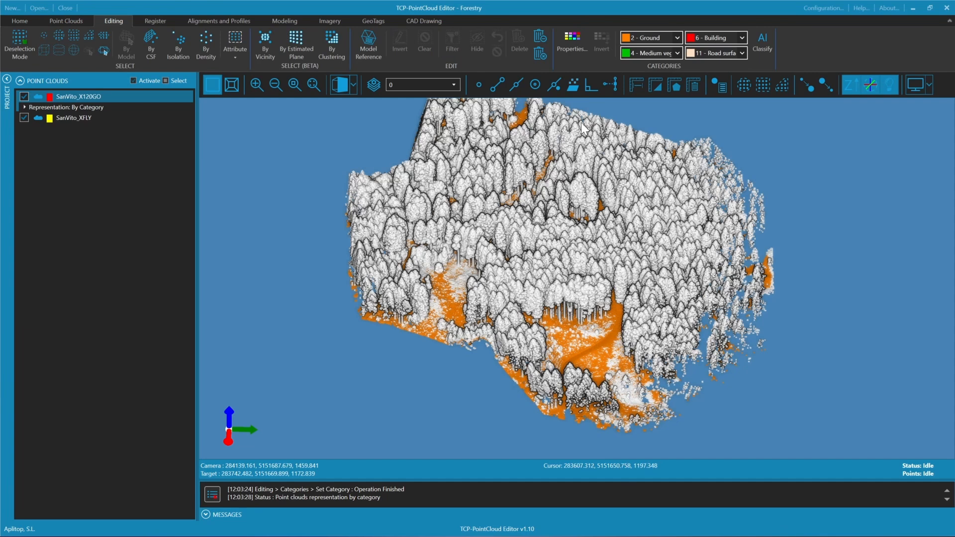
click(582, 45)
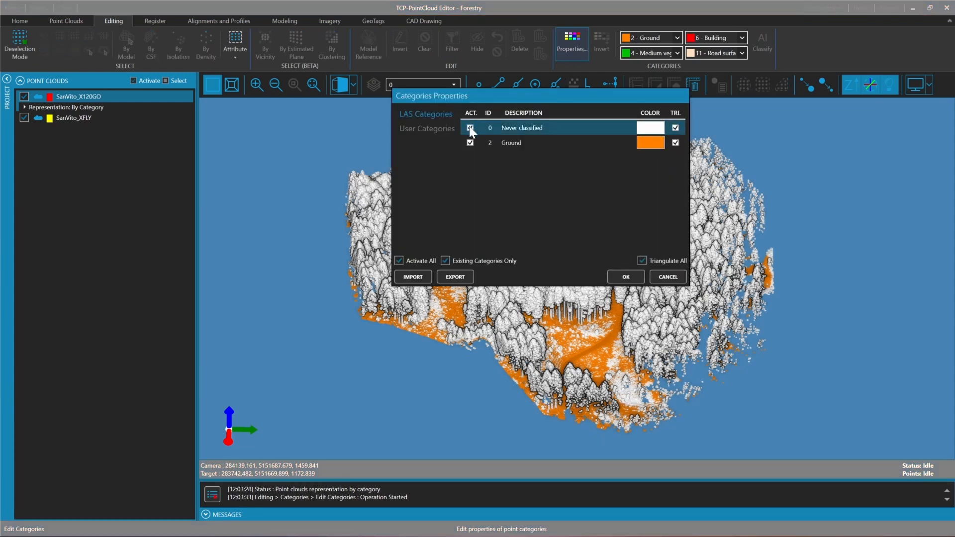
click(469, 127)
click(675, 128)
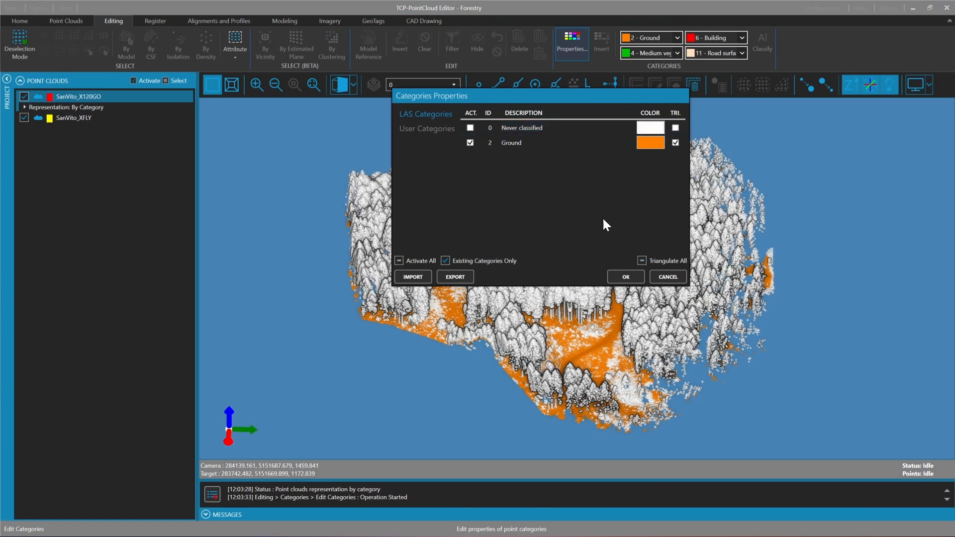
click(625, 277)
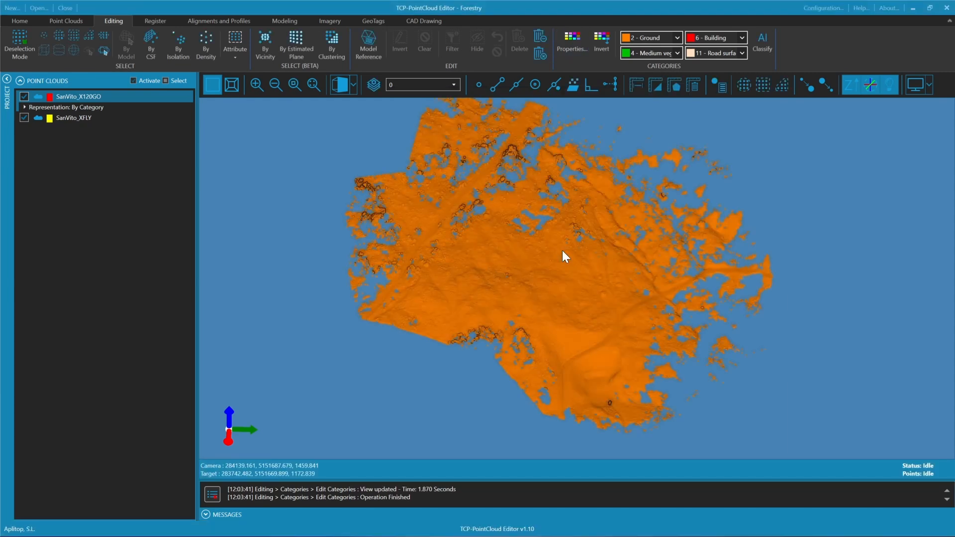
Show the ground from the front, select the stray points above its lower end with a polygon, and delete them
drag(551, 251, 765, 183)
drag(679, 200, 681, 172)
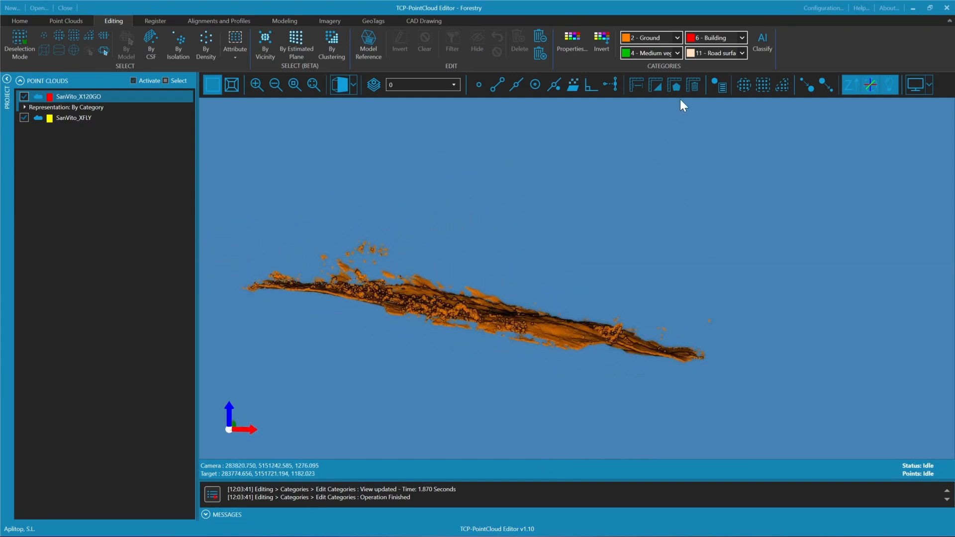
click(782, 86)
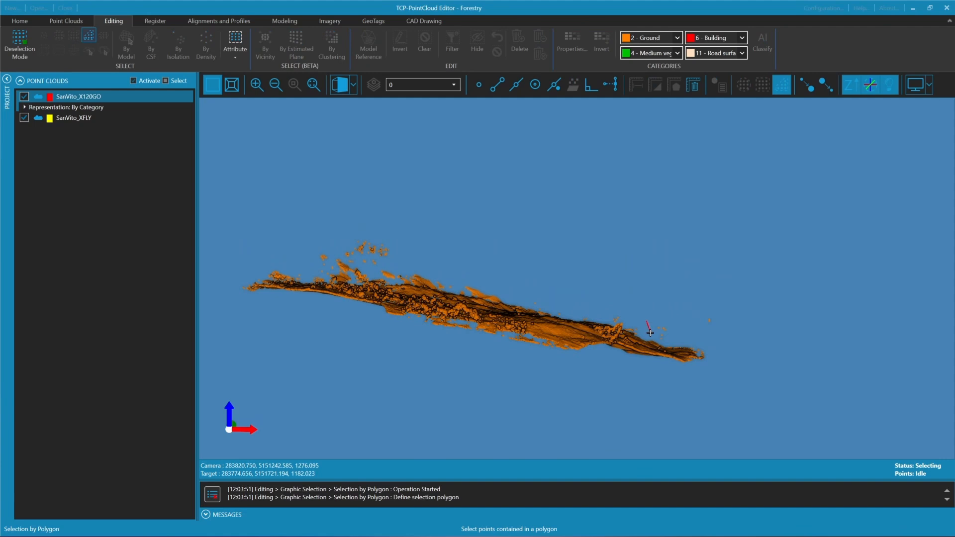
click(662, 342)
click(737, 334)
click(731, 290)
right_click(676, 288)
click(699, 324)
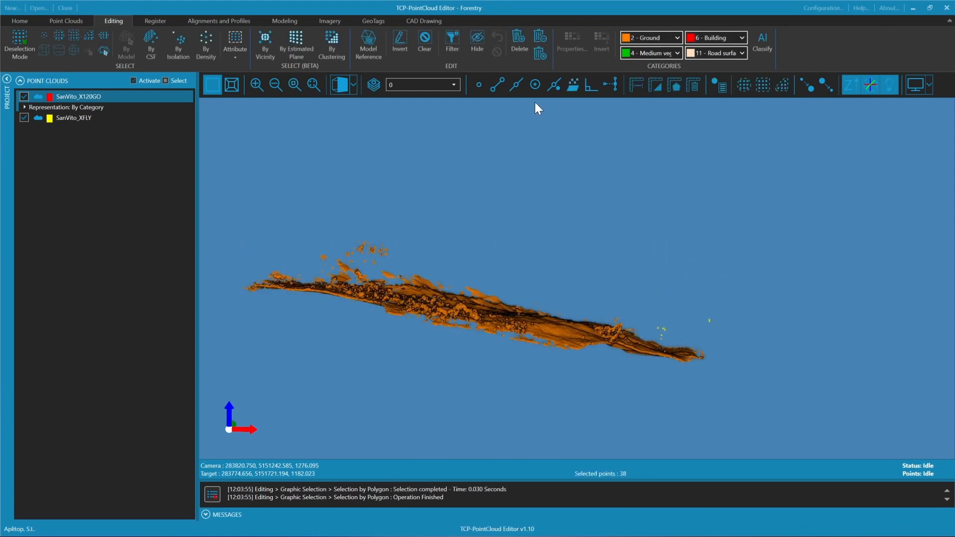
click(518, 43)
Select the cluster of stray points floating above the higher end of the ground with a polygon, and delete them
key(Return)
click(314, 231)
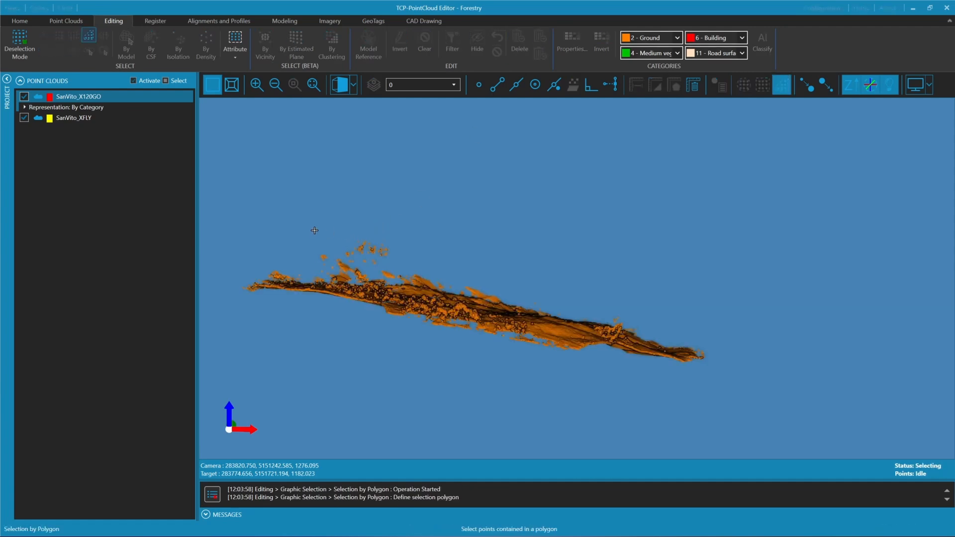
click(336, 246)
click(350, 266)
click(418, 256)
click(387, 234)
right_click(387, 234)
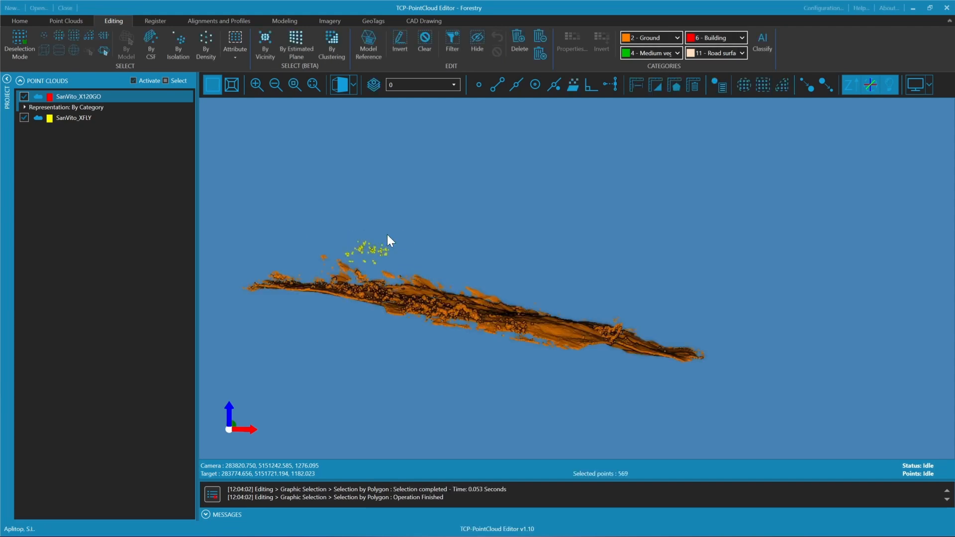
click(520, 45)
Examine the remaining ground points along the path up close for gaps and leftover vegetation
drag(474, 213, 372, 405)
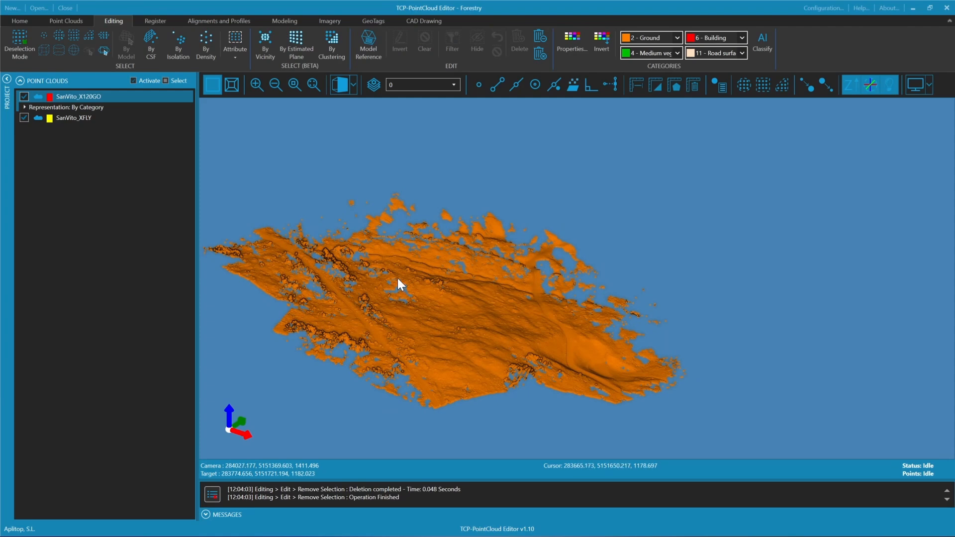
middle_drag(356, 320, 507, 264)
scroll(506, 263, down, 10)
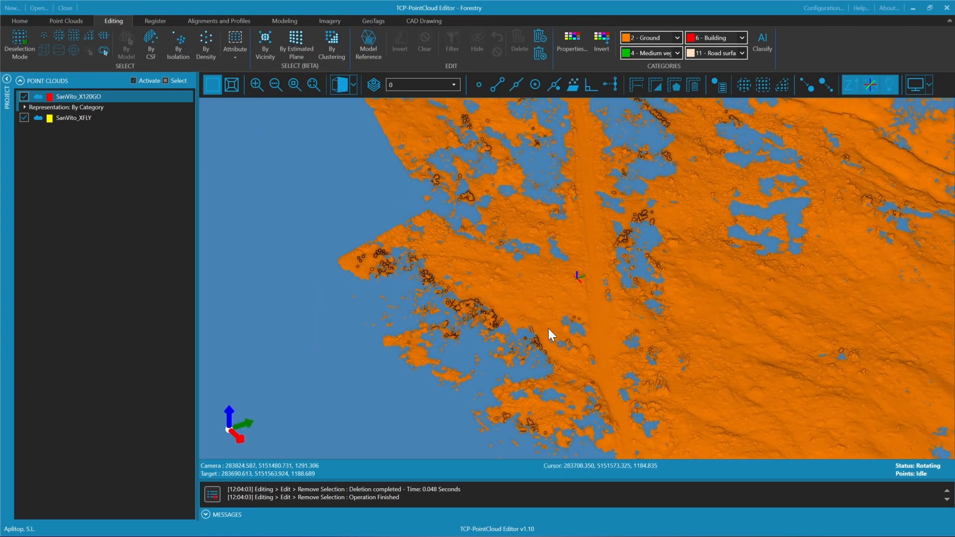
drag(597, 289, 520, 260)
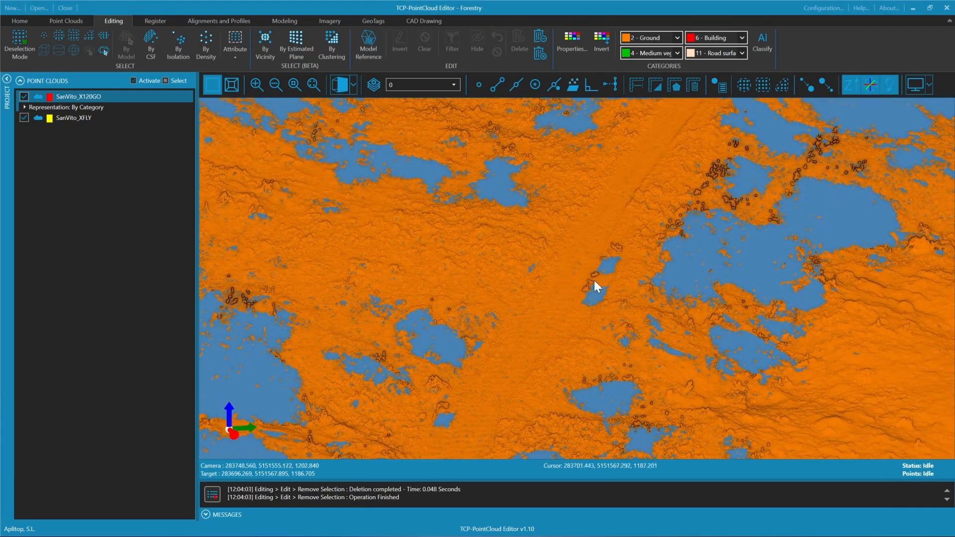
Cut a quick profile from the Top viewpoint along the path beside the two gaps, with bandwidths of about 5.69 left and 3.08 right
mouse_move(612, 260)
mouse_down()
mouse_move(640, 348)
mouse_move(628, 272)
mouse_up()
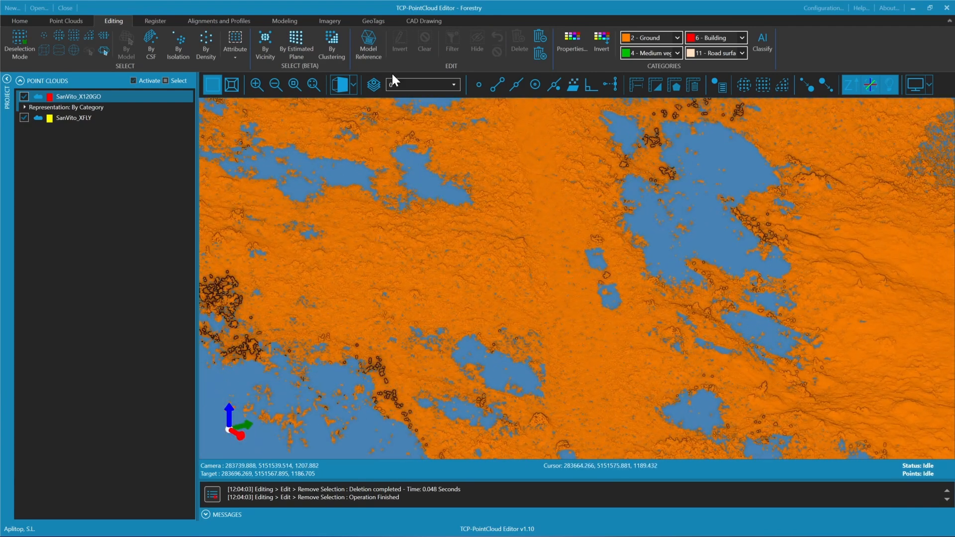
click(207, 22)
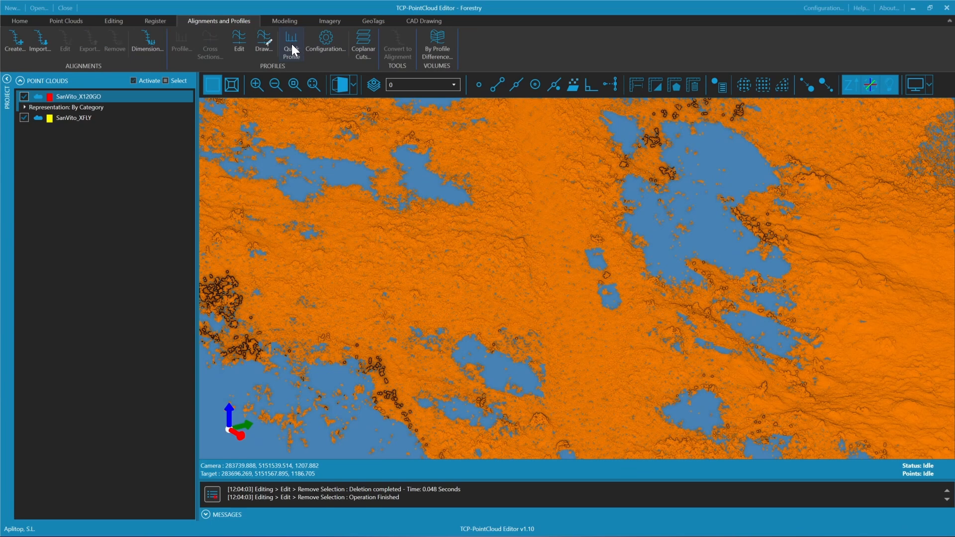
click(330, 41)
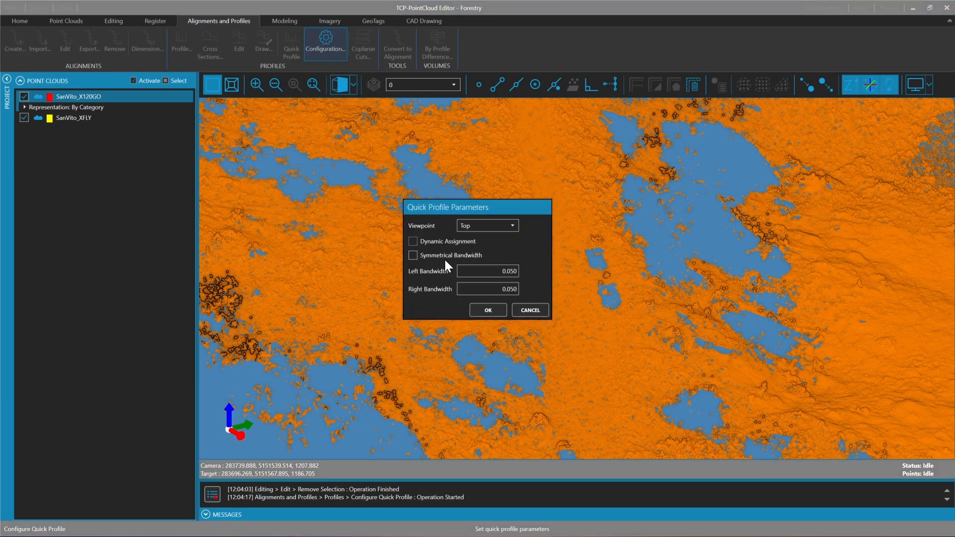
click(487, 311)
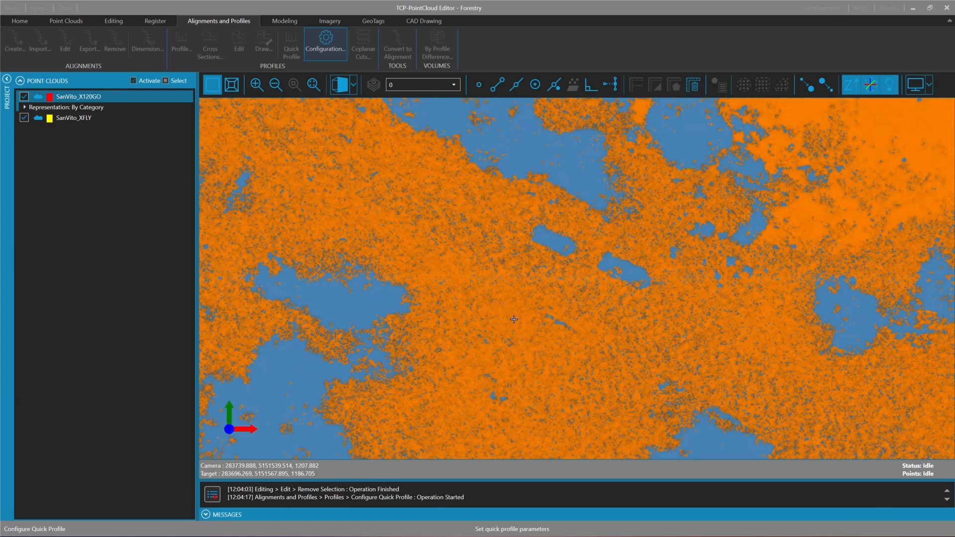
click(399, 198)
click(718, 353)
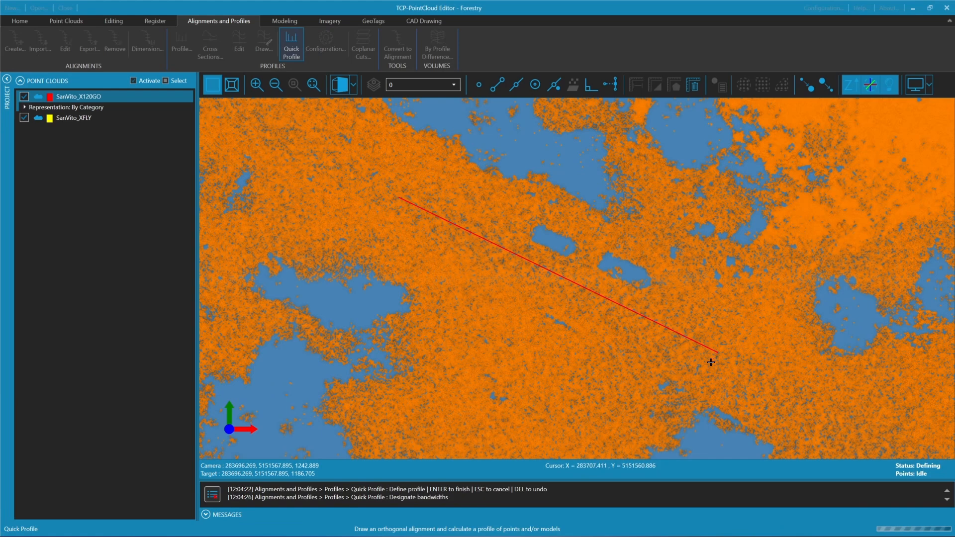
click(606, 223)
click(558, 317)
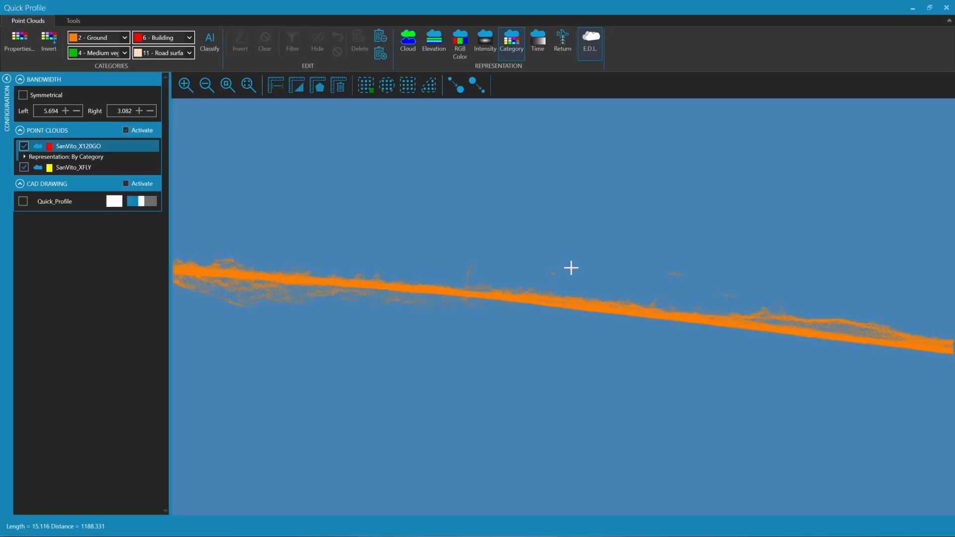
Select the three small groups of stray points floating above the ground in the profile with a polygon
click(461, 91)
middle_drag(679, 266, 542, 248)
scroll(578, 248, up, 1)
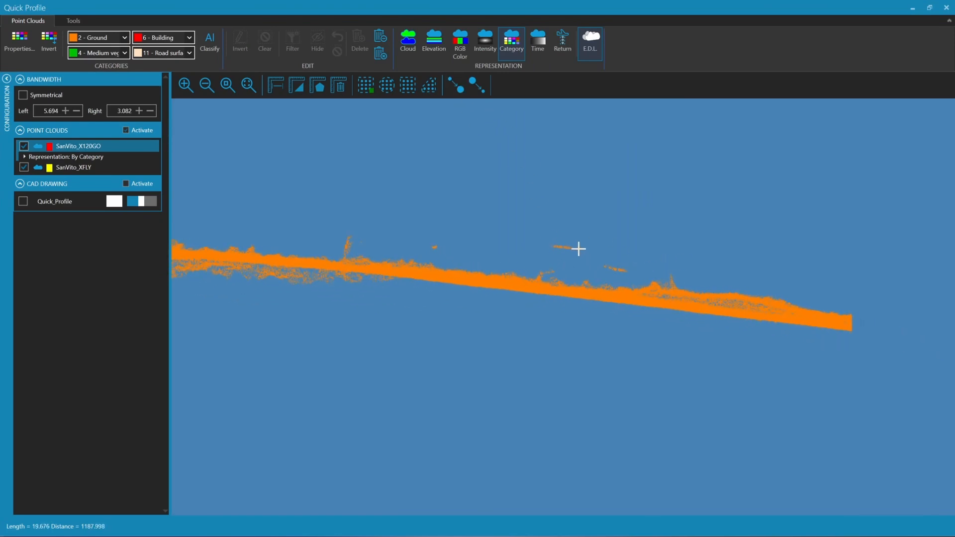
scroll(579, 248, up, 1)
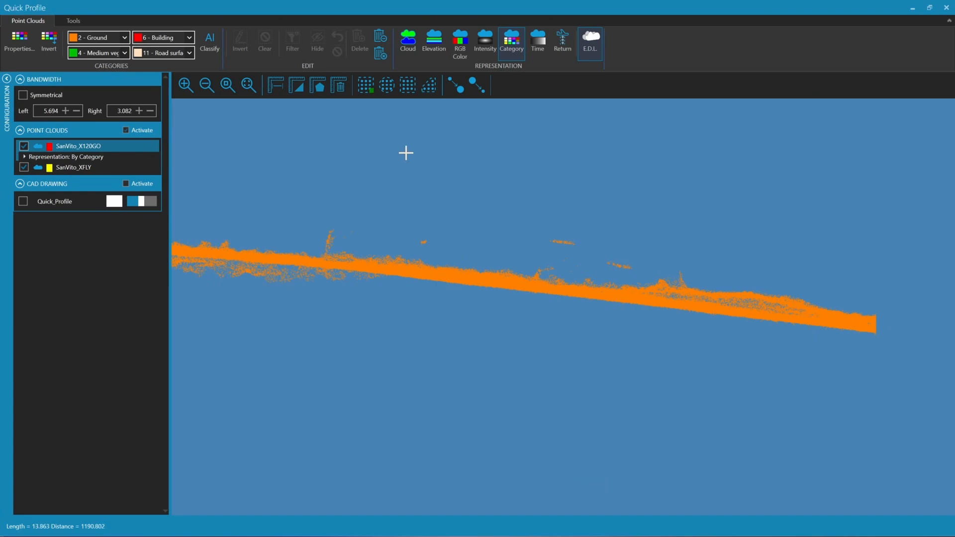
click(429, 85)
click(408, 248)
click(537, 255)
click(634, 273)
click(655, 256)
click(610, 225)
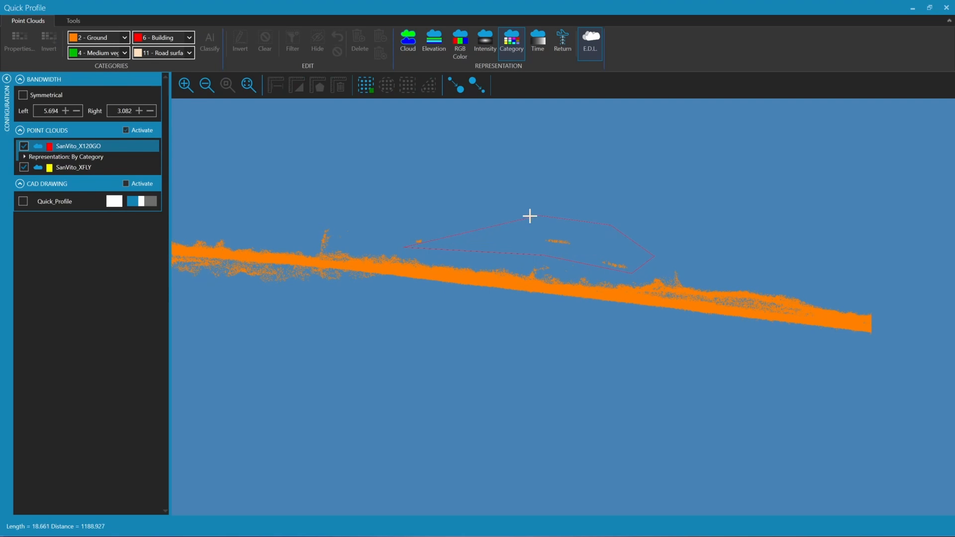
double_click(393, 206)
Add the upright spike of points rising from the middle of the profile to the selection with a polygon
middle_drag(385, 216, 574, 221)
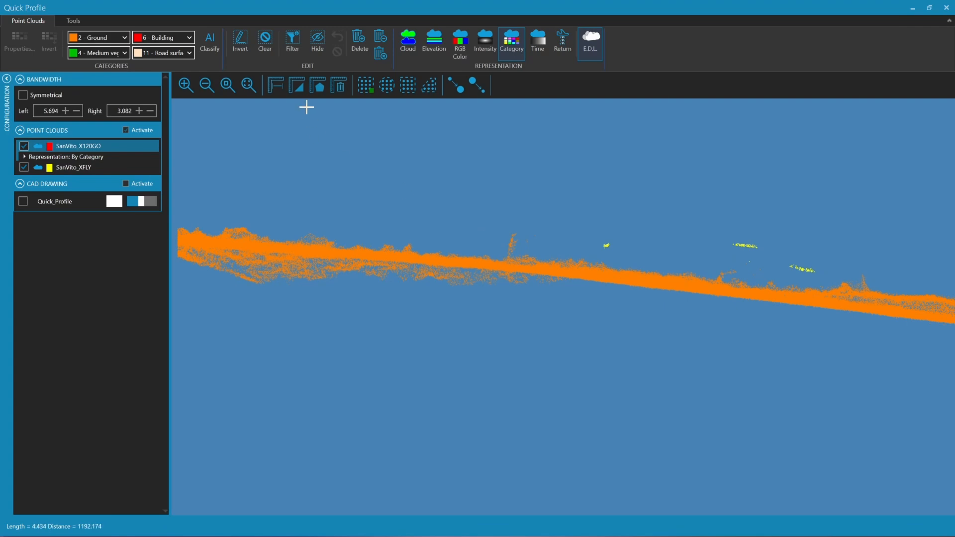
click(427, 86)
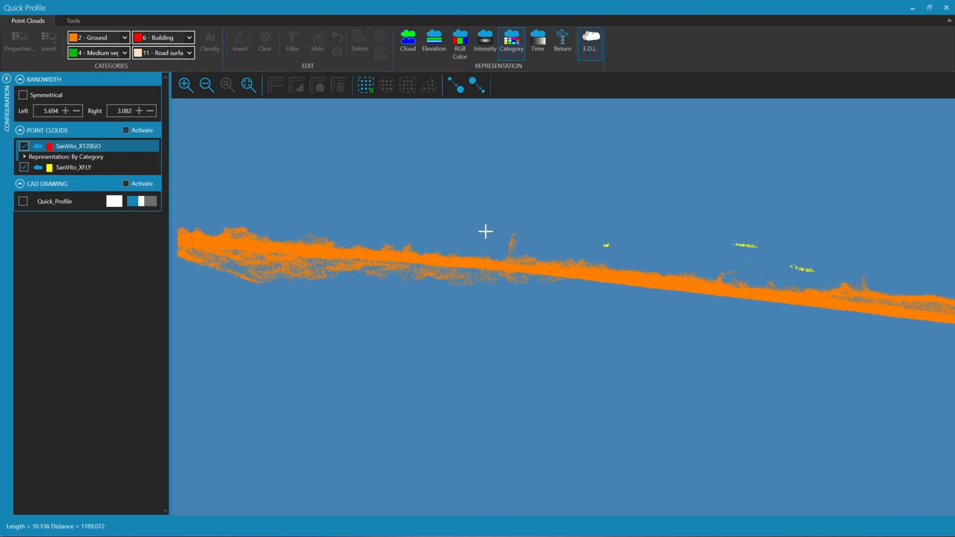
click(497, 257)
click(517, 258)
click(542, 237)
click(531, 209)
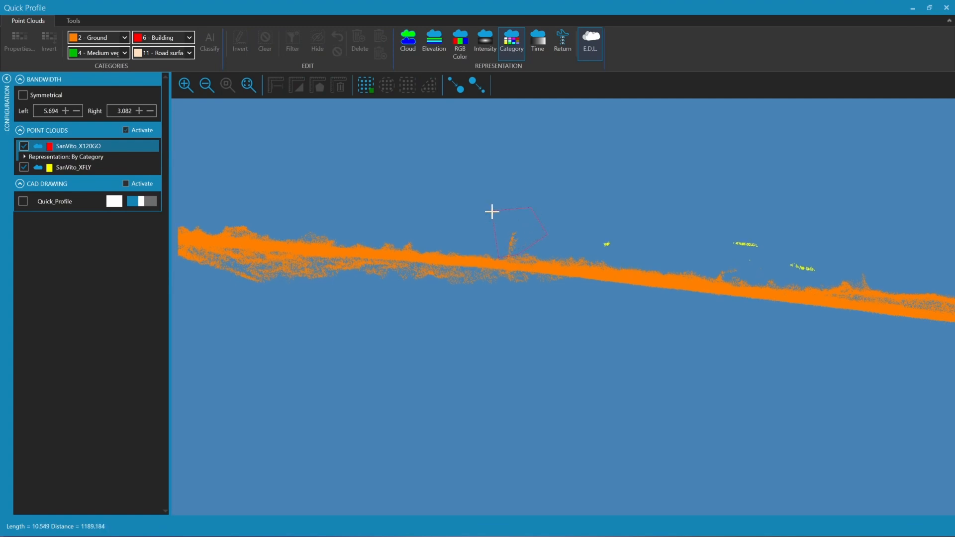
double_click(492, 211)
Move the profile window aside and locate the selected stray points around the two gaps in the top view
middle_drag(551, 228, 484, 225)
drag(548, 6, 552, 306)
scroll(507, 229, down, 4)
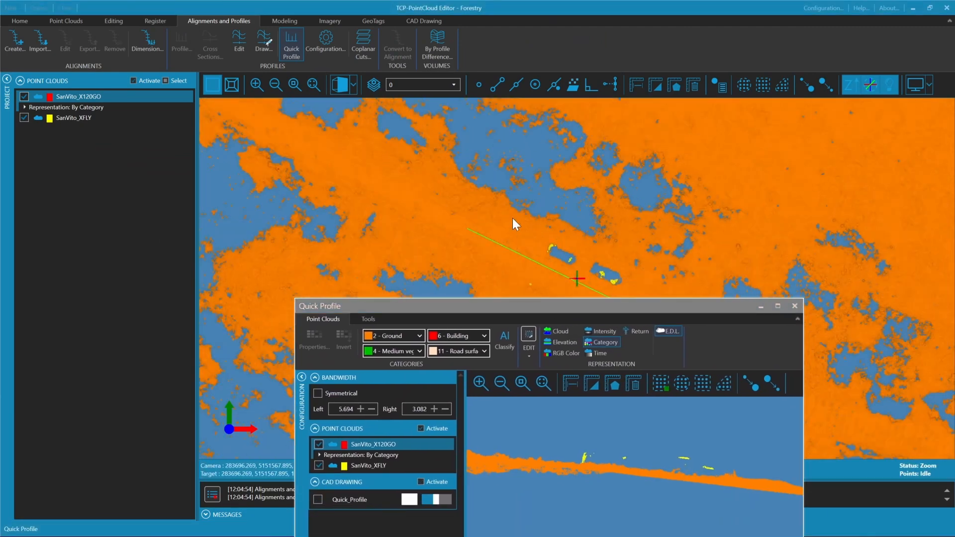
middle_drag(583, 259, 526, 213)
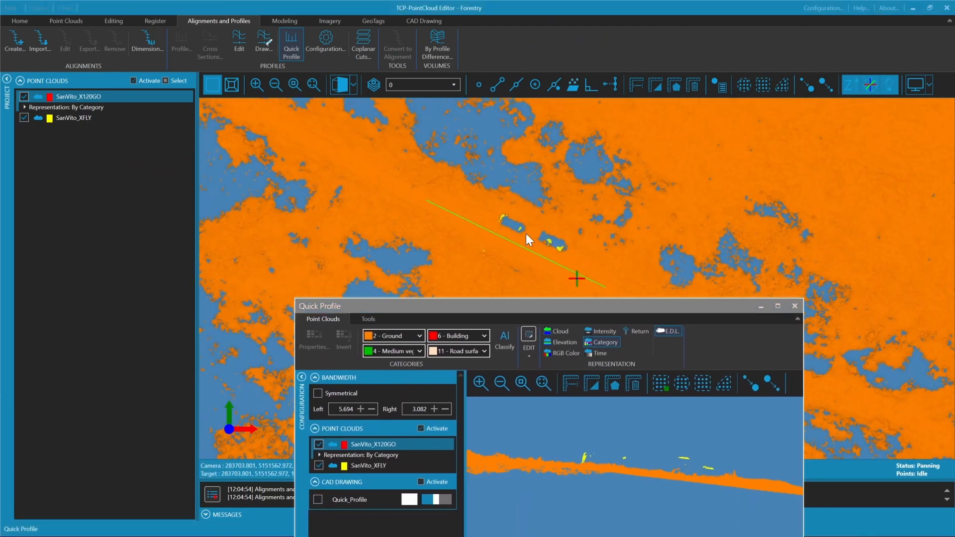
scroll(526, 234, up, 3)
drag(536, 305, 452, 166)
Add the low bumps on the ground beneath the floating points to the selection with a polygon in the profile
click(636, 248)
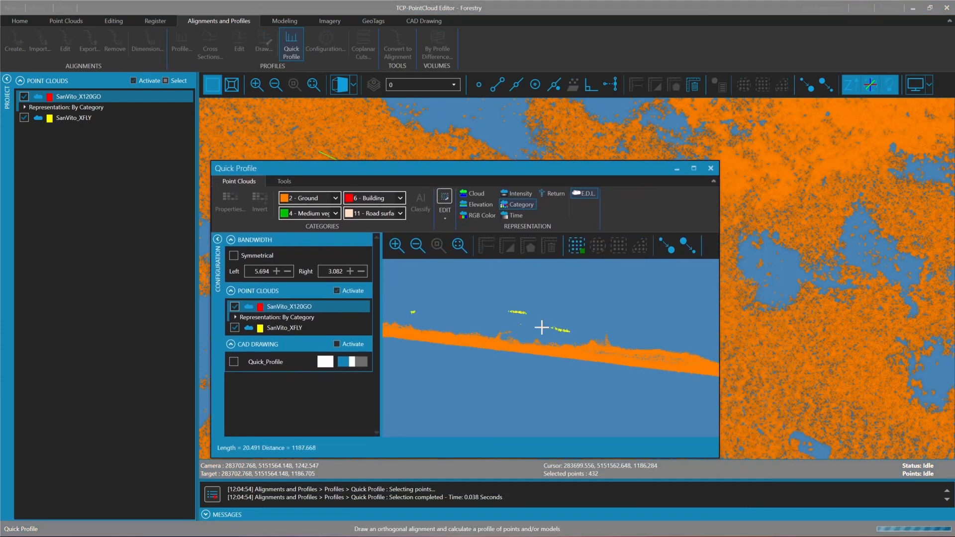
click(517, 343)
click(564, 347)
click(580, 344)
click(516, 287)
click(491, 294)
right_click(491, 294)
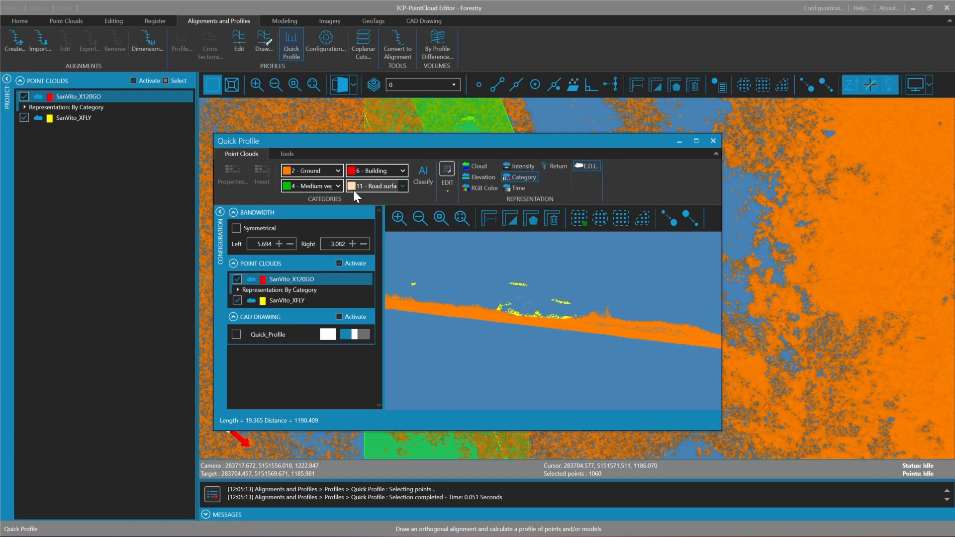
Assign the selected profile points to category 0 - Never classified and close the quick profile
click(402, 172)
click(388, 187)
click(375, 171)
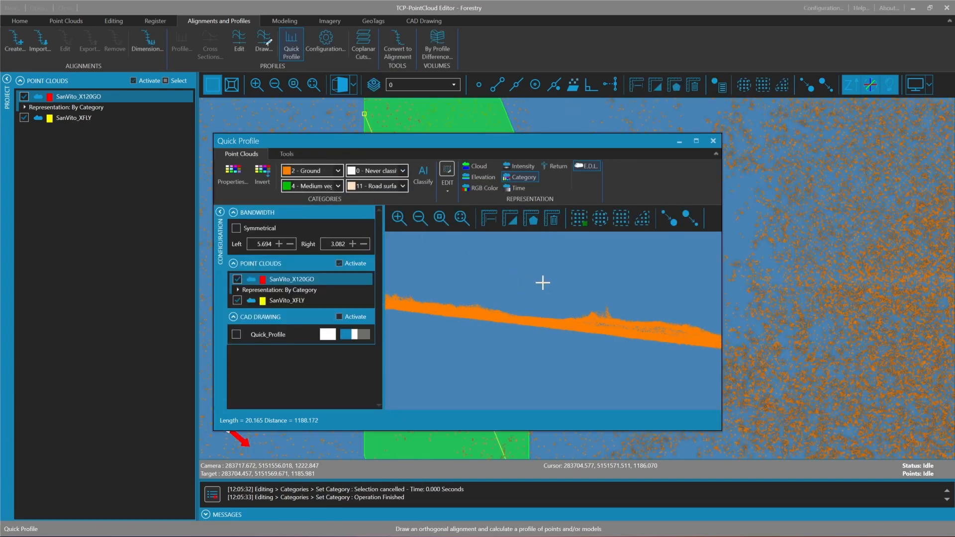
click(713, 142)
Examine the cleaned ground along the path and then the whole terrain for remaining noise and gaps
drag(560, 349, 483, 385)
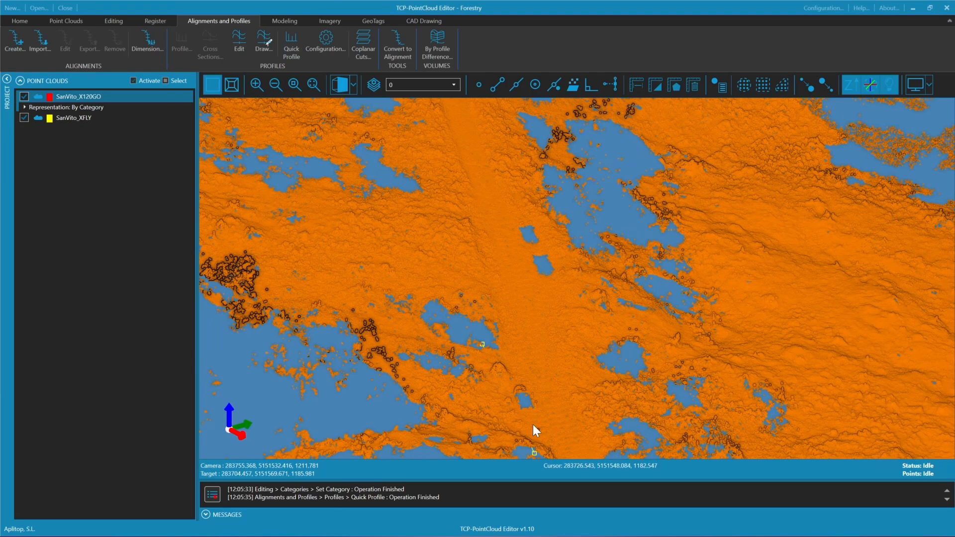
drag(523, 419, 556, 297)
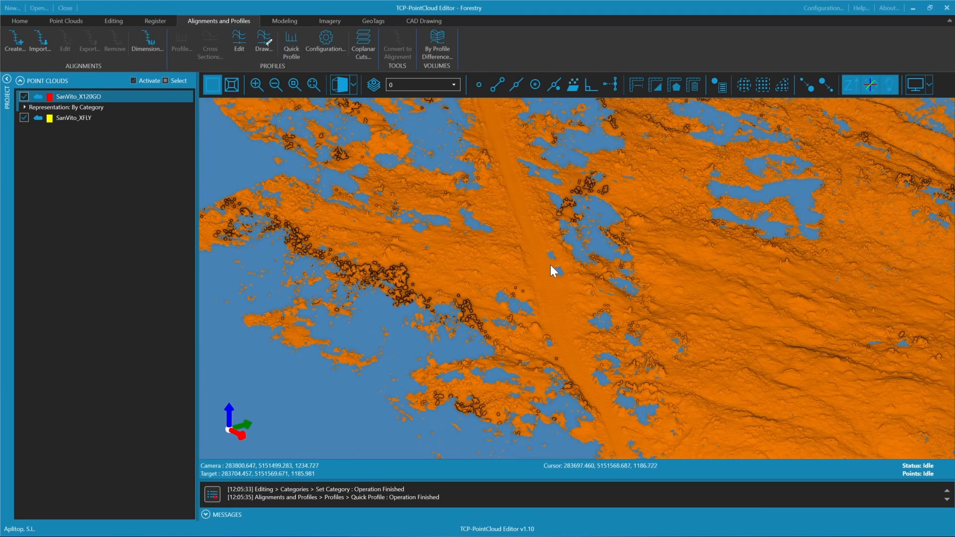
middle_drag(551, 269, 576, 282)
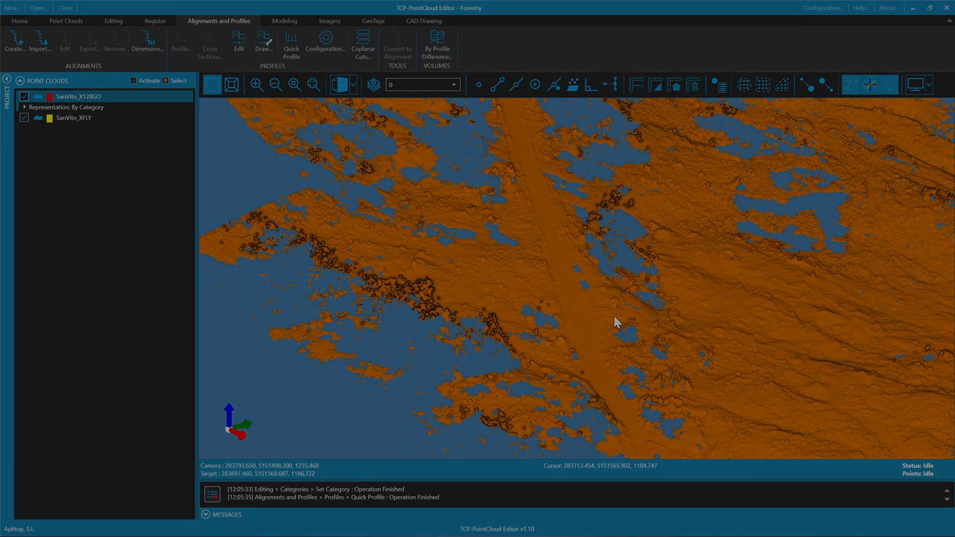
drag(660, 300, 635, 270)
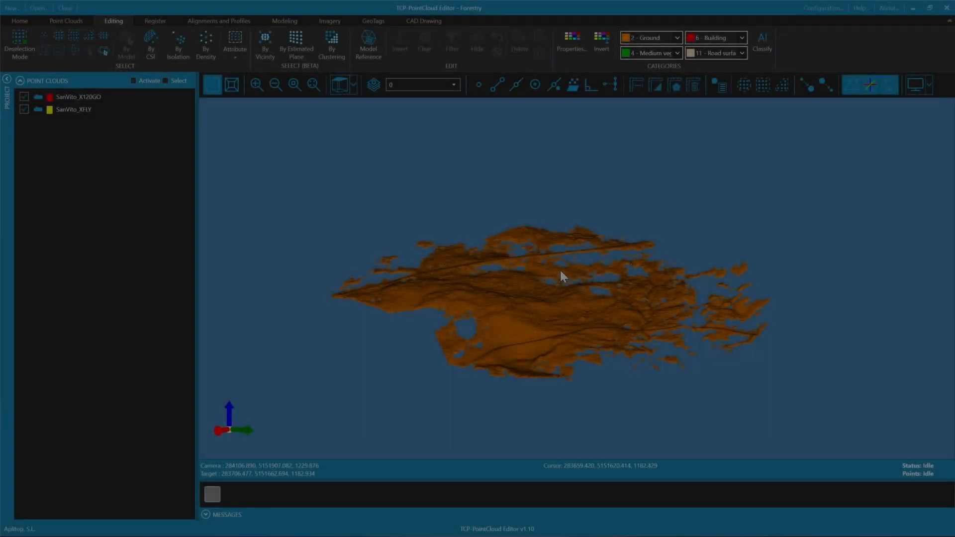
scroll(560, 270, up, 4)
drag(540, 332, 580, 269)
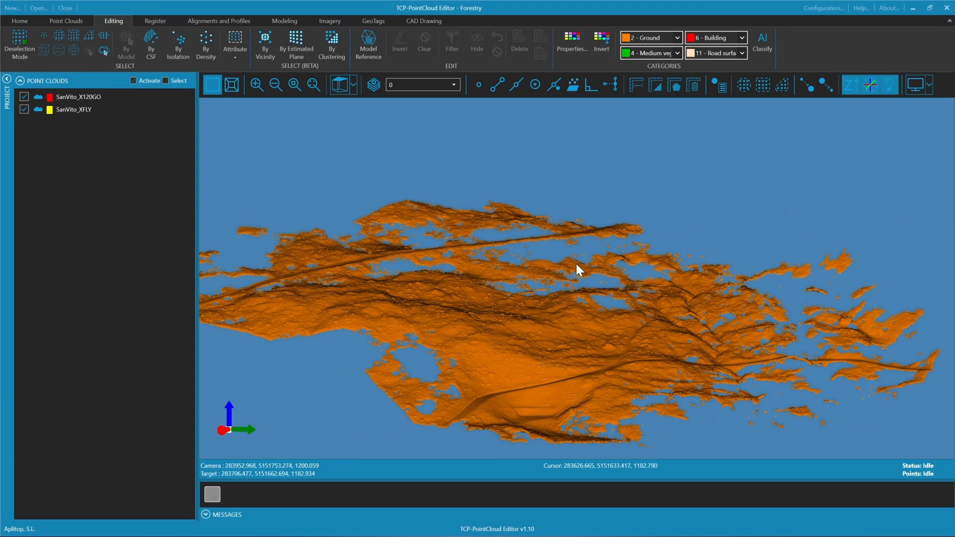
scroll(576, 264, down, 3)
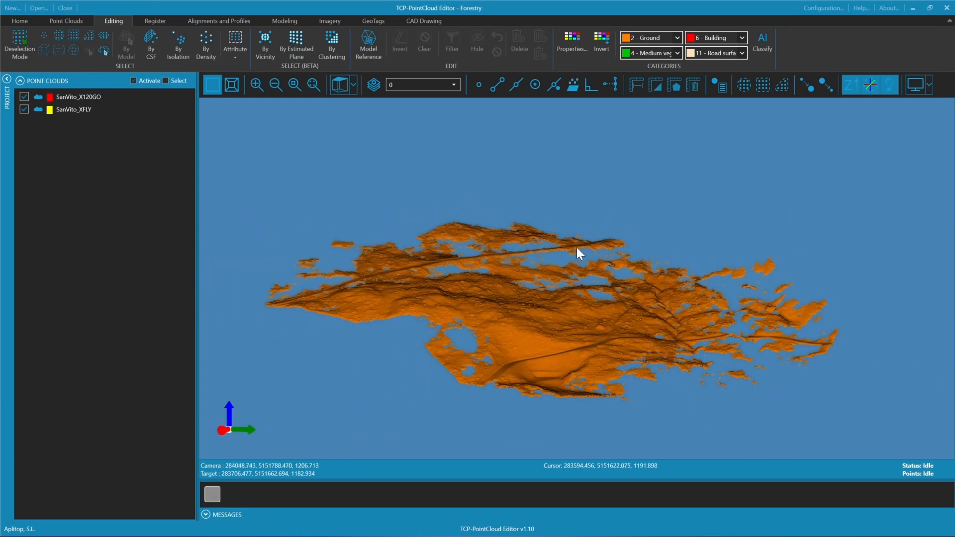
Activate the Never classified category alongside Ground, leaving only Ground included in triangulation, and show the whole forest cloud
click(574, 54)
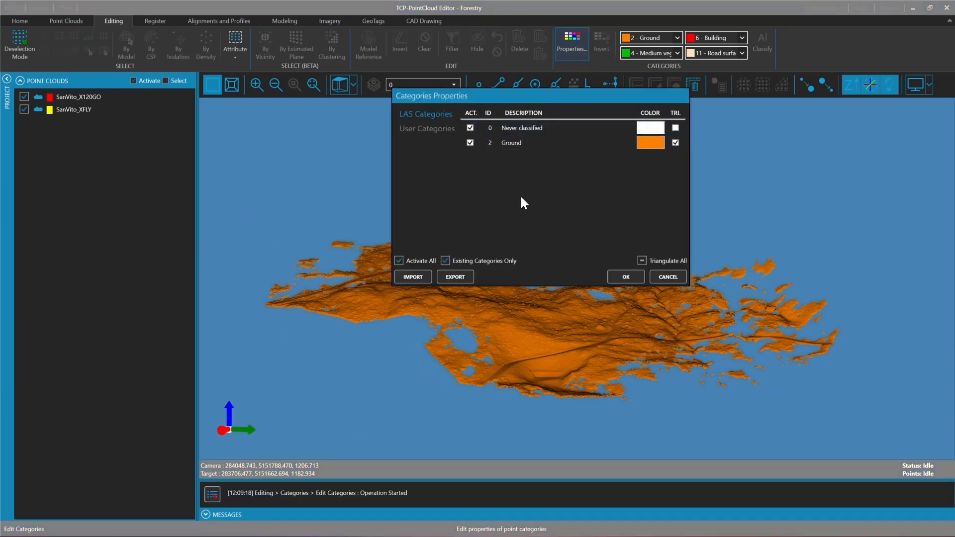
click(612, 278)
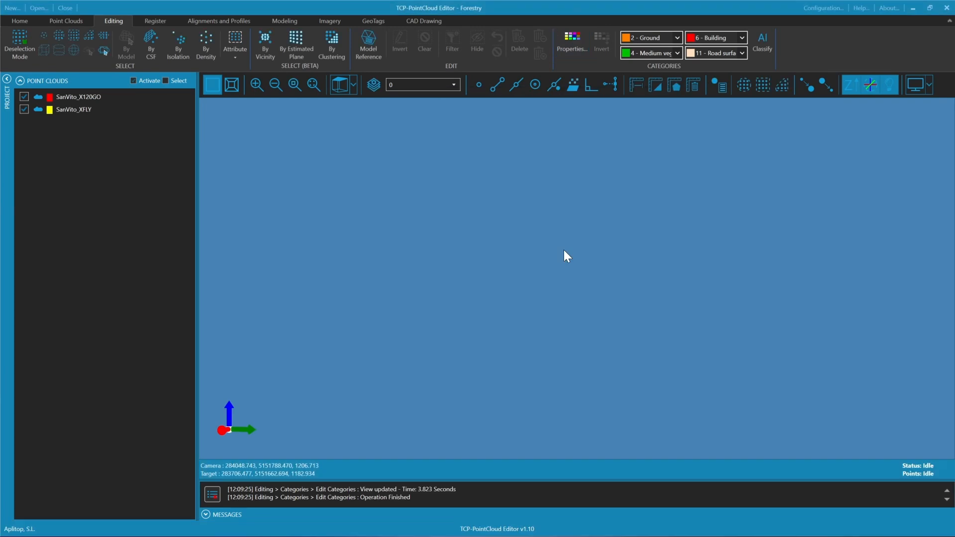
mouse_move(586, 278)
mouse_down()
mouse_move(562, 318)
mouse_move(505, 315)
mouse_move(468, 262)
mouse_move(586, 294)
mouse_move(661, 354)
mouse_move(666, 420)
mouse_move(613, 308)
mouse_move(508, 318)
mouse_move(520, 348)
mouse_move(525, 218)
mouse_move(533, 270)
mouse_move(561, 258)
mouse_up()
scroll(533, 270, down, 3)
middle_drag(561, 258, 537, 287)
scroll(537, 288, up, 1)
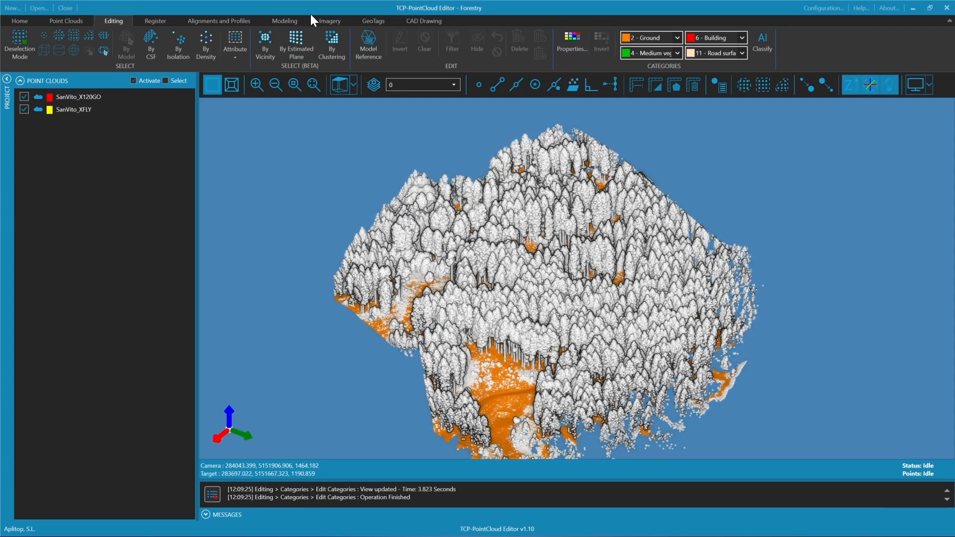
Create a surface from the clouds with minimum edge length 0.250 and maximum edge length 25.000, limiting the maximum length in the contour only
click(290, 22)
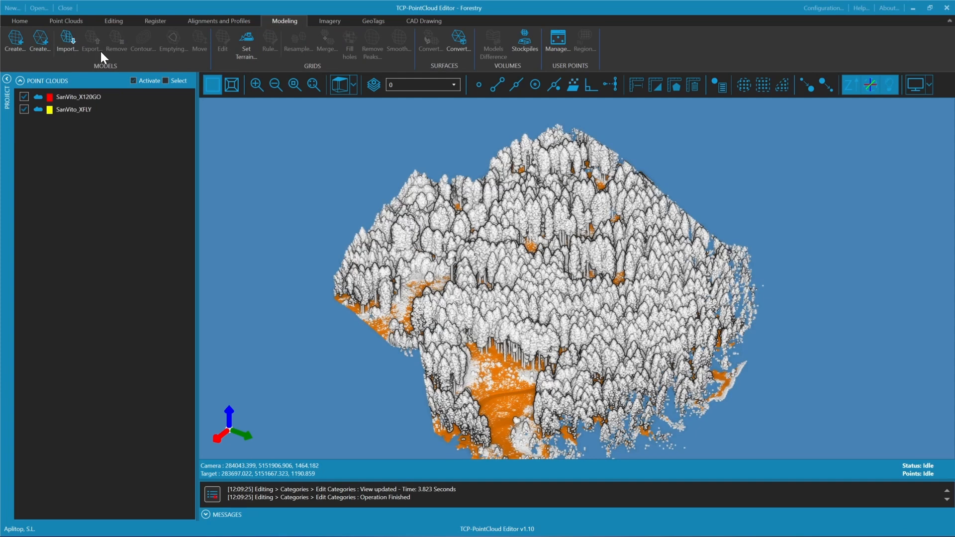
click(40, 49)
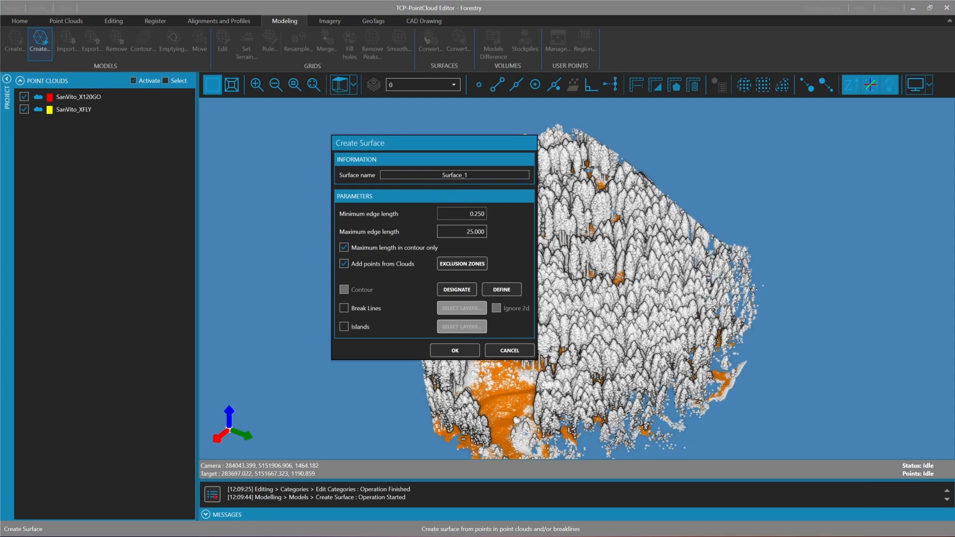
click(454, 226)
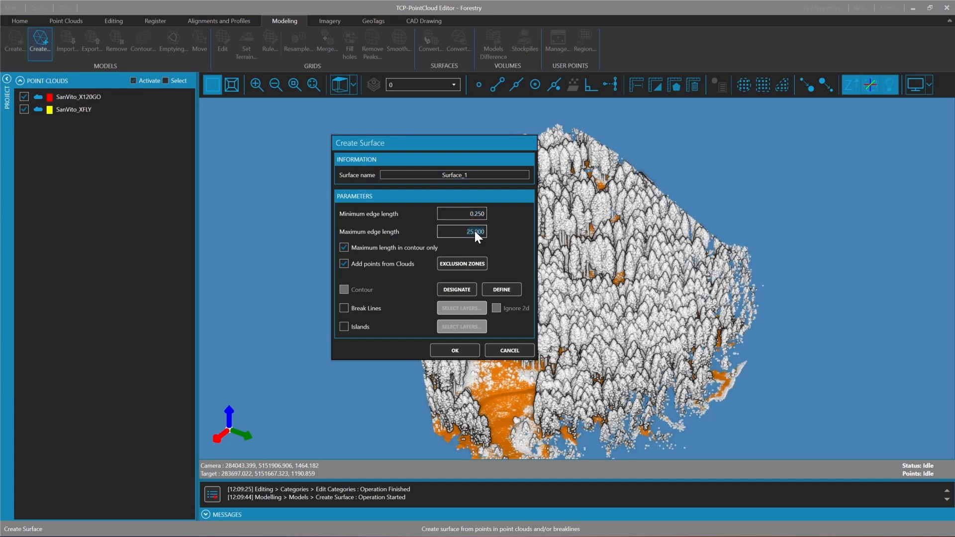
click(469, 350)
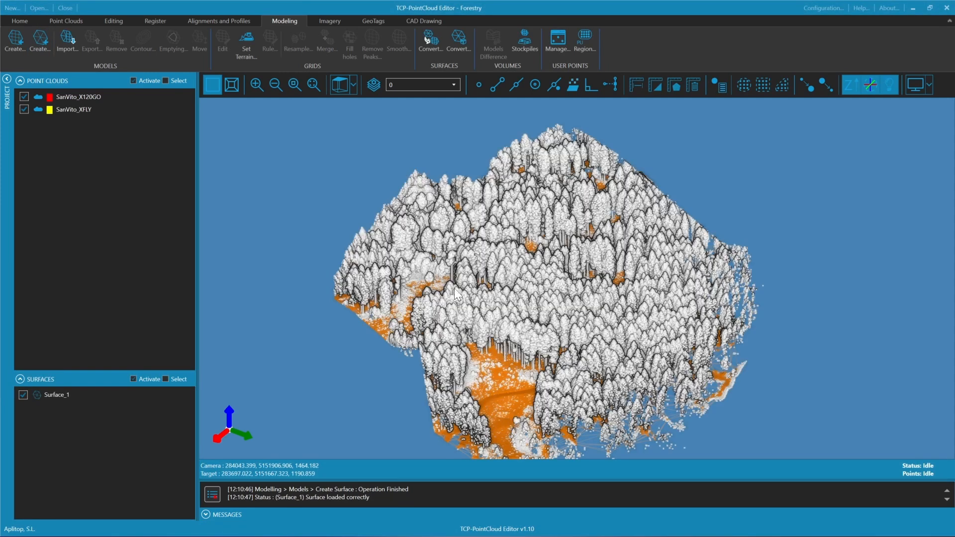
Deactivate both point clouds so that only the triangulated surface is displayed
click(133, 80)
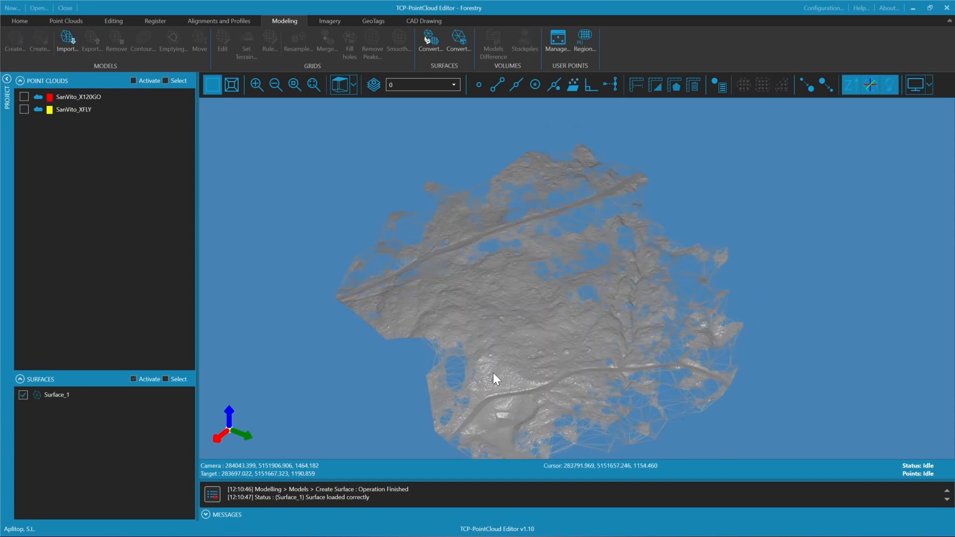
scroll(460, 384, up, 4)
drag(460, 384, 468, 354)
Set the surface's representation mode to Edges and faces, coloured by model, and view the resulting terrain
right_click(131, 392)
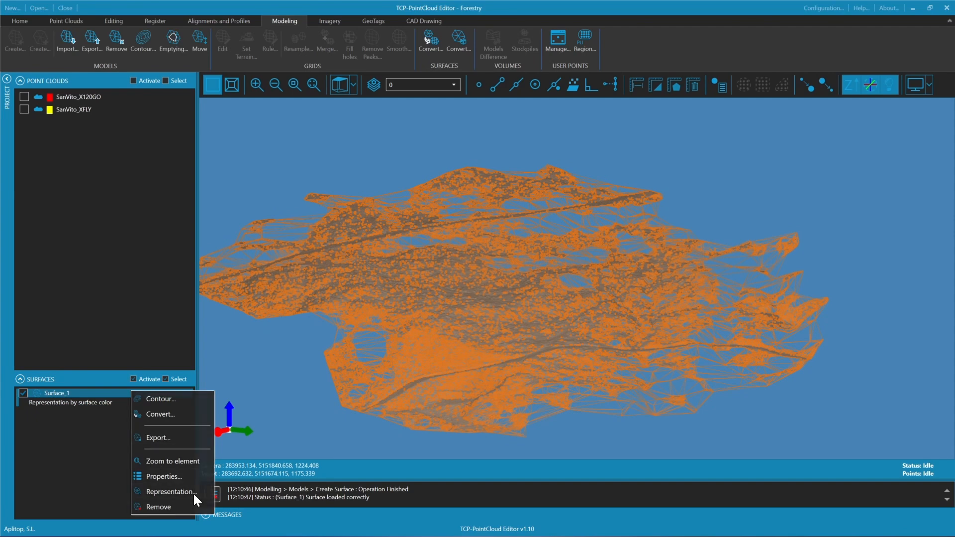
click(194, 493)
click(520, 181)
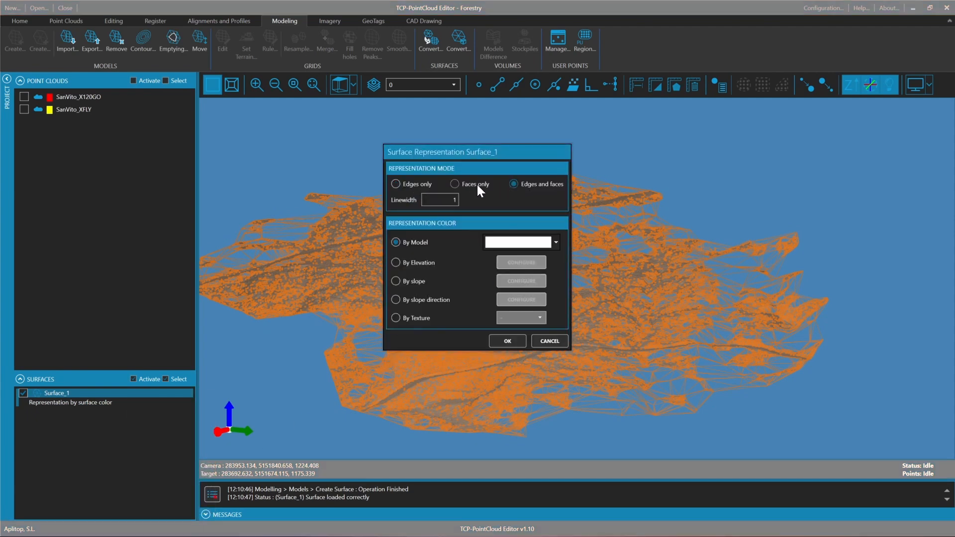
click(508, 340)
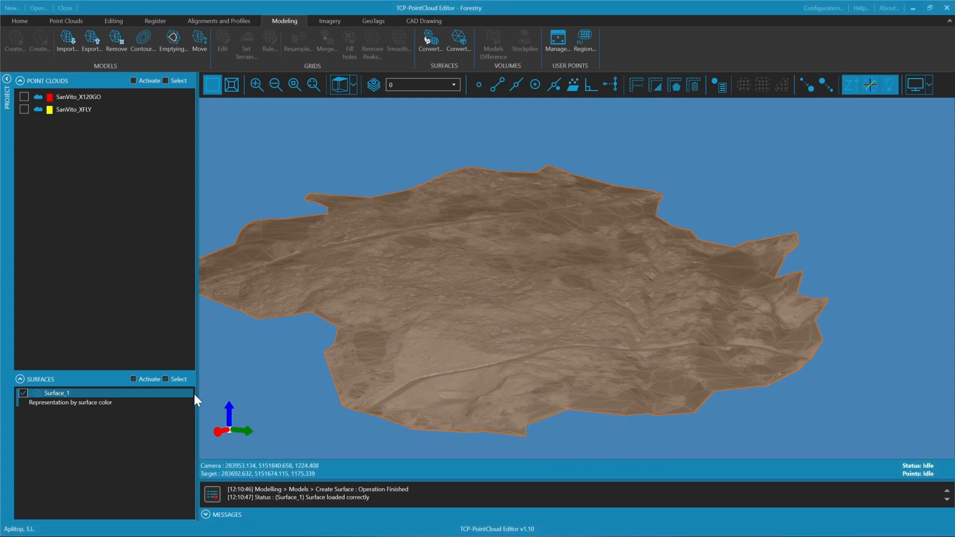
mouse_move(506, 323)
mouse_down()
mouse_move(405, 340)
mouse_move(496, 237)
mouse_move(554, 322)
mouse_move(335, 358)
mouse_up()
drag(529, 305, 497, 300)
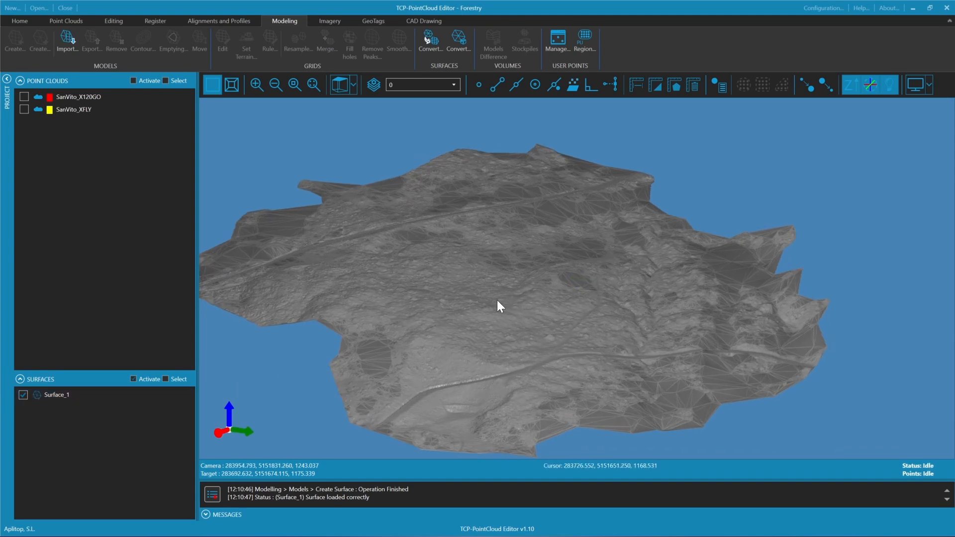
Create contours from the terrain surface between elevations 1127.302 and 1203.990, with minor interval 1.000, major interval 5.000 and minimum perimeter length 10.000
drag(516, 269, 567, 315)
click(154, 396)
right_click(154, 396)
click(183, 403)
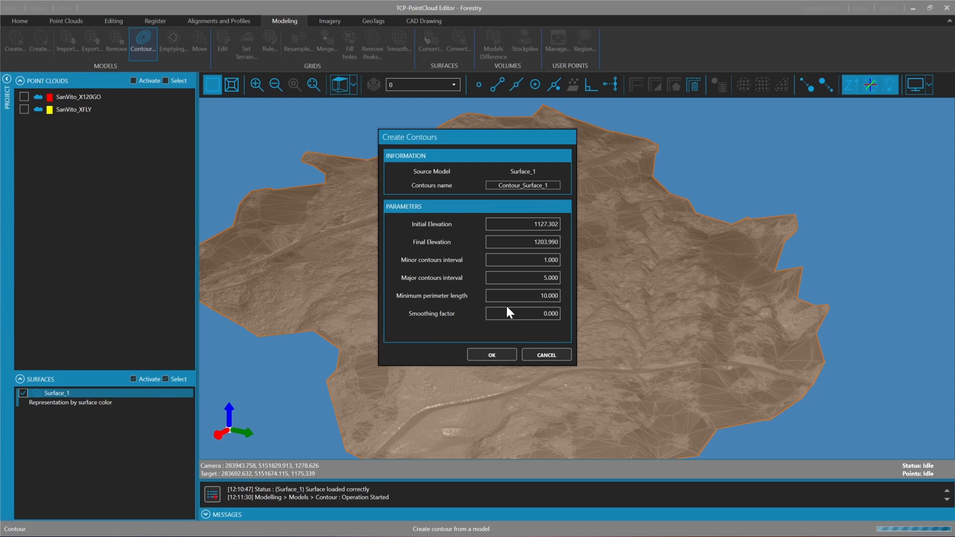
click(494, 353)
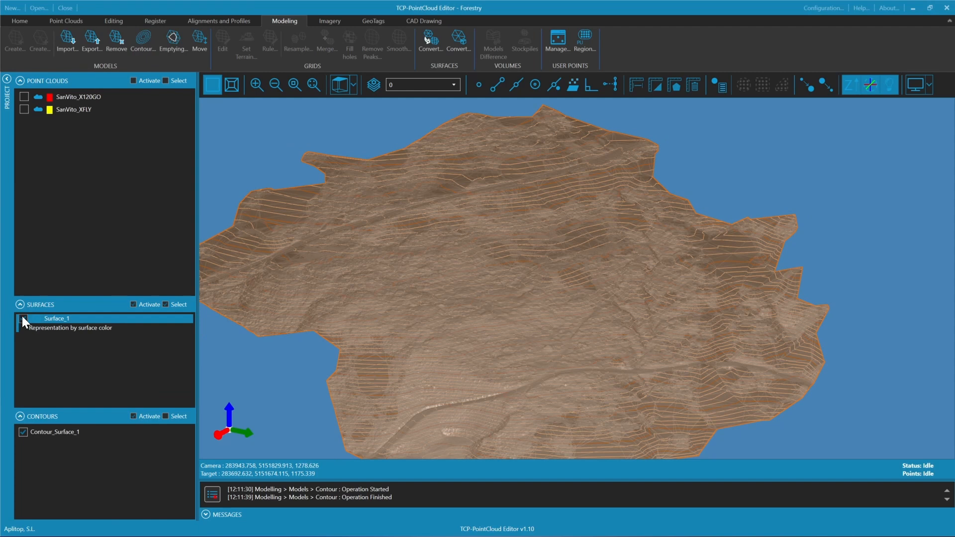
Hide the terrain surface and examine its contour lines from above and from oblique angles
click(22, 319)
click(339, 83)
scroll(507, 332, up, 5)
drag(516, 342, 557, 244)
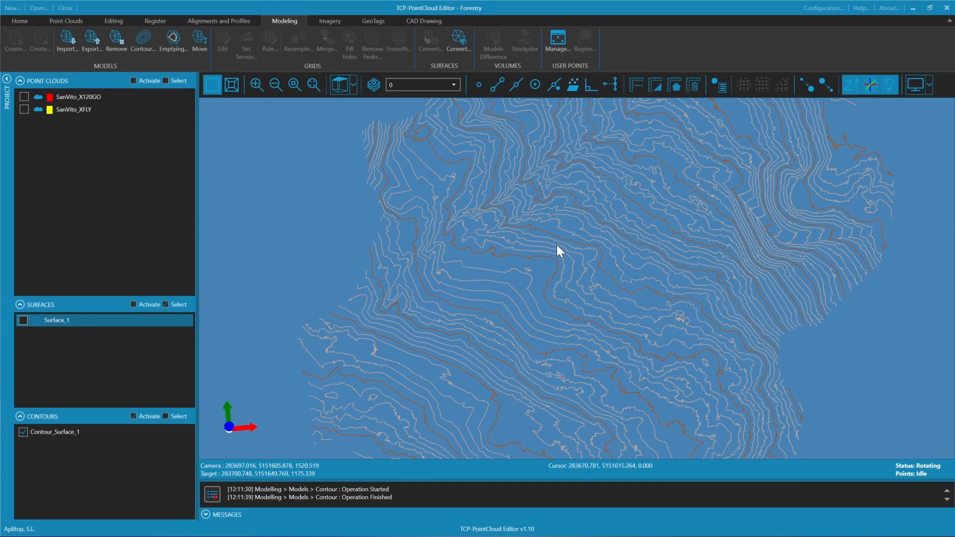
mouse_move(557, 245)
mouse_down()
mouse_move(509, 277)
mouse_move(495, 319)
mouse_move(553, 295)
mouse_move(535, 343)
mouse_up()
scroll(534, 344, up, 4)
middle_drag(538, 342, 665, 352)
scroll(656, 316, down, 7)
Convert Surface_1 to a grid named Grid_1, hiding the contours and the source surface so that only the grid is displayed
click(23, 320)
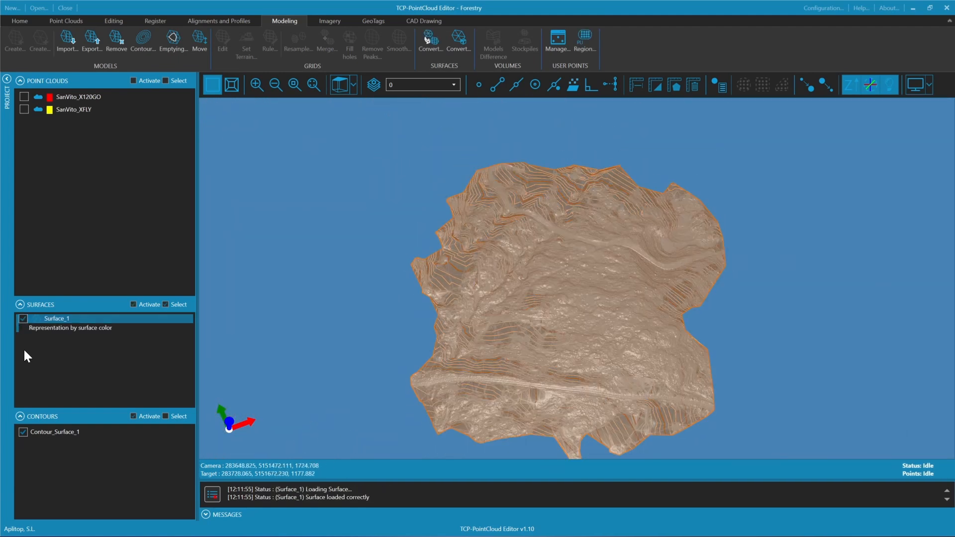
click(23, 432)
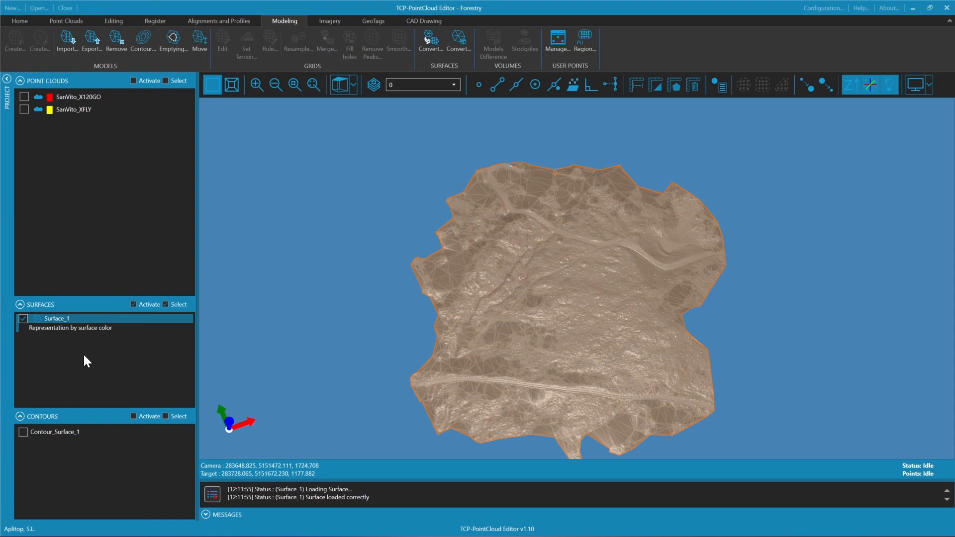
right_click(89, 322)
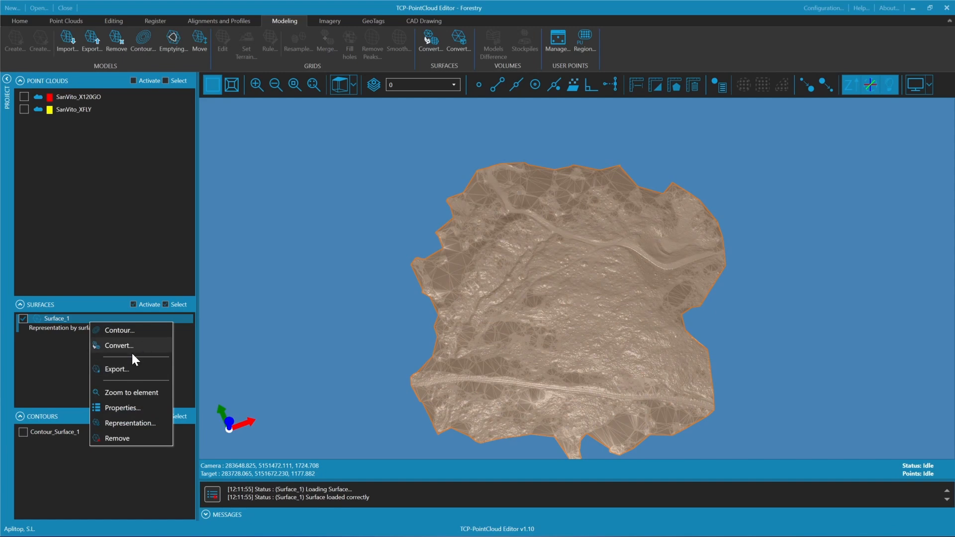
click(112, 346)
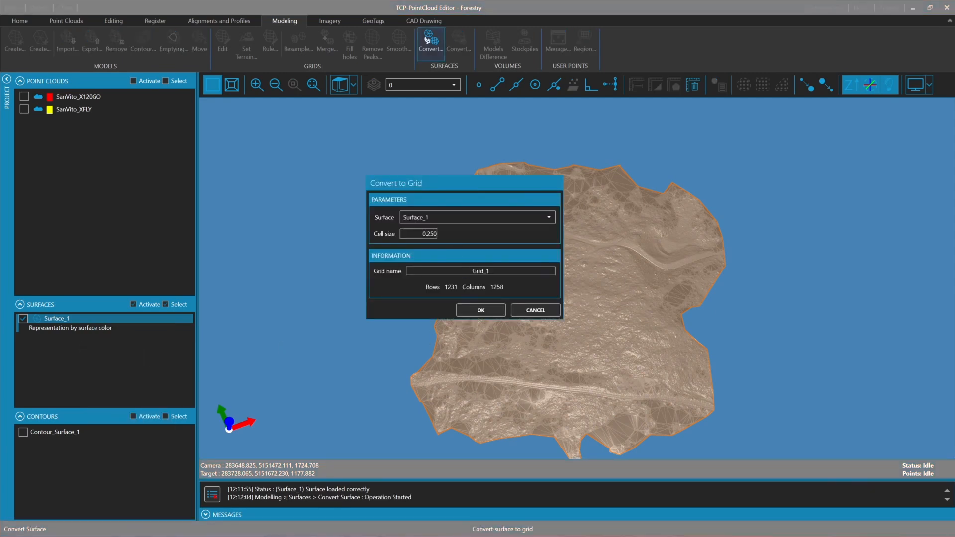
double_click(431, 234)
click(465, 308)
click(23, 366)
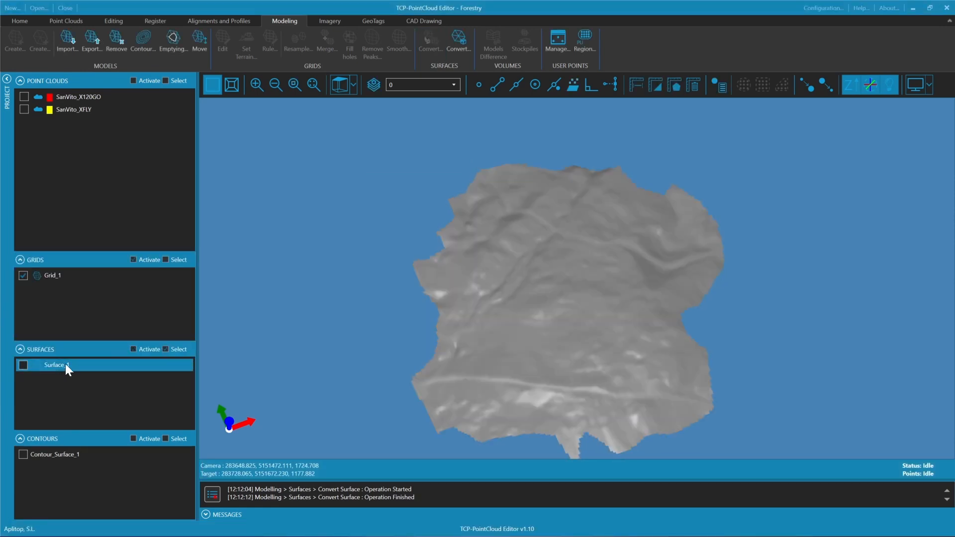
Smooth Grid_1 into a new grid with radius 0.300, no filter and 2 iterations
right_click(93, 276)
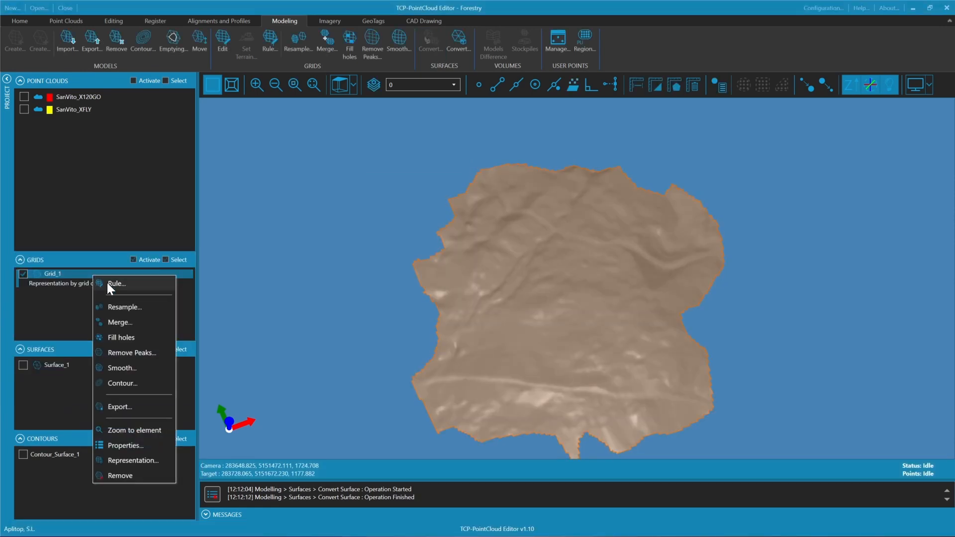
click(123, 368)
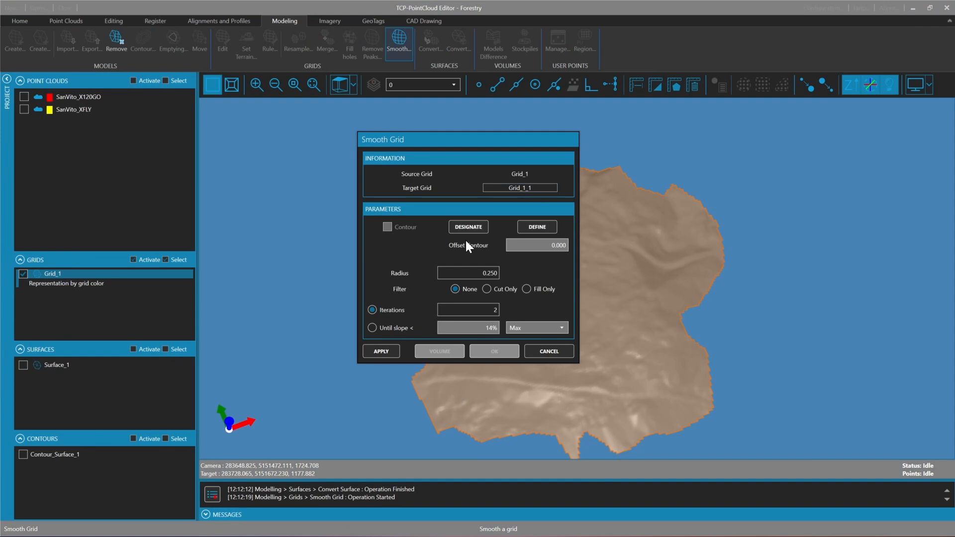
drag(475, 273, 510, 273)
text(0.3)
click(483, 310)
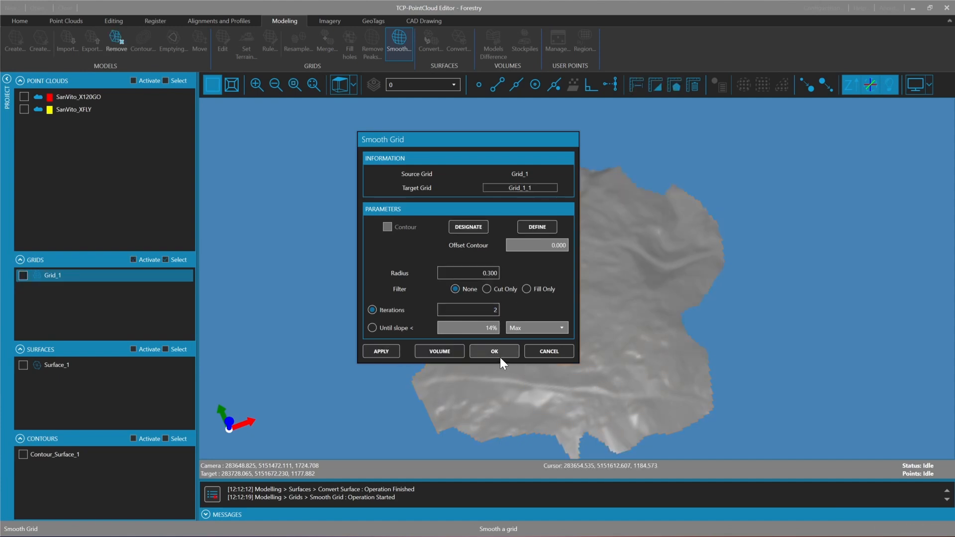
click(501, 351)
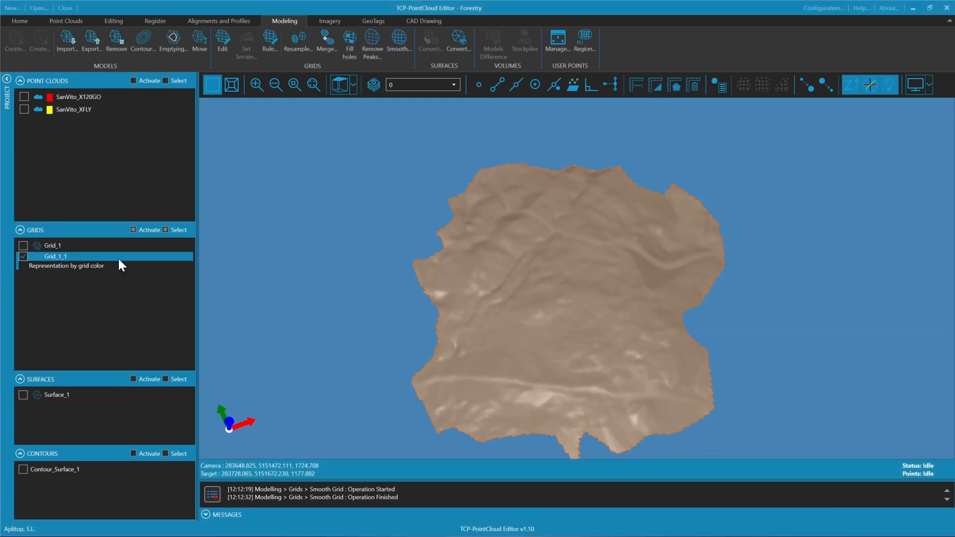
Create contours from the smoothed grid between elevations 1127.402 and 1203.880, with minor interval 1.000, major interval 5.000 and minimum perimeter length 10.000
right_click(119, 258)
click(148, 365)
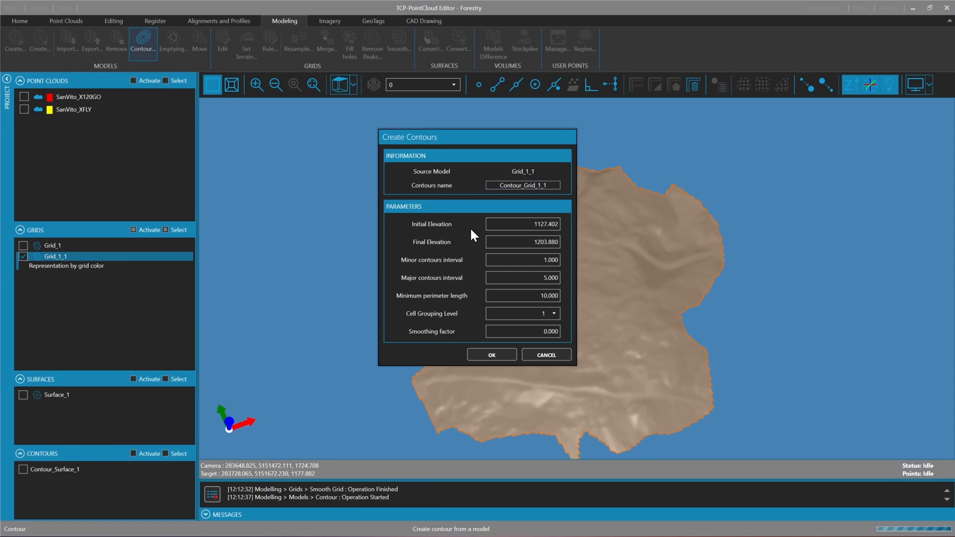
click(494, 353)
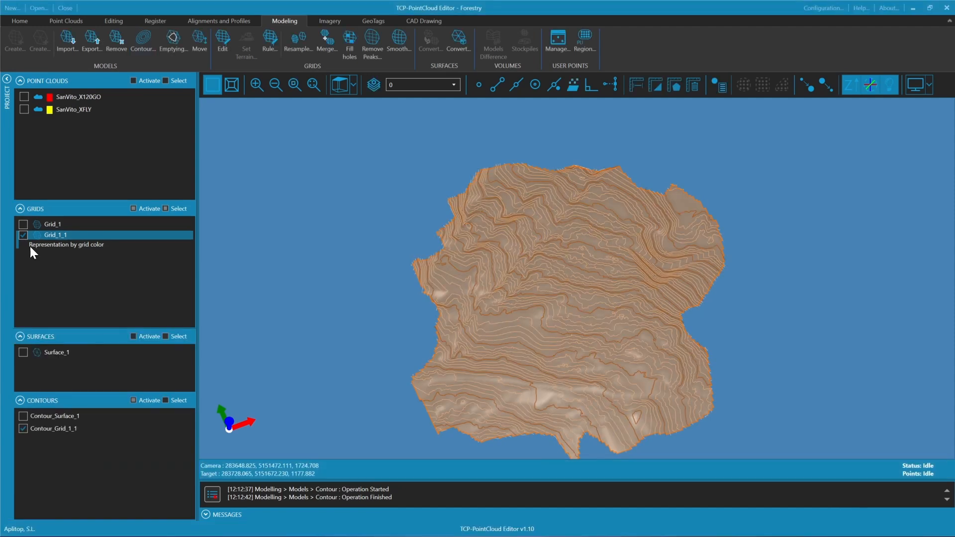
Hide the smoothed grid and examine the contour lines derived from it
click(24, 234)
scroll(526, 332, up, 2)
middle_drag(527, 333, 648, 323)
scroll(568, 329, up, 3)
scroll(607, 373, down, 4)
scroll(573, 343, up, 2)
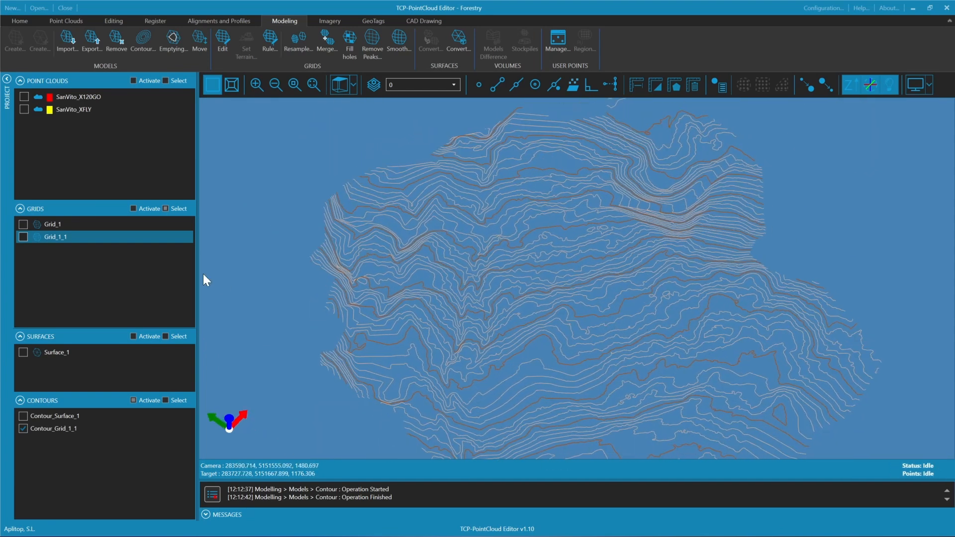
Hide the grid contours and activate both grids together with both point clouds
click(23, 429)
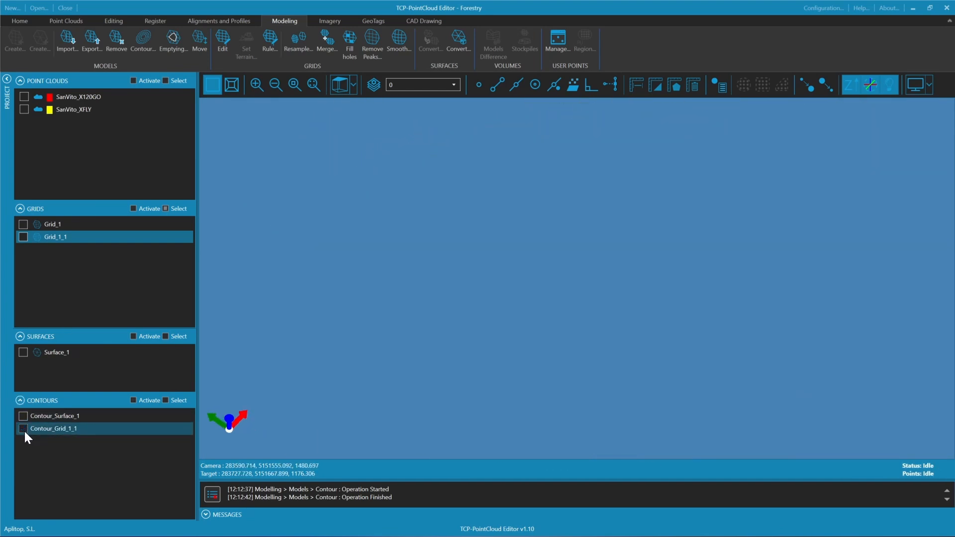
click(133, 208)
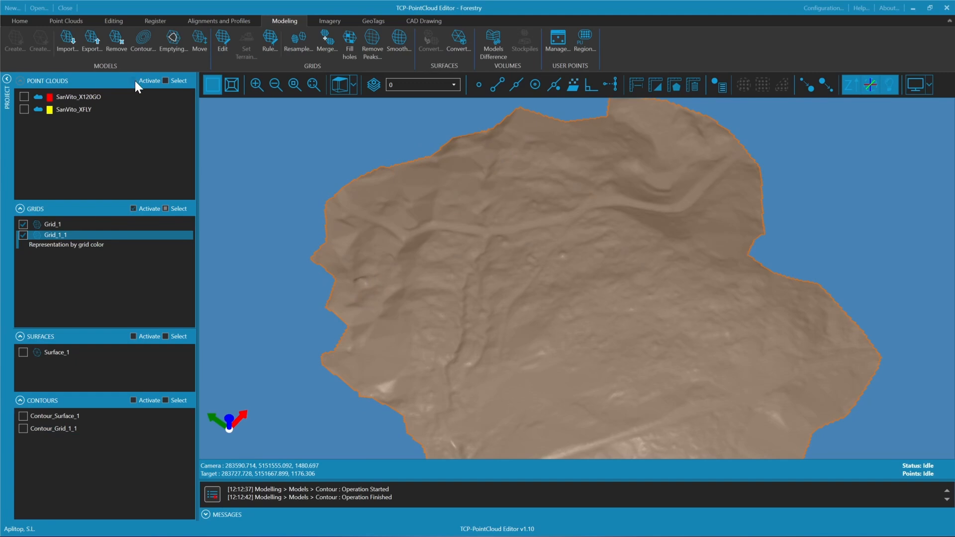
click(133, 81)
click(112, 237)
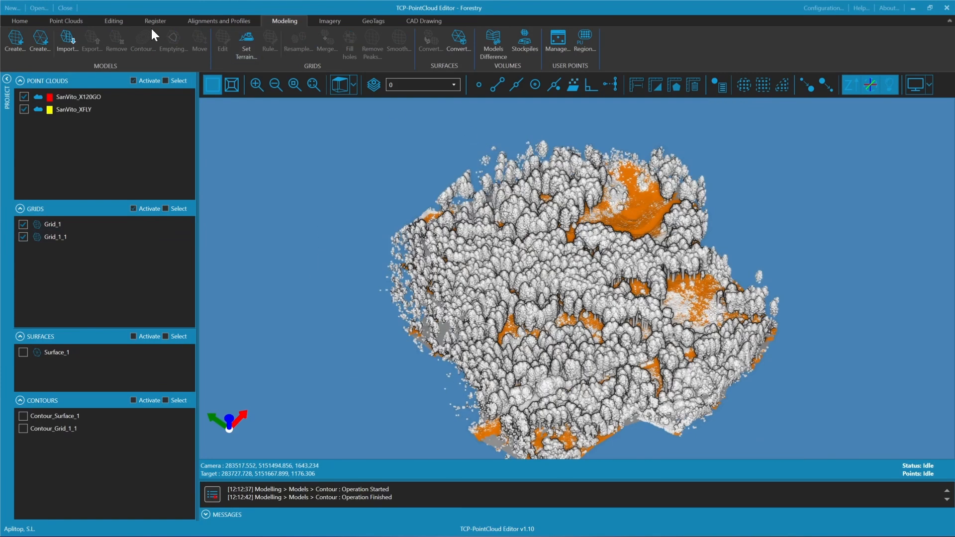
Represent the point clouds in RGB color and turn off the Eye Dome Lighting effect
click(70, 21)
click(326, 49)
click(454, 47)
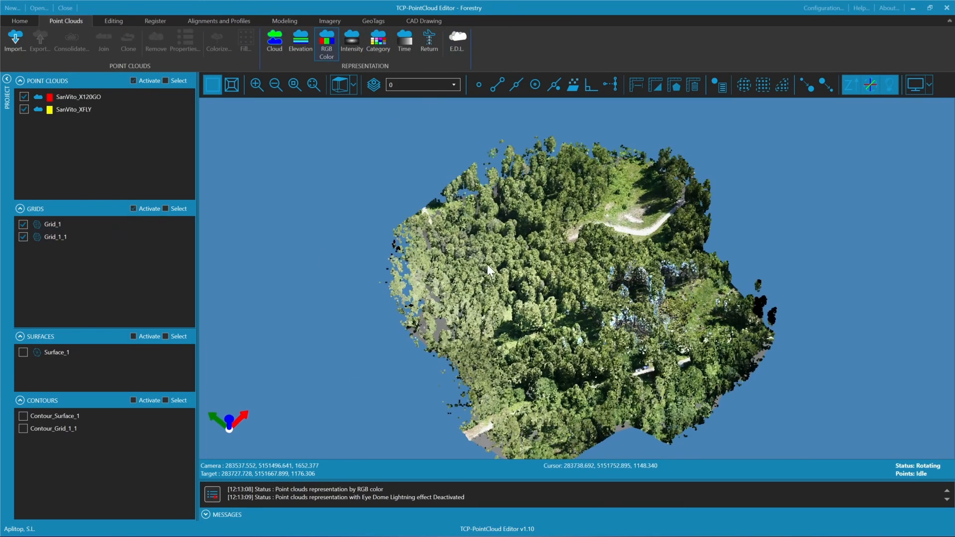
Configure quick profiles without dynamic assignment, using a symmetrical bandwidth of 0.050 on each side
click(219, 21)
click(326, 42)
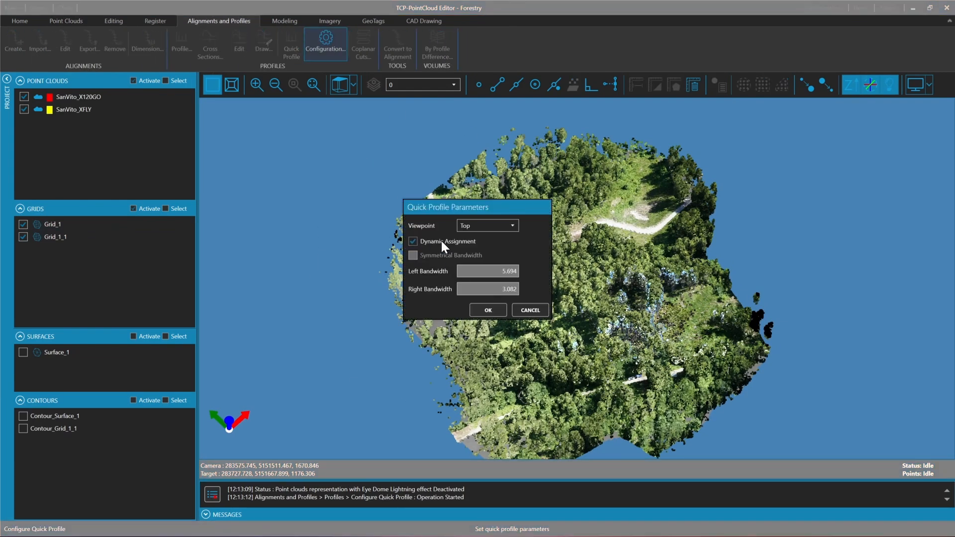
click(441, 240)
text(0.05)
click(488, 310)
Draw a quick profile line across the forest clouds and maximize the resulting profile view
click(610, 436)
click(505, 394)
key(Return)
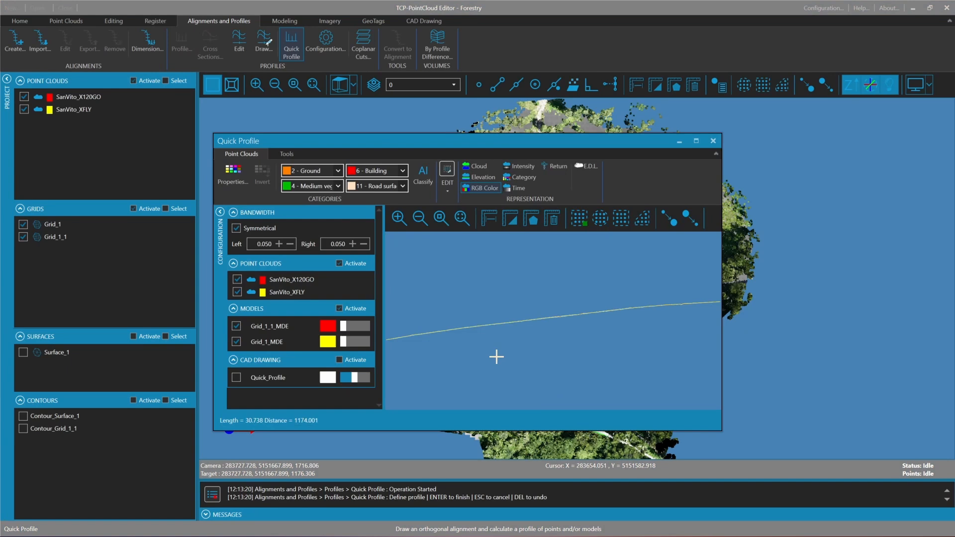
double_click(587, 135)
Thicken the profile lines of both grids and increase the displayed point size
drag(133, 197, 134, 209)
click(230, 84)
drag(327, 301, 358, 315)
middle_drag(373, 358, 431, 333)
click(451, 91)
Examine how the original and smoothed grid lines follow the ground points along the profile
mouse_move(358, 262)
middle_down()
mouse_move(560, 226)
mouse_move(422, 251)
middle_up()
middle_drag(590, 254, 470, 263)
middle_drag(610, 238, 348, 268)
mouse_move(632, 229)
middle_down()
mouse_move(323, 273)
mouse_move(405, 270)
middle_up()
scroll(395, 283, down, 2)
middle_drag(469, 311, 408, 300)
scroll(369, 275, up, 4)
scroll(409, 348, up, 2)
mouse_move(368, 275)
middle_down()
mouse_move(487, 344)
mouse_move(487, 329)
middle_up()
scroll(448, 348, up, 2)
middle_drag(433, 355, 497, 312)
scroll(497, 311, up, 2)
Measure the gap between the original and smoothed grid lines at two places along the profile
click(280, 87)
click(483, 293)
click(476, 289)
scroll(441, 284, up, 3)
middle_drag(423, 275, 509, 249)
scroll(510, 248, up, 2)
middle_drag(665, 260, 510, 291)
middle_drag(713, 293, 558, 283)
middle_drag(746, 244, 709, 258)
click(279, 88)
click(700, 240)
click(694, 229)
scroll(693, 226, up, 1)
middle_drag(693, 226, 520, 303)
scroll(520, 303, up, 1)
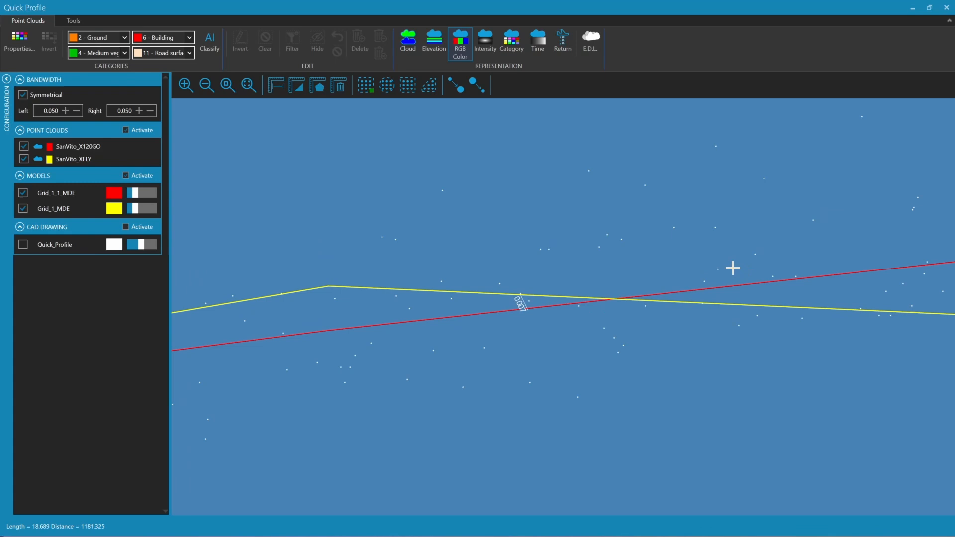
Compare the two grid lines with the points along the remaining stretch of the profile and fit the whole profile in view
middle_drag(888, 254, 360, 267)
middle_drag(822, 237, 631, 318)
scroll(630, 317, down, 2)
middle_drag(732, 330, 554, 335)
scroll(554, 334, down, 1)
middle_drag(822, 290, 587, 321)
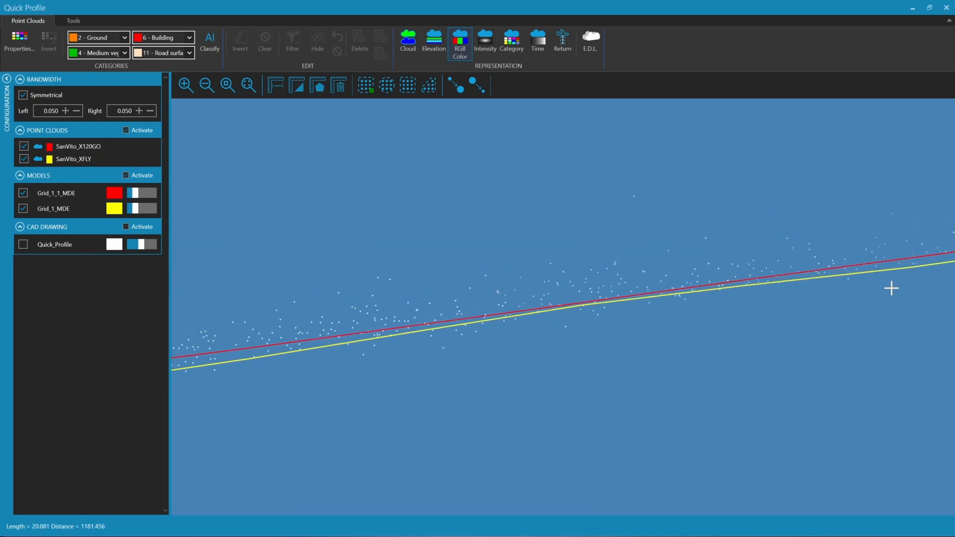
middle_drag(864, 312, 684, 337)
middle_drag(840, 356, 731, 303)
middle_drag(852, 305, 673, 329)
scroll(673, 329, down, 4)
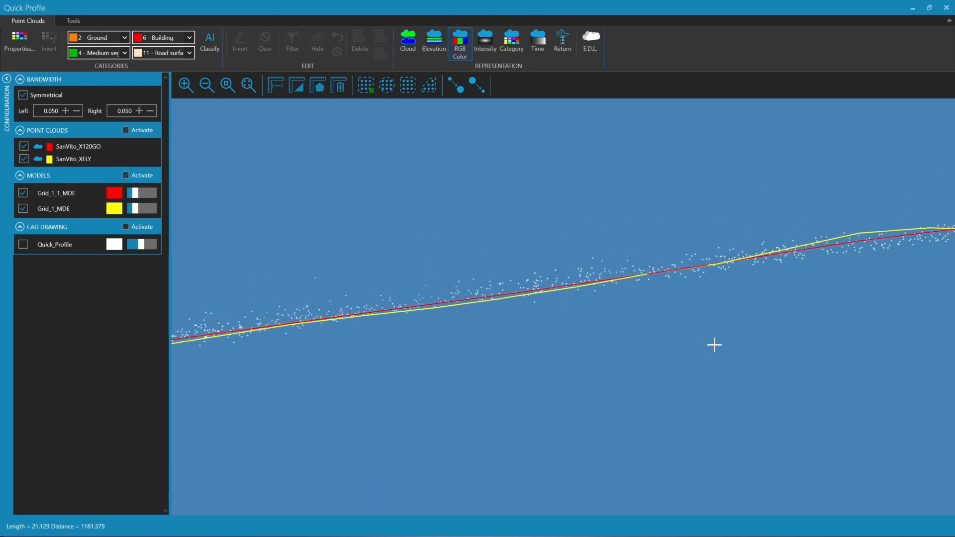
click(249, 85)
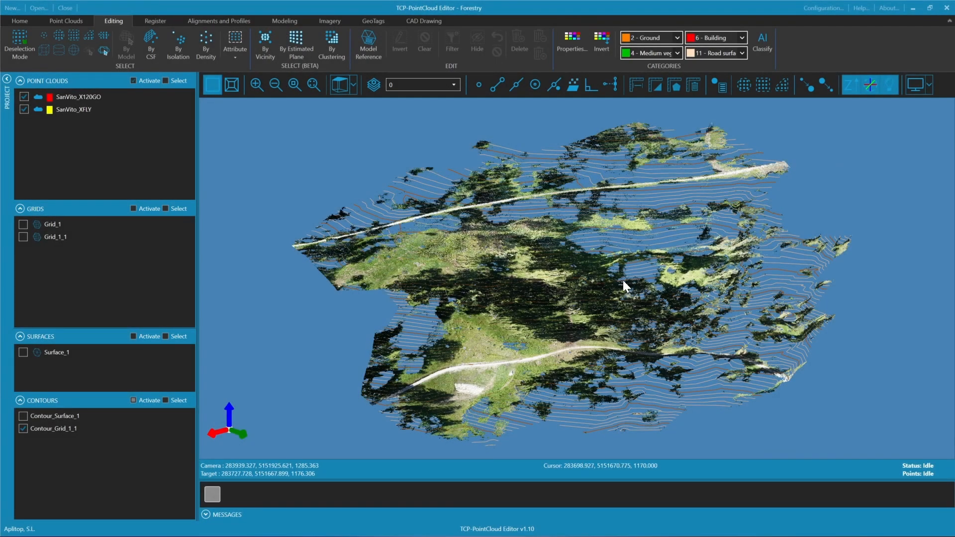
middle_drag(621, 282, 680, 313)
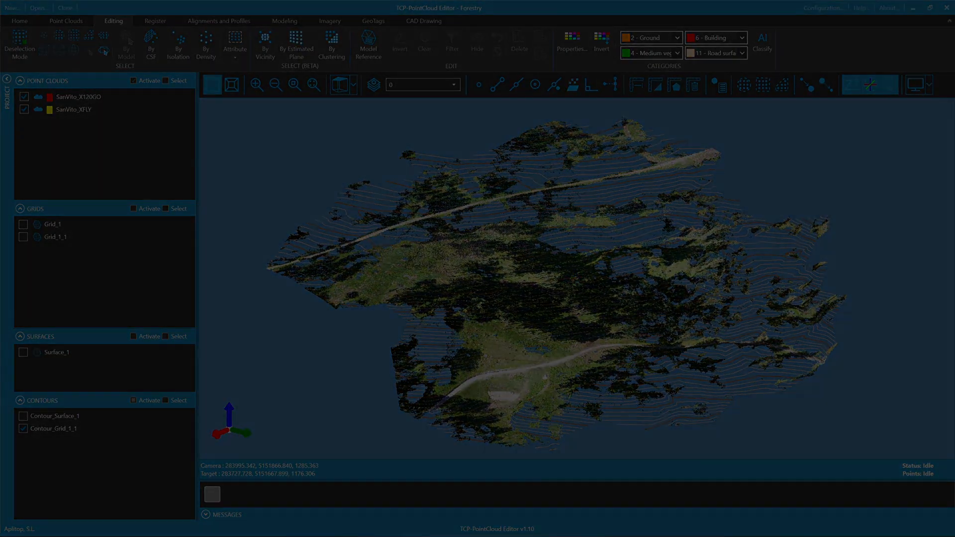
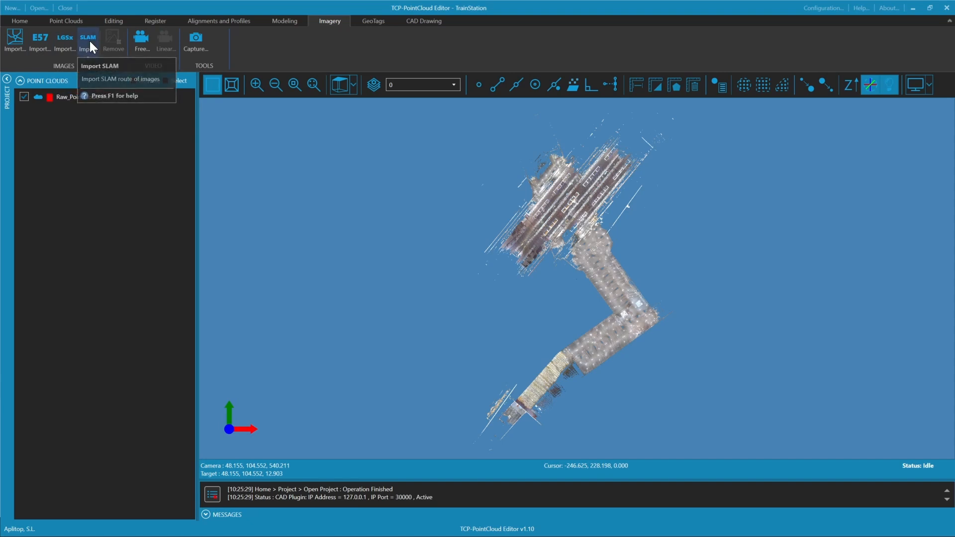
Start an E57 imagery import and load Raw_PointCloud_E57 from the 1_Train_Station folder of the webinar datasets
click(89, 41)
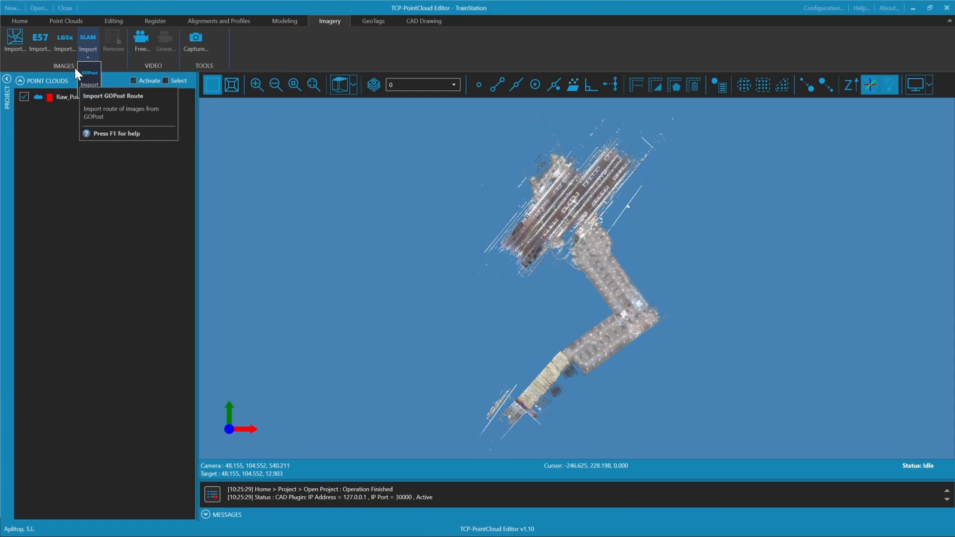
click(48, 60)
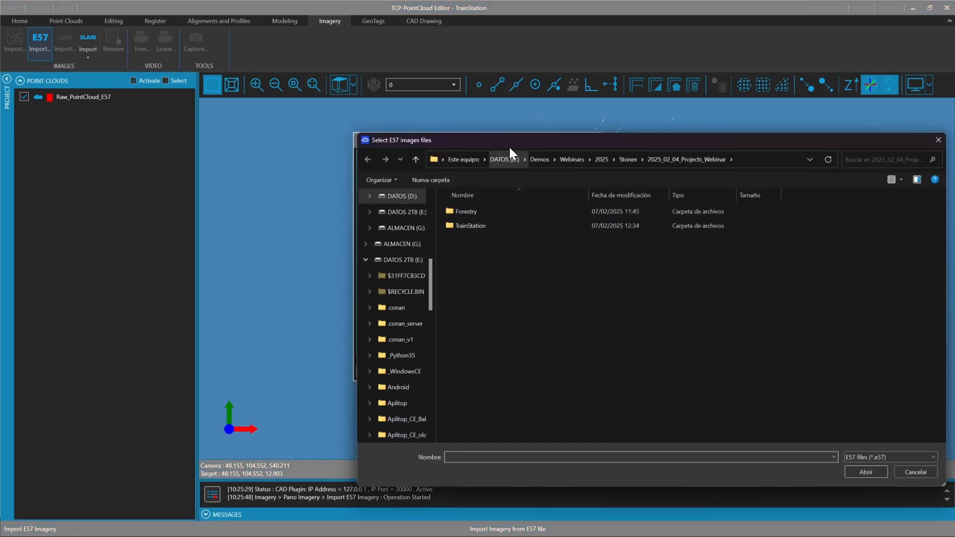
drag(509, 145, 275, 98)
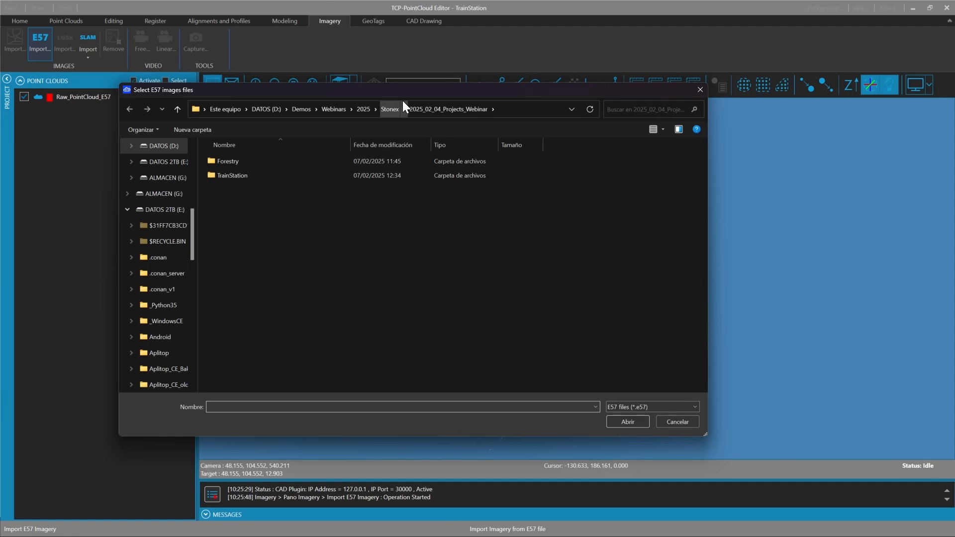
click(390, 109)
double_click(279, 160)
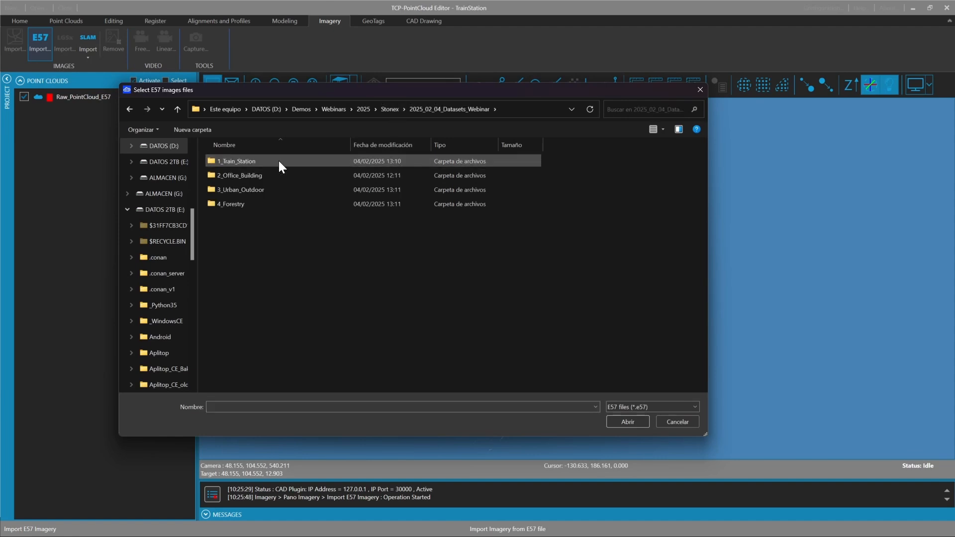
double_click(280, 162)
double_click(285, 160)
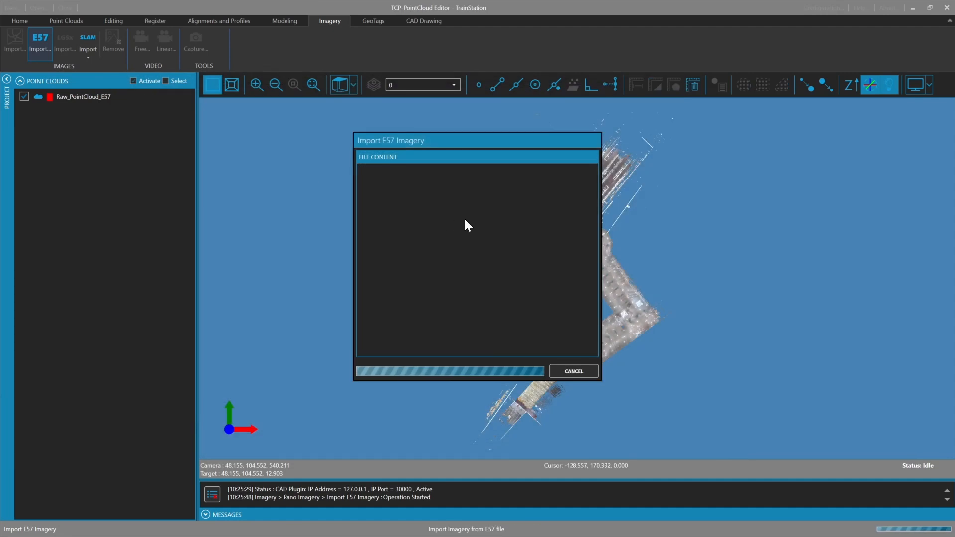
Review the image groups in the E57 file and import the panoramas linked to the Raw_PointCloud_E57 cloud
drag(431, 145, 343, 110)
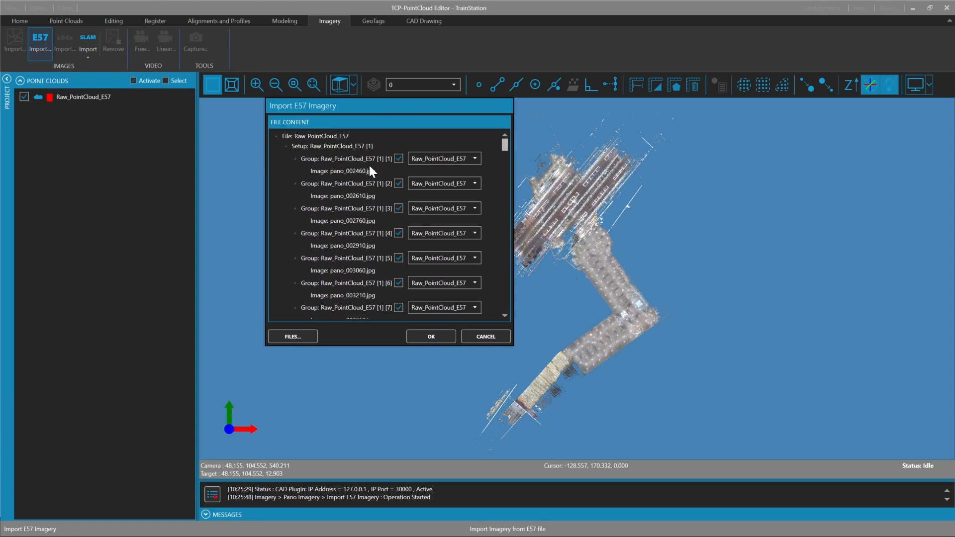
click(398, 183)
drag(505, 145, 485, 58)
click(431, 336)
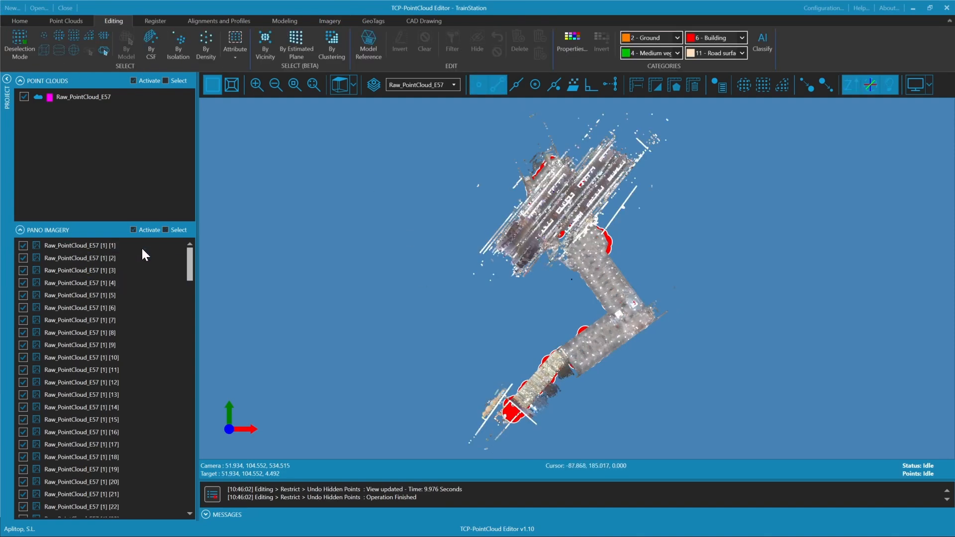
Inspect the image, orientation and projection properties of the first imported panorama
right_click(114, 247)
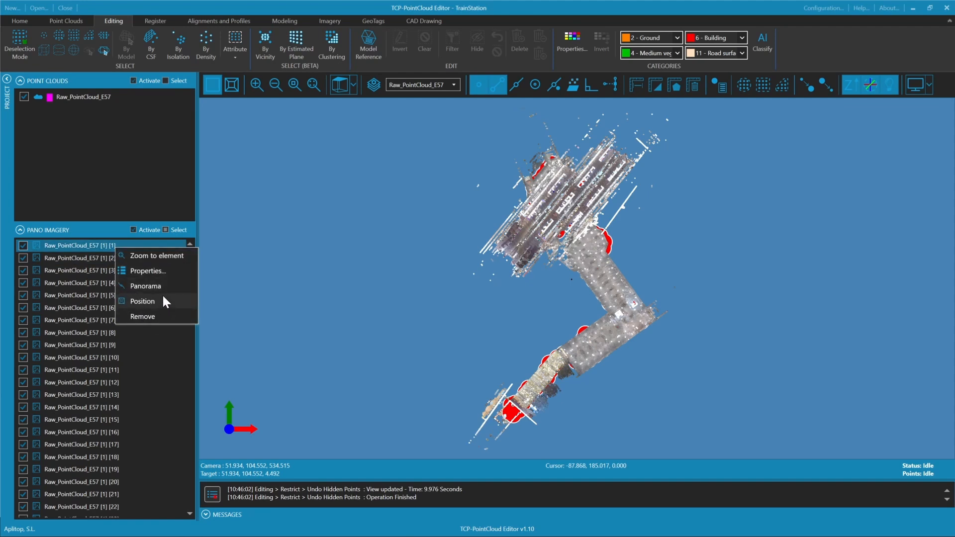
click(168, 271)
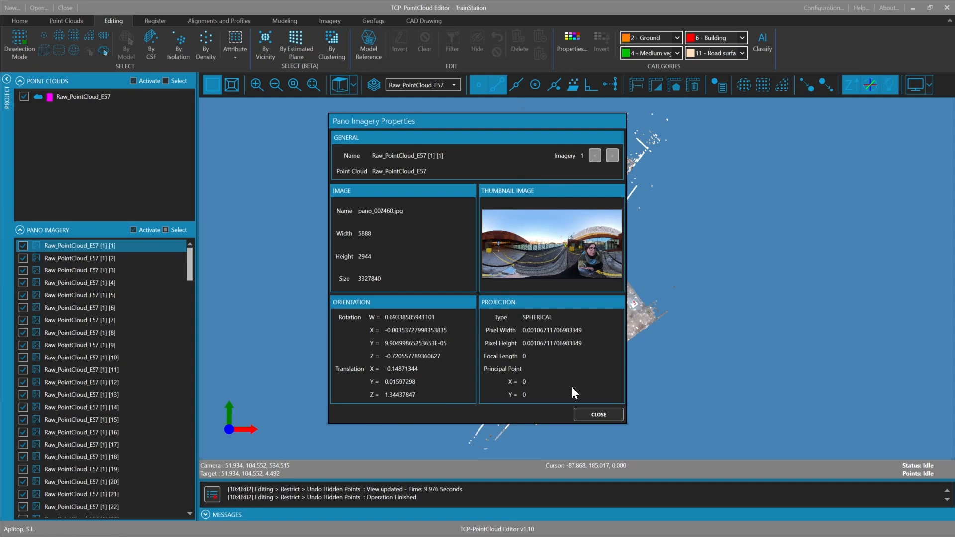
click(597, 415)
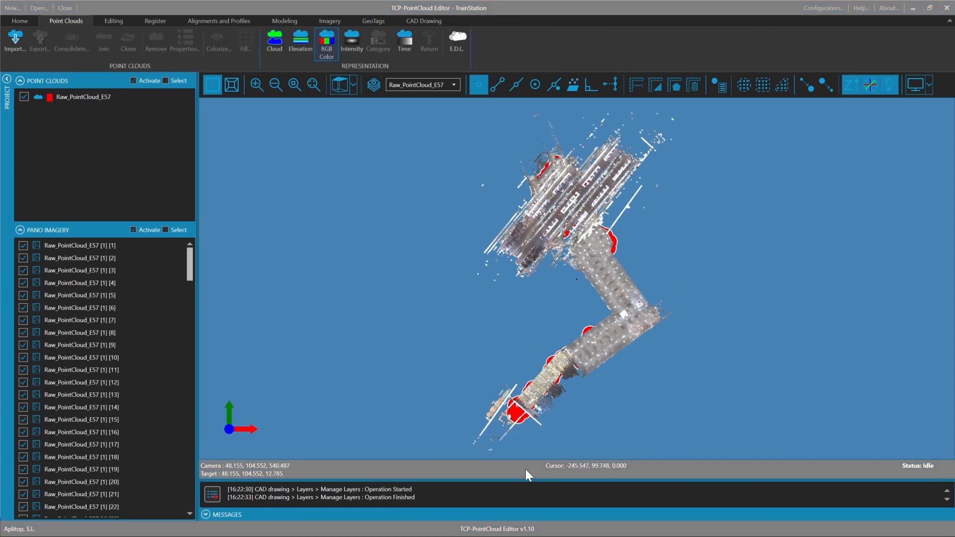
Switch to perspective projection and examine the panorama positions from inside the station hall at eye level
middle_drag(483, 409, 453, 340)
right_drag(453, 340, 438, 512)
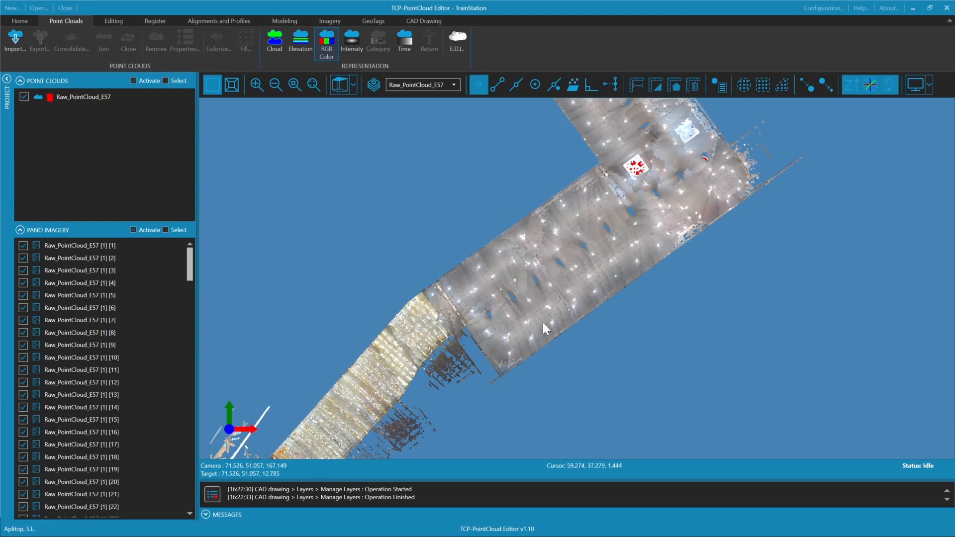
right_drag(542, 322, 520, 447)
drag(520, 447, 603, 349)
right_drag(603, 348, 540, 230)
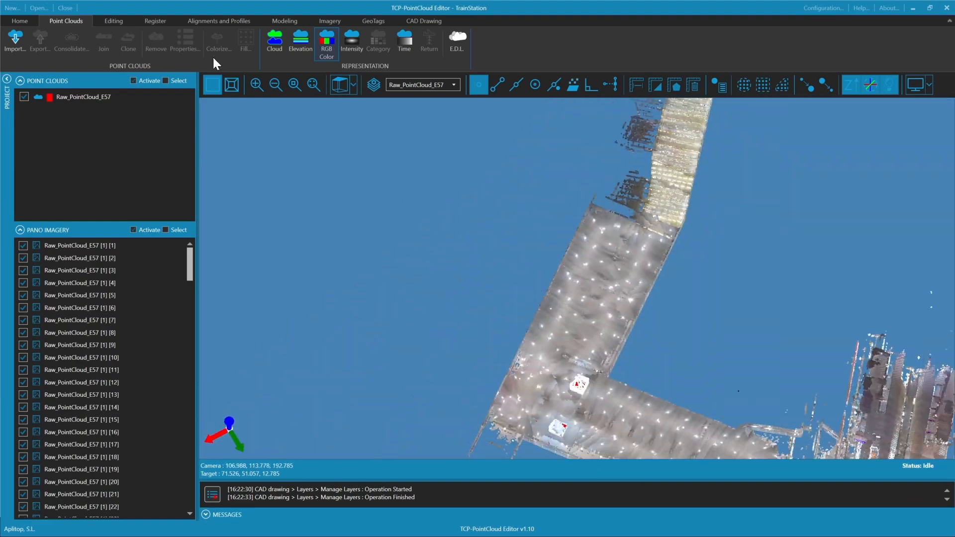
click(236, 83)
middle_drag(526, 322, 499, 264)
drag(499, 264, 608, 247)
right_drag(608, 247, 535, 430)
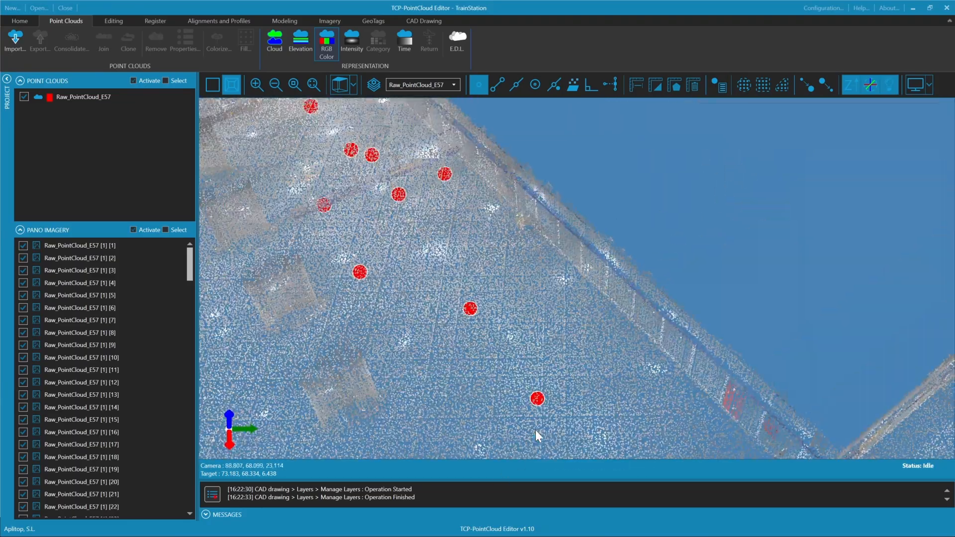
drag(434, 349, 888, 198)
right_drag(652, 289, 611, 311)
middle_drag(611, 311, 577, 222)
drag(577, 222, 687, 244)
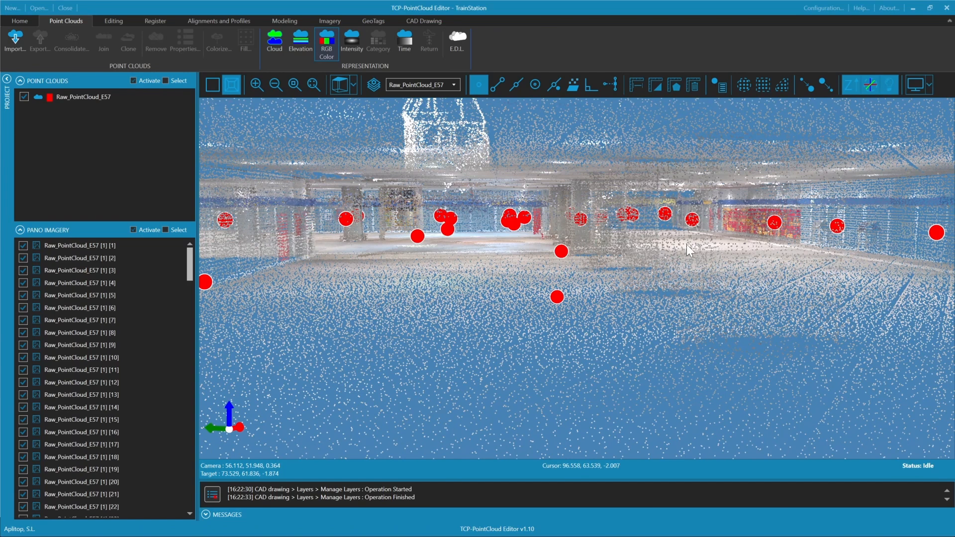
Open panoramas 28 and 30 from their position markers in the station hall and look around in them
drag(570, 253, 377, 246)
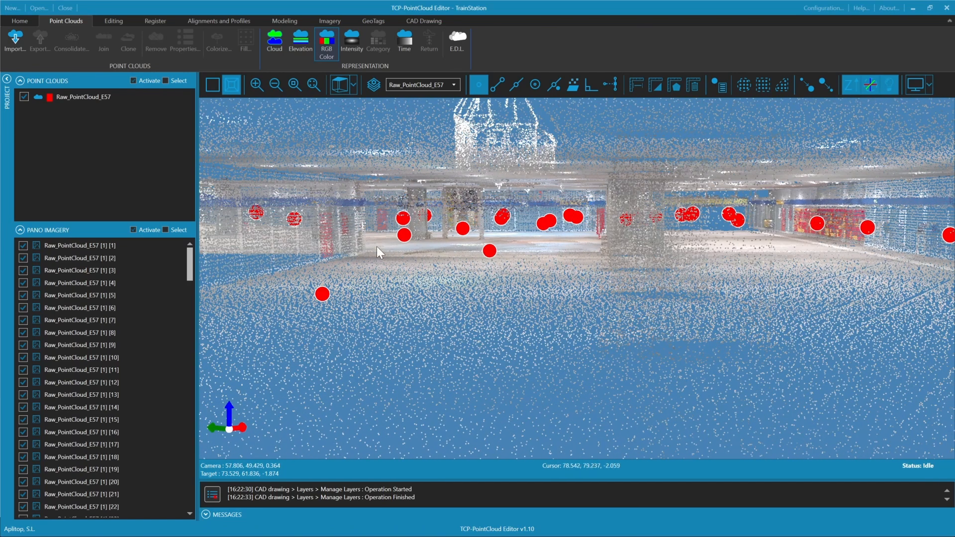
click(407, 238)
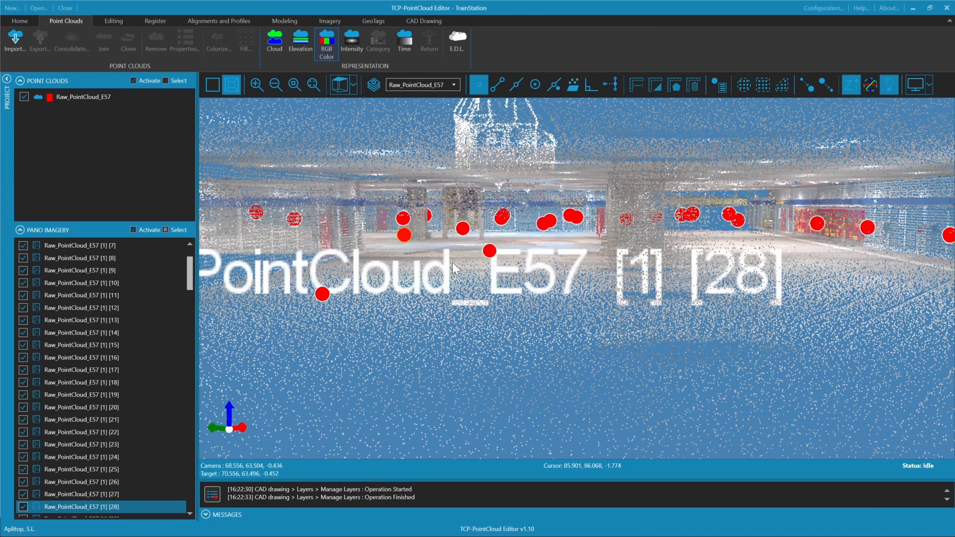
drag(454, 268, 602, 283)
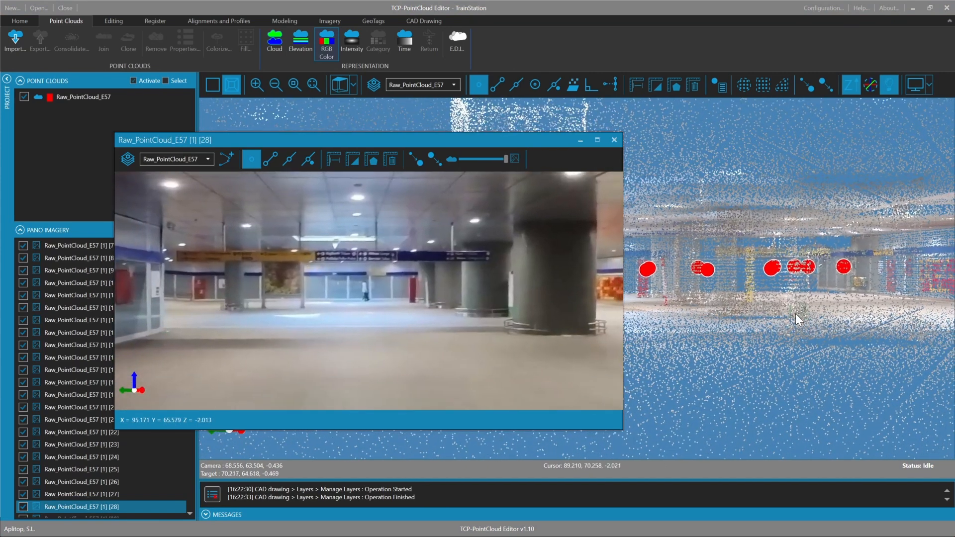
click(712, 274)
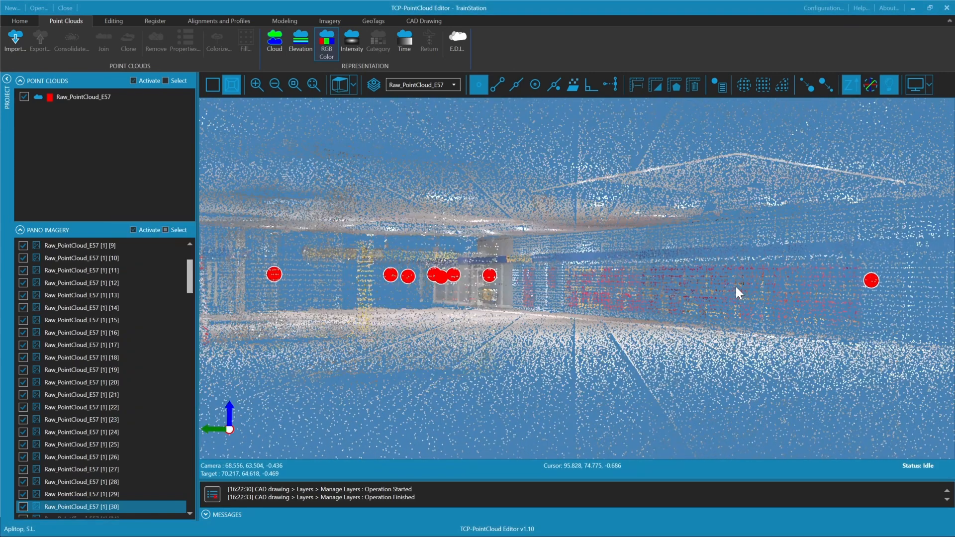
mouse_move(433, 273)
mouse_down()
mouse_move(351, 278)
mouse_move(642, 264)
mouse_up()
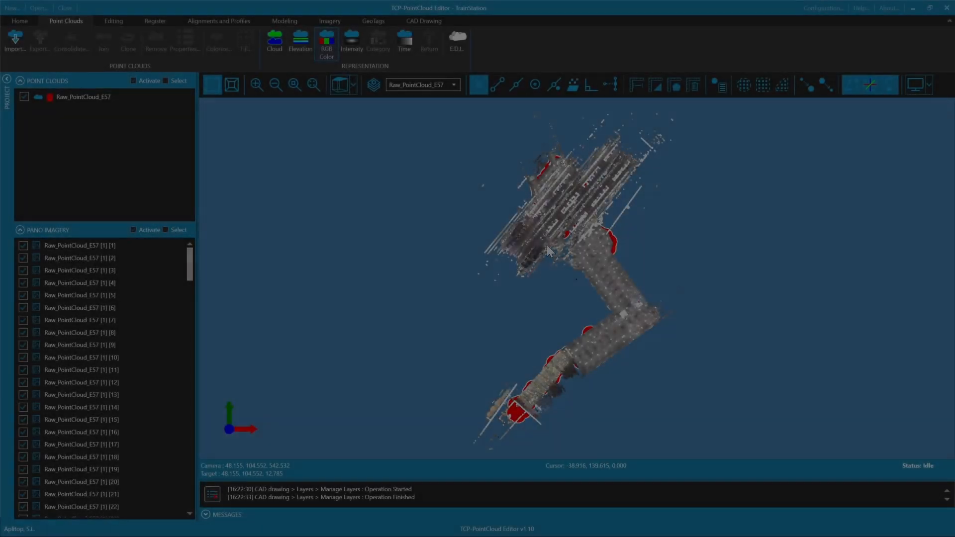
Examine the railway platforms from above and from the side, then in perspective projection from between the tracks
scroll(547, 244, up, 5)
scroll(543, 361, up, 3)
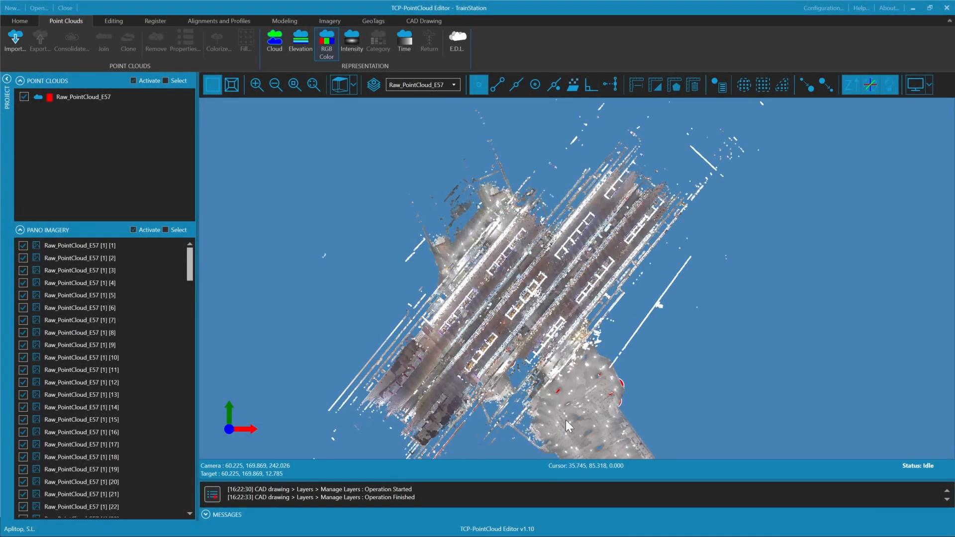
scroll(566, 420, up, 2)
drag(707, 363, 663, 118)
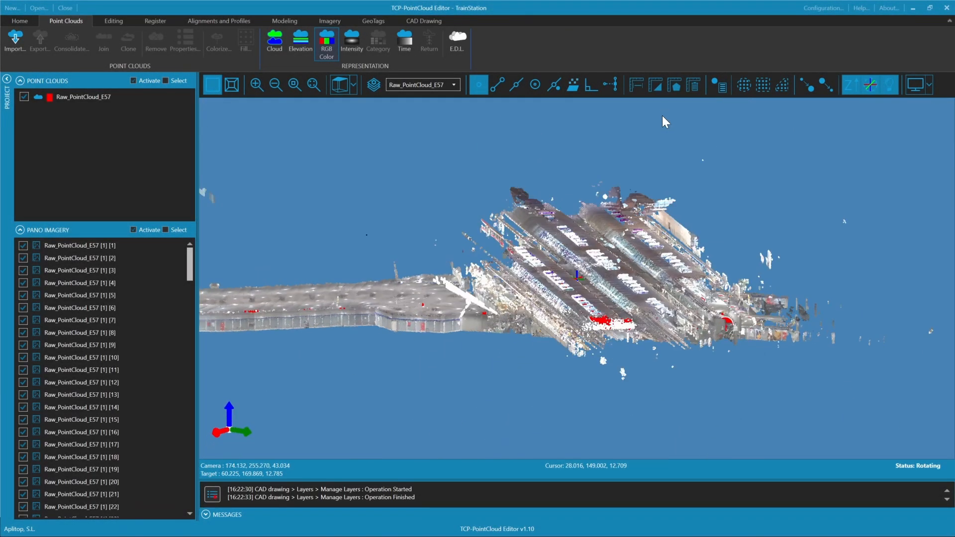
scroll(670, 278, up, 5)
drag(670, 279, 512, 297)
click(235, 90)
drag(603, 251, 642, 301)
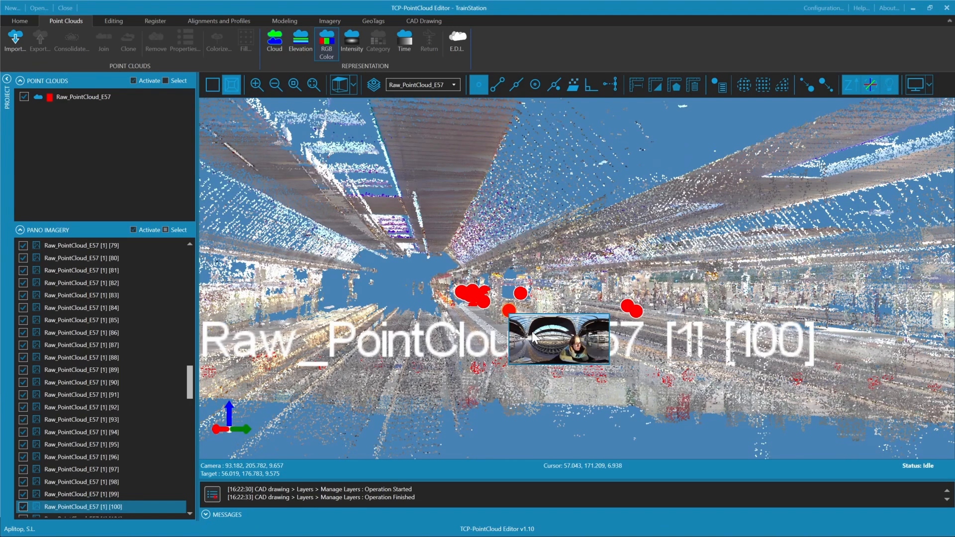
Open panoramas 100 and 102 from their markers on the platforms and look around in each
click(513, 328)
drag(431, 322, 391, 326)
drag(366, 332, 323, 329)
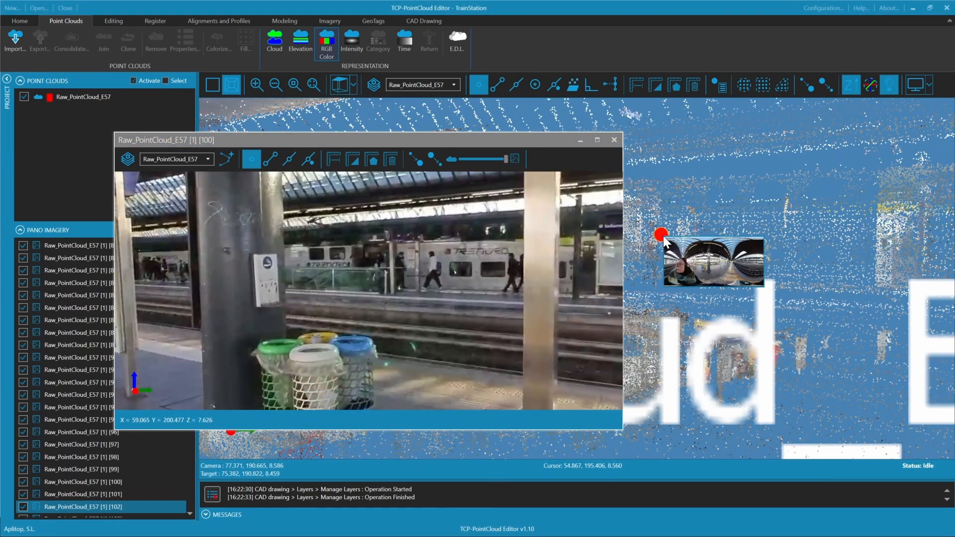
click(664, 236)
drag(318, 320, 458, 319)
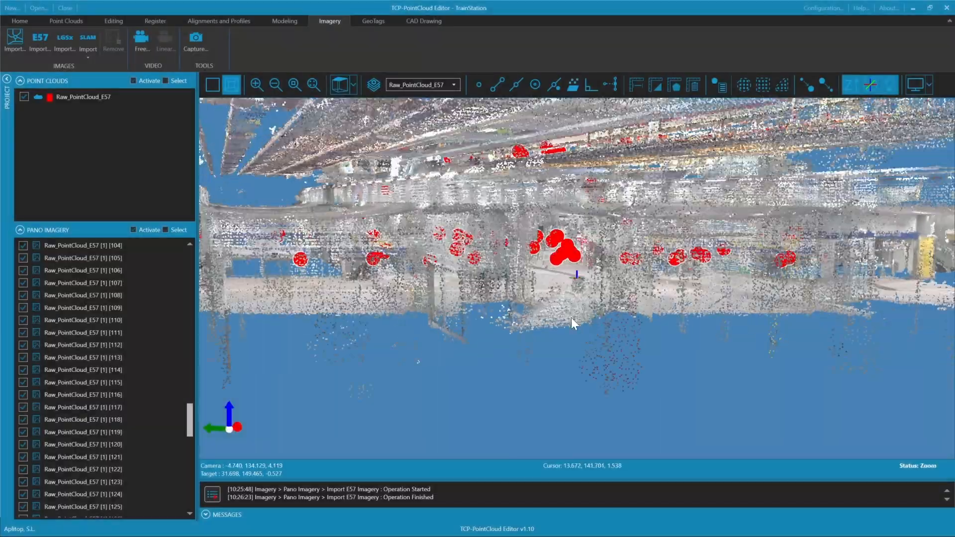
drag(571, 317, 611, 310)
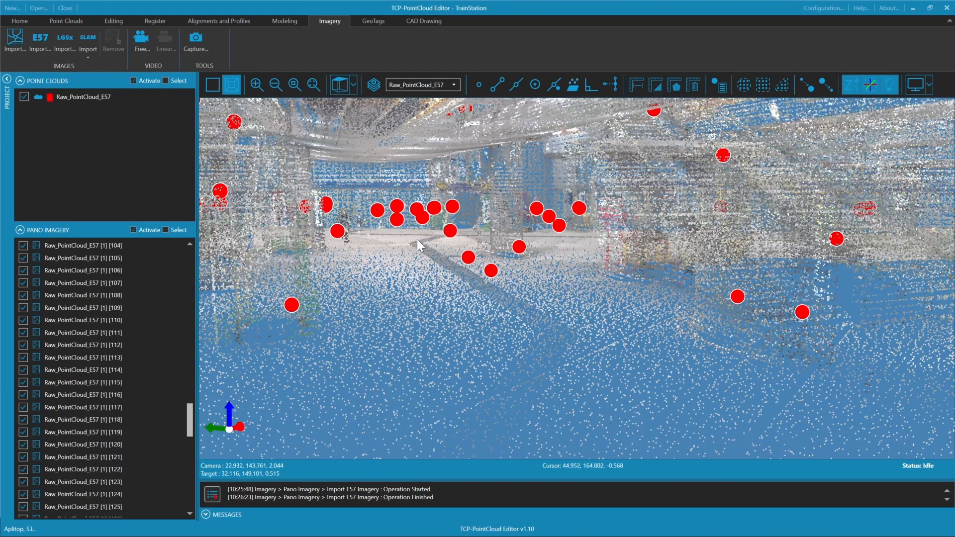
Open panorama 116 in the lower concourse and look around until the dark floor strip is in view
click(452, 230)
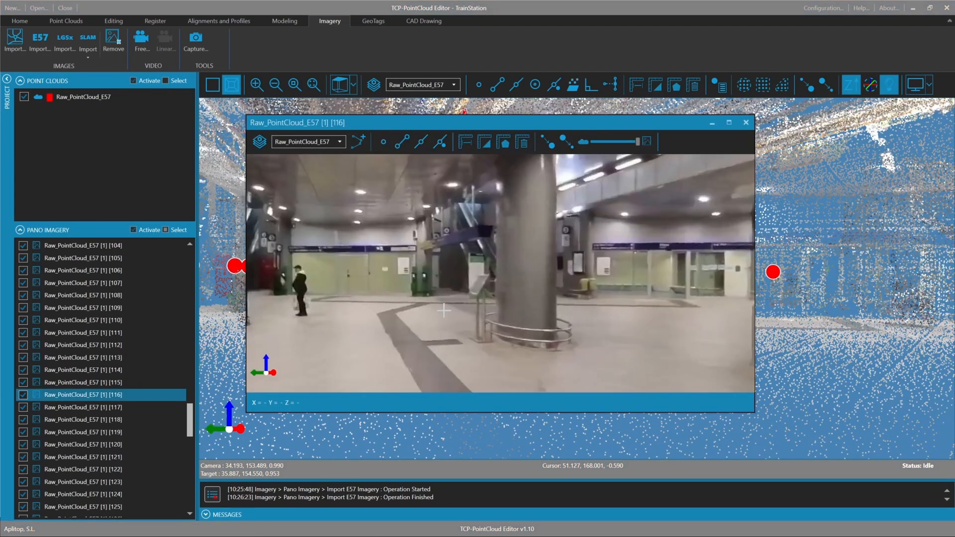
drag(443, 313, 530, 336)
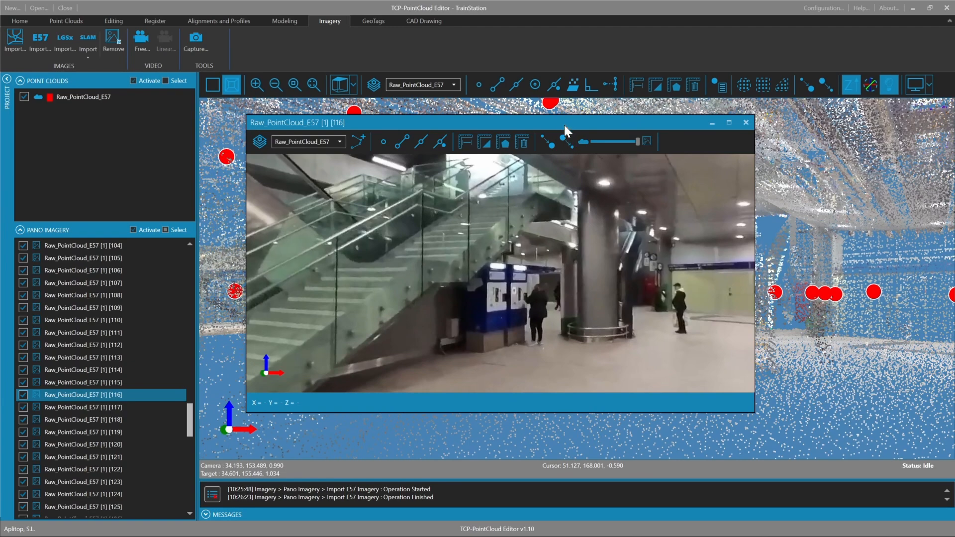
drag(564, 124, 502, 115)
drag(659, 253, 509, 286)
drag(413, 266, 251, 274)
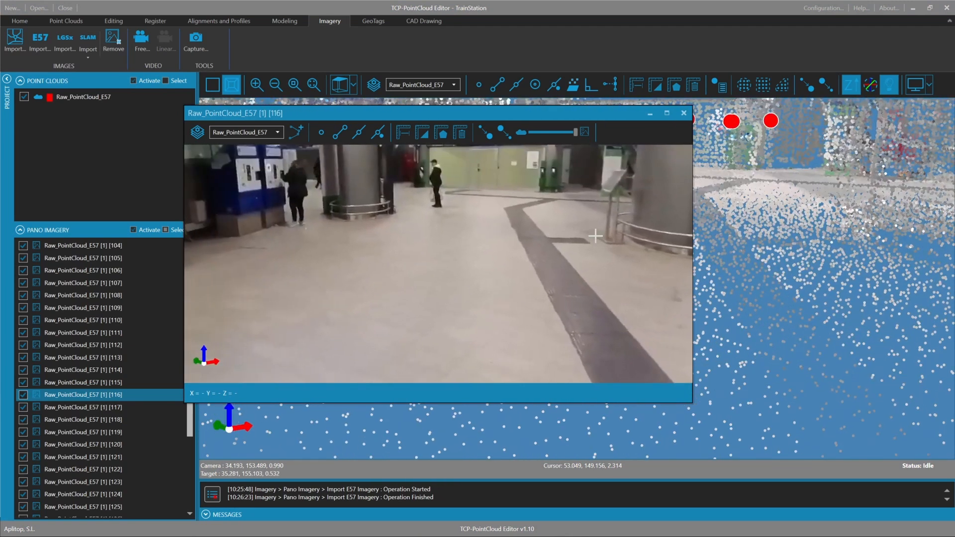
drag(552, 258, 465, 256)
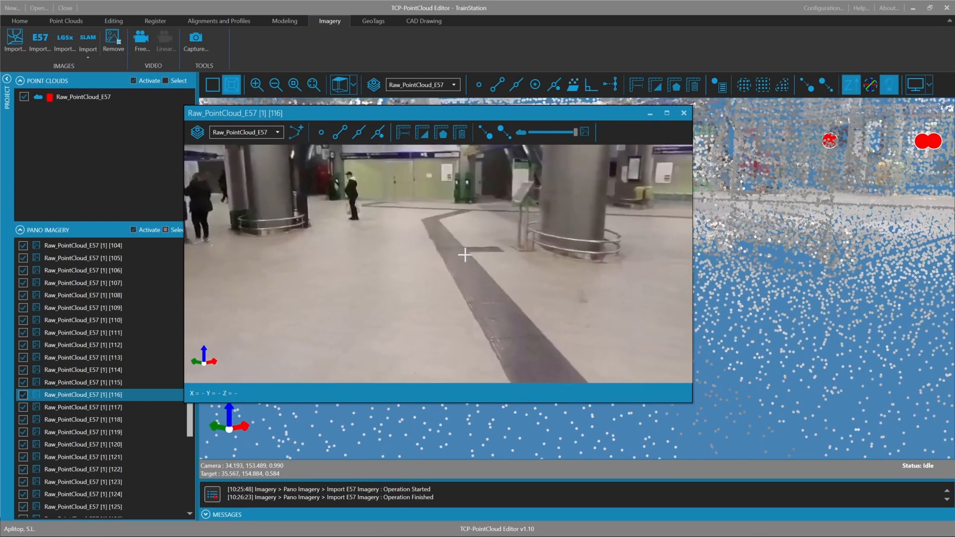
Turn on point snapping in panorama 116 and try the blending between image and point cloud over the dark floor strip
click(321, 132)
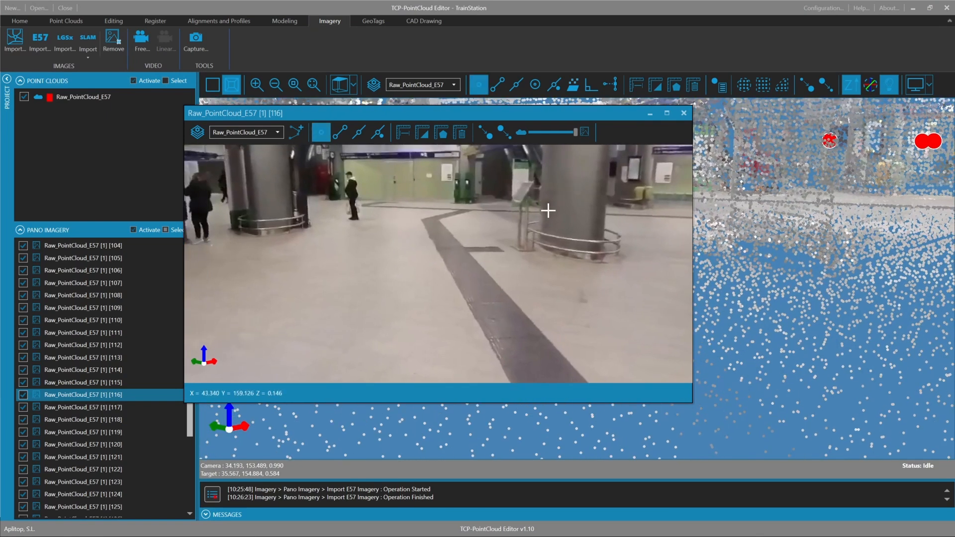
drag(548, 209, 494, 245)
scroll(494, 244, up, 5)
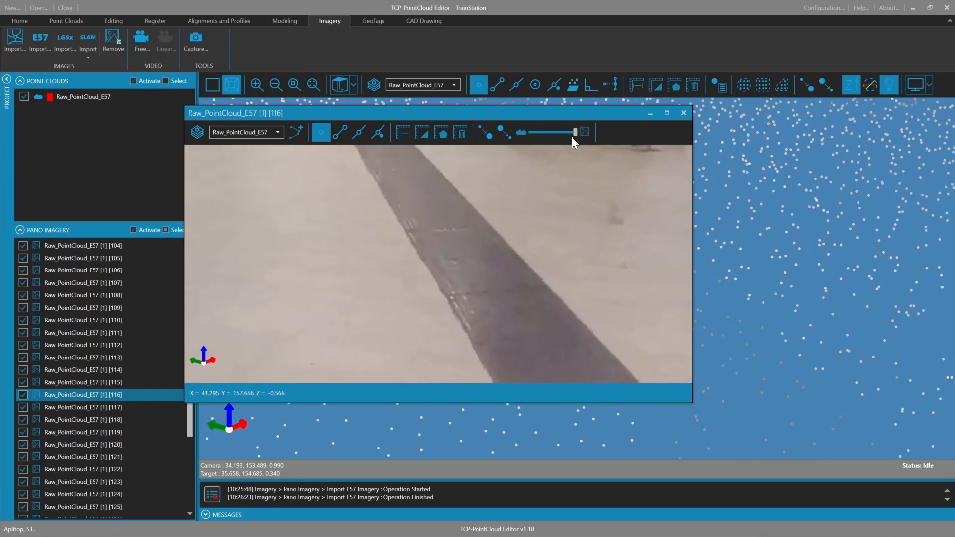
drag(575, 132, 617, 142)
drag(455, 292, 482, 224)
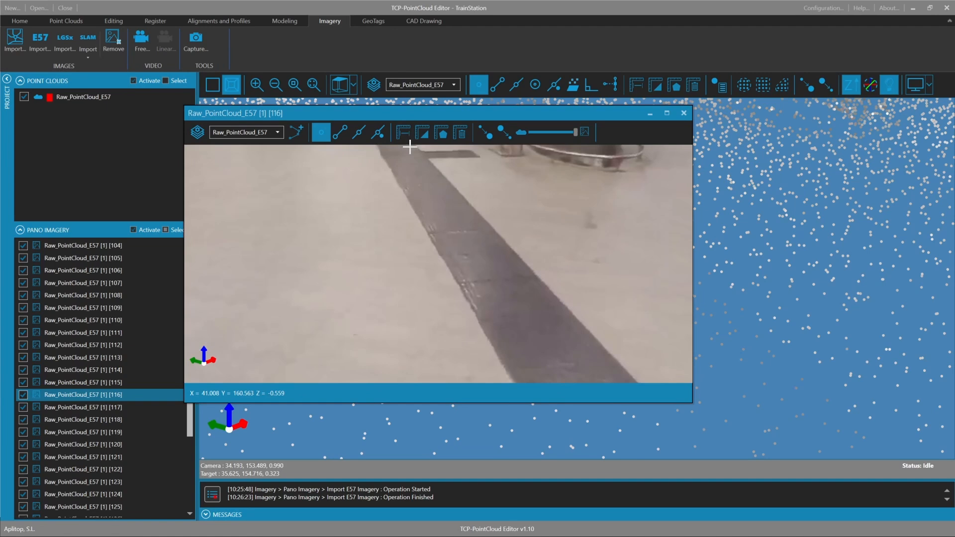
Measure the width of the dark floor strip between its two edges in panorama 116
click(403, 132)
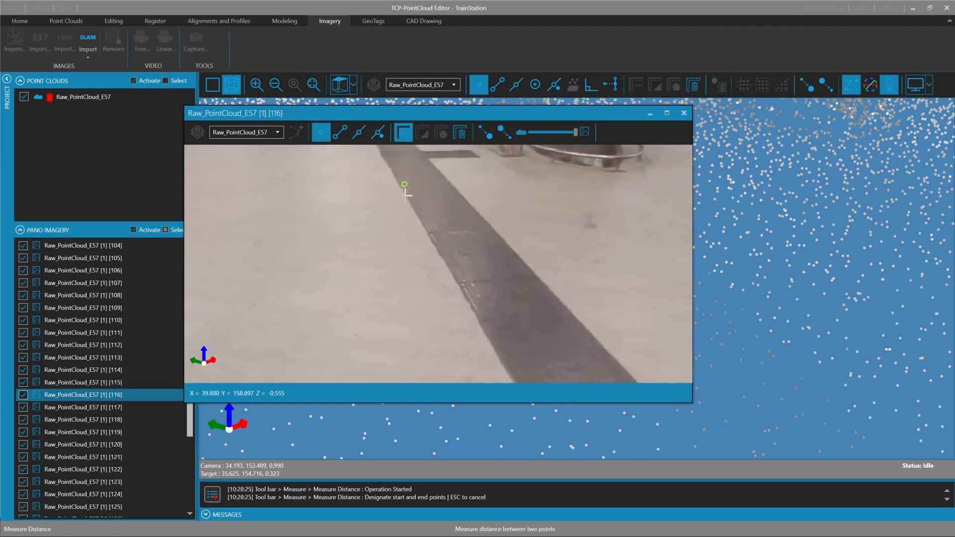
click(439, 255)
click(515, 251)
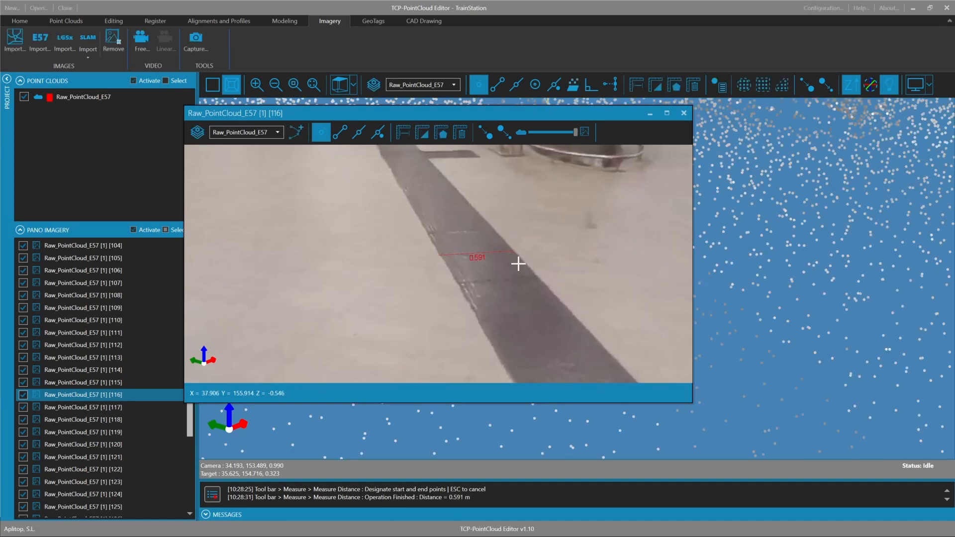
scroll(483, 269, down, 3)
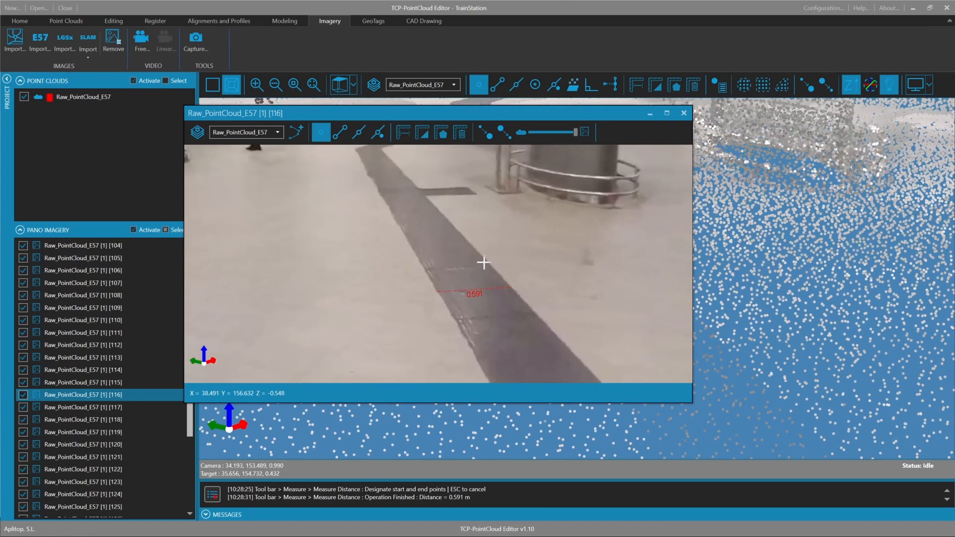
drag(495, 113, 526, 108)
mouse_move(467, 244)
mouse_down()
mouse_move(476, 207)
mouse_move(477, 228)
mouse_up()
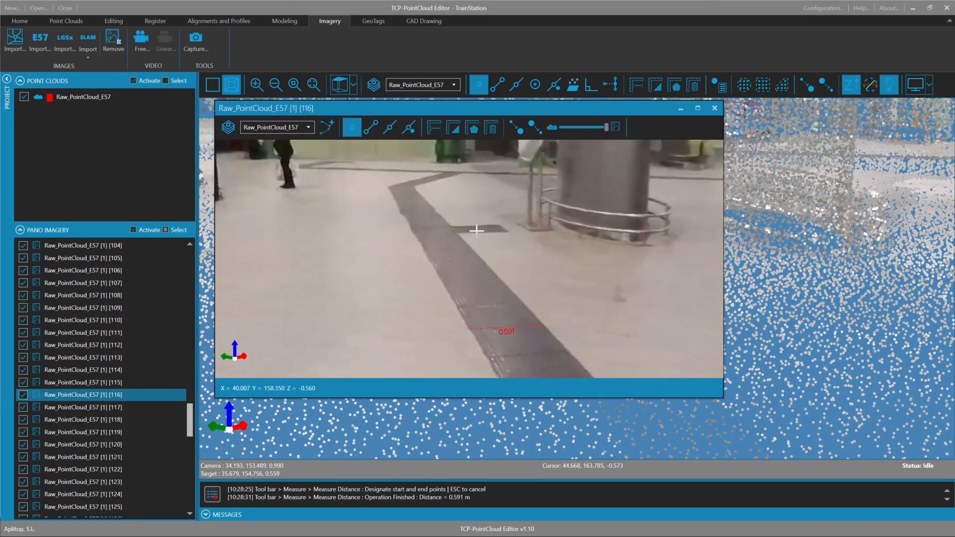
Measure the 3D distances across the left-hand red ticket machine in panorama 116, from its lower outer corner to the top of its opposite side
scroll(477, 228, down, 3)
drag(622, 229, 502, 231)
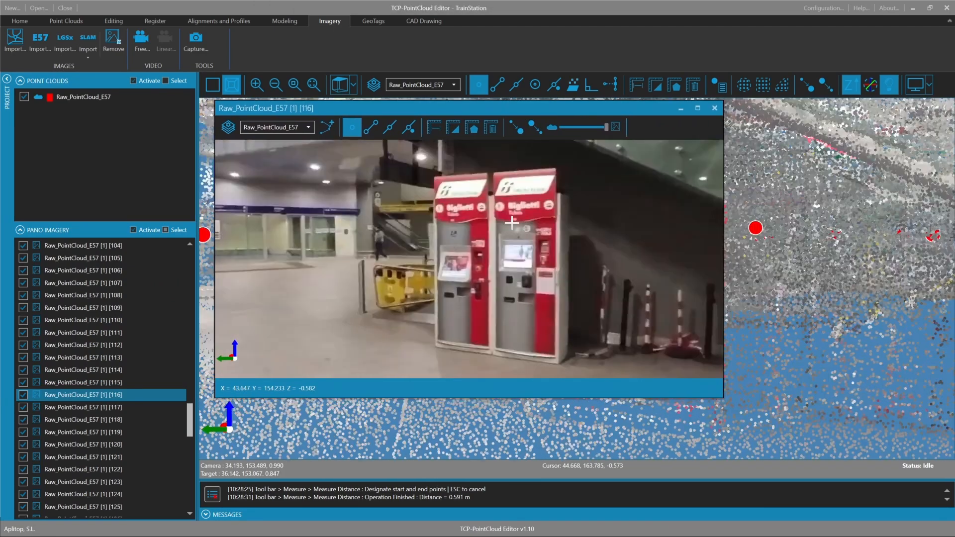
drag(497, 230, 468, 231)
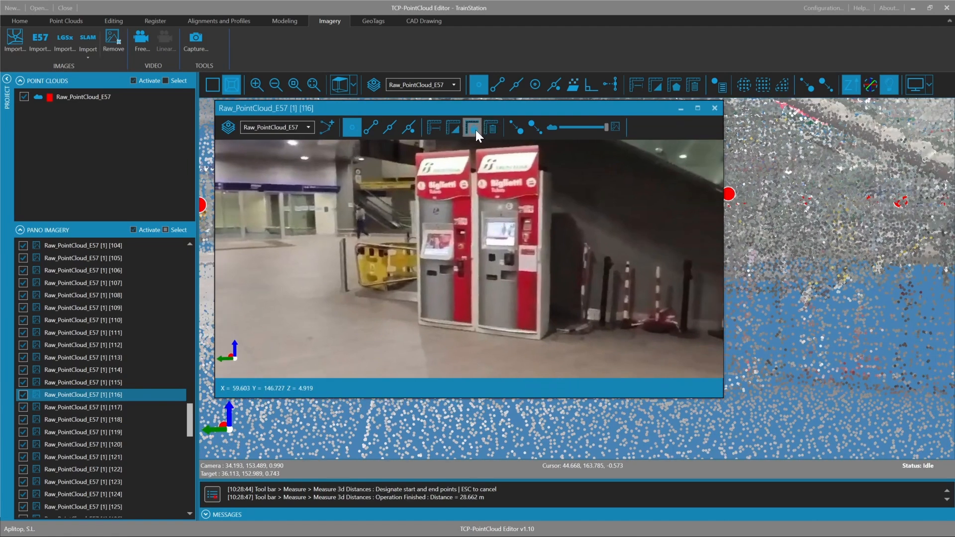
click(461, 130)
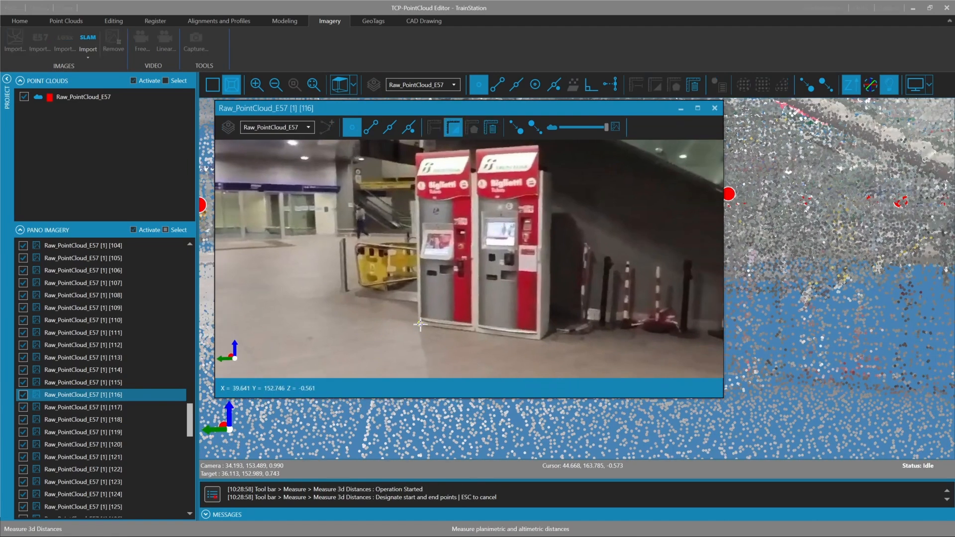
click(418, 322)
click(474, 177)
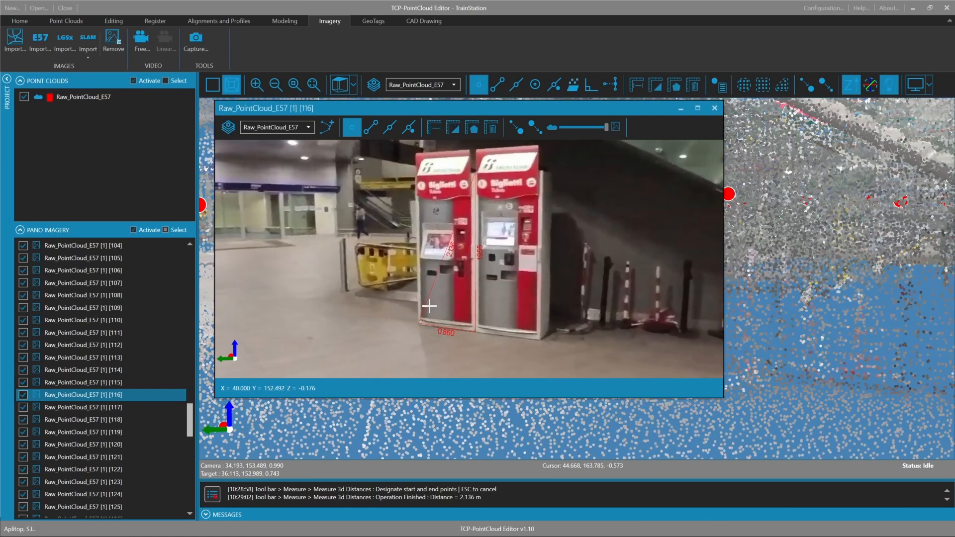
Change the Raw_PointCloud_E57 drawing layer to magenta with a linewidth of 3
scroll(449, 247, up, 3)
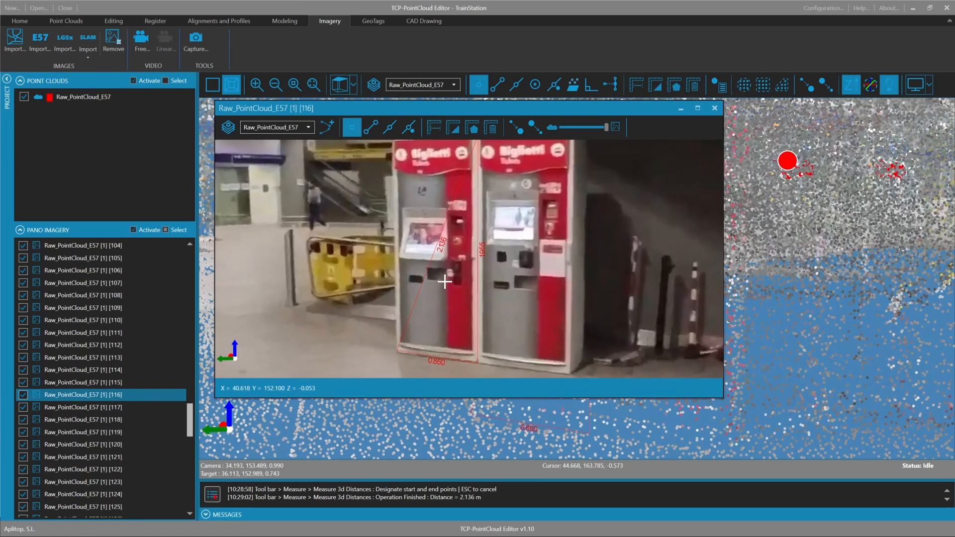
click(228, 128)
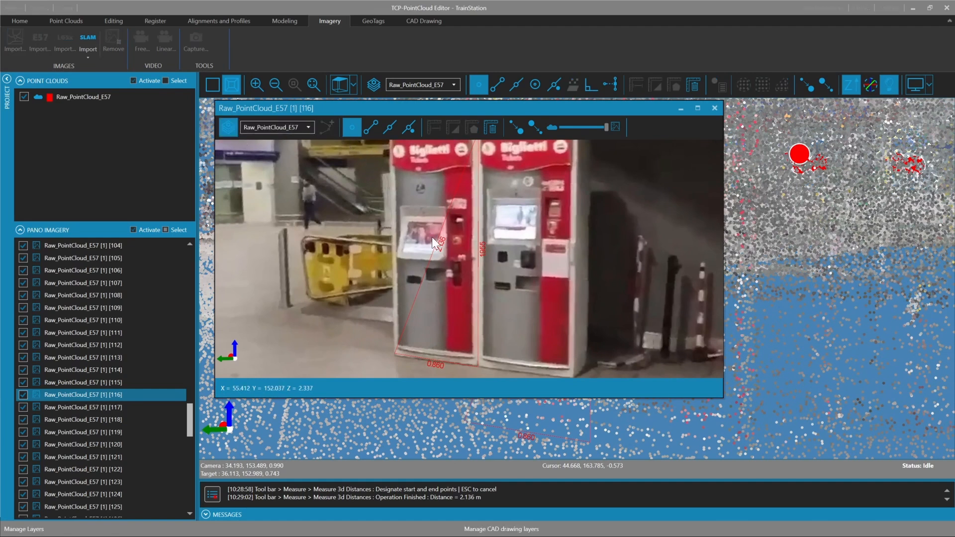
click(423, 192)
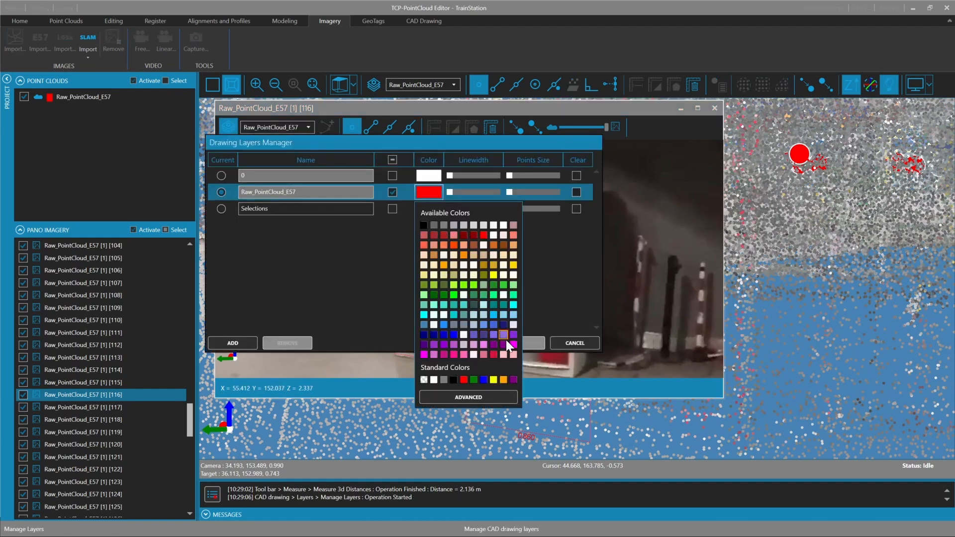
click(513, 343)
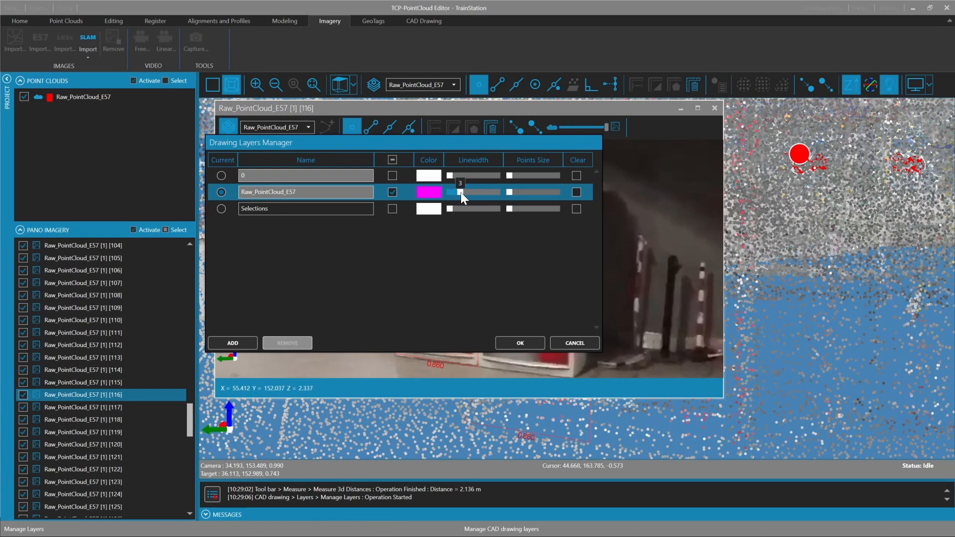
click(512, 348)
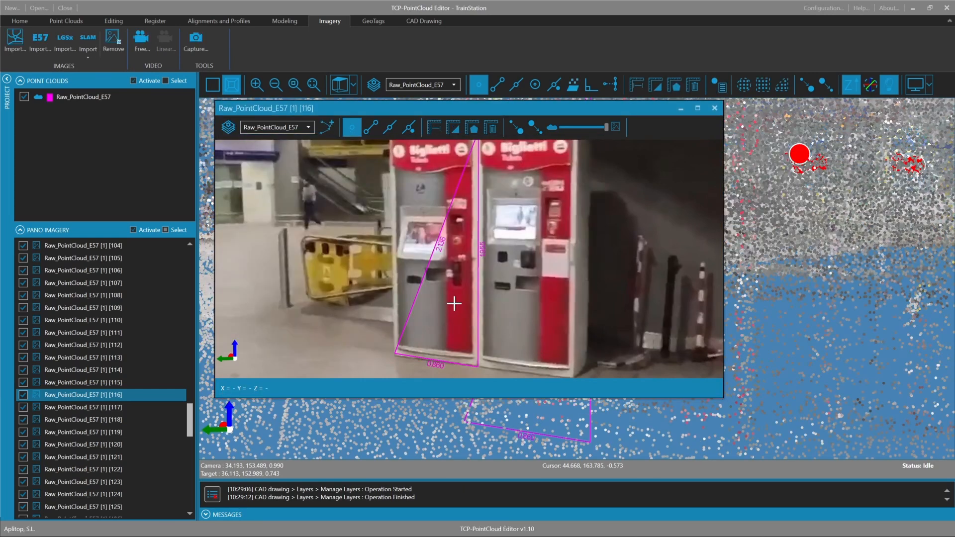
Draw a 3D polyline along the sloping lower edge of the staircase cladding above the ticket machines, ending at the horizontal bend
drag(444, 306, 473, 249)
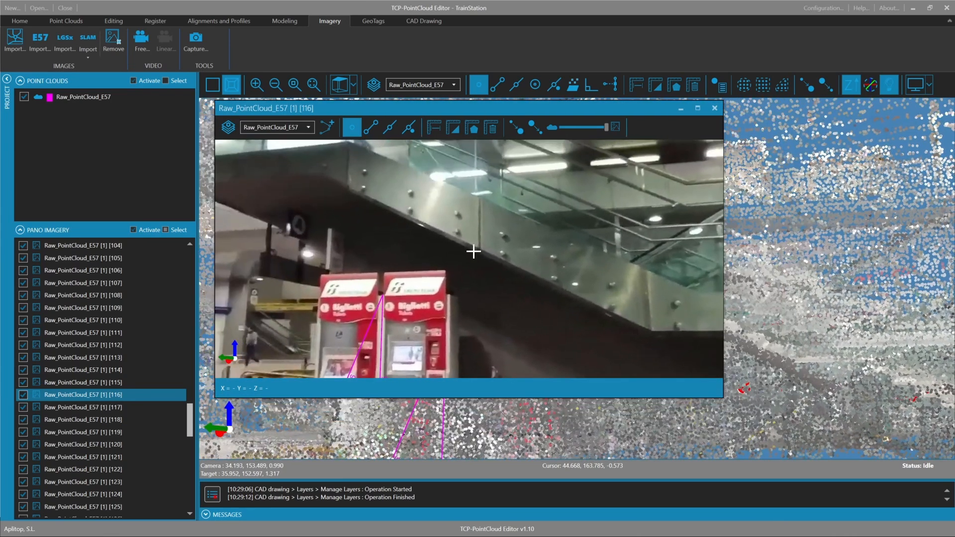
click(329, 127)
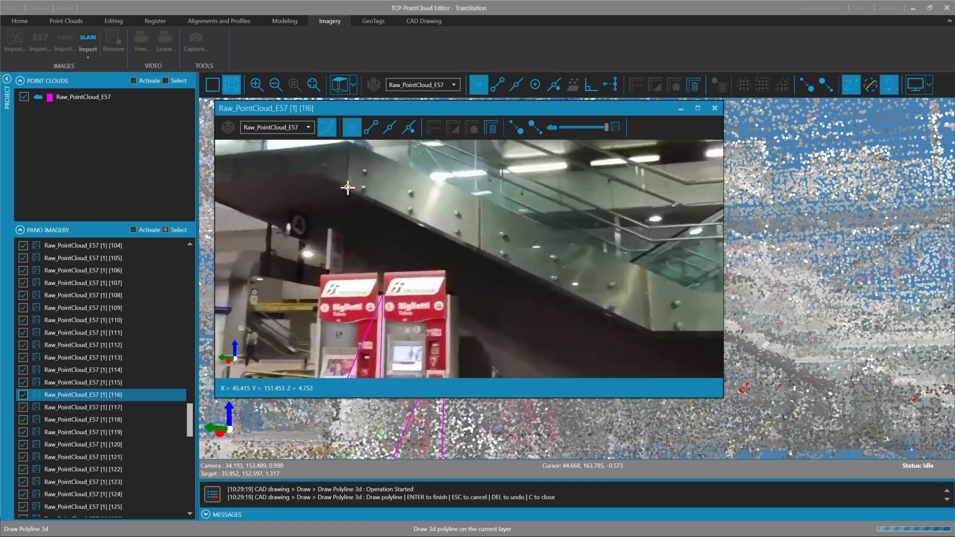
key(Escape)
scroll(357, 223, up, 2)
mouse_move(397, 231)
mouse_down()
mouse_move(388, 213)
mouse_move(384, 226)
mouse_up()
scroll(384, 226, up, 2)
click(327, 127)
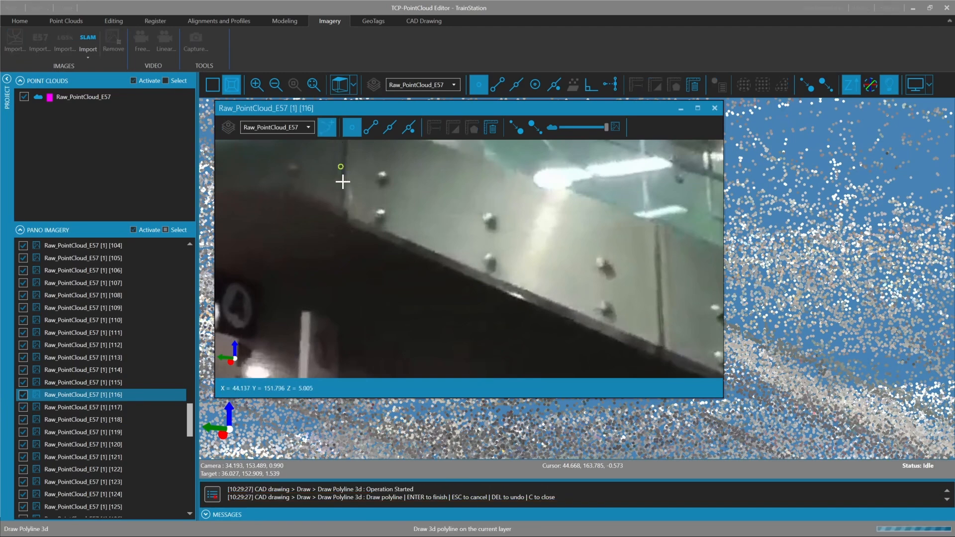
click(344, 215)
click(571, 319)
drag(569, 317, 639, 335)
click(608, 319)
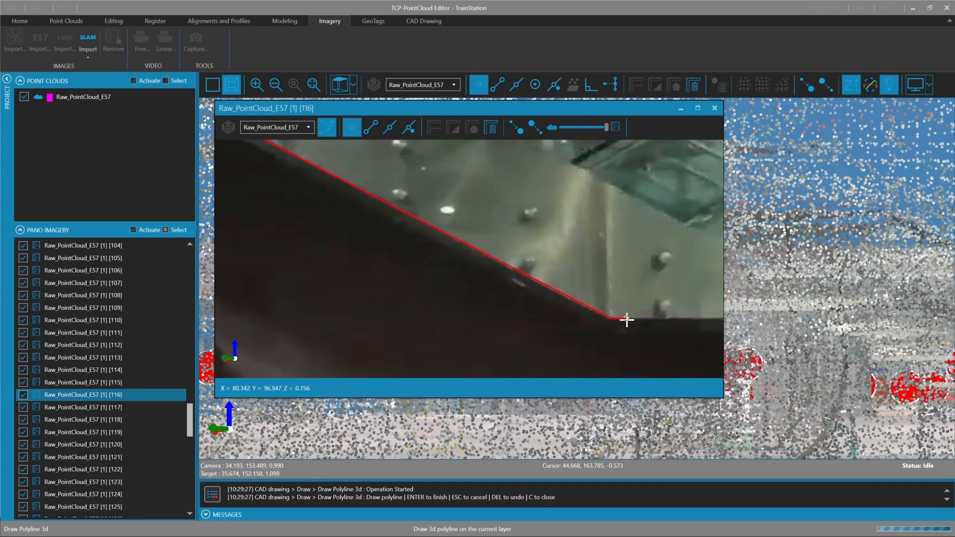
key(Return)
Examine the staircase polyline and ticket machine dimensions in panorama 116 against the point cloud, and show the CAD drawing tools
drag(584, 312, 563, 309)
scroll(559, 270, down, 3)
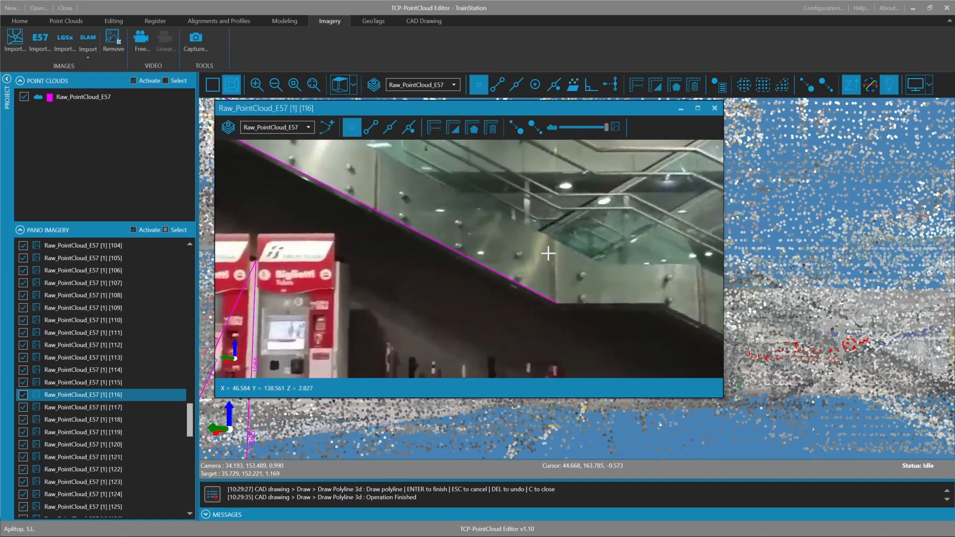
drag(548, 253, 524, 248)
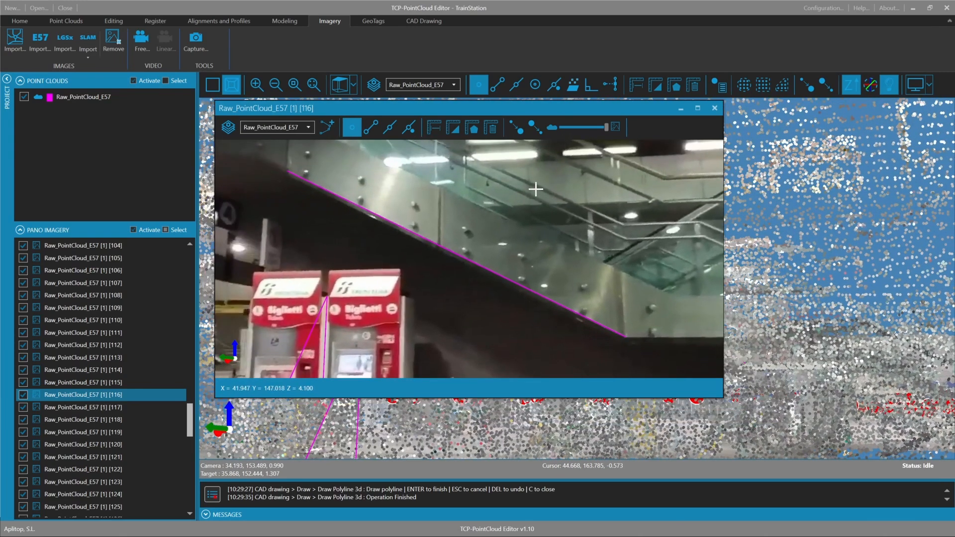
drag(557, 112, 579, 105)
click(425, 21)
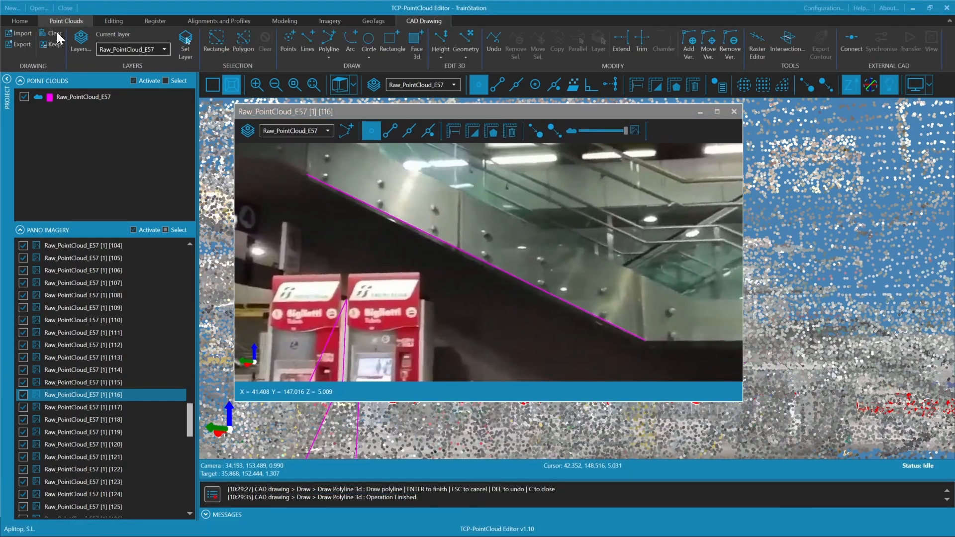
mouse_move(510, 116)
mouse_down()
mouse_move(449, 331)
mouse_move(516, 116)
mouse_move(502, 122)
mouse_up()
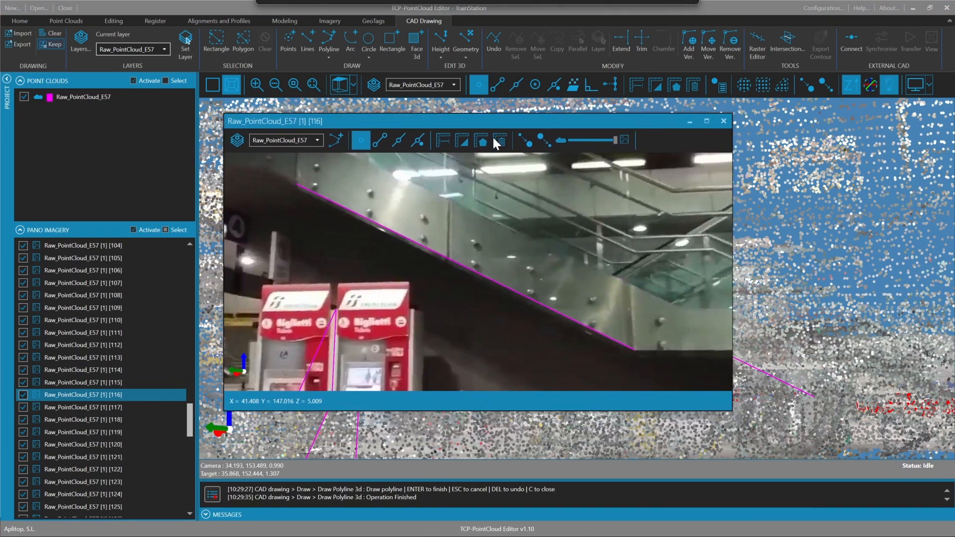
drag(476, 262, 457, 289)
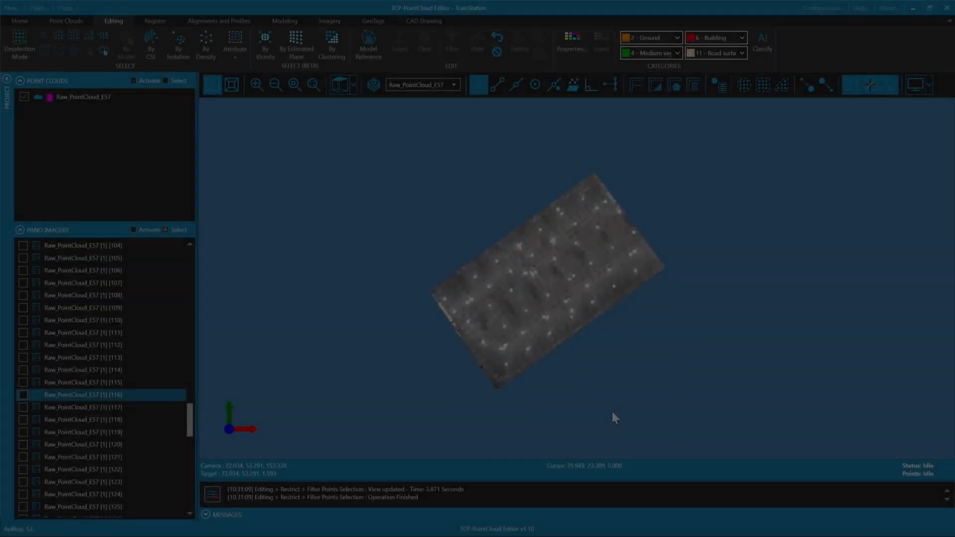
Start Coplanar Cuts on the cropped station cloud and set the elevation range from -1.75 to 1.5
middle_drag(606, 382, 575, 259)
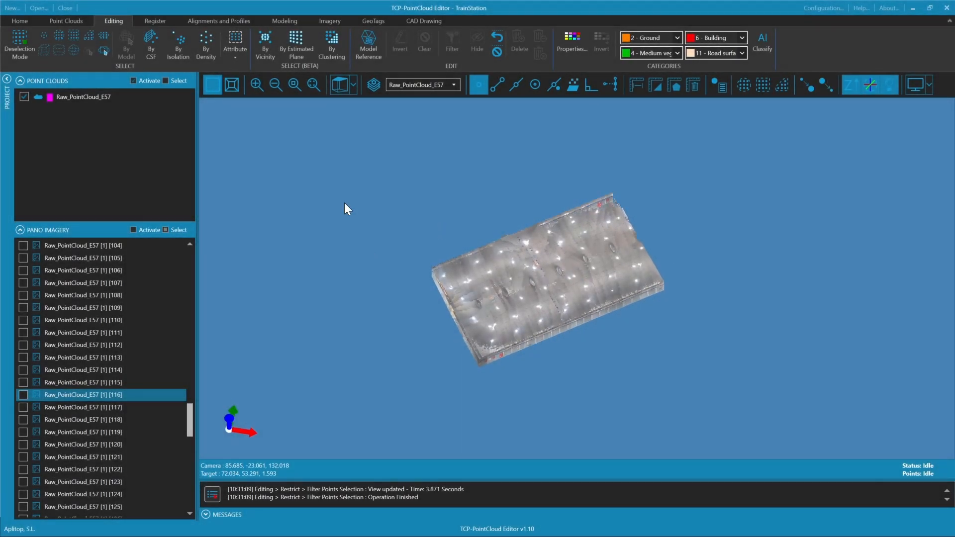
click(218, 22)
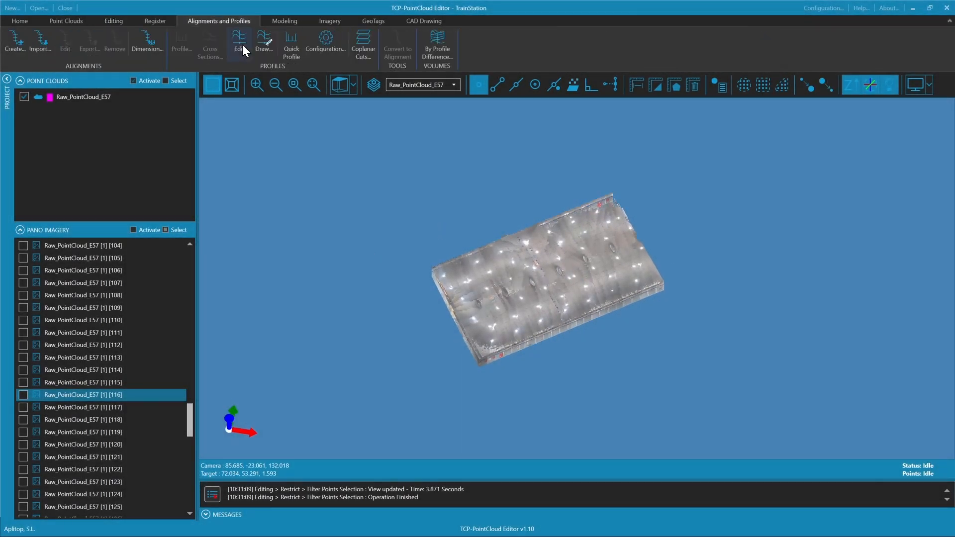
click(365, 53)
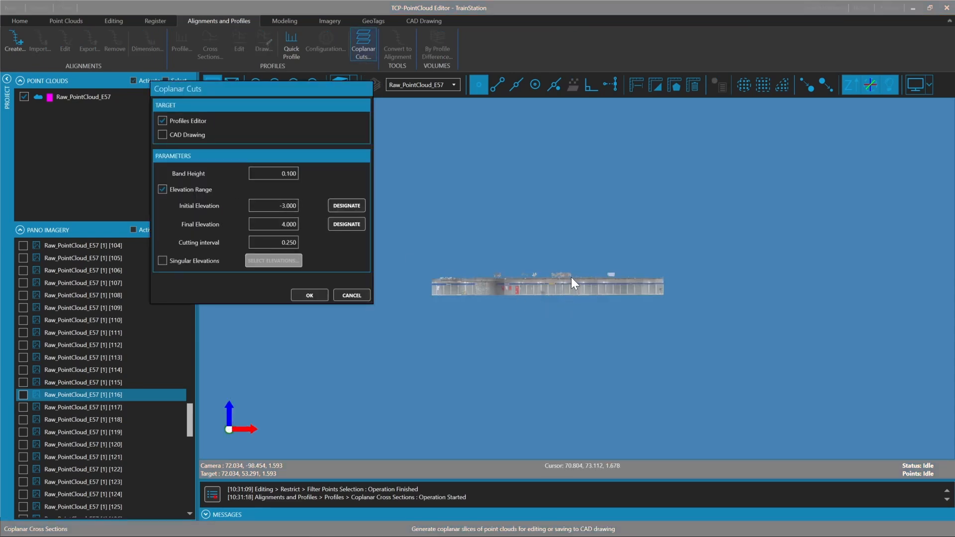
scroll(561, 293, up, 5)
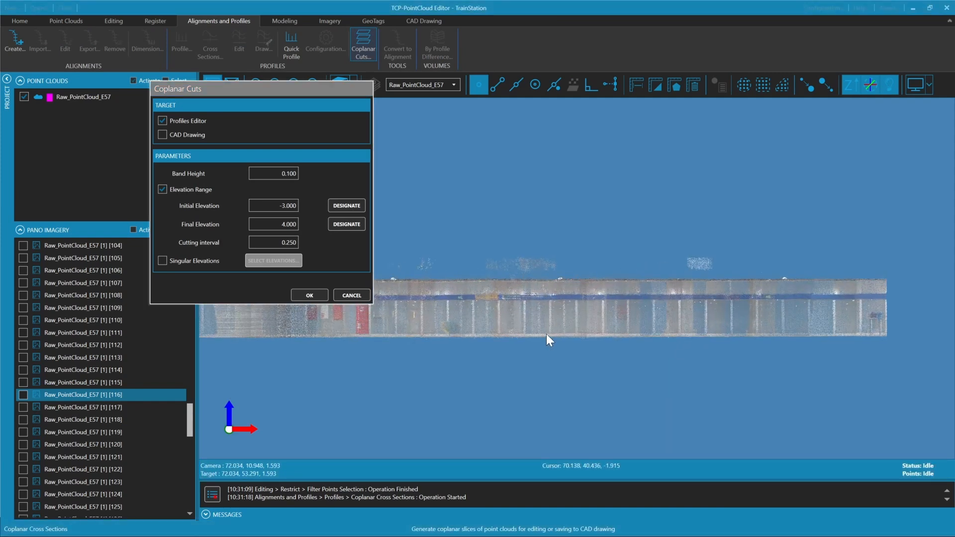
scroll(547, 333, up, 3)
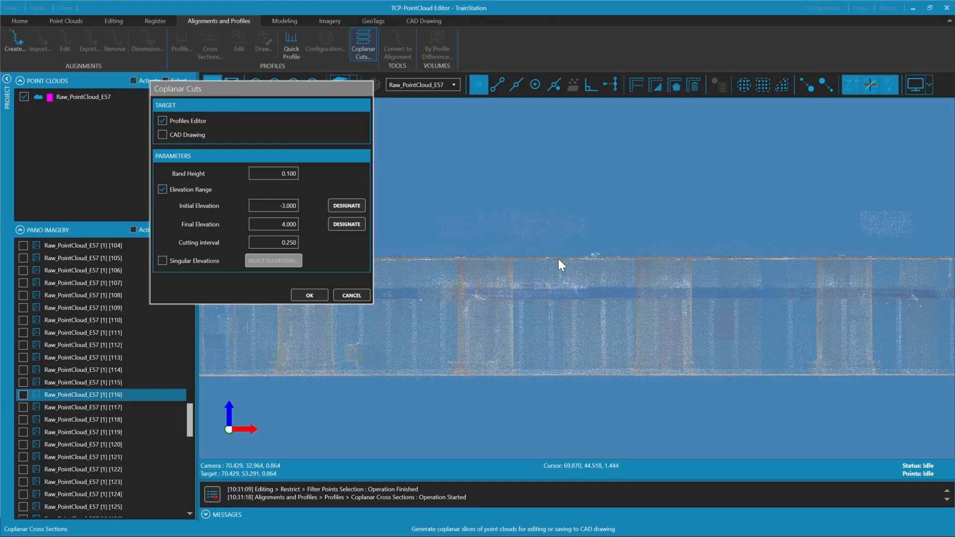
click(275, 224)
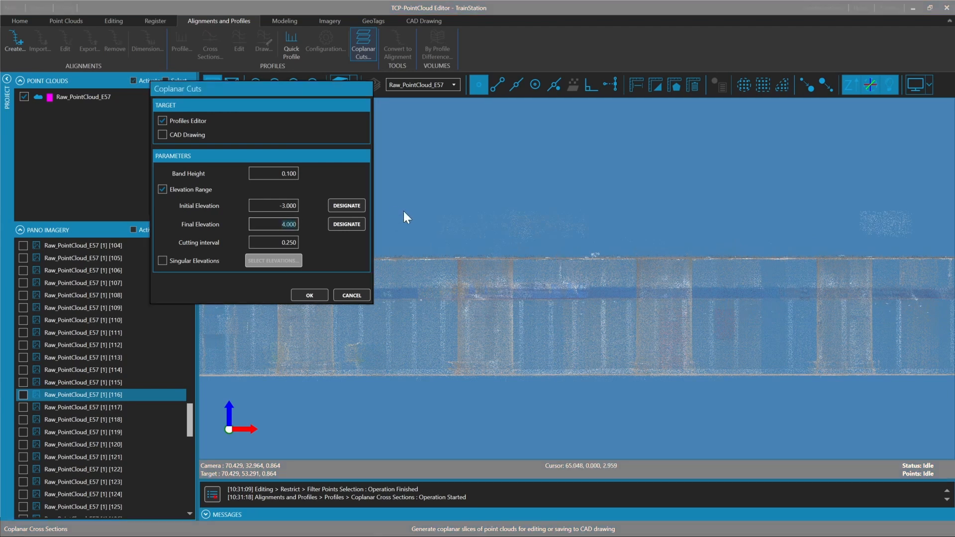
text(1.5)
key(Tab)
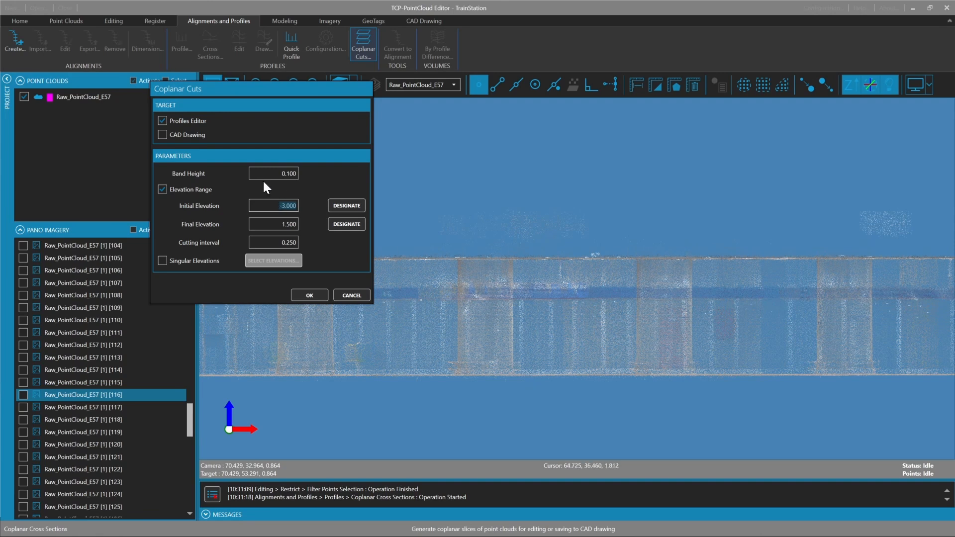
text(1.75)
Set the cutting interval to 0.25 and generate the coplanar cuts in the profiles editor
double_click(267, 243)
text(0.25)
double_click(286, 173)
click(309, 295)
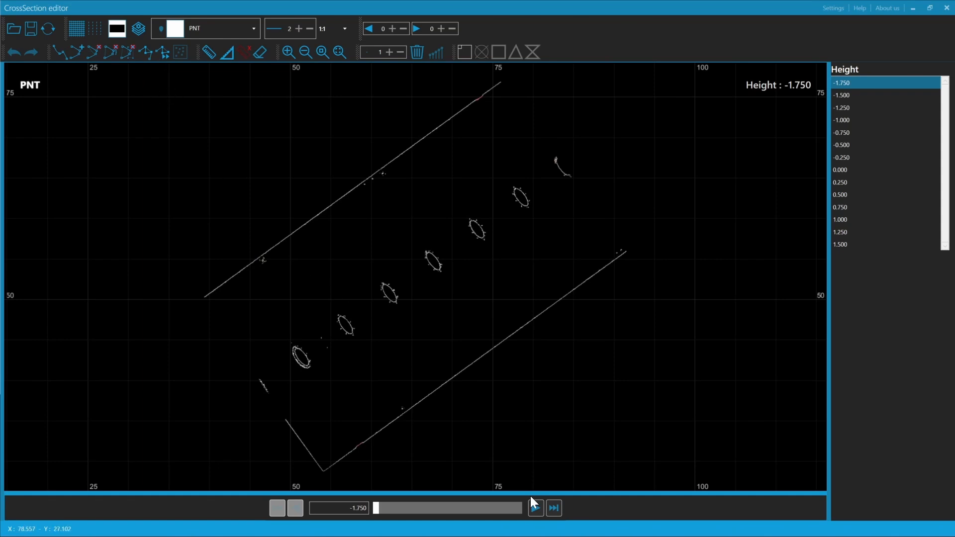
Step through the horizontal cuts from height -1.750 up to 1.250 to review the walls and columns
click(534, 508)
click(534, 508)
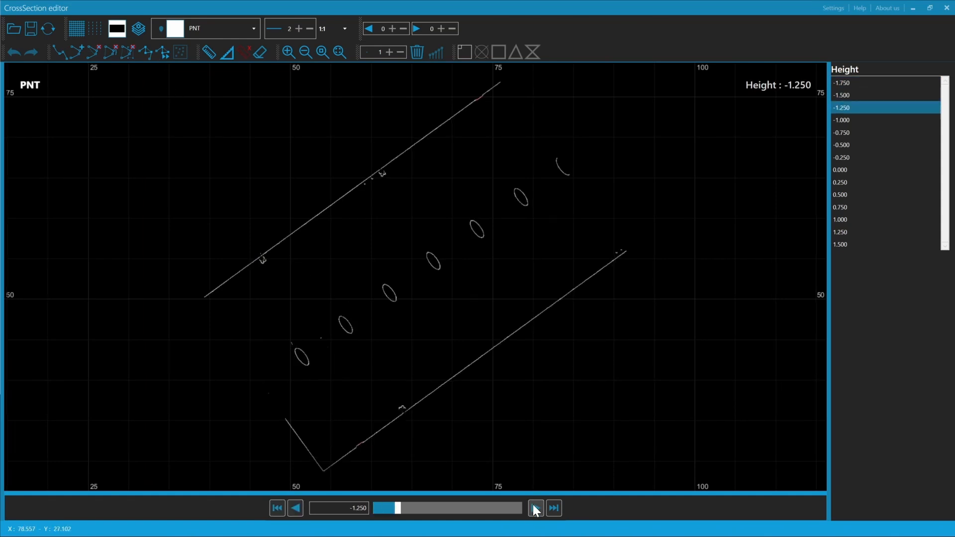
click(534, 508)
click(534, 508)
click(536, 508)
click(536, 508)
click(535, 508)
click(536, 508)
click(535, 508)
click(535, 508)
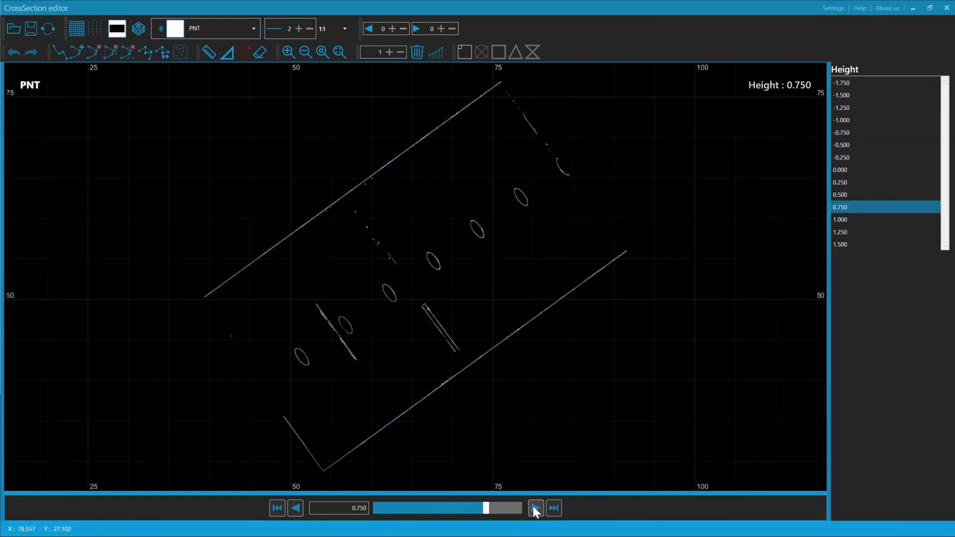
click(535, 508)
click(535, 508)
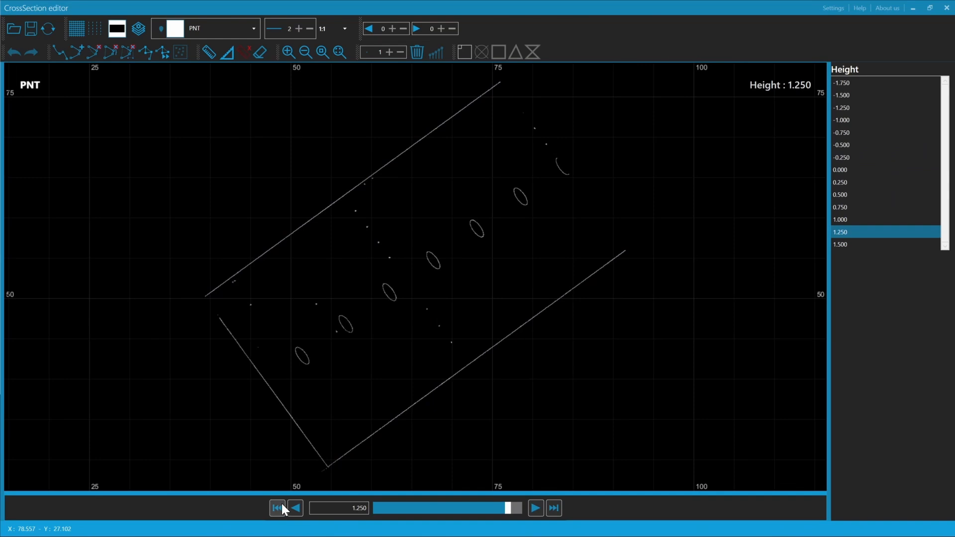
Go back through the cuts to the one at height 0.000
click(301, 509)
click(300, 508)
click(301, 508)
click(301, 509)
click(300, 508)
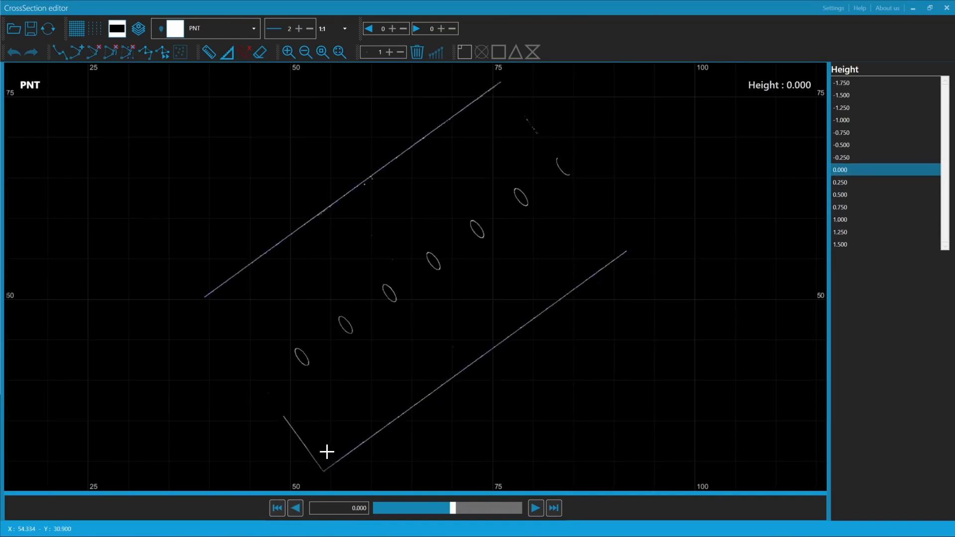
Add a drawing layer named Walls and set its color to orange
click(138, 29)
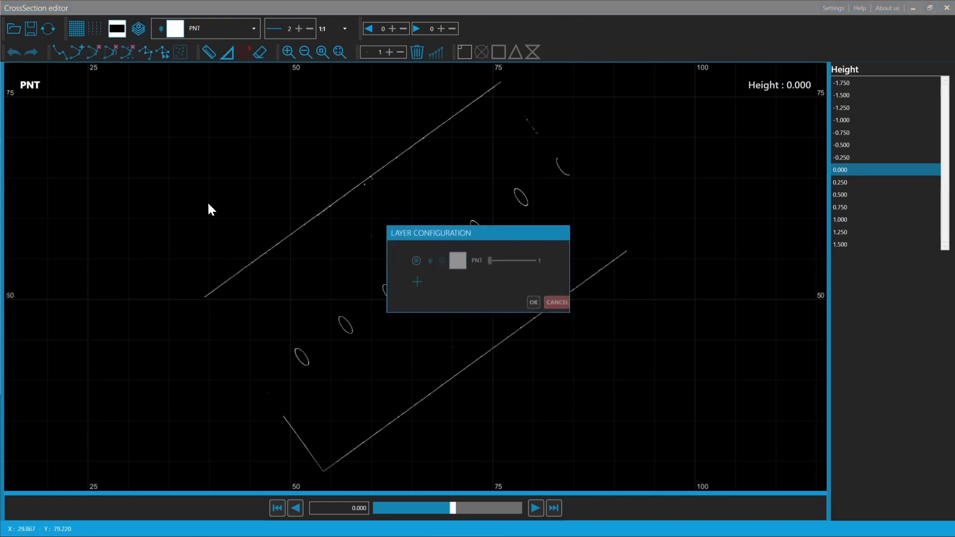
click(410, 282)
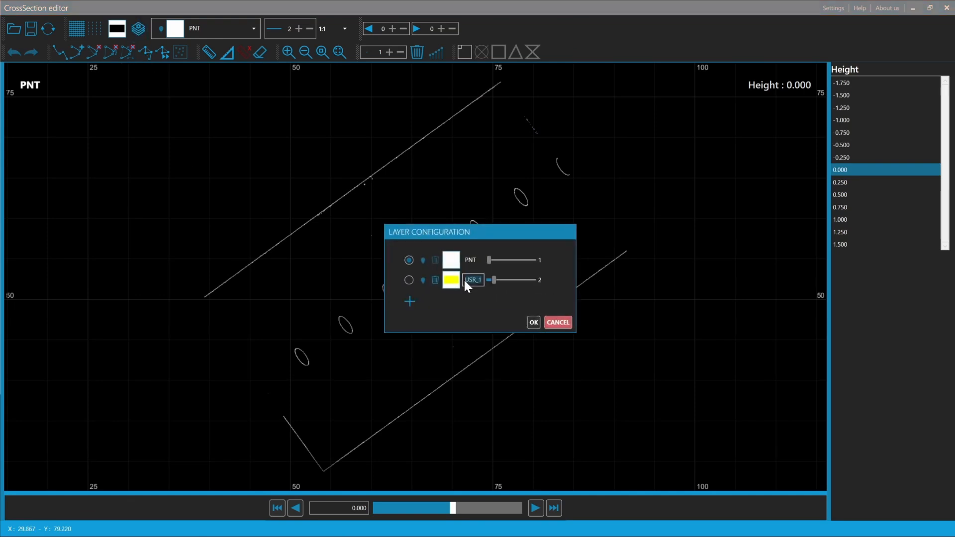
text(Walls)
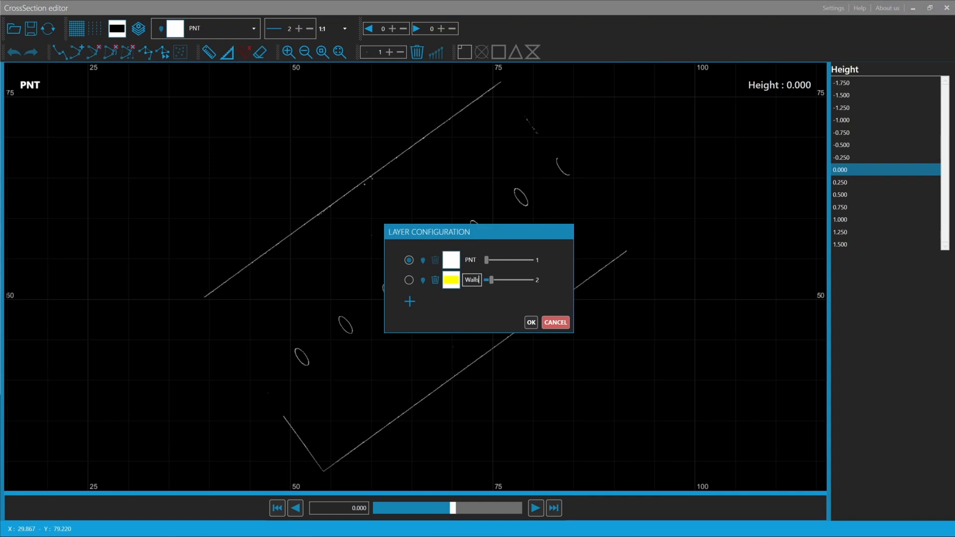
click(453, 280)
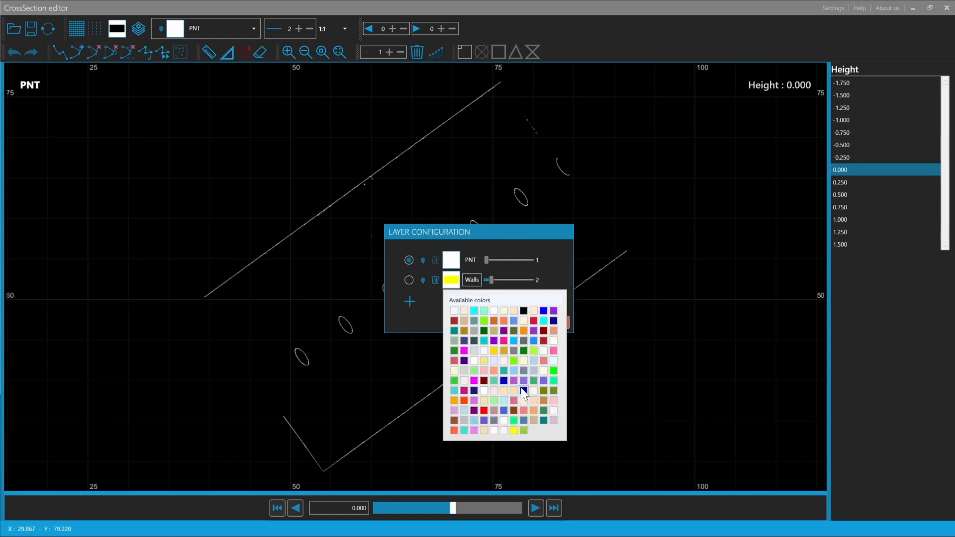
click(523, 329)
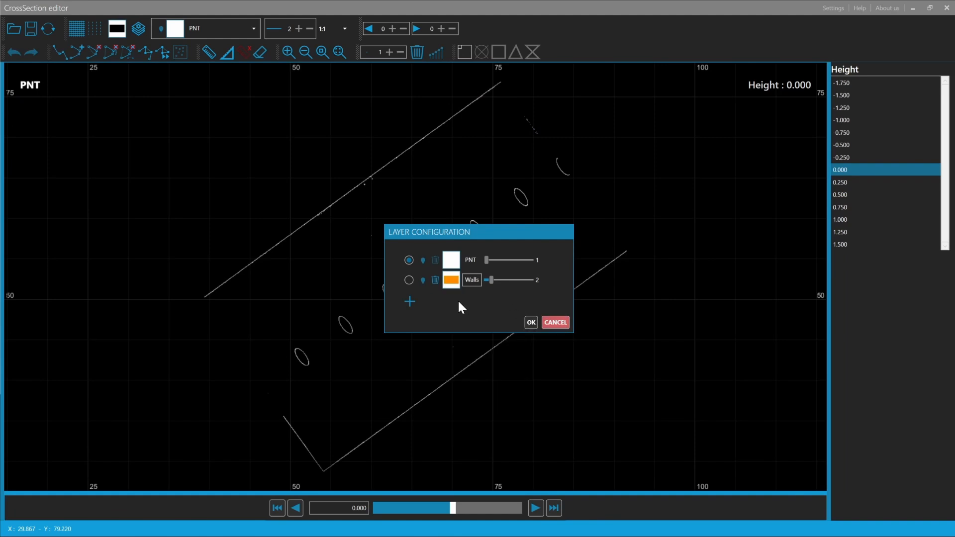
Add a green drawing layer named Columns and accept the layer configuration
click(410, 303)
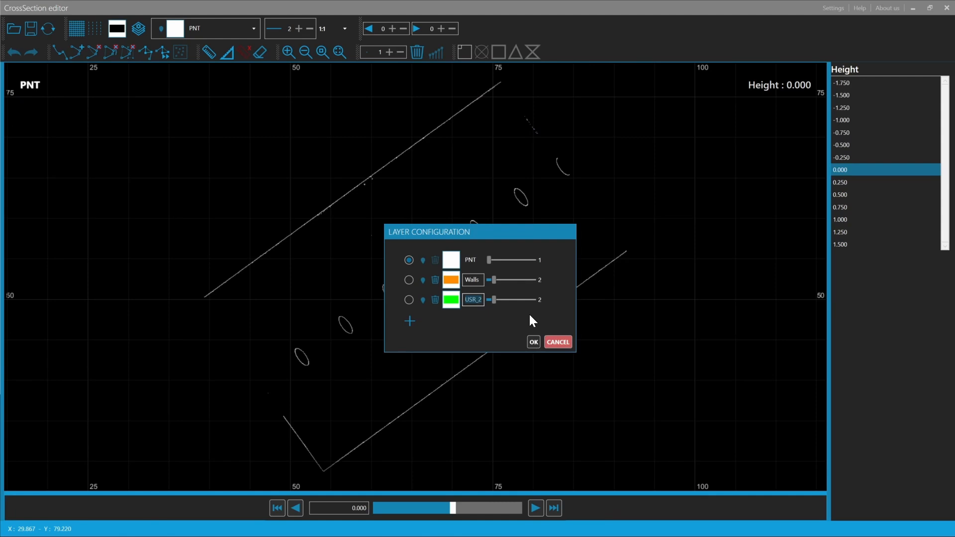
text(Columns)
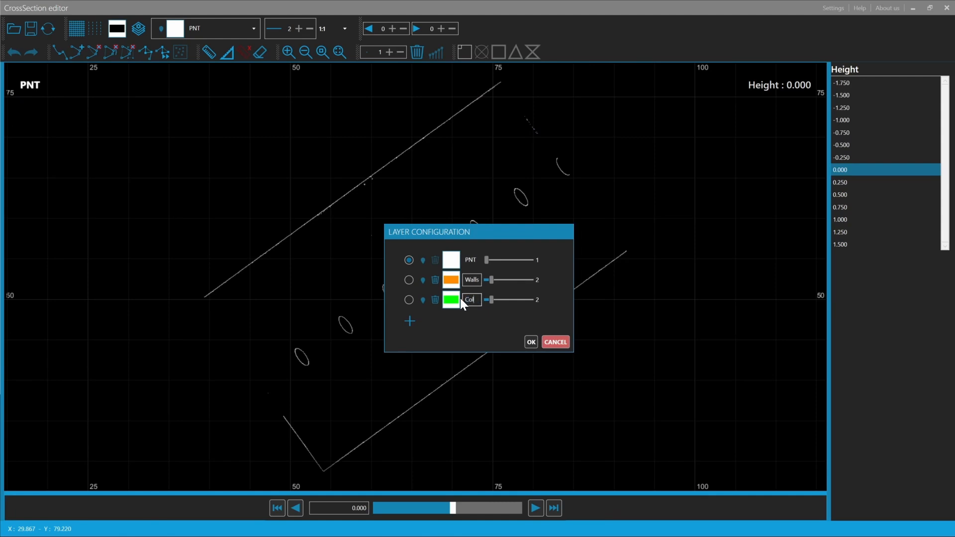
click(538, 343)
Make Walls the current layer and trace the upper long wall of the 0.000 cut as a two-point polyline
click(210, 34)
click(201, 64)
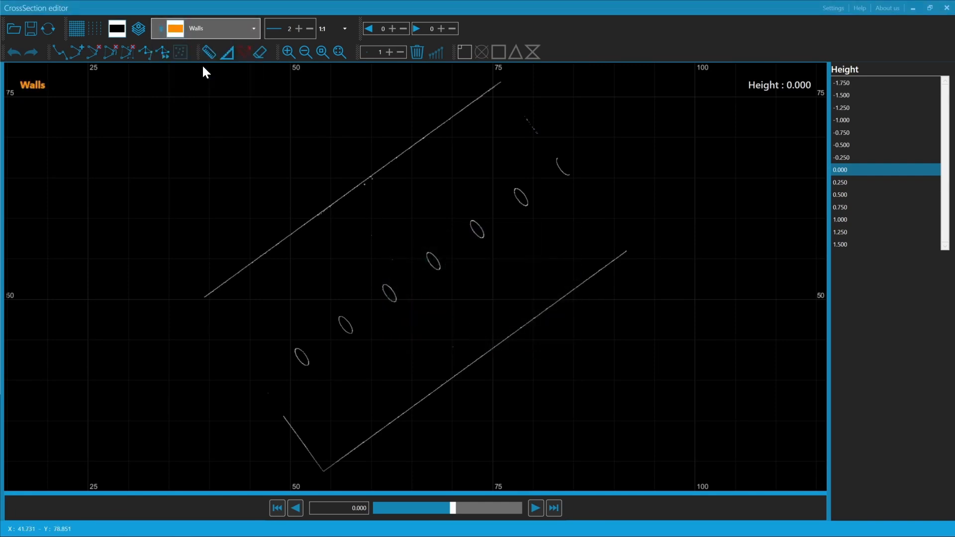
scroll(242, 228, up, 1)
middle_drag(239, 229, 235, 260)
scroll(234, 262, up, 1)
click(59, 52)
scroll(194, 343, up, 5)
click(195, 343)
middle_drag(614, 72, 406, 260)
scroll(404, 250, up, 4)
click(417, 247)
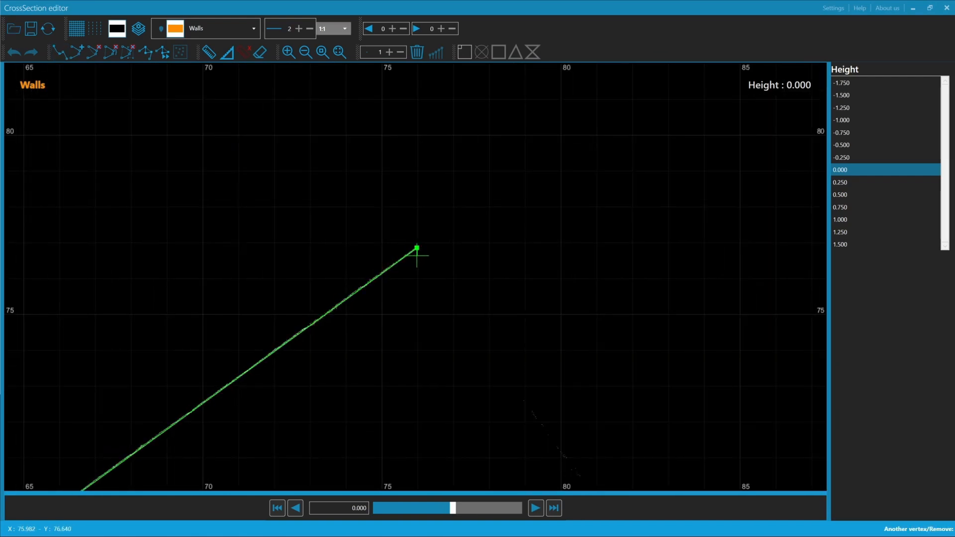
right_click(417, 255)
click(427, 264)
Trace the short end wall and the adjoining lower long wall as one L-shaped polyline on the Walls layer
middle_drag(395, 397, 357, 217)
scroll(308, 405, down, 3)
middle_drag(308, 406, 416, 141)
middle_drag(288, 368, 399, 153)
right_click(255, 304)
click(268, 313)
scroll(220, 313, up, 4)
click(228, 311)
middle_drag(320, 384, 279, 312)
click(305, 401)
middle_drag(721, 94, 221, 434)
click(700, 89)
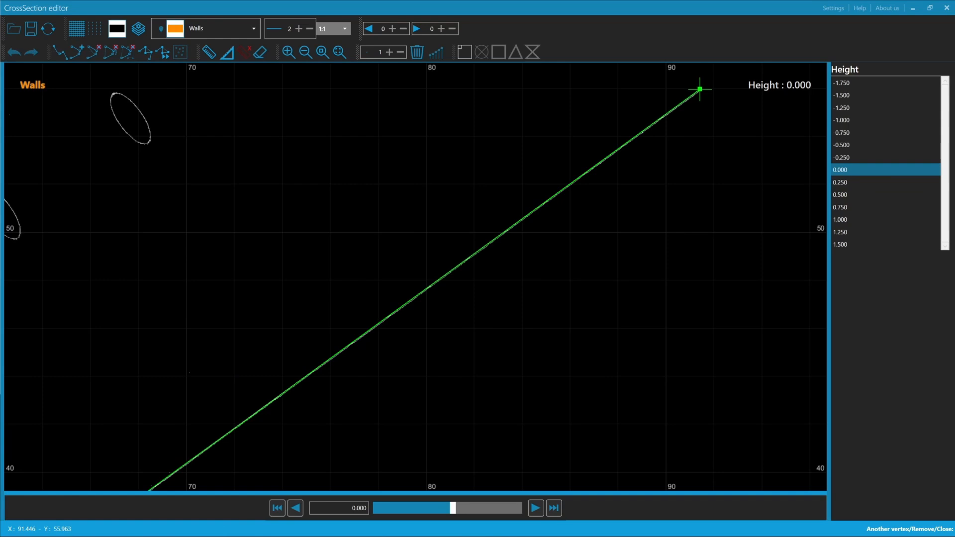
right_click(700, 89)
click(711, 97)
Switch to the Columns layer and trace the elliptical outline of the column near X 62, Y 51 as a closed polyline
scroll(241, 245, down, 1)
middle_drag(109, 297, 308, 298)
scroll(309, 299, down, 3)
scroll(253, 296, up, 3)
scroll(258, 260, up, 3)
click(204, 28)
click(201, 87)
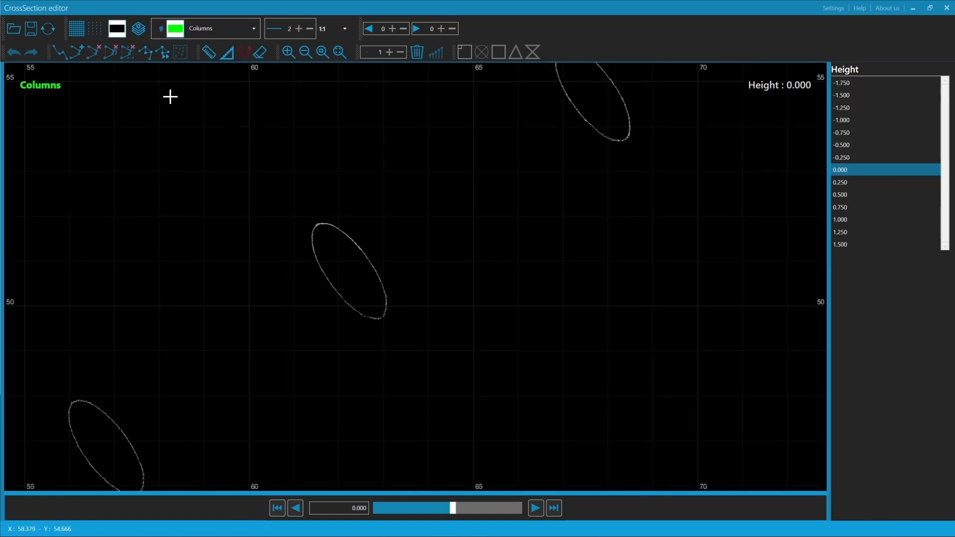
click(318, 223)
click(325, 223)
click(334, 225)
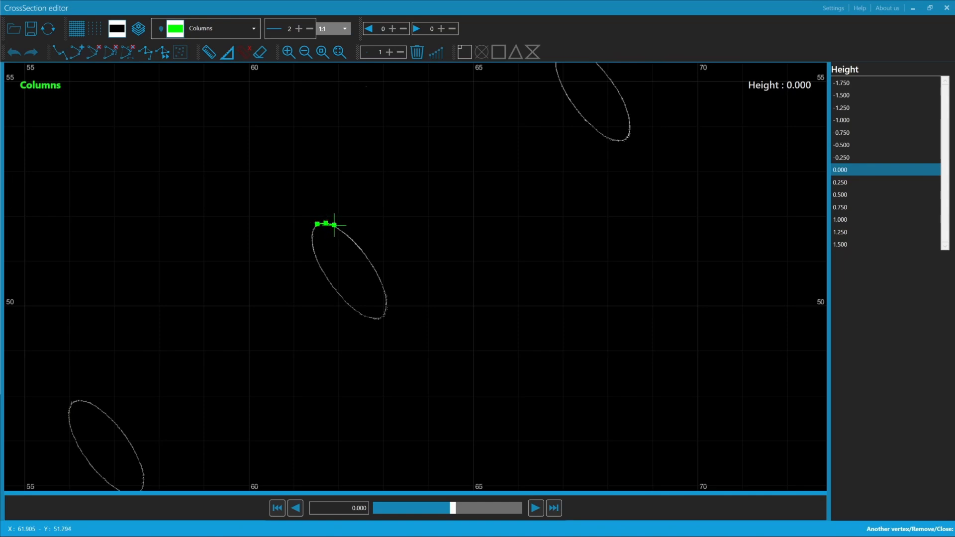
click(344, 233)
click(352, 240)
click(360, 248)
click(367, 257)
click(374, 268)
click(379, 280)
click(385, 293)
click(386, 303)
click(383, 313)
click(381, 317)
click(373, 318)
click(361, 315)
click(352, 308)
click(344, 300)
click(336, 290)
click(329, 280)
click(323, 270)
click(318, 259)
click(314, 248)
click(313, 240)
click(313, 230)
right_click(313, 230)
Transfer the traced walls and column to the main project, deleting the transferred entities from the cross-section editor, and close the editor
scroll(219, 223, down, 5)
middle_drag(233, 221, 362, 264)
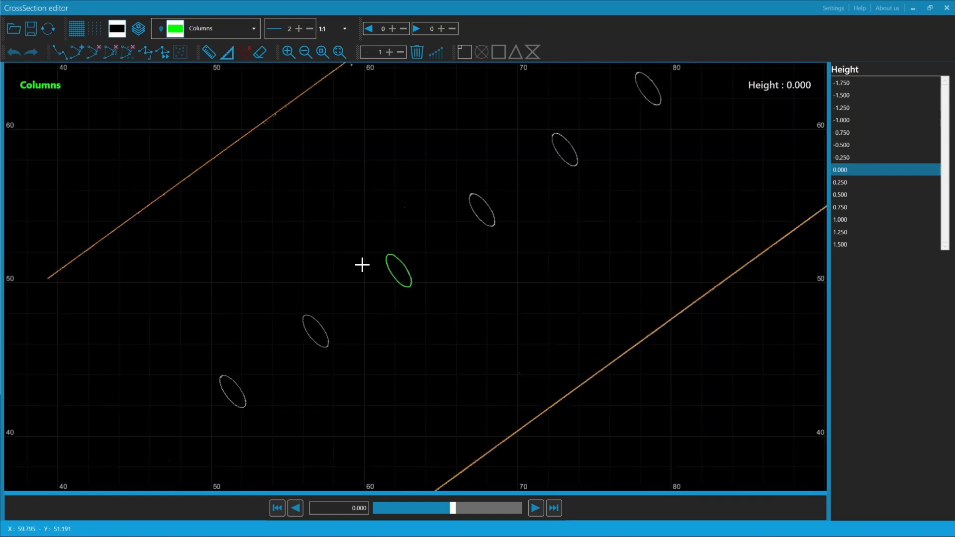
scroll(362, 264, down, 3)
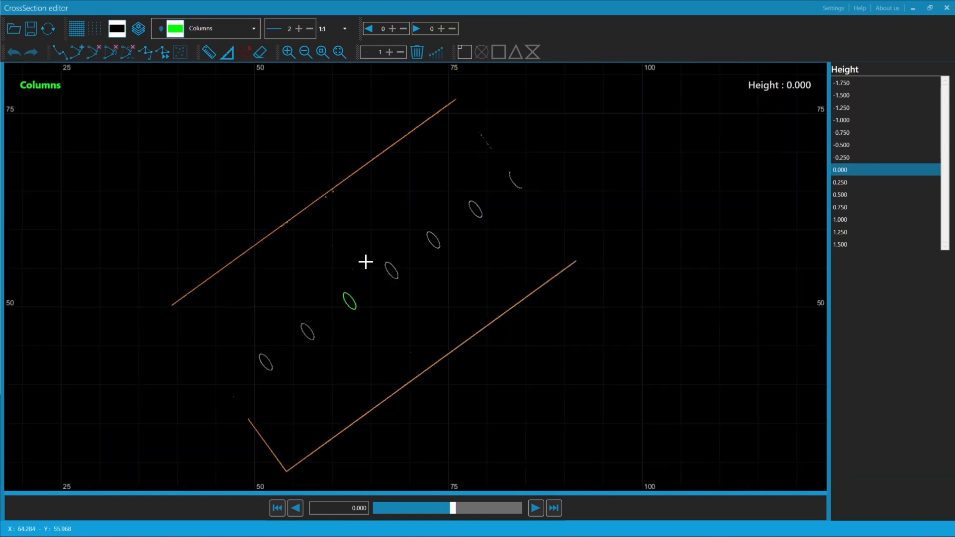
click(51, 30)
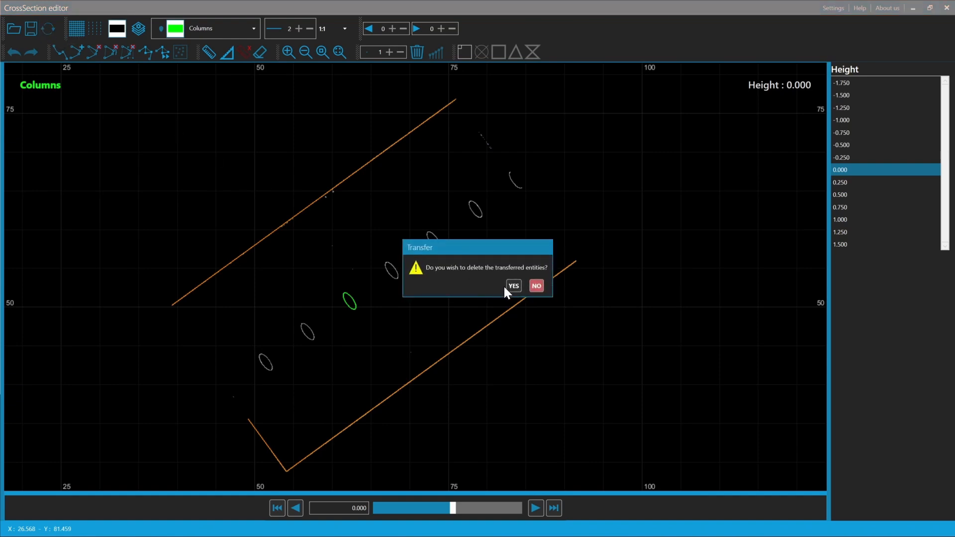
click(512, 285)
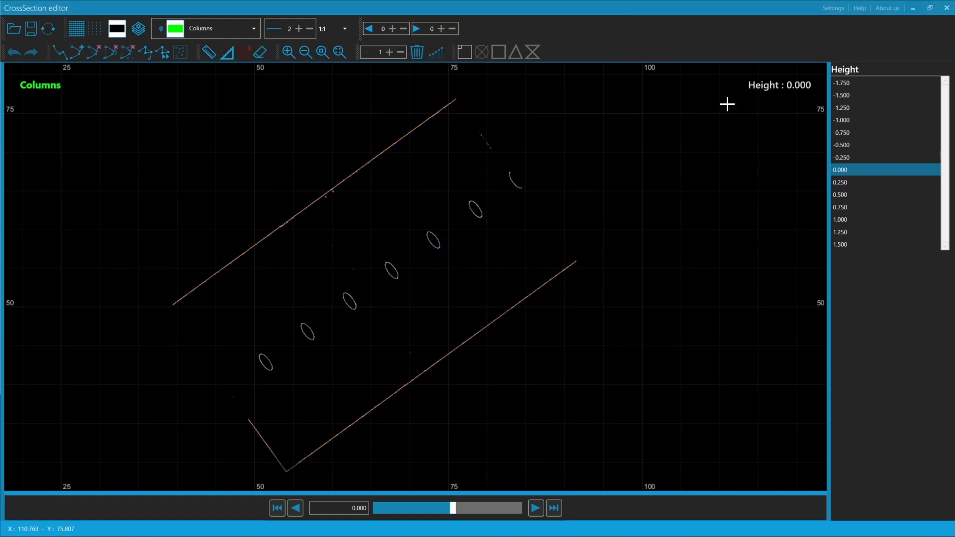
click(946, 8)
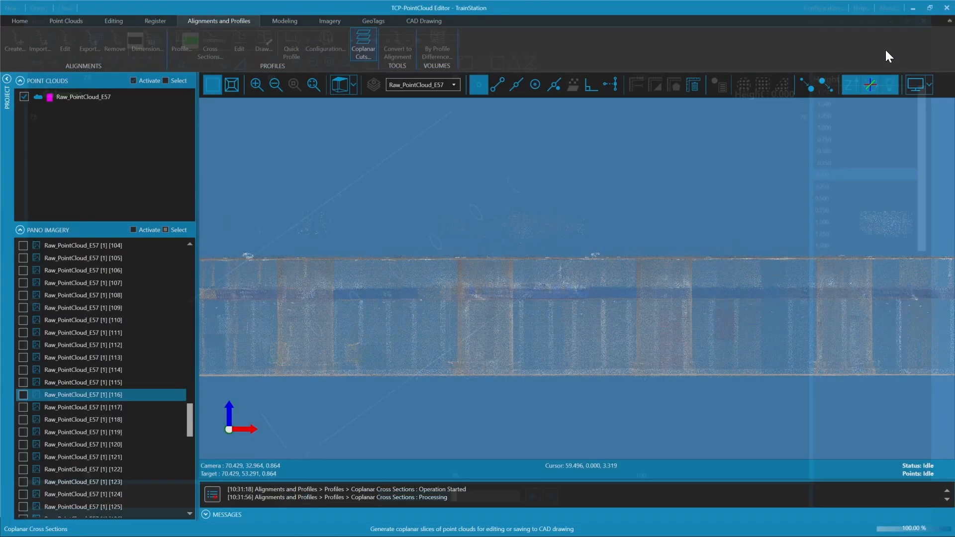
Show the station cloud in top view and enable Keep for the CAD drawing
click(338, 80)
click(424, 21)
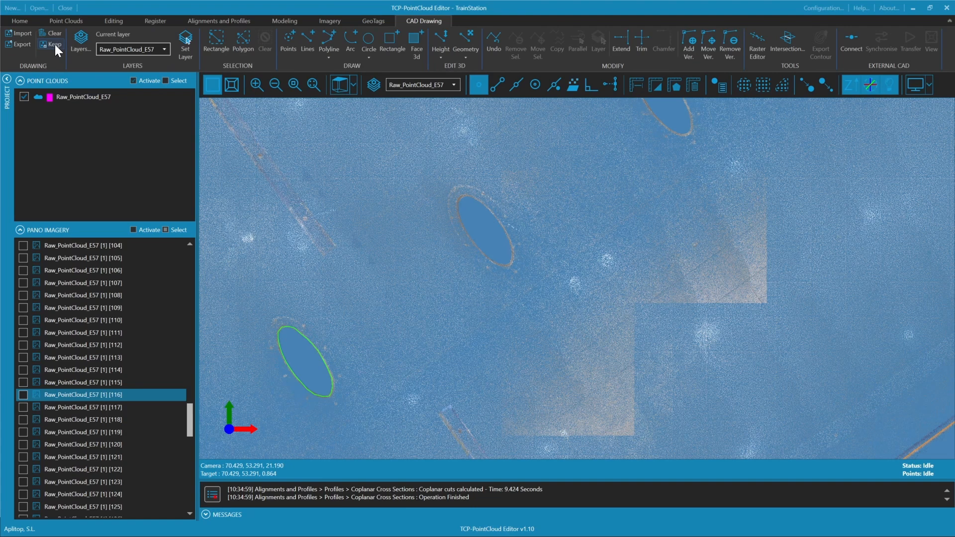
scroll(358, 181, down, 5)
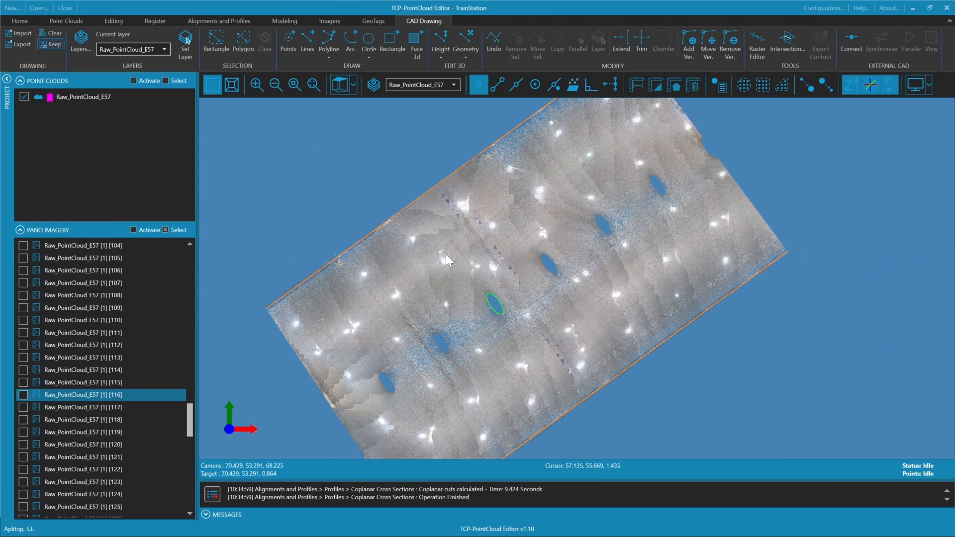
scroll(450, 259, down, 4)
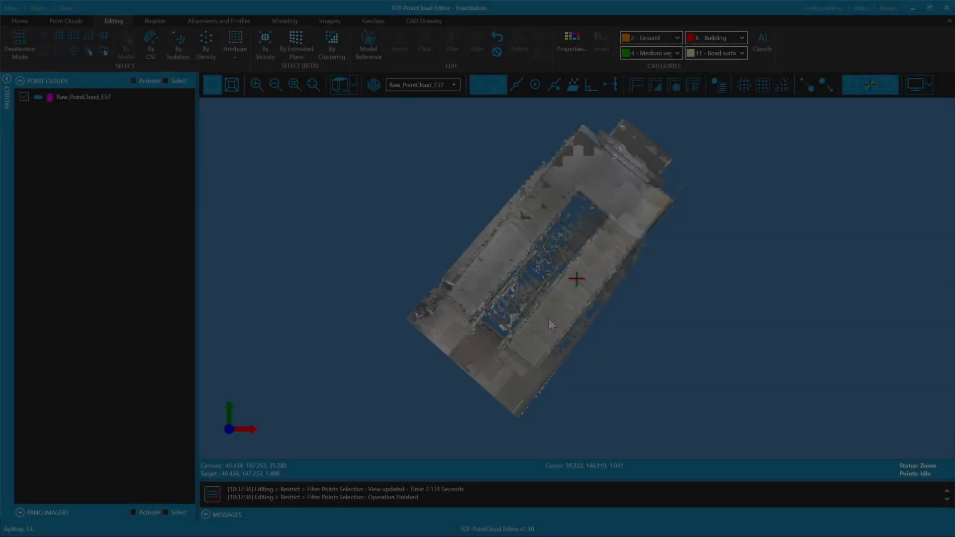
Inspect the filtered staircase cloud from the front and from above
scroll(548, 321, up, 5)
middle_drag(545, 362, 710, 204)
scroll(602, 229, down, 3)
middle_drag(602, 233, 602, 285)
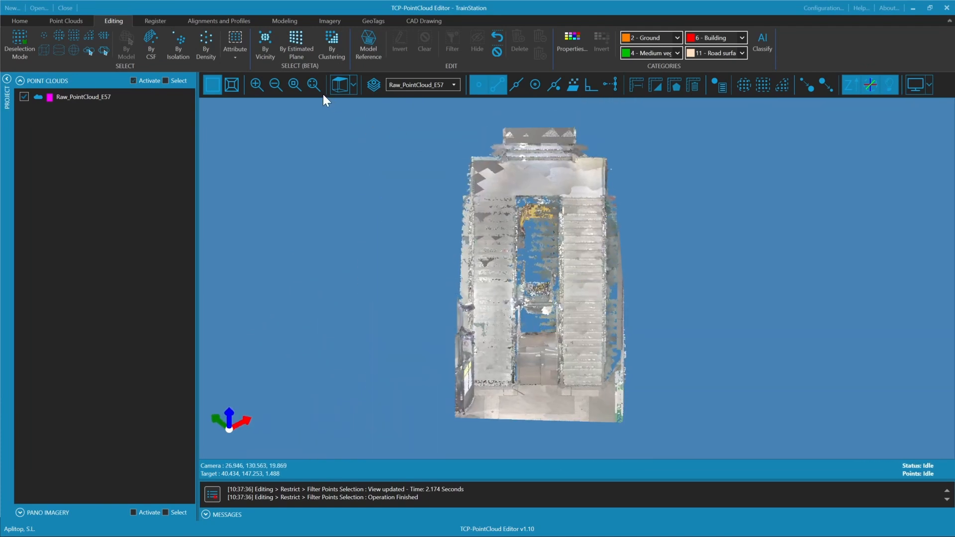
click(340, 85)
scroll(459, 339, up, 3)
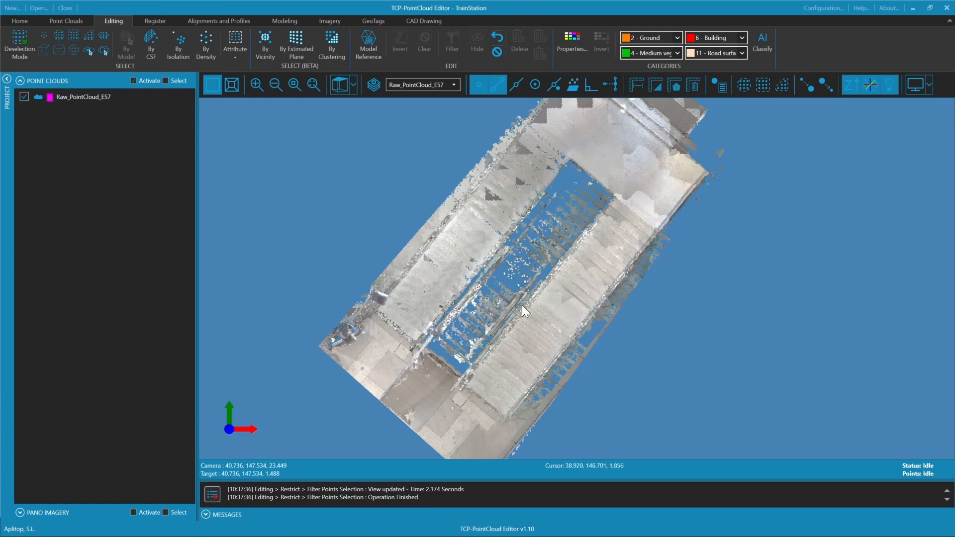
middle_drag(514, 307, 494, 305)
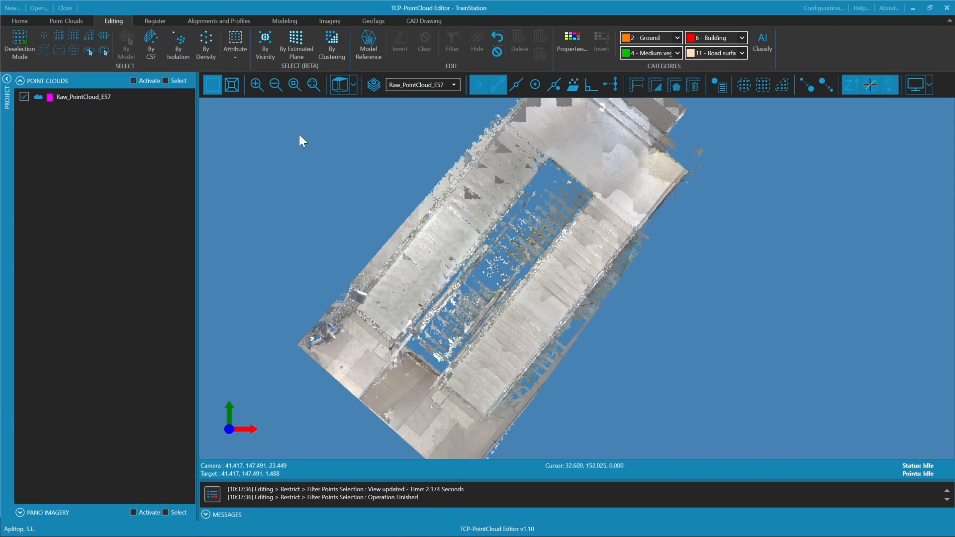
Accept the quick profile parameters with the Top viewpoint and a symmetrical bandwidth of 0.050 on each side
click(241, 23)
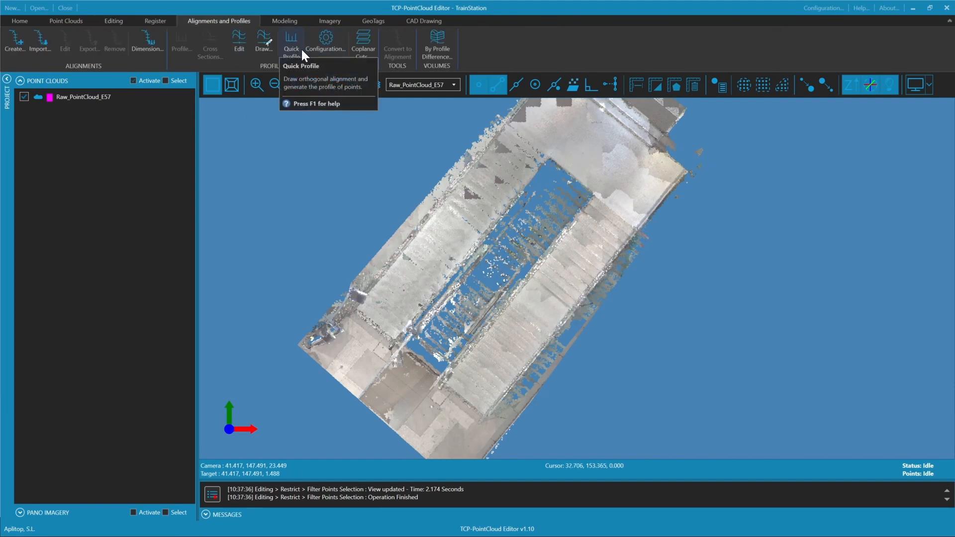
click(322, 46)
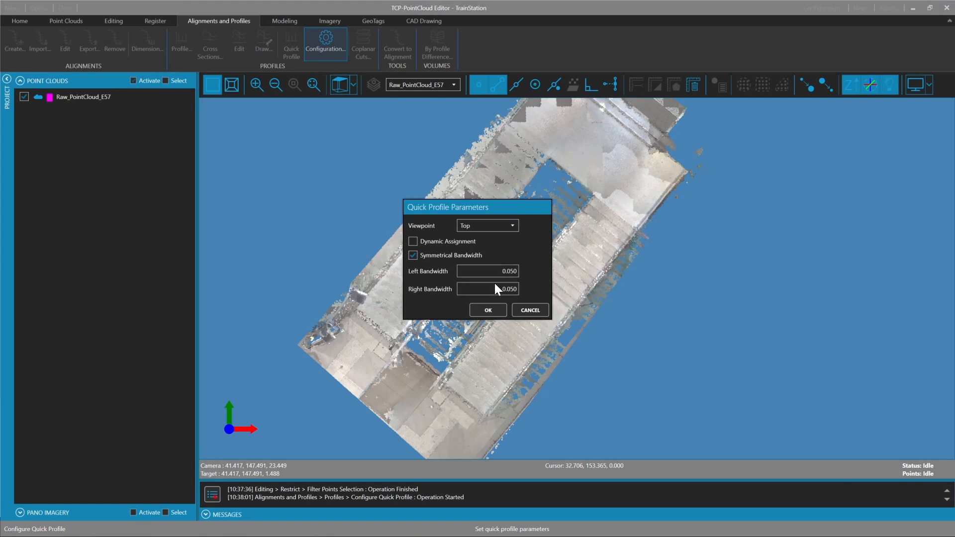
click(486, 309)
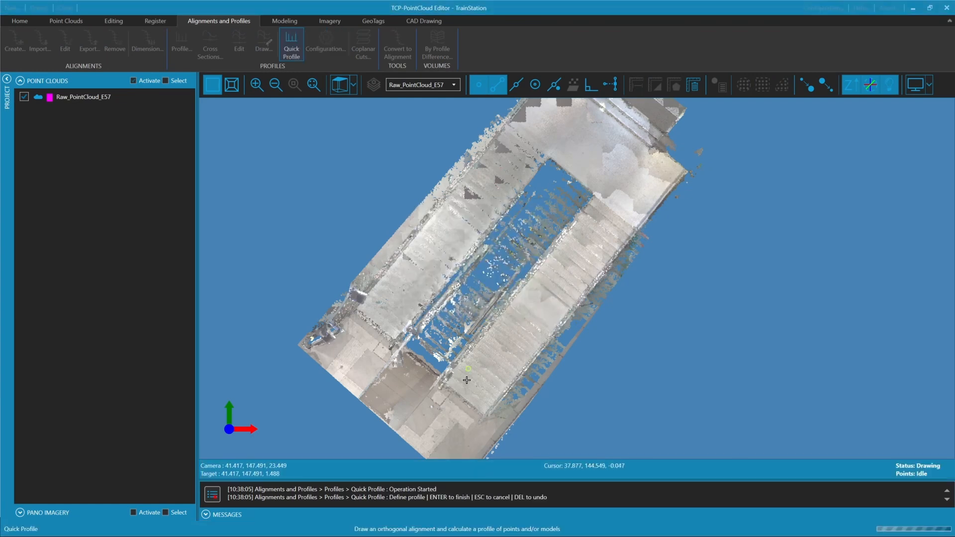
Generate a quick profile along the staircase's right-hand flights, from the lower floor to the upper landing
click(454, 406)
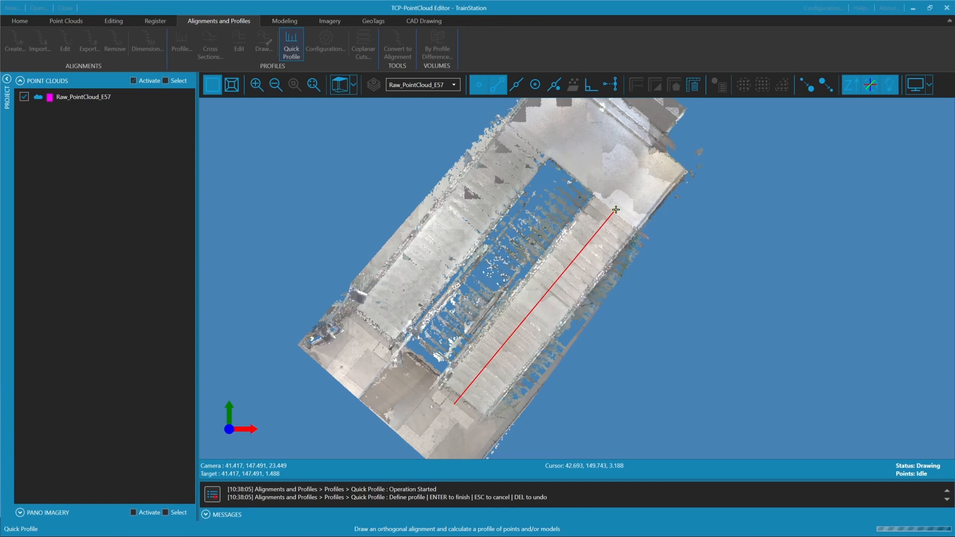
click(617, 210)
key(Return)
scroll(429, 279, down, 2)
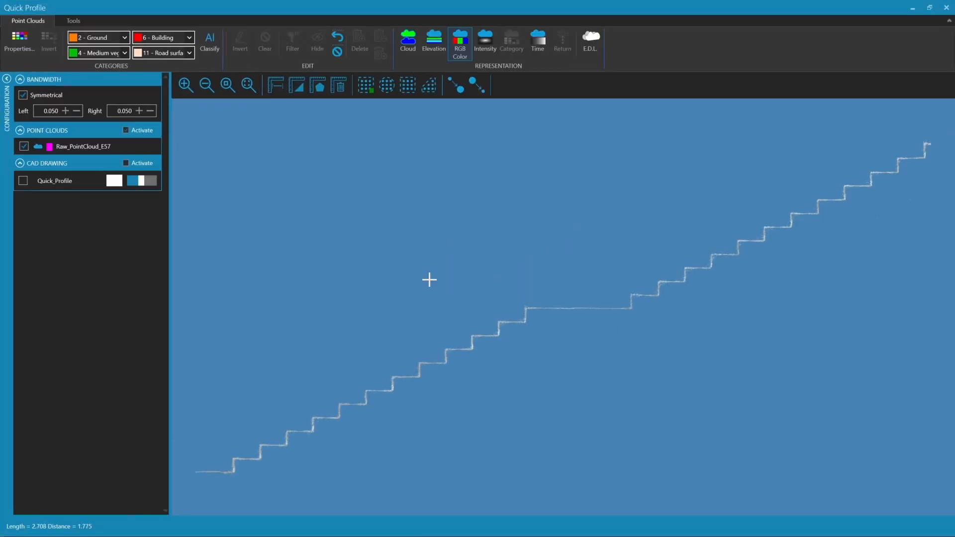
middle_drag(373, 356, 319, 302)
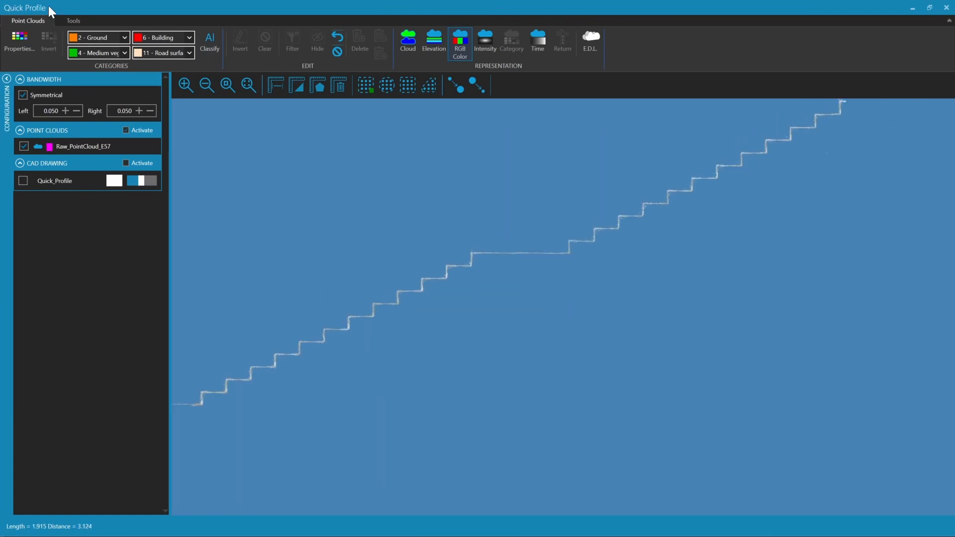
Open the staircase profile for editing in the profiles editor and maximize its window
click(80, 20)
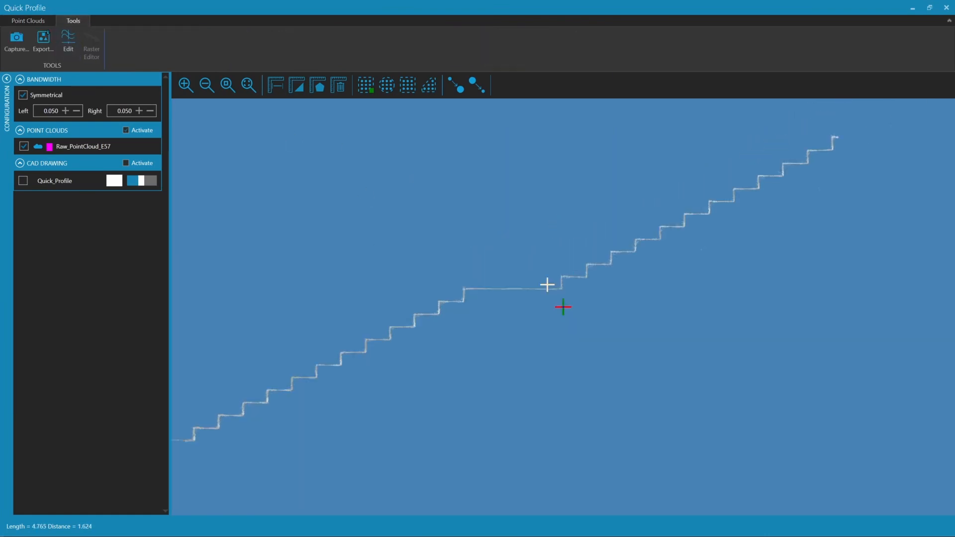
click(70, 38)
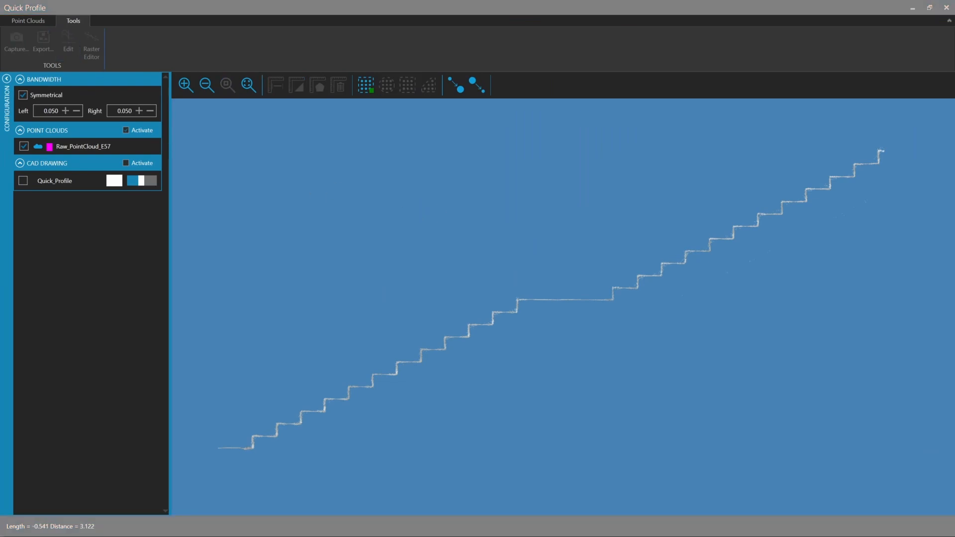
drag(311, 239, 440, 105)
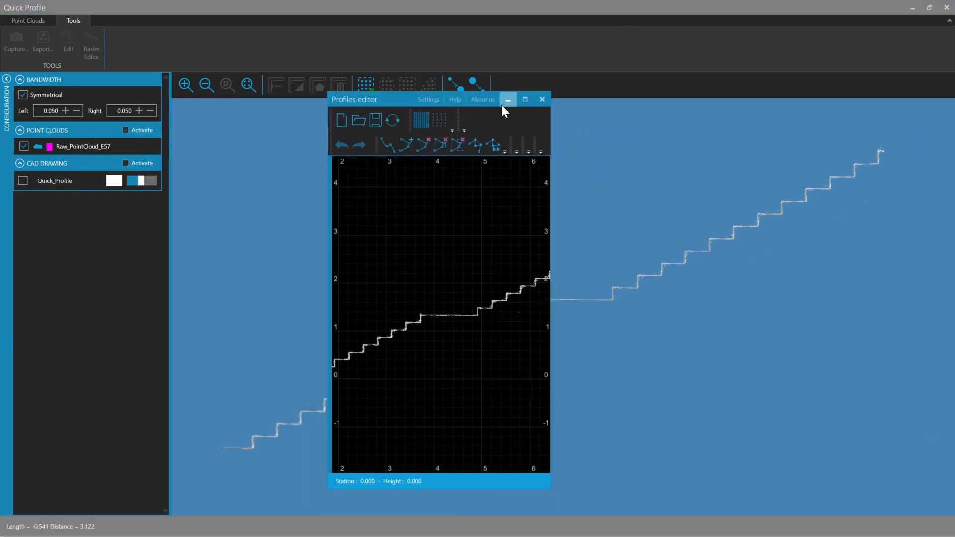
click(525, 99)
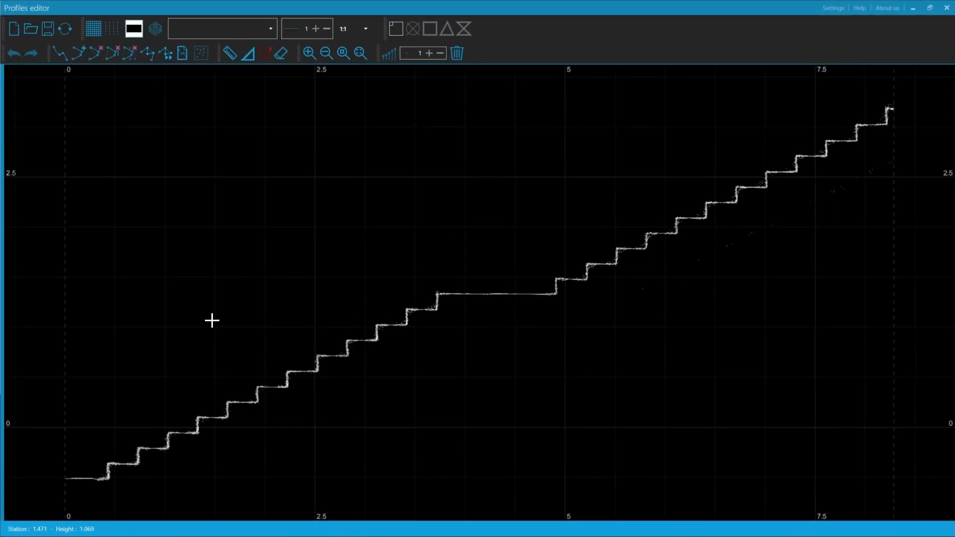
Trace the lower flight's treads and risers from station 0 to the intermediate landing with a polyline on the PNT layer
drag(238, 307, 324, 268)
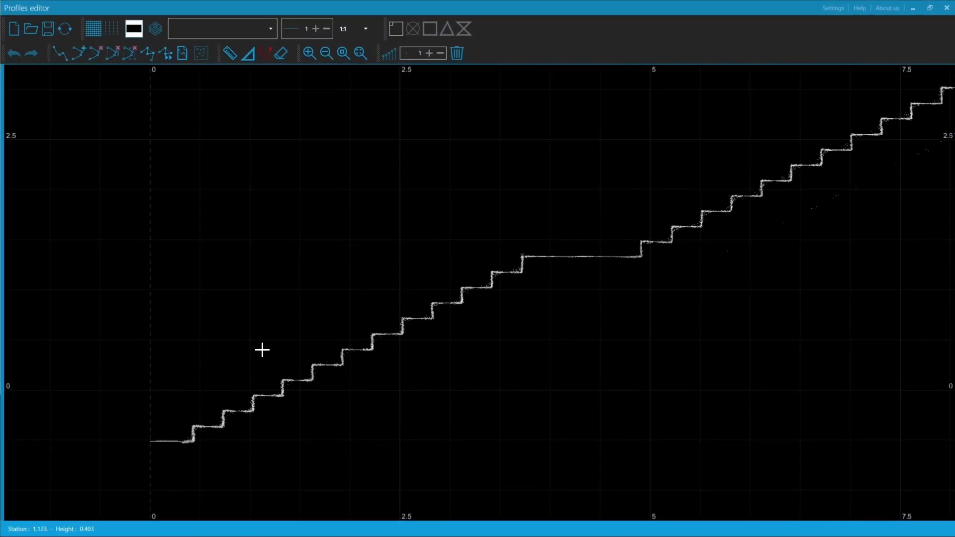
scroll(348, 319, down, 2)
scroll(230, 366, up, 3)
scroll(275, 396, up, 2)
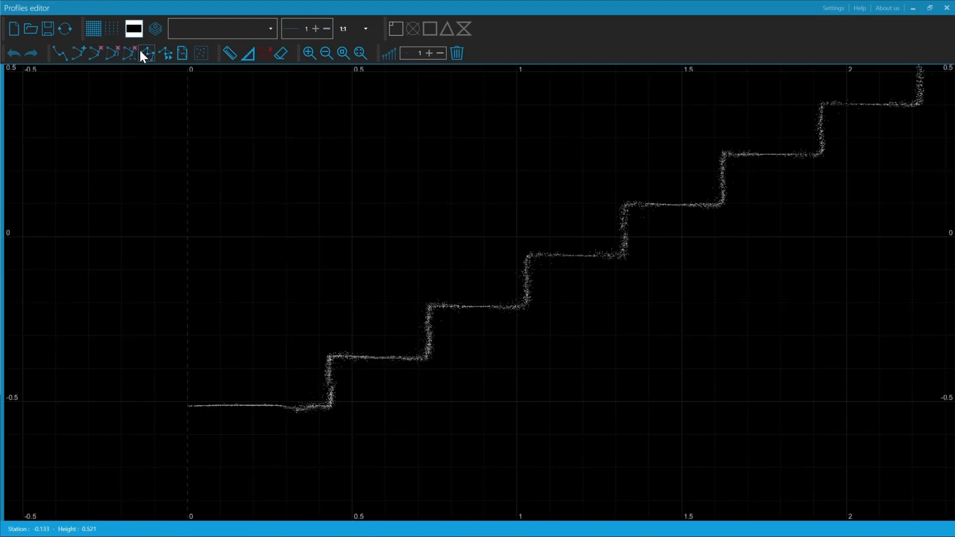
click(259, 30)
click(258, 46)
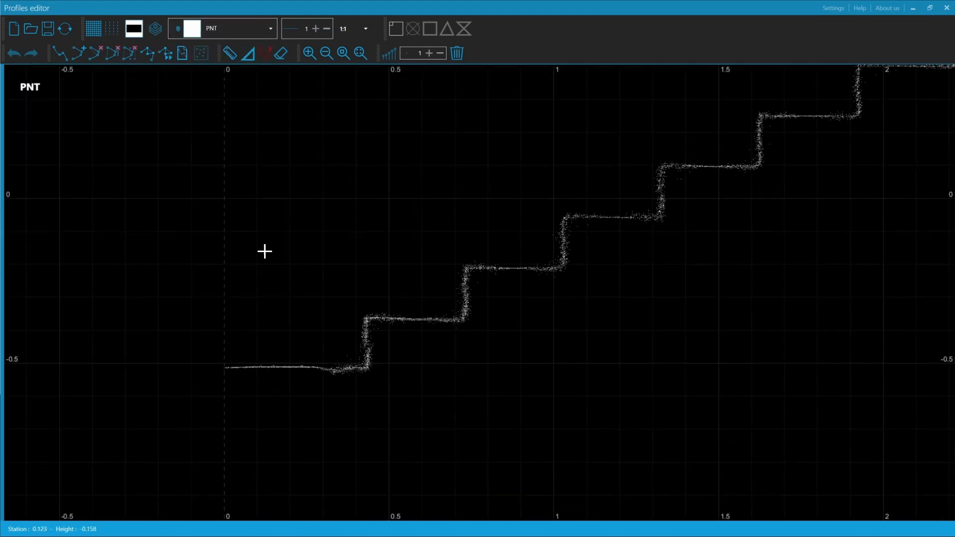
click(65, 50)
scroll(231, 358, up, 2)
click(223, 373)
scroll(308, 326, up, 3)
click(458, 399)
click(458, 301)
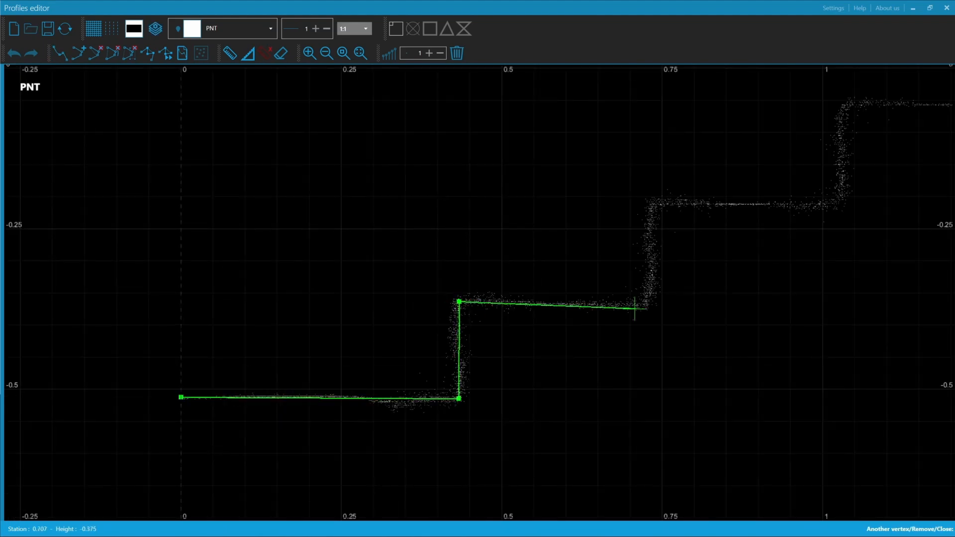
click(652, 302)
middle_drag(660, 259, 538, 326)
click(530, 270)
click(717, 270)
click(522, 248)
middle_drag(719, 159, 450, 300)
click(717, 249)
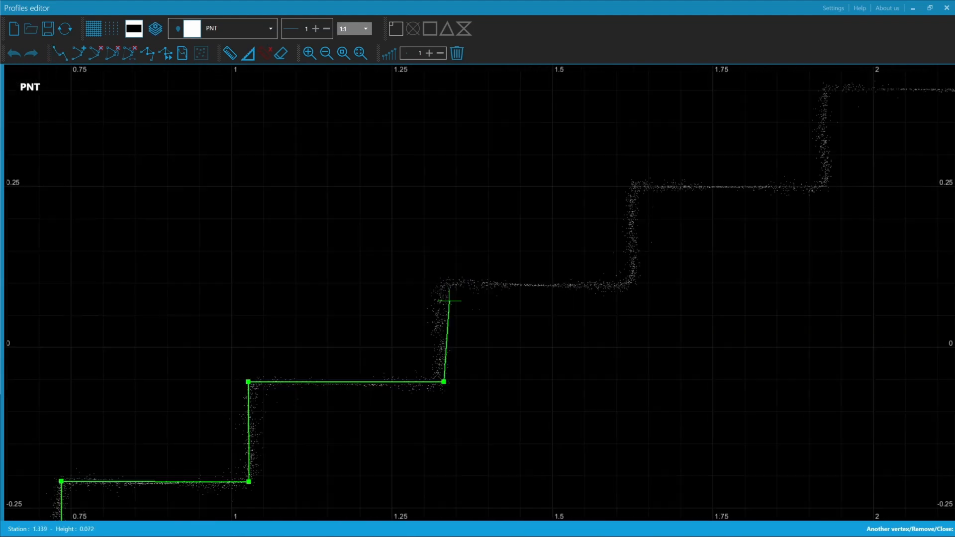
click(444, 285)
click(630, 284)
middle_drag(635, 248, 437, 311)
click(432, 249)
middle_drag(469, 246, 400, 275)
click(556, 277)
middle_drag(556, 183, 459, 261)
click(459, 261)
click(653, 261)
click(542, 282)
middle_drag(541, 282, 377, 322)
click(571, 330)
middle_drag(571, 330, 496, 378)
click(493, 277)
middle_drag(493, 277, 420, 294)
click(613, 296)
middle_drag(614, 296, 514, 349)
click(514, 249)
click(702, 249)
middle_drag(703, 248, 616, 326)
click(617, 229)
middle_drag(617, 228, 319, 314)
click(505, 314)
middle_drag(504, 314, 465, 373)
click(465, 271)
middle_drag(464, 271, 320, 279)
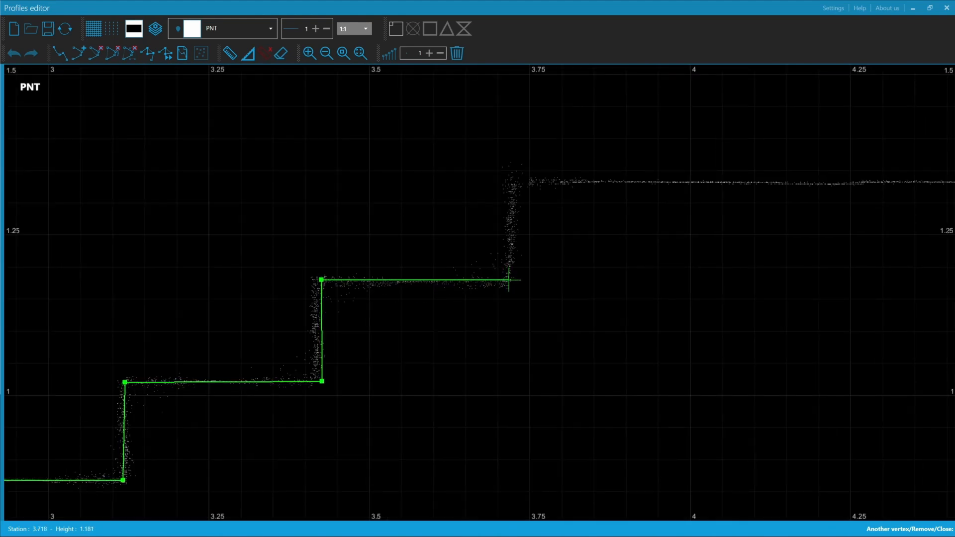
click(505, 279)
middle_drag(506, 279, 388, 360)
click(390, 261)
Continue the polyline over the intermediate landing and the upper flight's treads and risers to the profile's end, and finish it
click(531, 263)
click(728, 264)
middle_drag(728, 265, 462, 386)
click(462, 290)
click(653, 289)
middle_drag(653, 289, 582, 372)
click(582, 270)
click(775, 271)
middle_drag(775, 271, 421, 354)
click(422, 256)
click(615, 256)
middle_drag(615, 257, 432, 386)
click(432, 288)
click(618, 289)
middle_drag(618, 289, 458, 369)
click(458, 271)
middle_drag(458, 270, 352, 347)
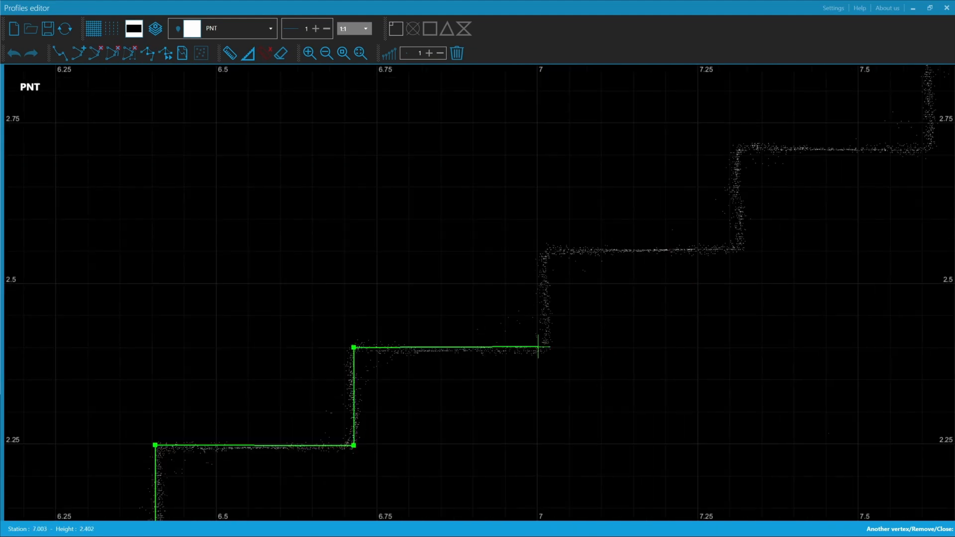
click(537, 348)
middle_drag(537, 348, 417, 401)
click(416, 304)
click(612, 304)
middle_drag(612, 304, 392, 403)
click(391, 302)
click(582, 302)
middle_drag(582, 303, 440, 407)
click(439, 308)
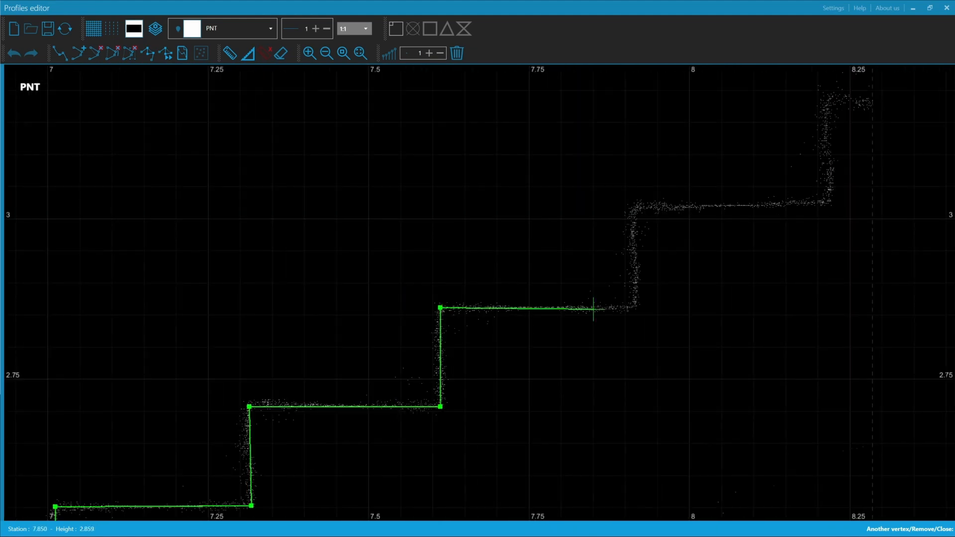
click(635, 309)
click(365, 351)
click(558, 349)
click(558, 246)
click(601, 246)
right_click(601, 246)
Configure a layer named Stairs for the traced staircase polyline and set its colour to magenta
middle_click(567, 268)
middle_drag(211, 422, 284, 389)
scroll(284, 390, up, 3)
middle_drag(517, 243, 383, 275)
scroll(691, 294, down, 1)
middle_drag(691, 294, 474, 336)
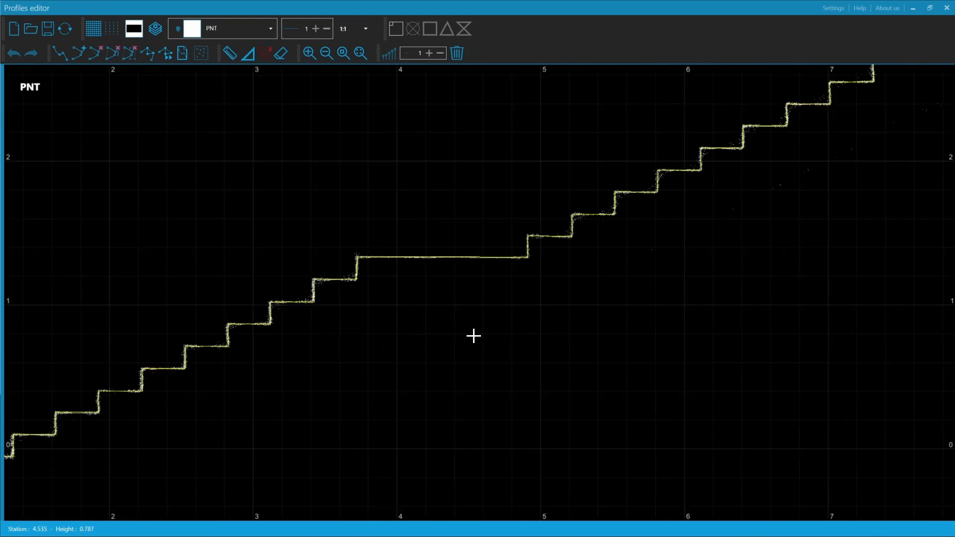
click(156, 28)
text(Stairs)
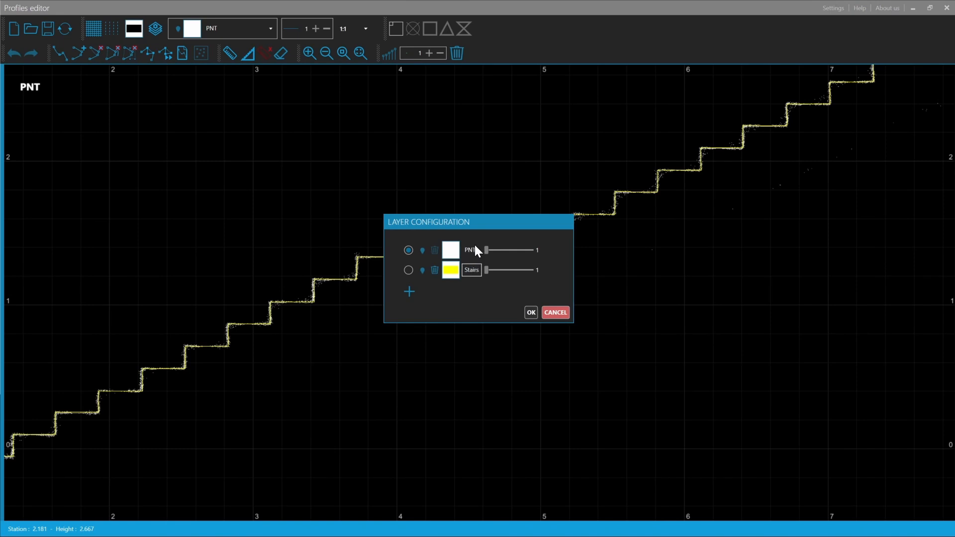
click(451, 270)
click(474, 370)
click(530, 312)
Transfer the traced staircase profile to the project, delete the transferred entities from the profile, and close the profiles editor
scroll(363, 397, down, 2)
scroll(525, 336, down, 1)
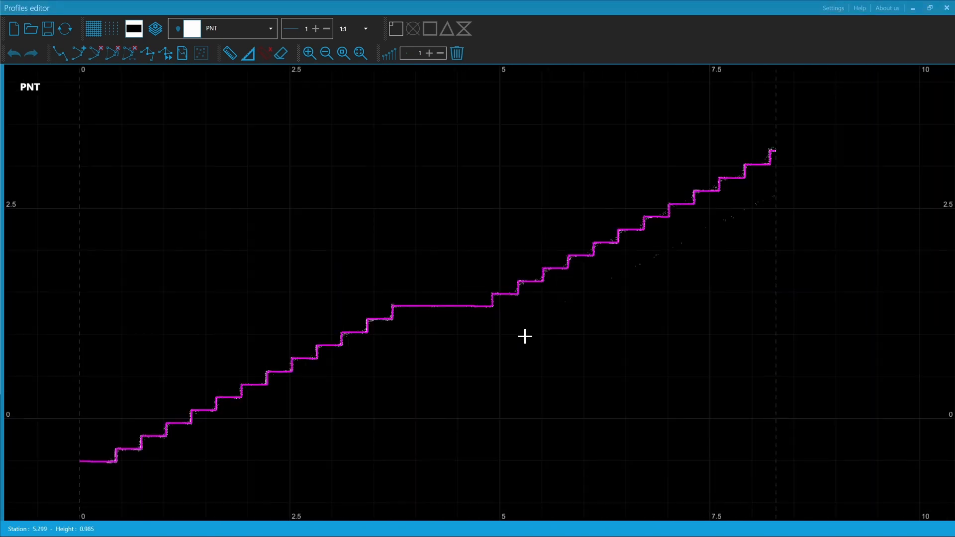
click(65, 31)
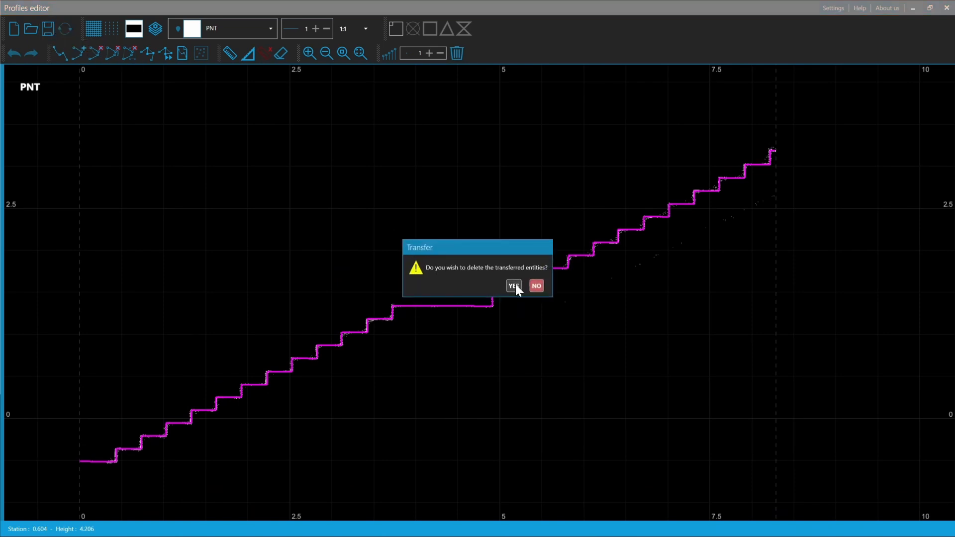
click(513, 286)
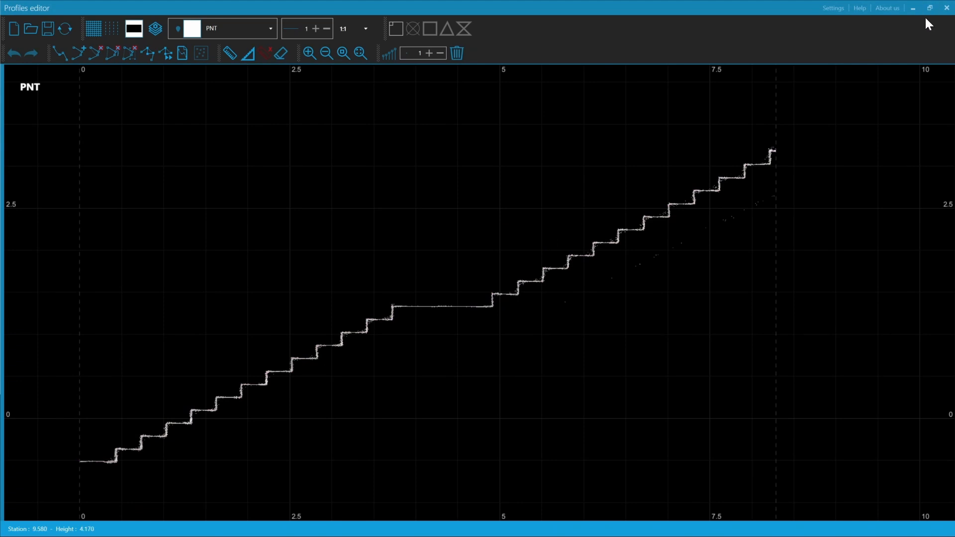
click(946, 9)
click(946, 7)
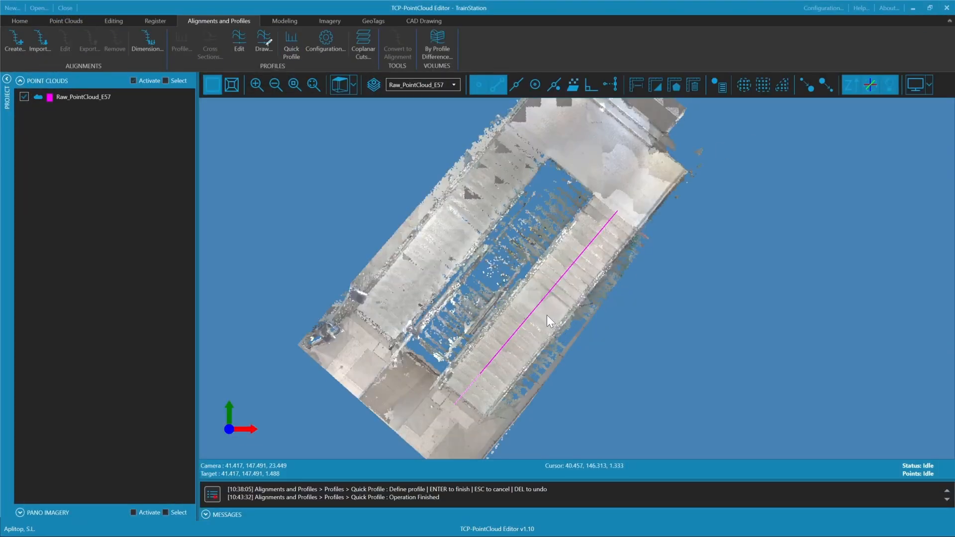
Select the transferred staircase polyline on the right-hand flights, with the model in Top view
scroll(547, 315, up, 5)
middle_drag(607, 396, 539, 244)
middle_drag(532, 286, 712, 82)
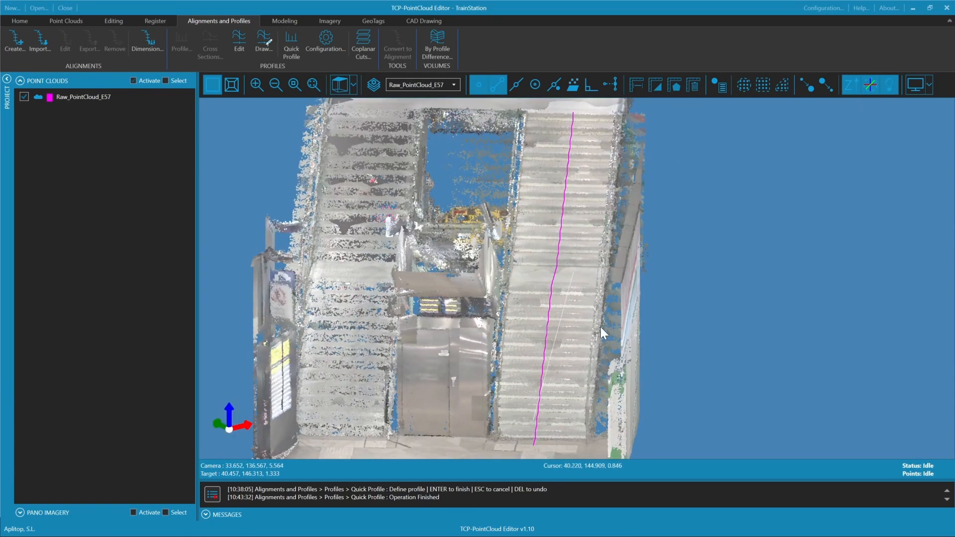
middle_drag(558, 320, 561, 322)
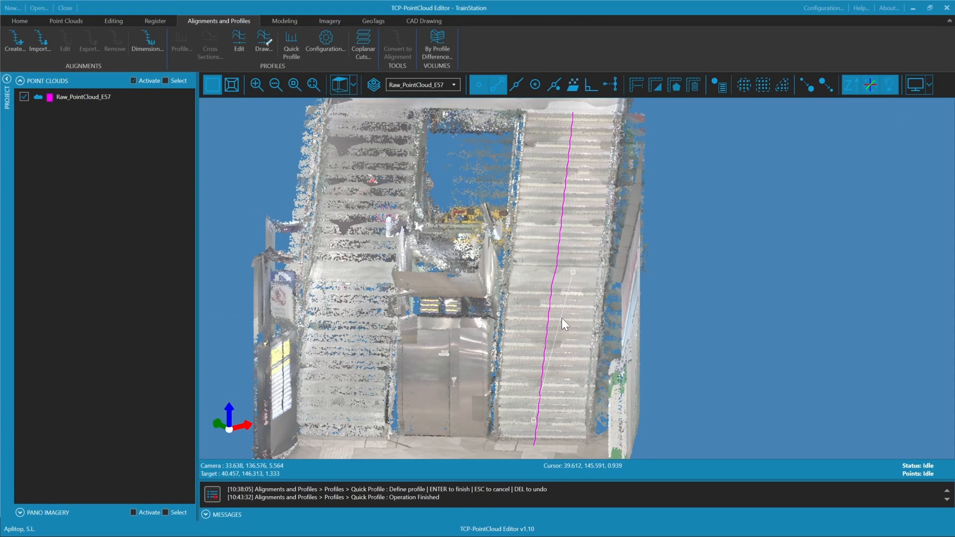
middle_drag(560, 240, 848, 311)
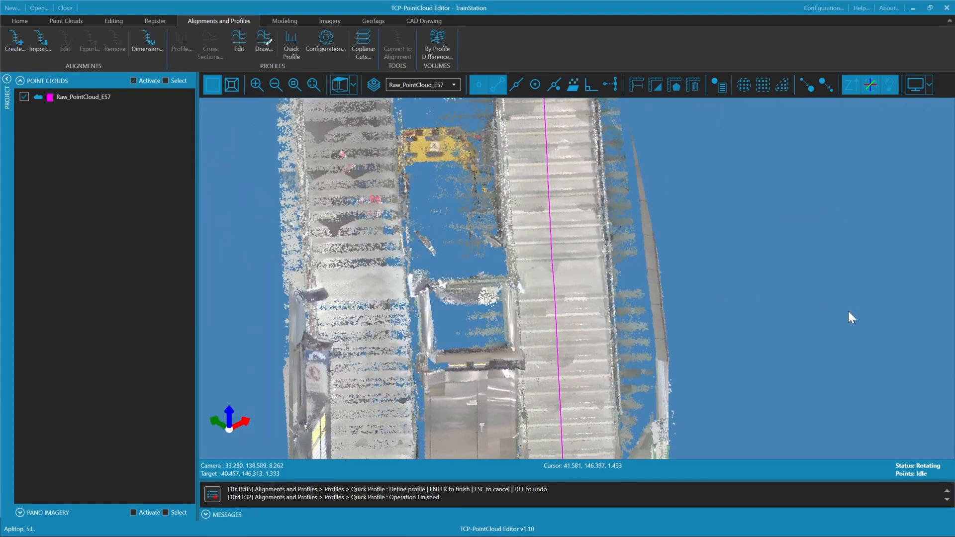
middle_drag(559, 306, 452, 224)
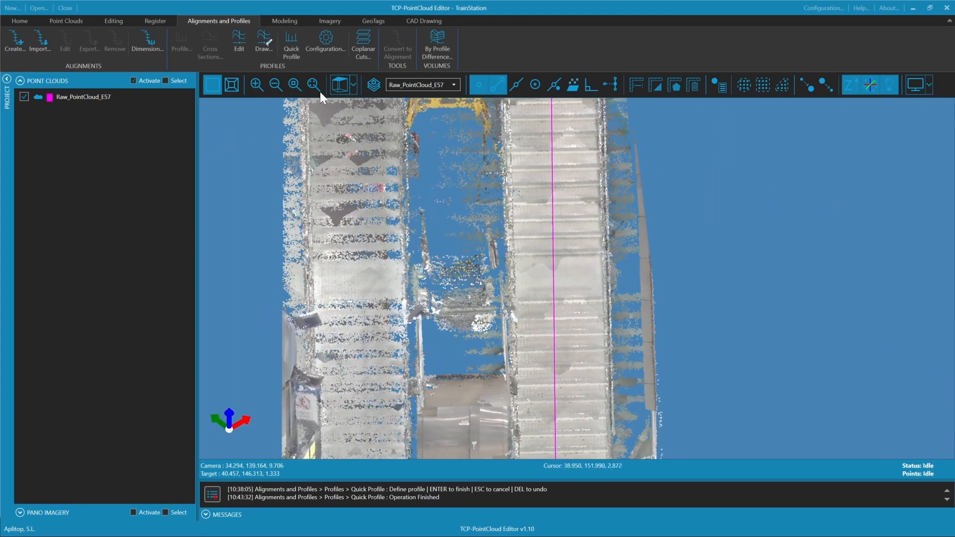
click(339, 85)
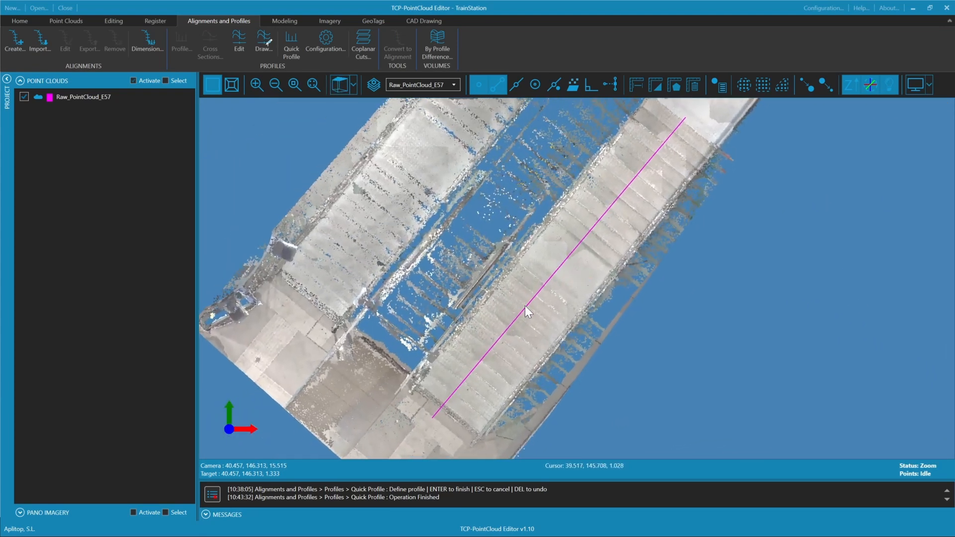
click(559, 269)
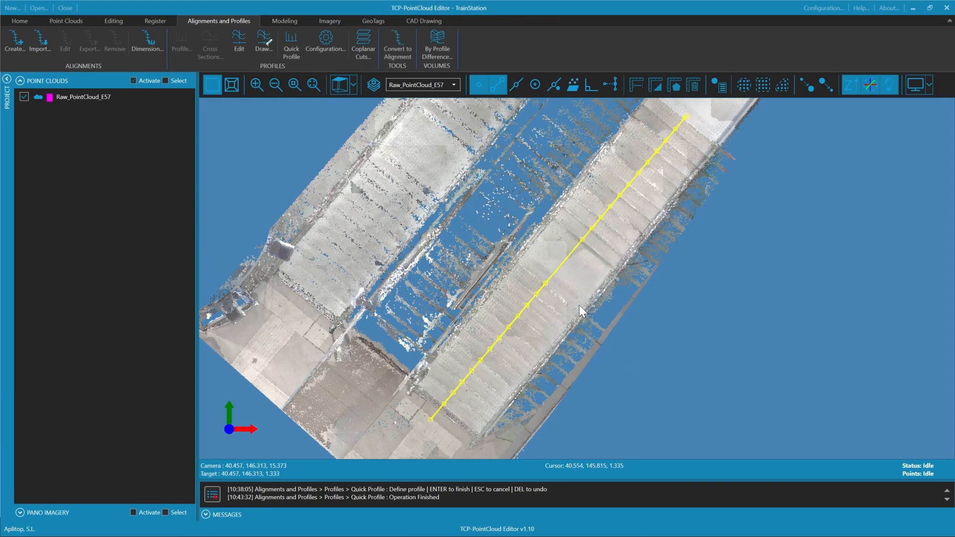
Start extruding the polyline in Faces 3d mode, defining its translation from the lower edge of the landing to the stair's inner side
click(413, 21)
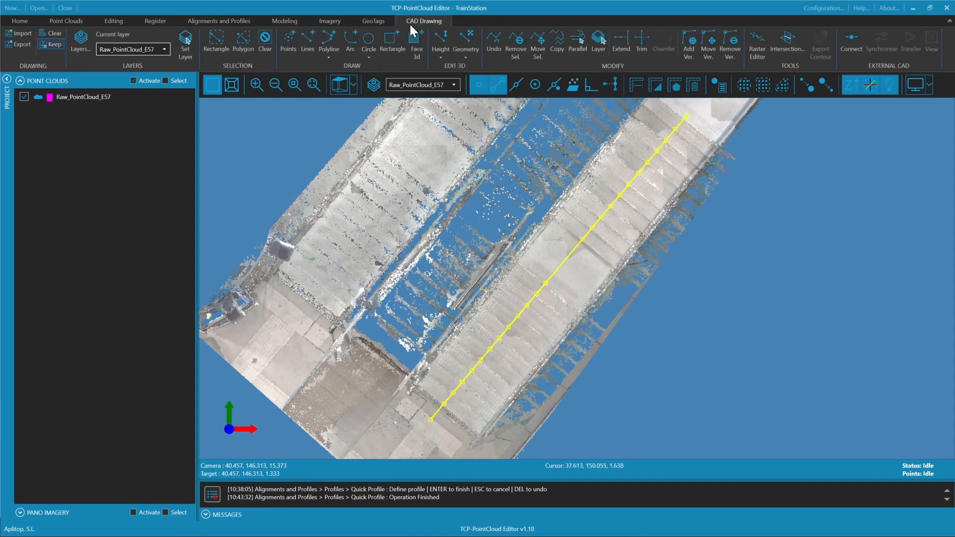
middle_drag(581, 235, 564, 262)
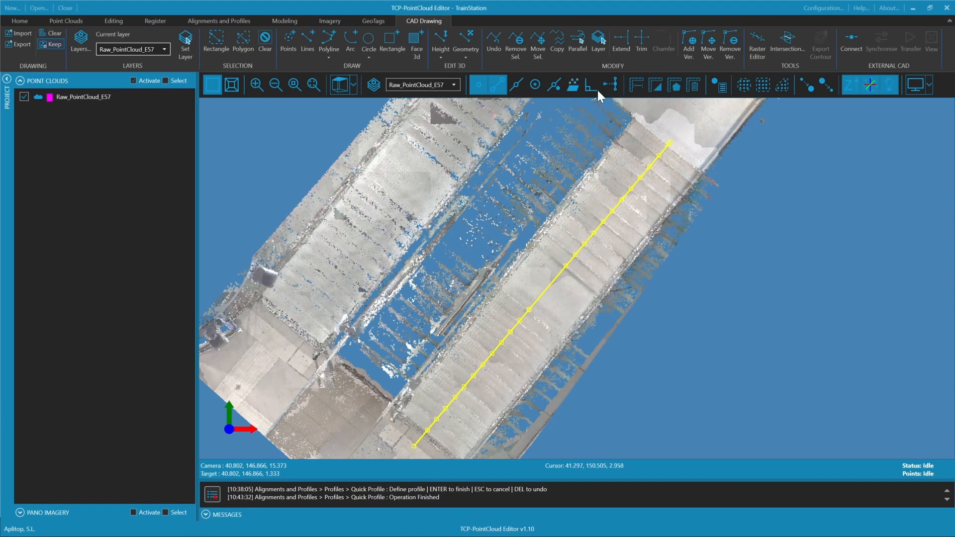
click(473, 52)
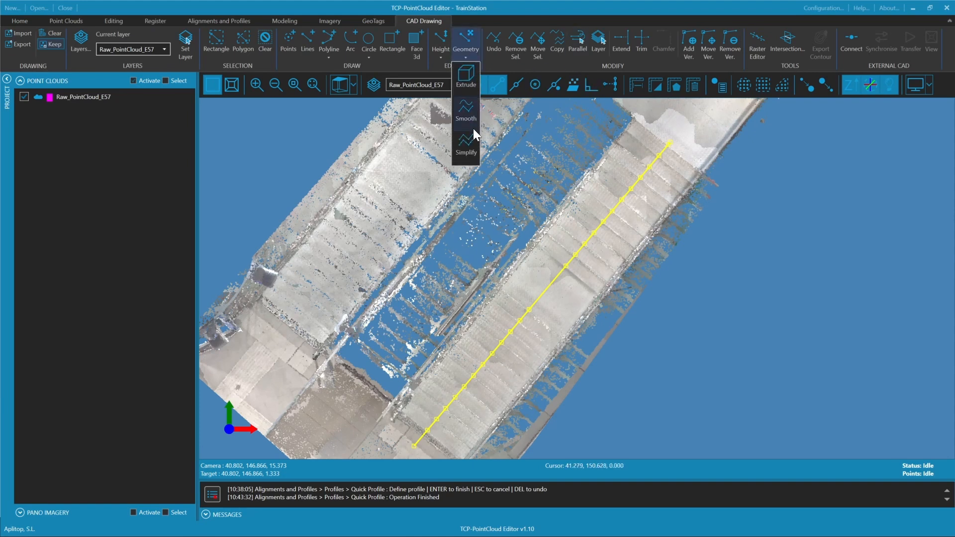
click(466, 78)
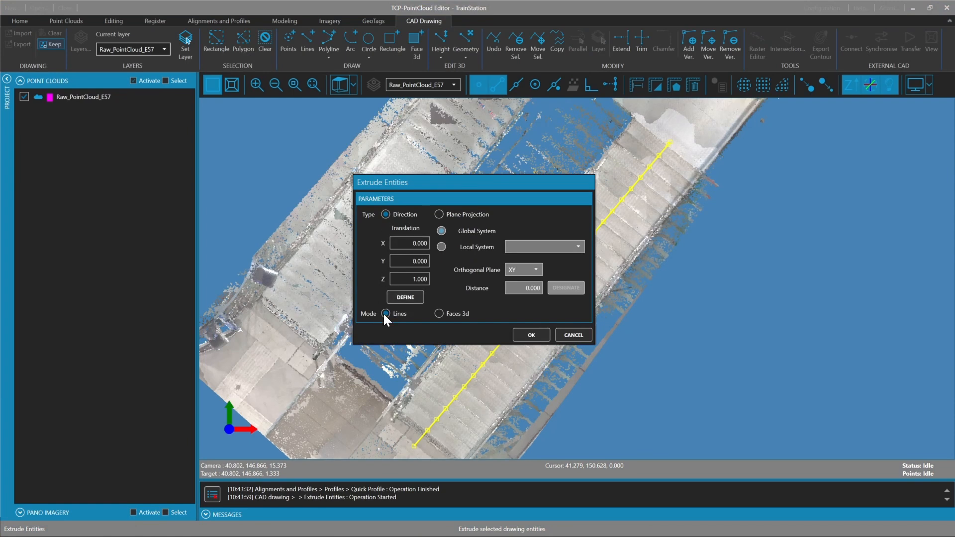
click(439, 313)
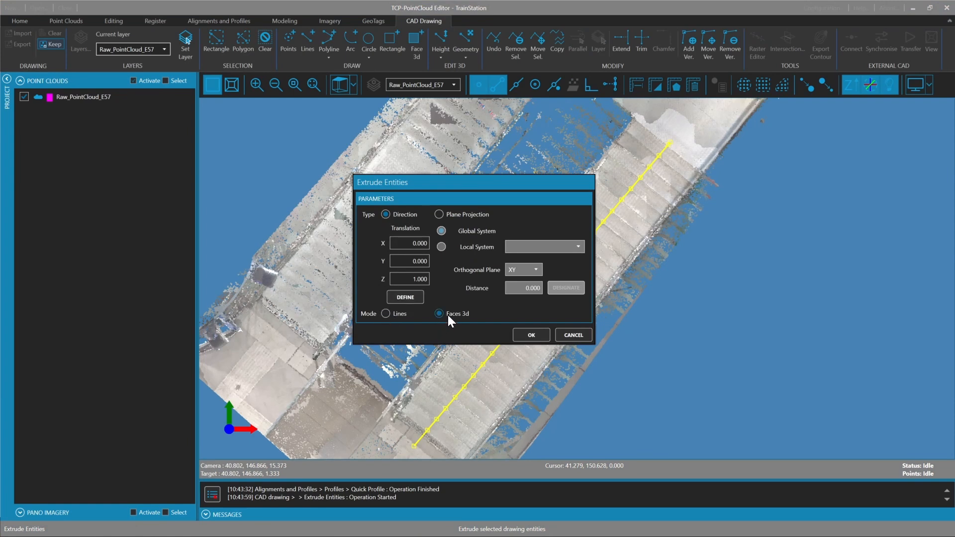
click(416, 297)
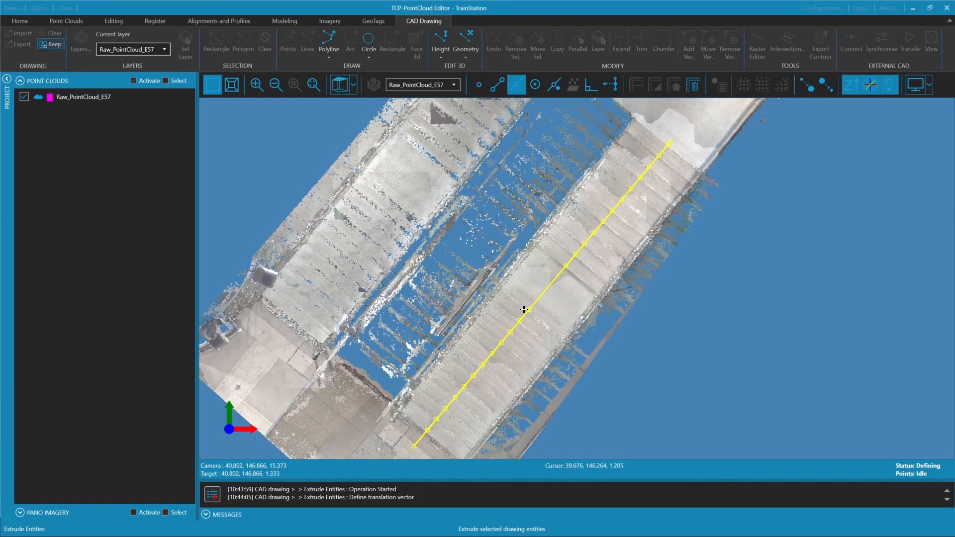
click(479, 87)
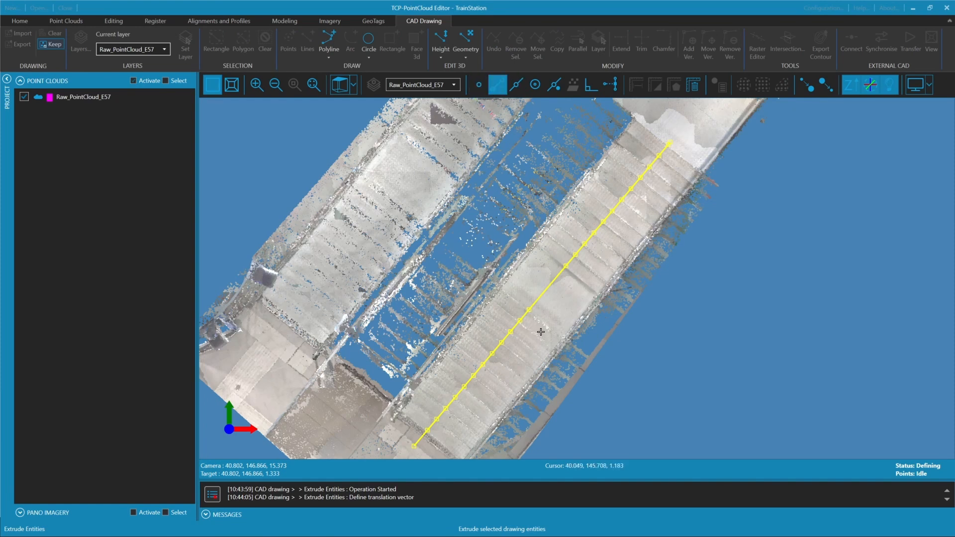
click(528, 310)
click(501, 288)
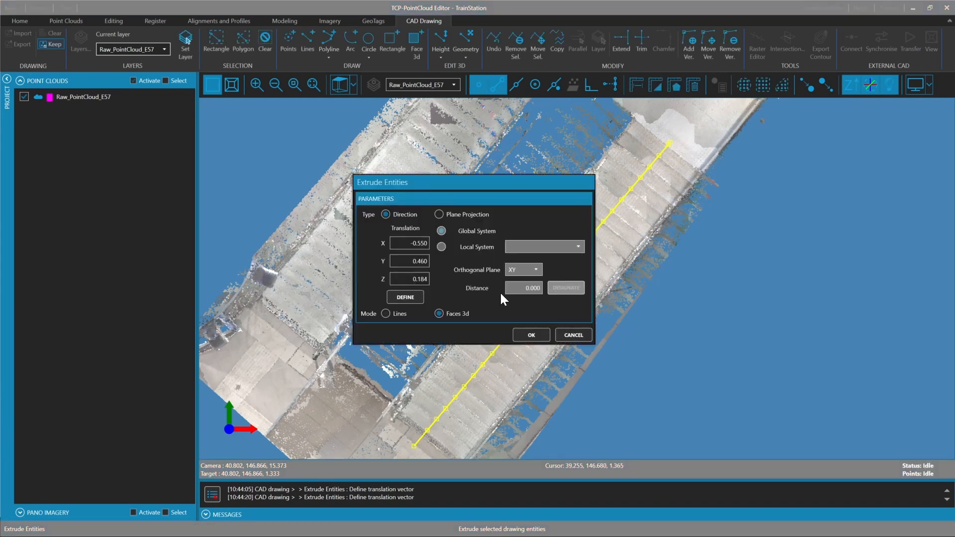
Set the Z translation to 0 and extrude the polyline by X -0.550 and Y 0.460
drag(411, 279, 491, 274)
drag(449, 184, 293, 164)
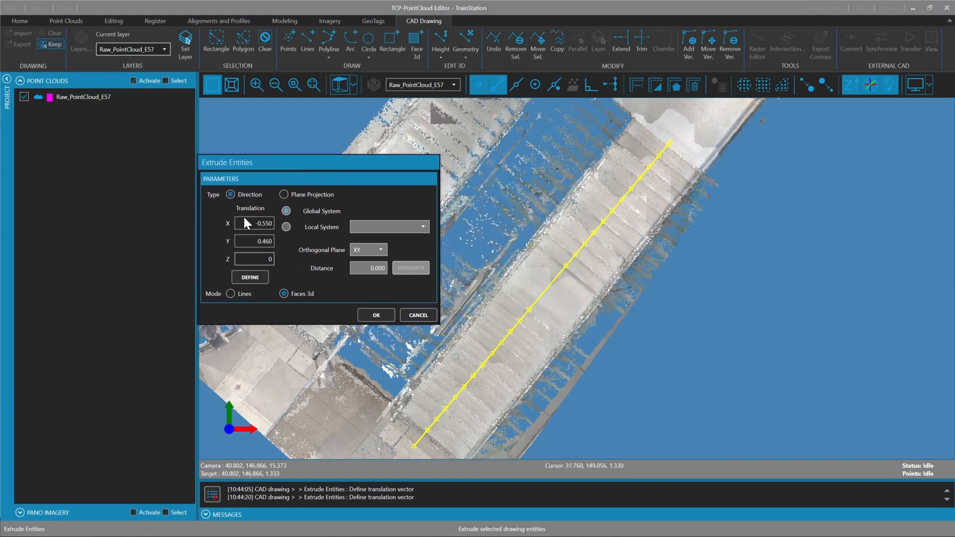
click(257, 241)
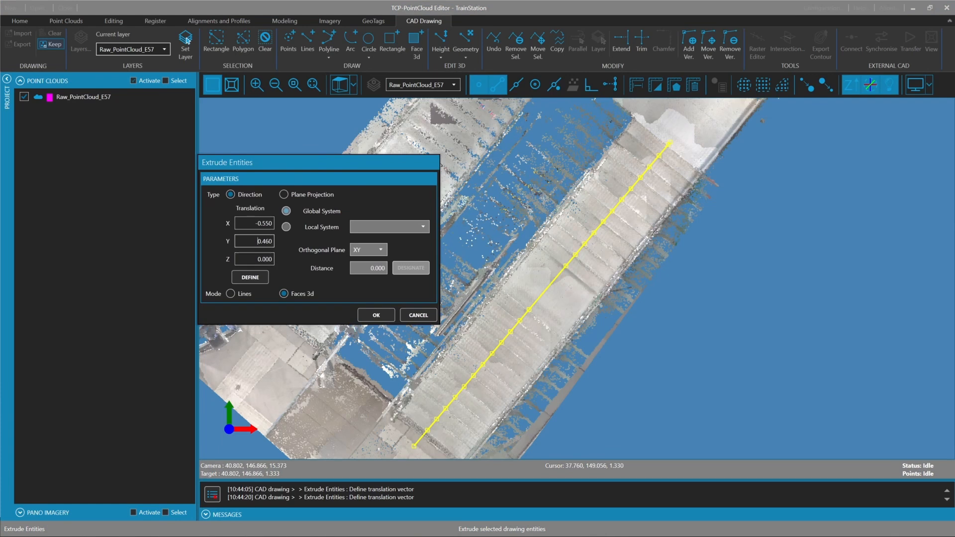
click(371, 314)
Extrude the same polyline as 3D faces to the stair's outer side, with translation X 0.767, Y -0.617 and Z 0
click(538, 299)
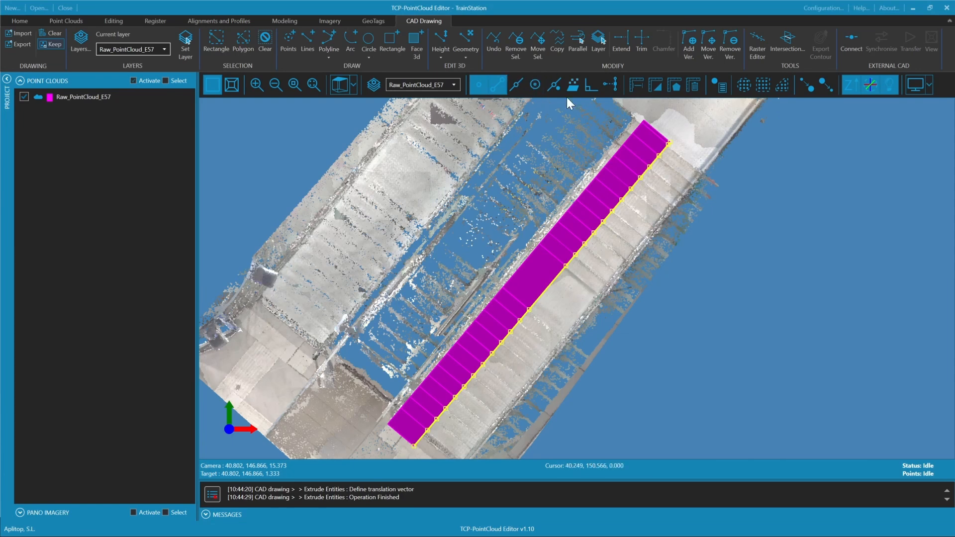
click(466, 50)
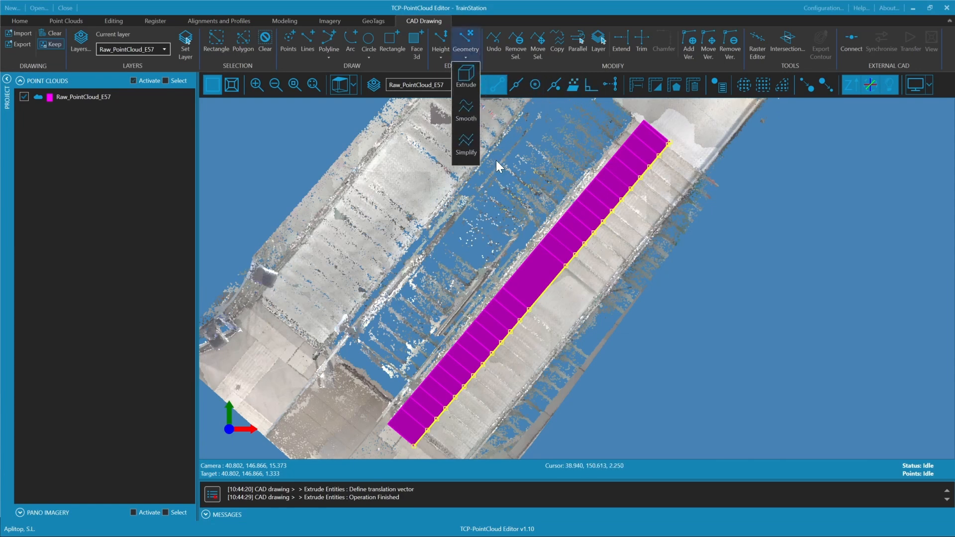
click(472, 78)
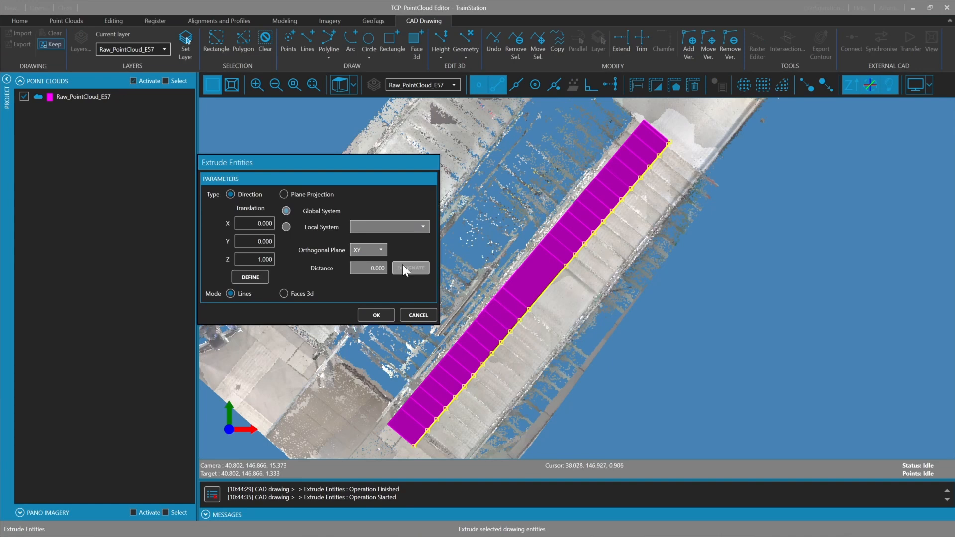
click(250, 277)
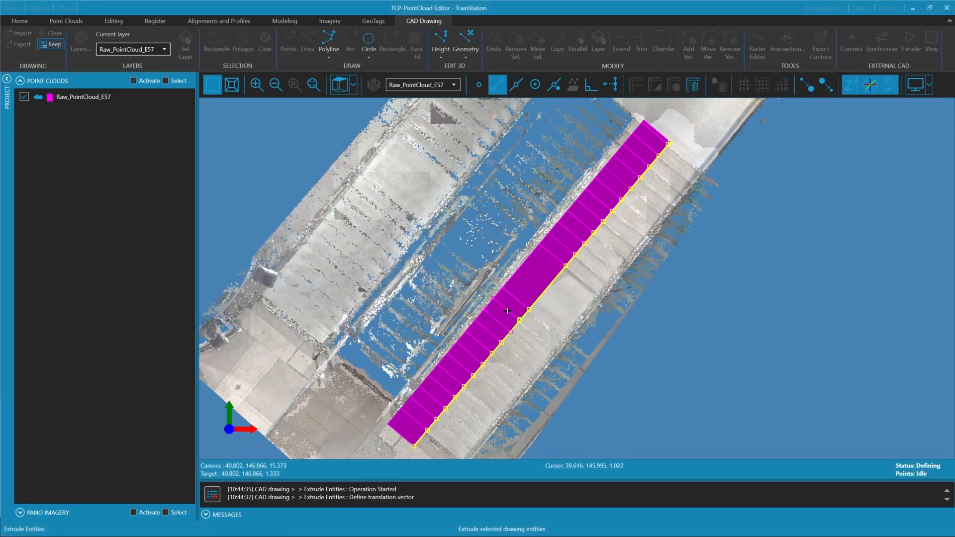
click(527, 309)
click(478, 85)
click(565, 339)
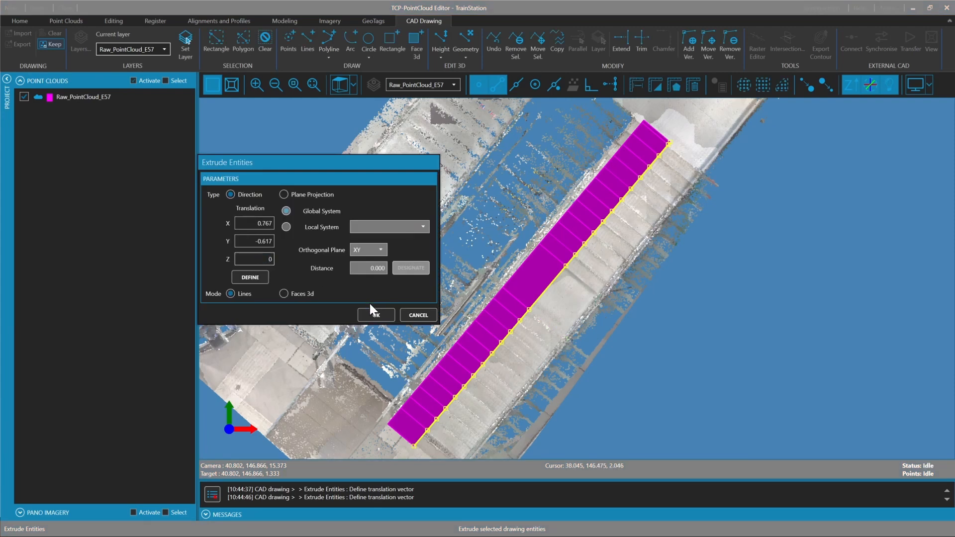
click(298, 293)
click(386, 319)
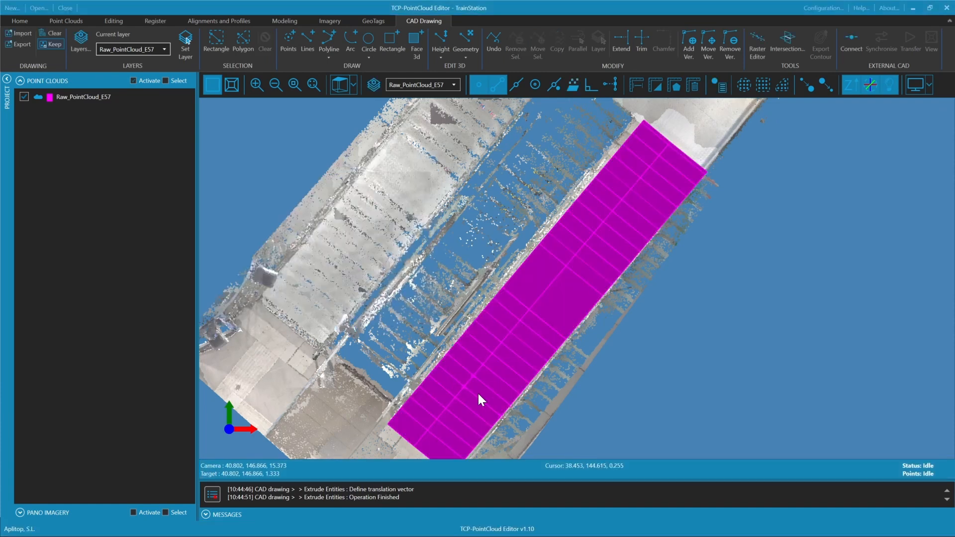
Examine the extruded stair faces against the point cloud from several angles, with the Keep drawing option off and on again
middle_drag(520, 368, 674, 287)
scroll(675, 287, down, 4)
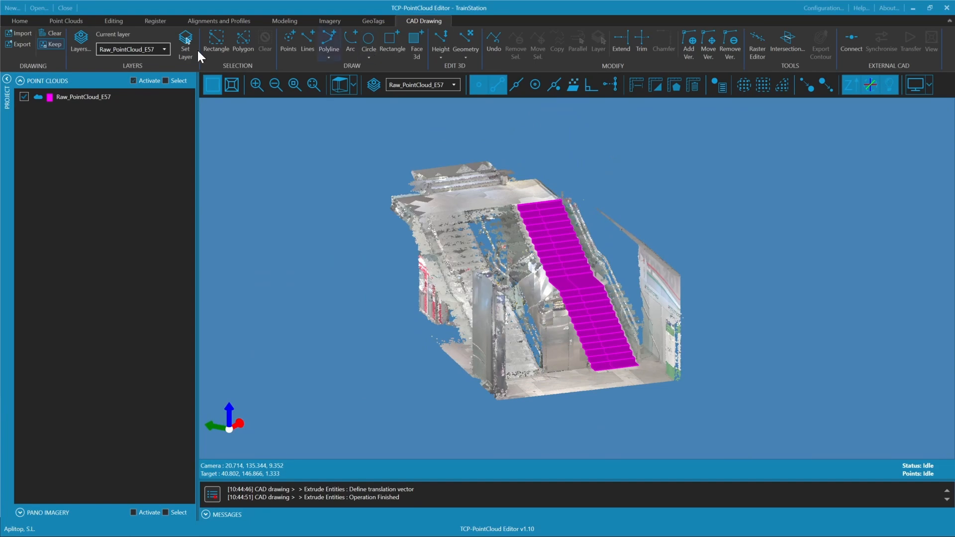
click(50, 43)
scroll(498, 249, up, 6)
middle_drag(497, 262, 368, 244)
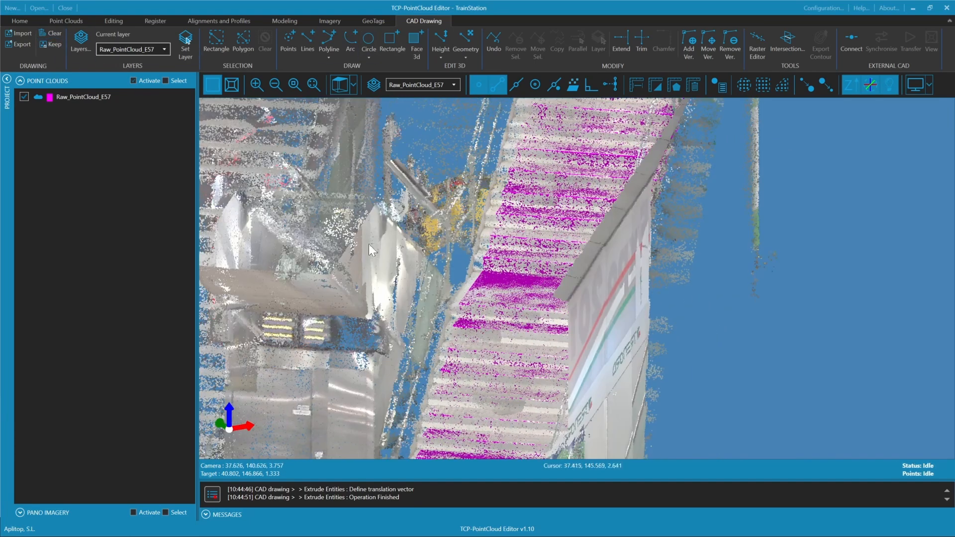
click(49, 46)
scroll(469, 278, down, 5)
middle_drag(468, 278, 747, 309)
scroll(553, 308, up, 4)
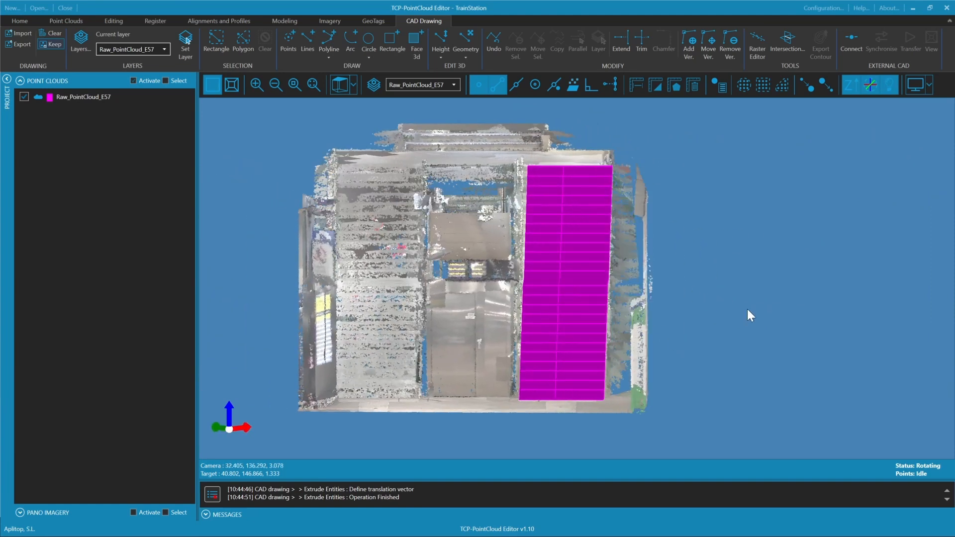
middle_drag(748, 309, 499, 378)
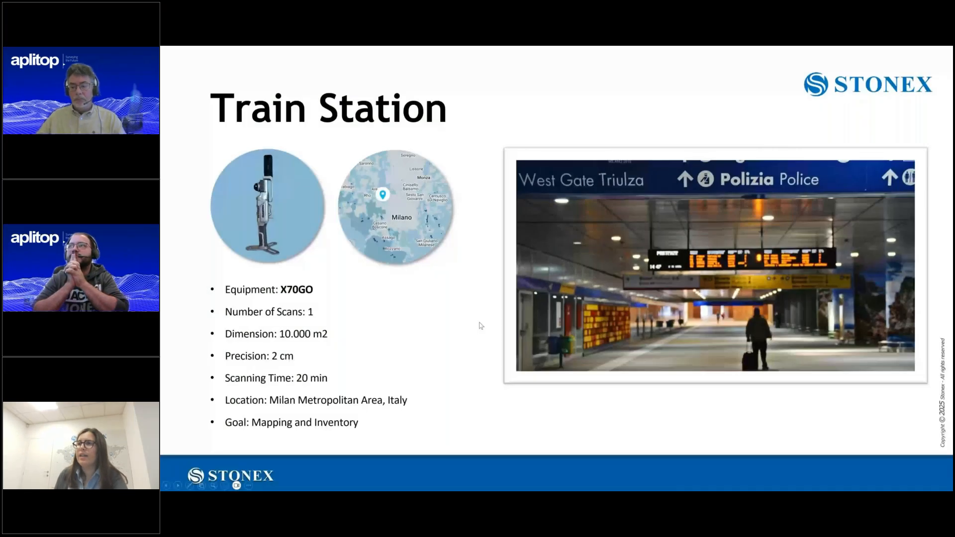
click(478, 327)
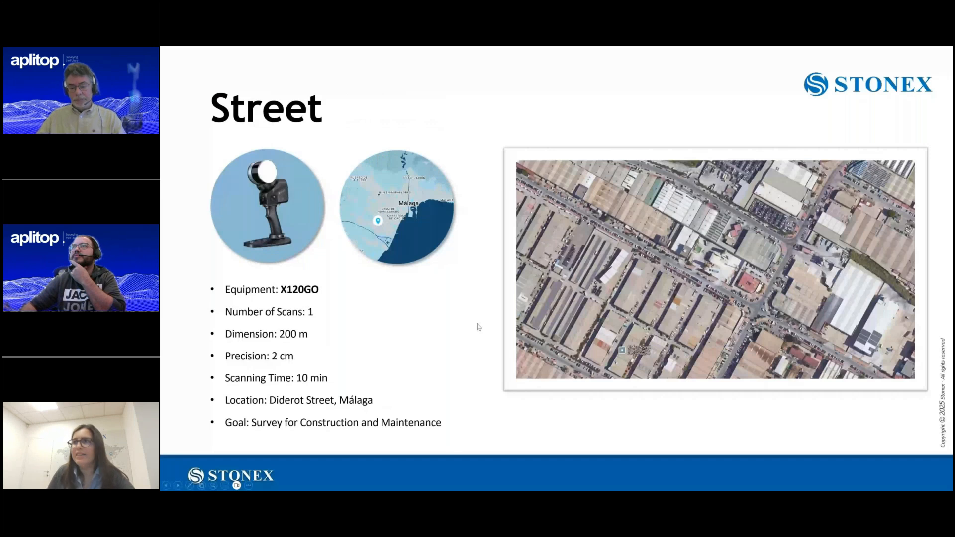
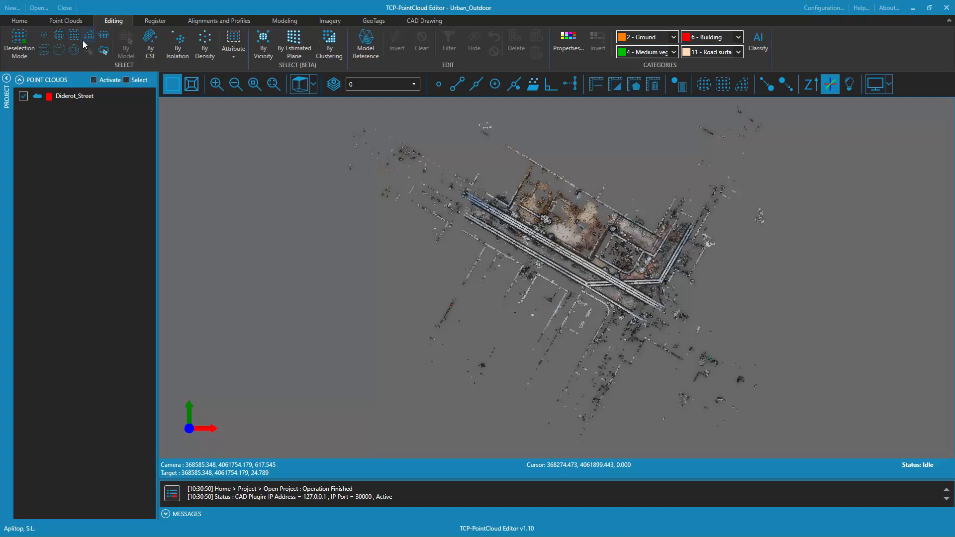
Select the central street and plot area of the Diderot_Street cloud with a polygon and filter the view to those points
click(88, 34)
click(463, 220)
click(647, 325)
click(696, 240)
click(658, 216)
click(652, 226)
click(532, 157)
click(508, 203)
click(481, 188)
right_click(481, 187)
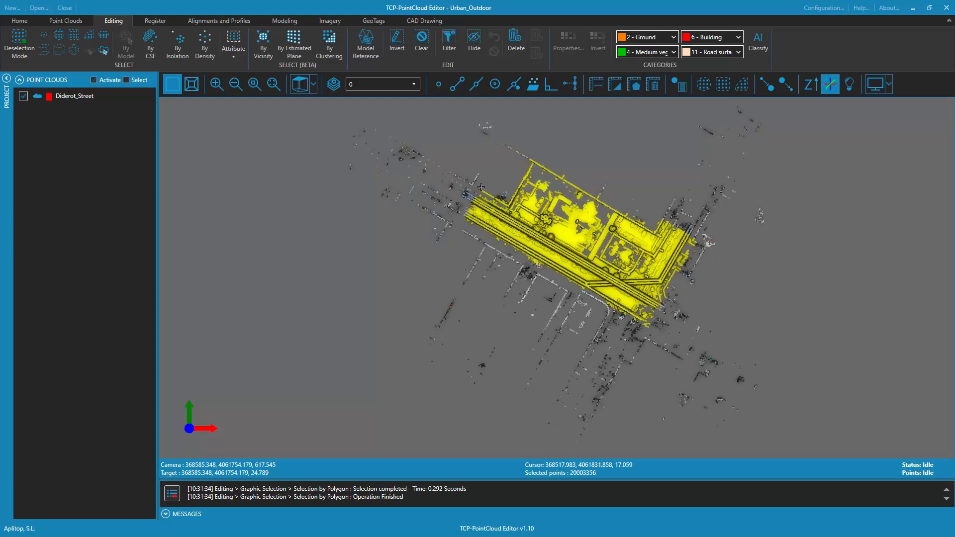
click(450, 48)
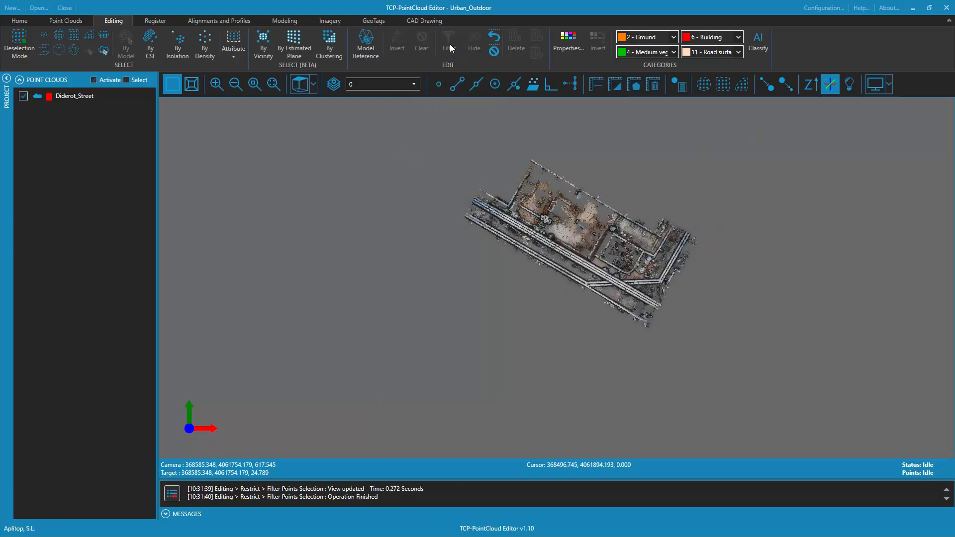
Start a selection by elevation in a levelled side view, picking an upper elevation of 7.338 just beneath the ground
click(275, 85)
drag(556, 314, 563, 196)
drag(590, 313, 547, 222)
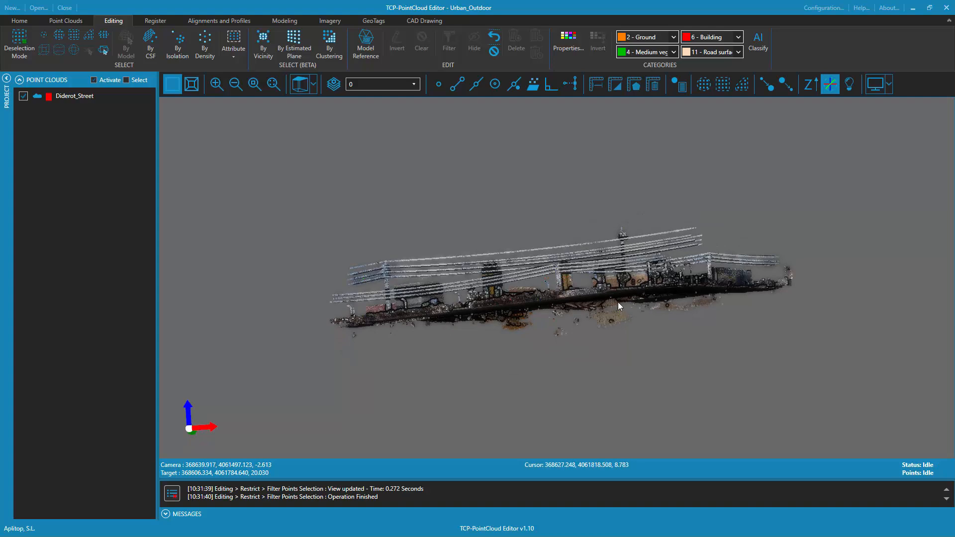
scroll(675, 308, up, 5)
drag(701, 304, 595, 297)
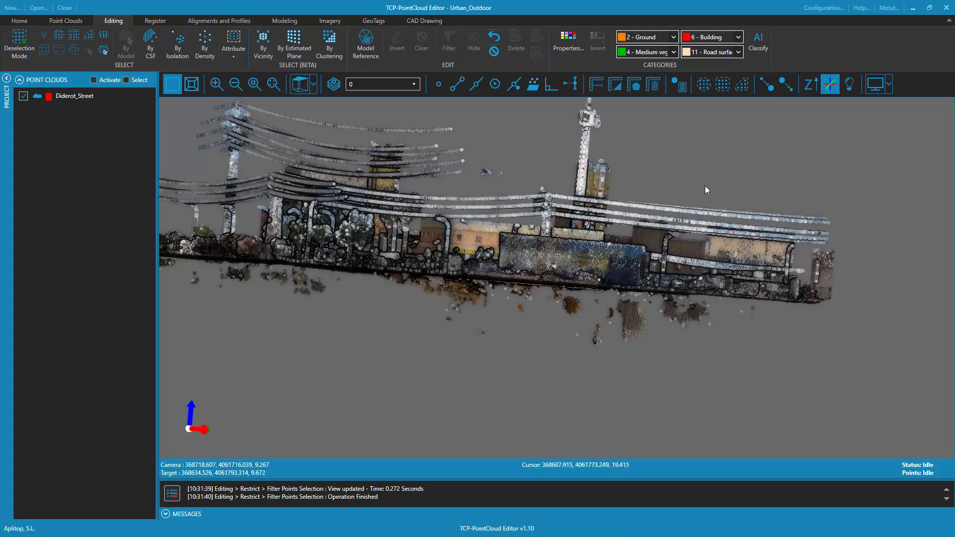
click(810, 87)
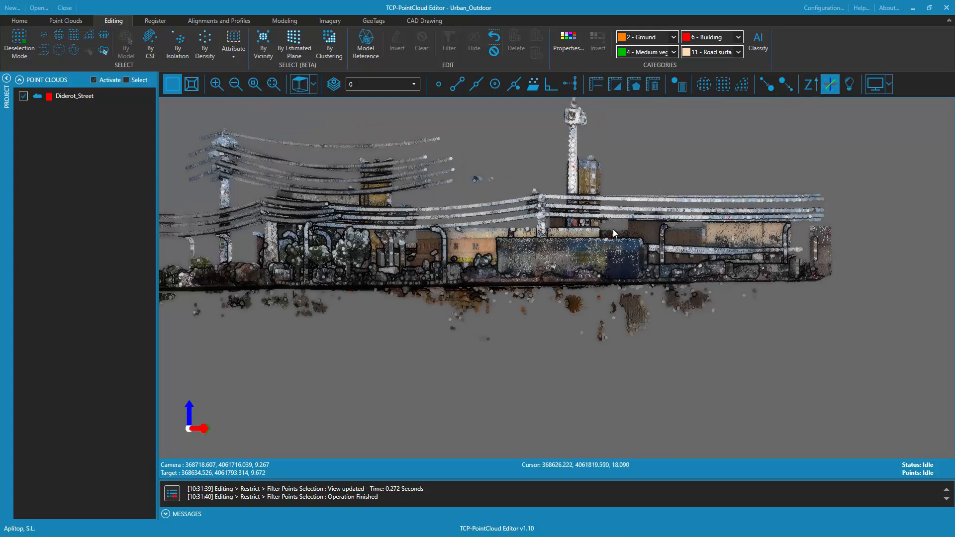
click(104, 36)
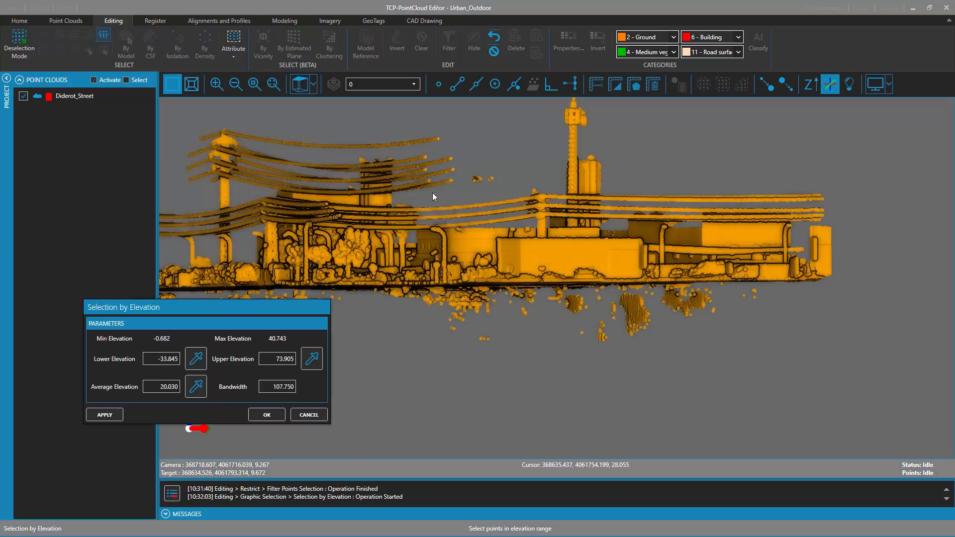
drag(302, 310, 348, 197)
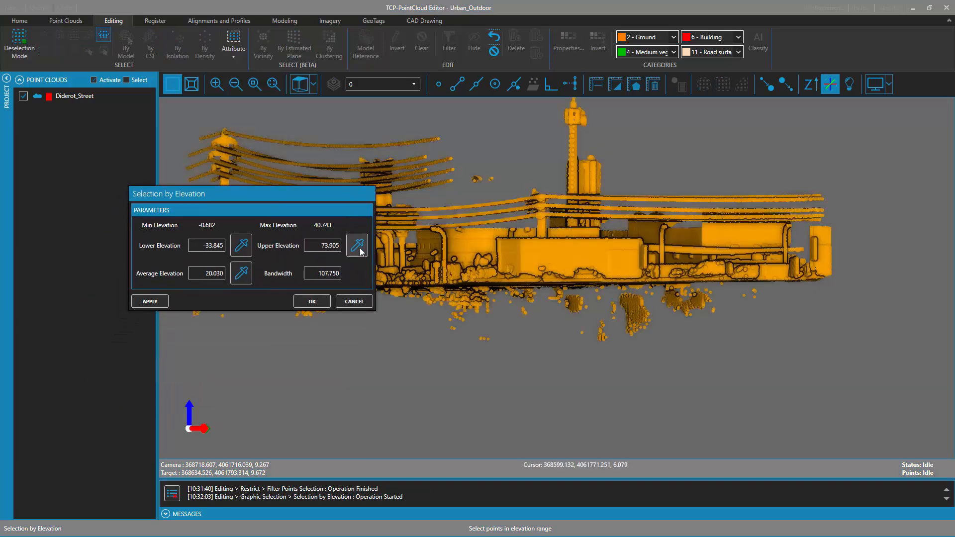
click(360, 249)
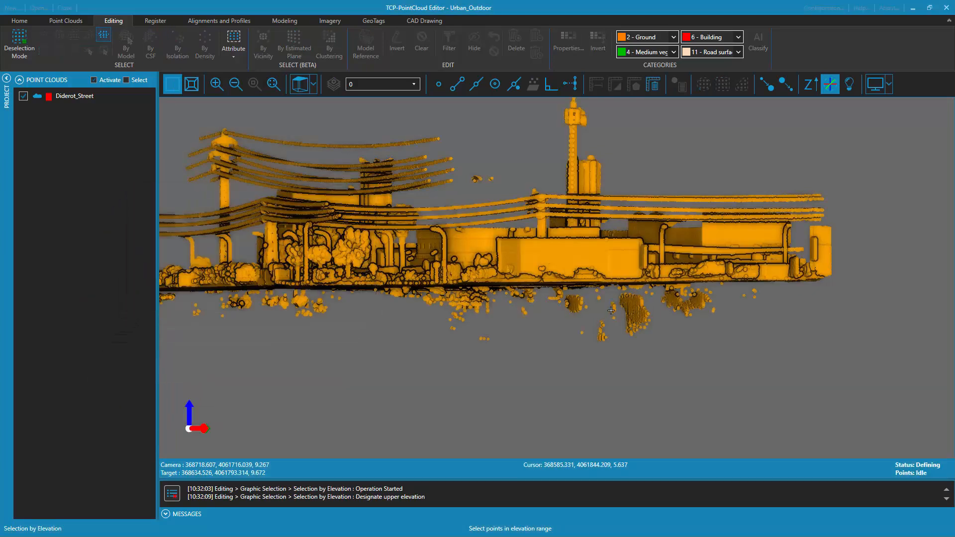
click(596, 290)
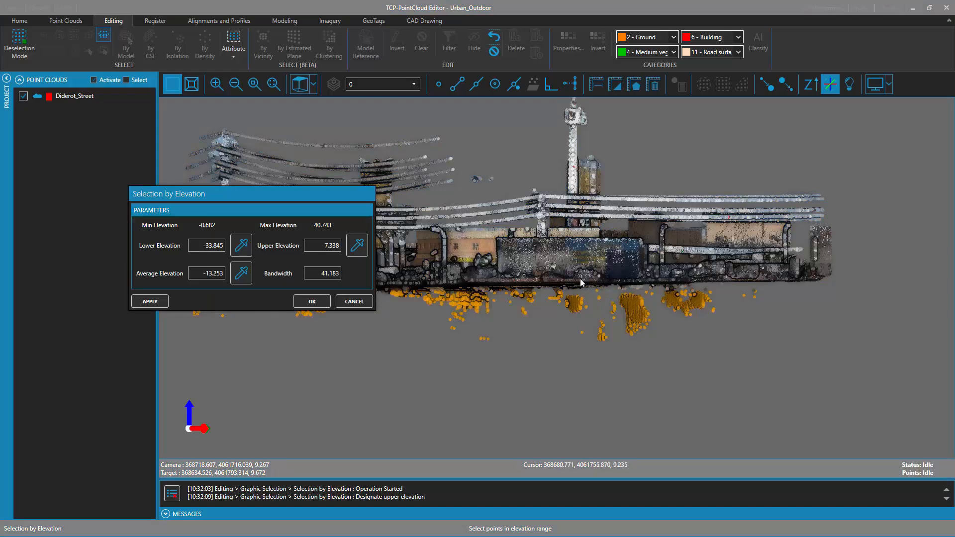
Raise the upper elevation to 7.95, select the stray points below the ground and hide them
double_click(581, 281)
scroll(581, 281, up, 5)
drag(685, 300, 699, 299)
drag(699, 300, 704, 301)
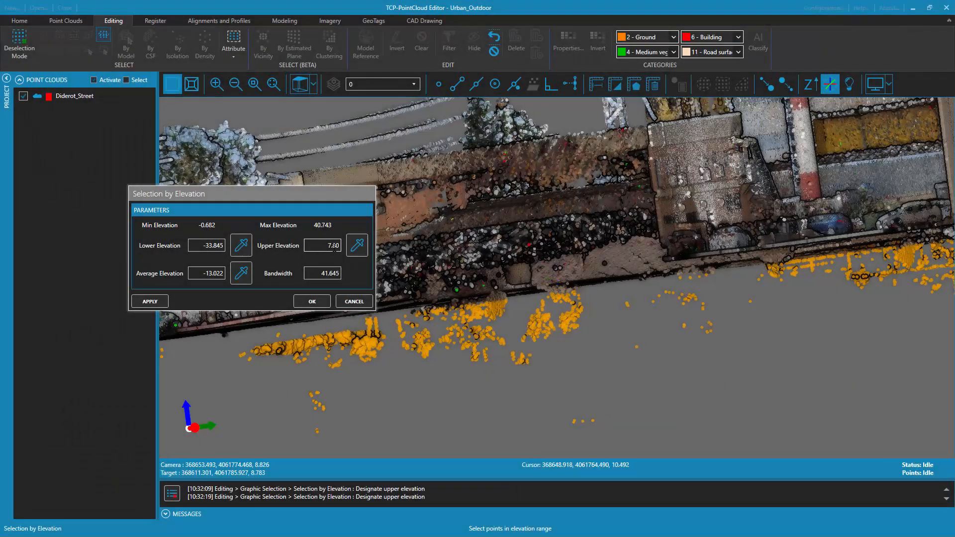
drag(333, 247, 341, 247)
text(95)
drag(560, 278, 538, 299)
scroll(671, 311, down, 6)
middle_drag(539, 299, 588, 327)
drag(588, 327, 641, 356)
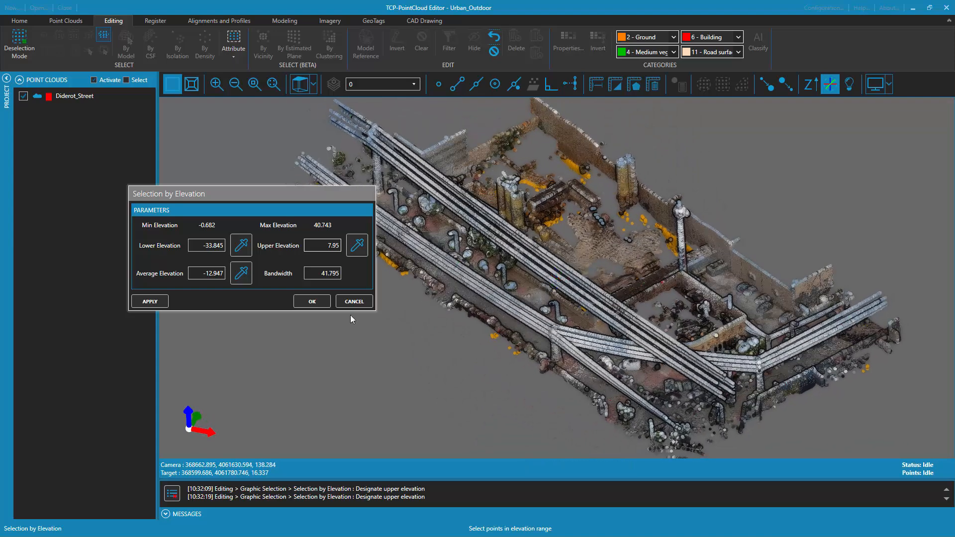
click(312, 303)
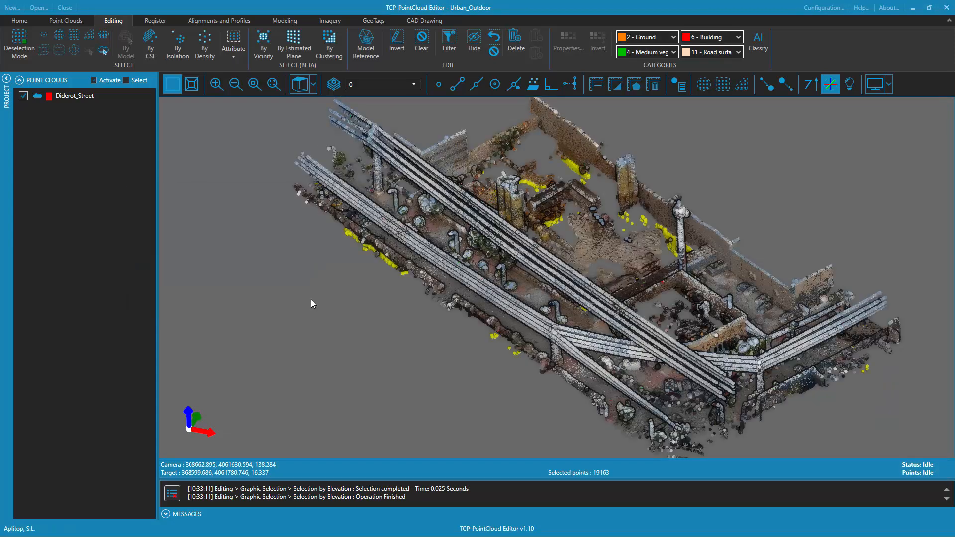
click(473, 44)
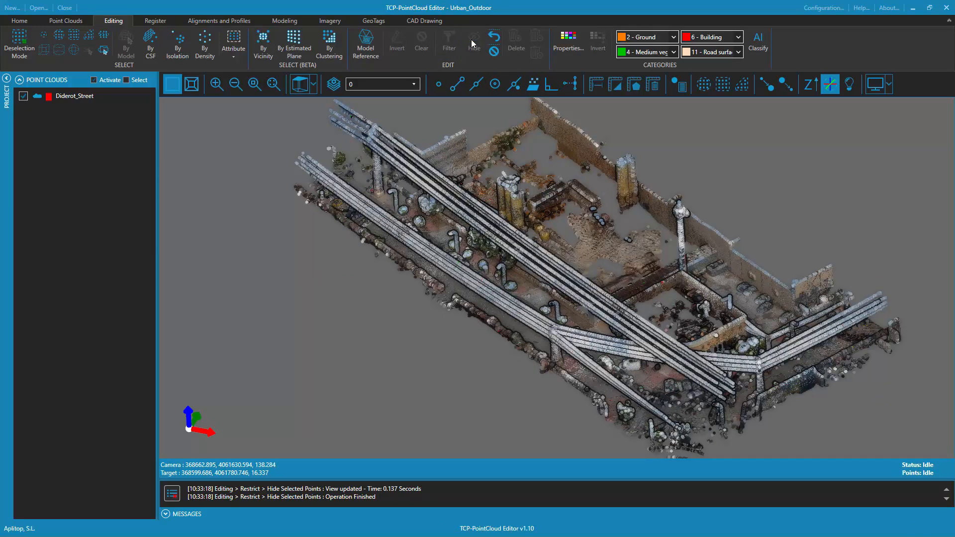
Select redundant points by density with a search radius of 0.010, check them on the walls and hide them
drag(497, 325, 543, 288)
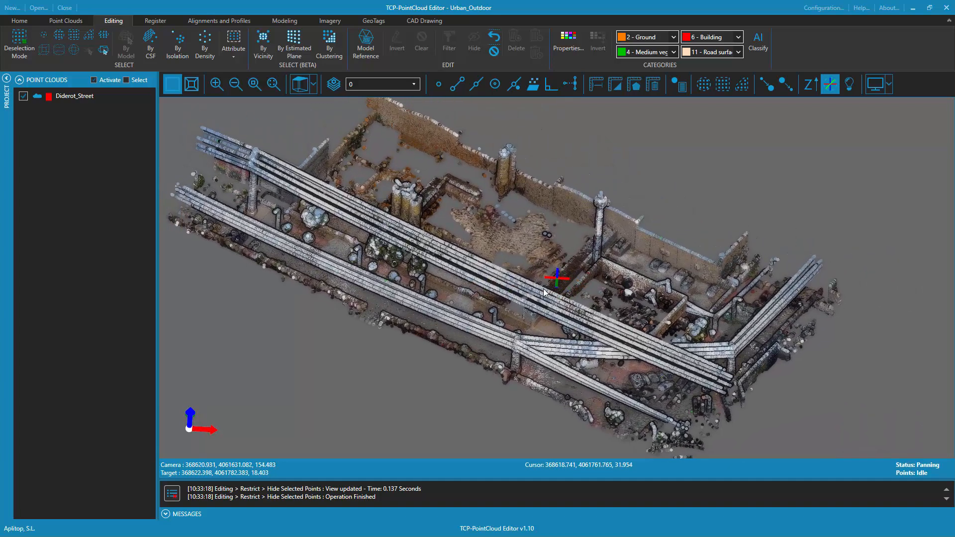
click(204, 45)
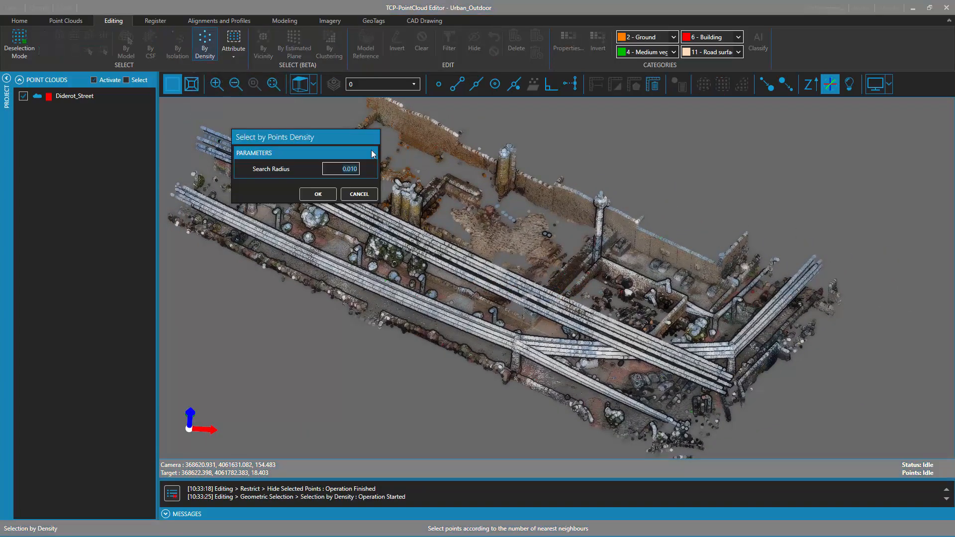
click(319, 194)
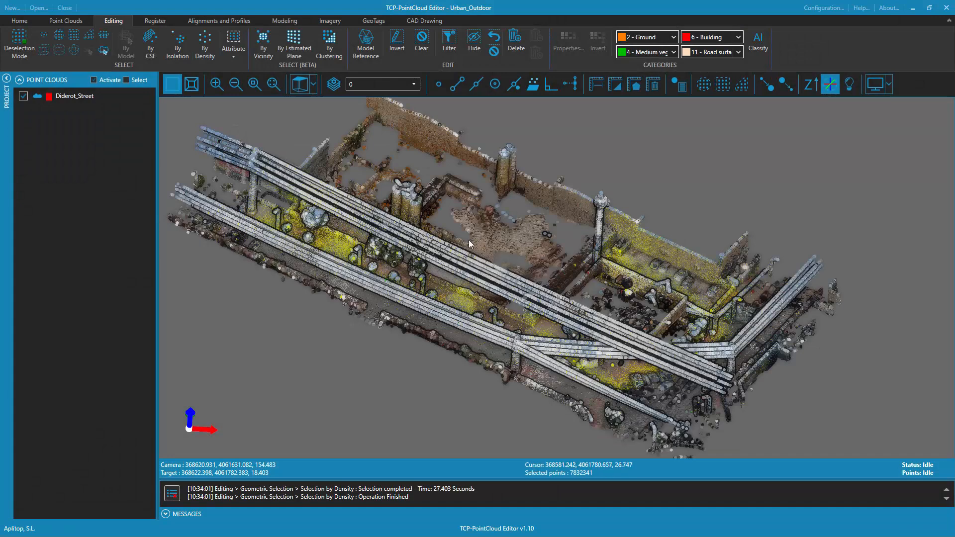
double_click(625, 231)
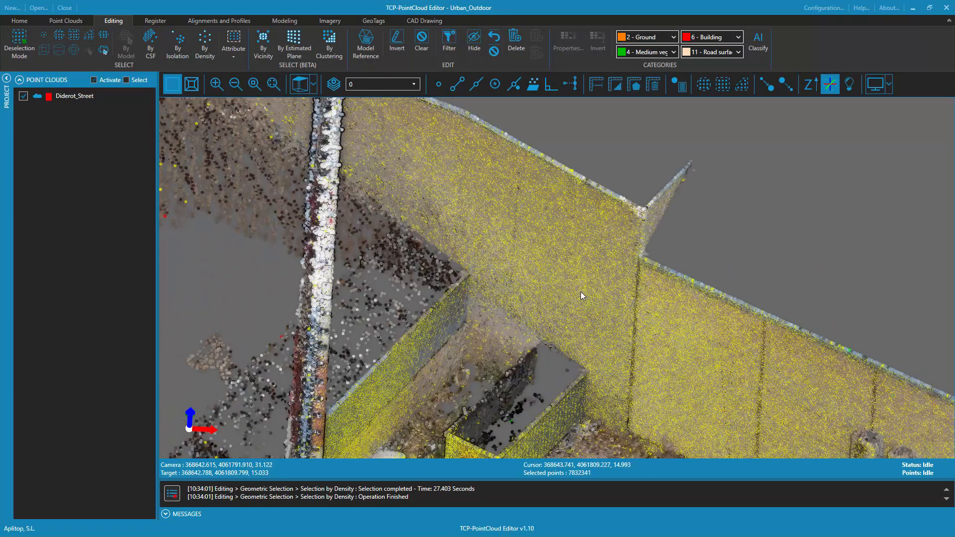
middle_drag(462, 213, 656, 231)
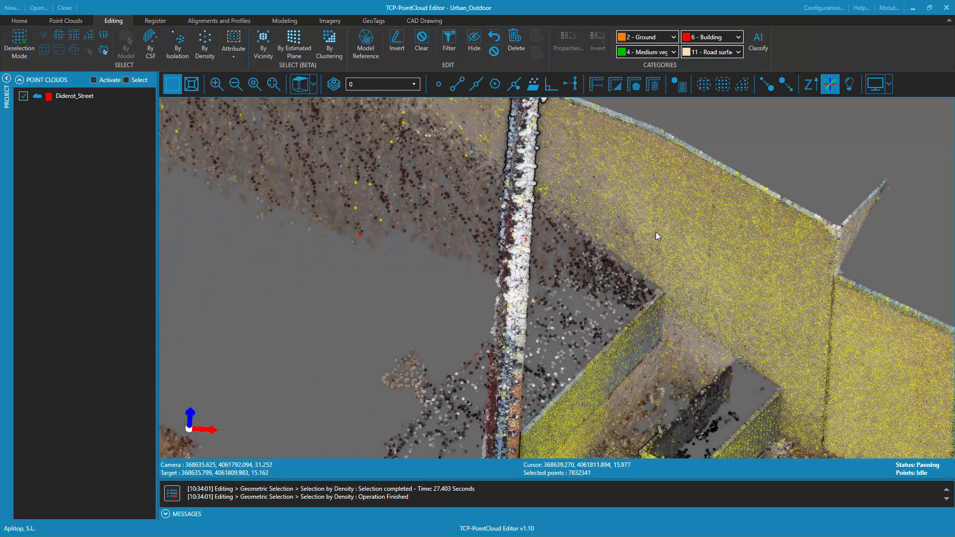
scroll(434, 175, down, 10)
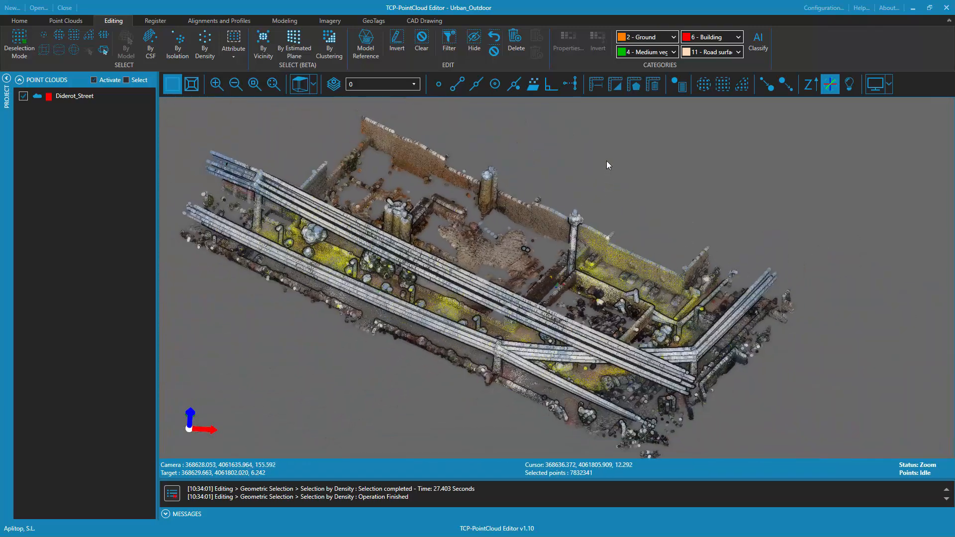
middle_drag(572, 199, 637, 192)
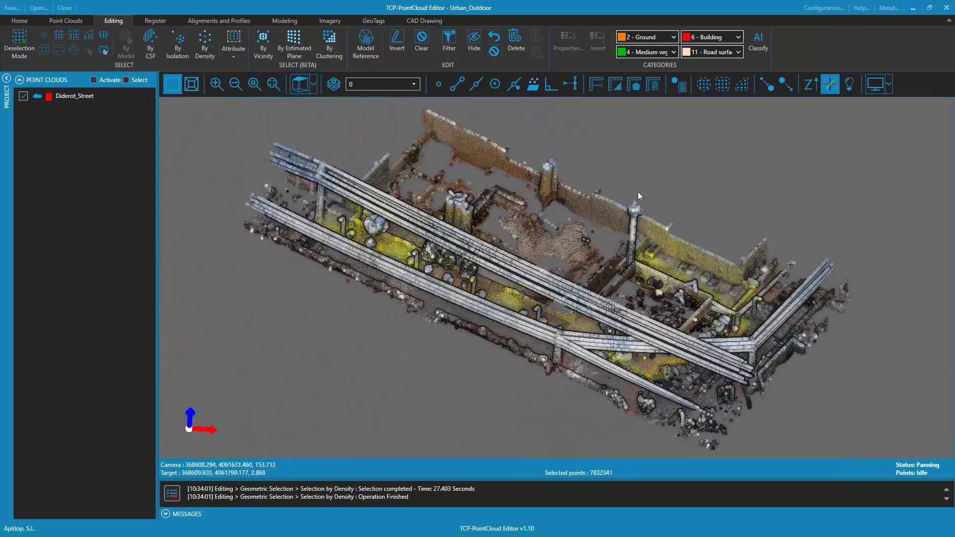
click(473, 45)
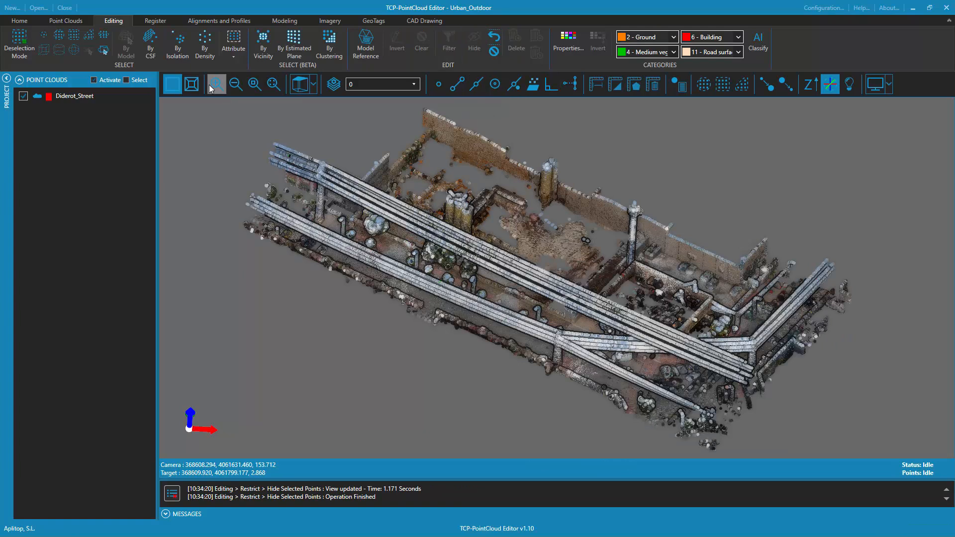
Select isolated points using a search radius of 0.25 and 2 as the number of points
click(177, 45)
click(515, 256)
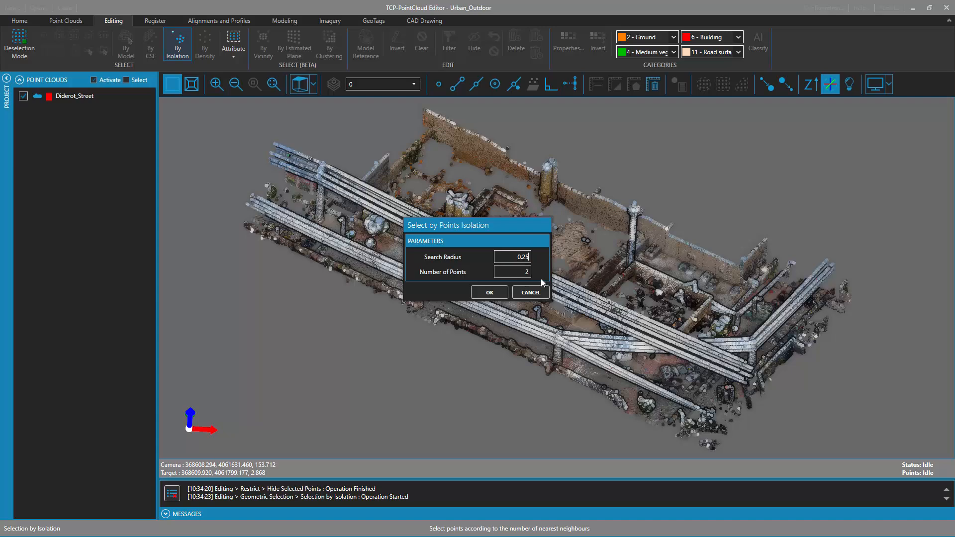
click(490, 292)
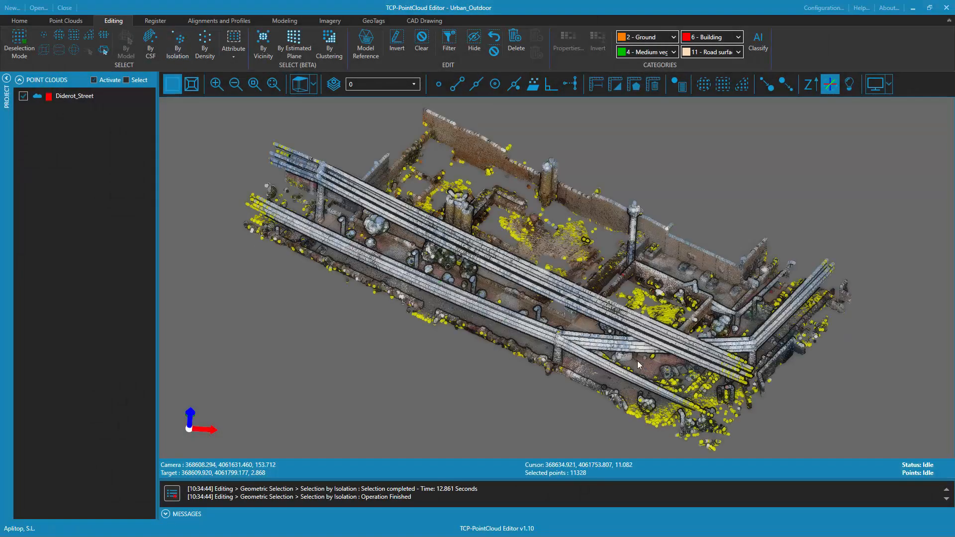
Inspect the selected isolated points up close at the site's edge and in the walled yard, and hide them
scroll(709, 373, up, 3)
scroll(667, 249, up, 3)
scroll(666, 250, up, 5)
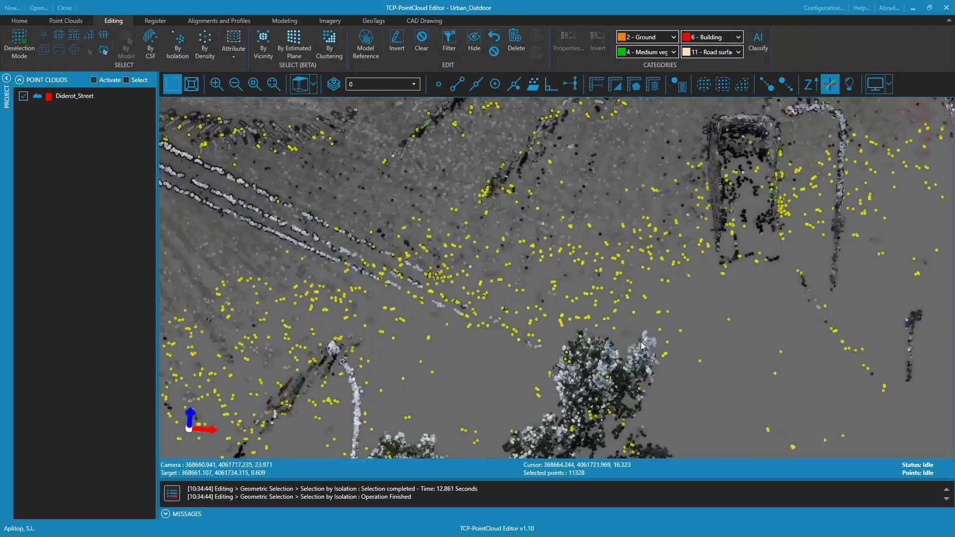
middle_drag(447, 403, 529, 356)
middle_drag(528, 266, 600, 232)
scroll(555, 136, down, 4)
scroll(599, 231, down, 3)
middle_drag(592, 286, 547, 292)
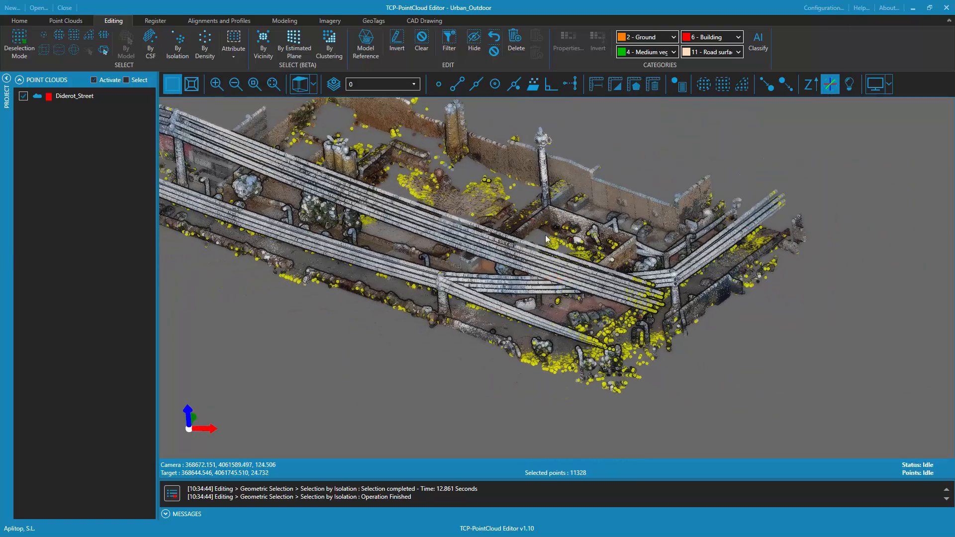
middle_drag(546, 236, 644, 277)
scroll(539, 244, up, 10)
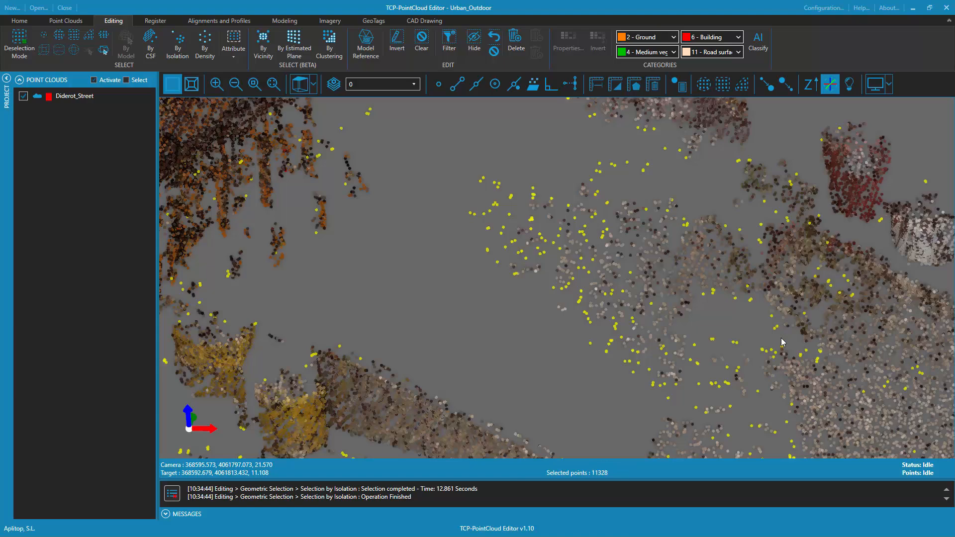
scroll(782, 341, down, 10)
scroll(684, 289, up, 1)
middle_drag(664, 312, 636, 276)
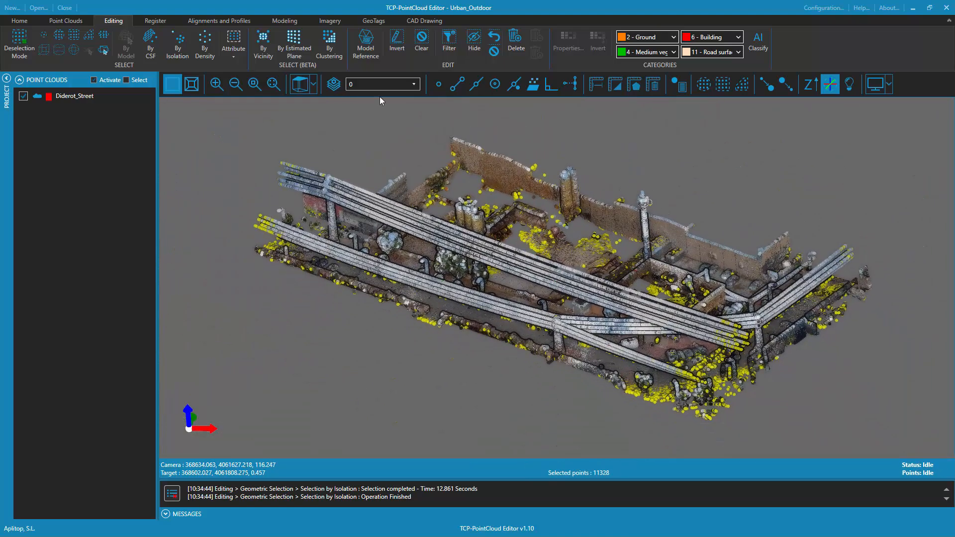
click(475, 40)
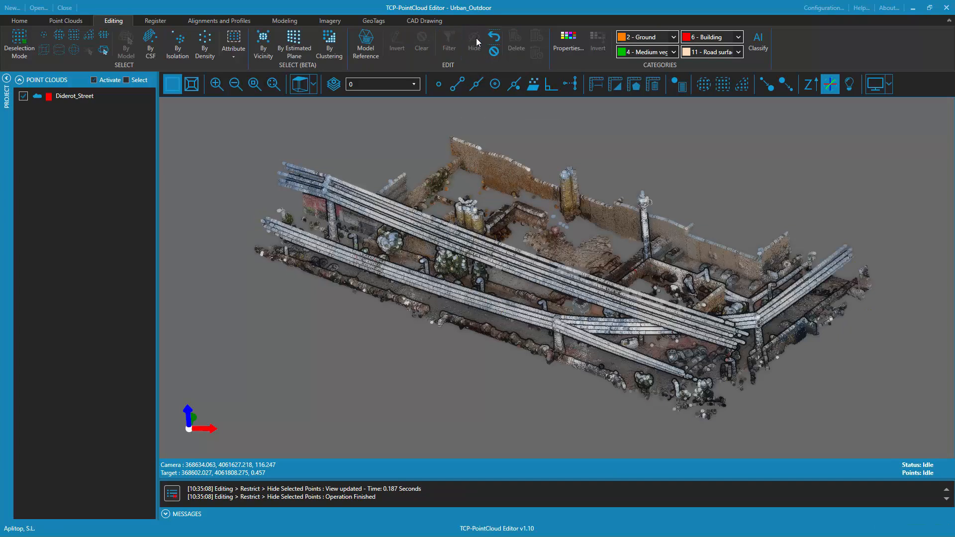
Clone the Diderot_Street cloud as Diderot_Street_Clean without including the filtered points
click(76, 97)
click(73, 22)
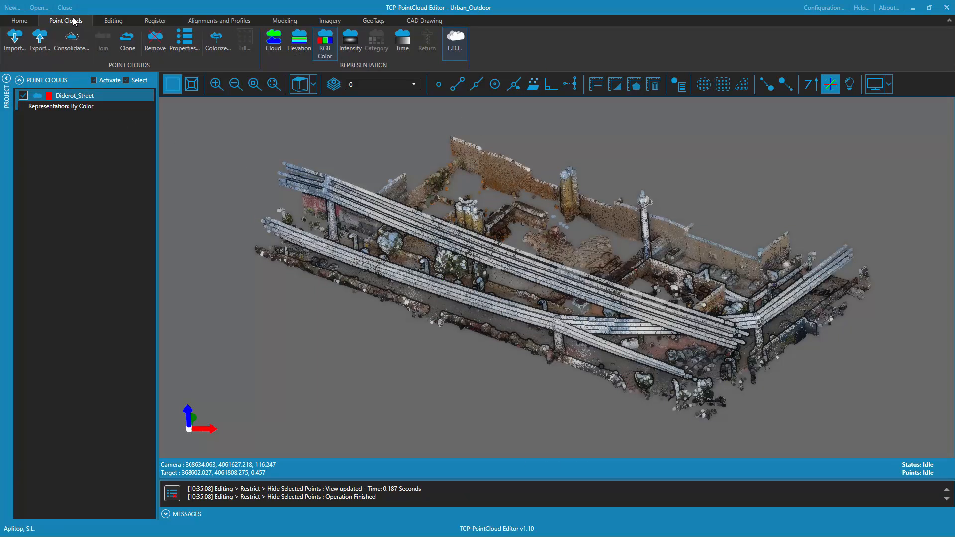
click(127, 41)
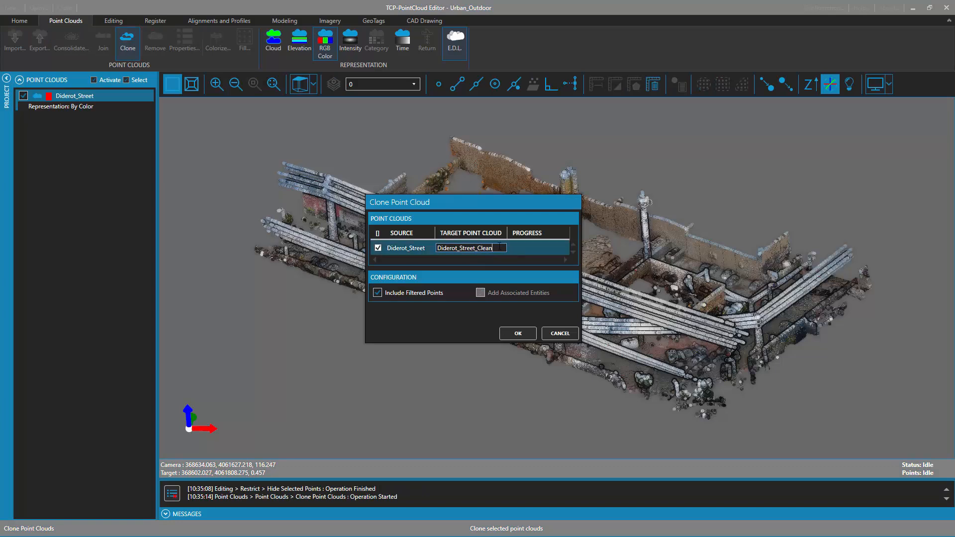
click(378, 294)
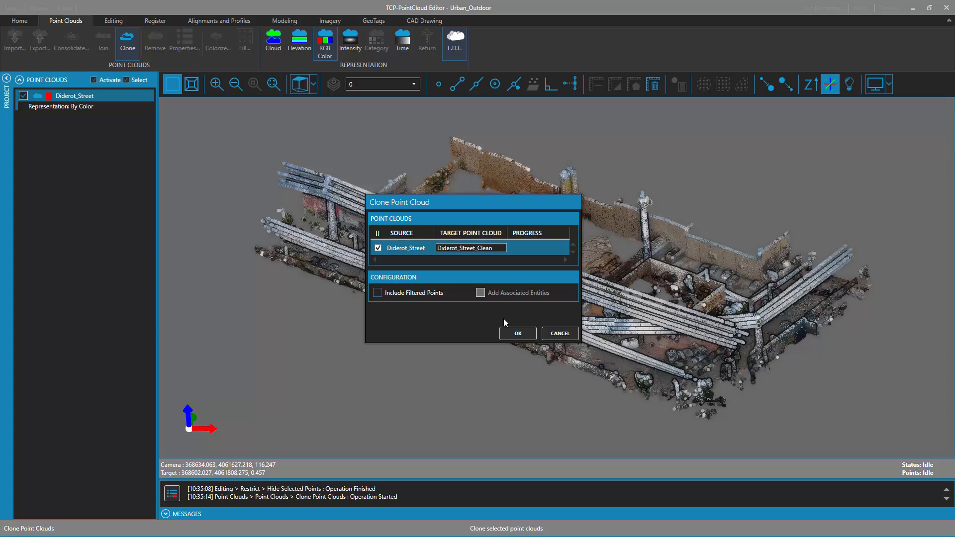
click(518, 333)
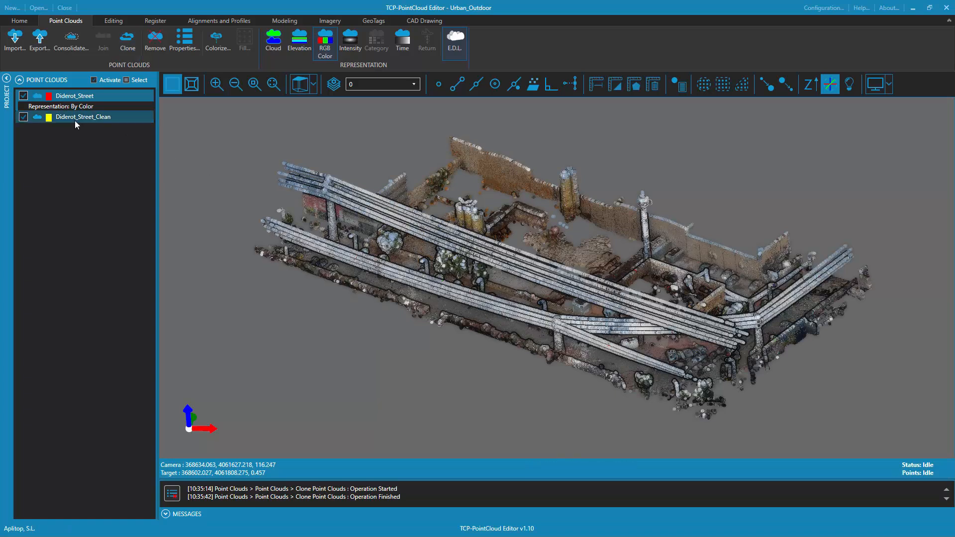
Deactivate the original Diderot_Street cloud and review its point cloud properties
click(23, 96)
drag(539, 174, 542, 283)
scroll(583, 287, down, 4)
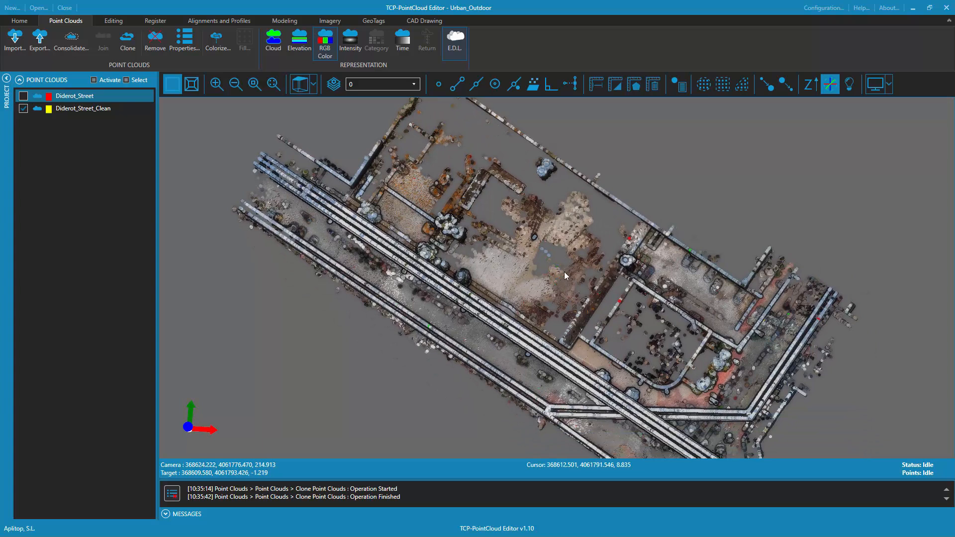
right_click(87, 96)
click(133, 249)
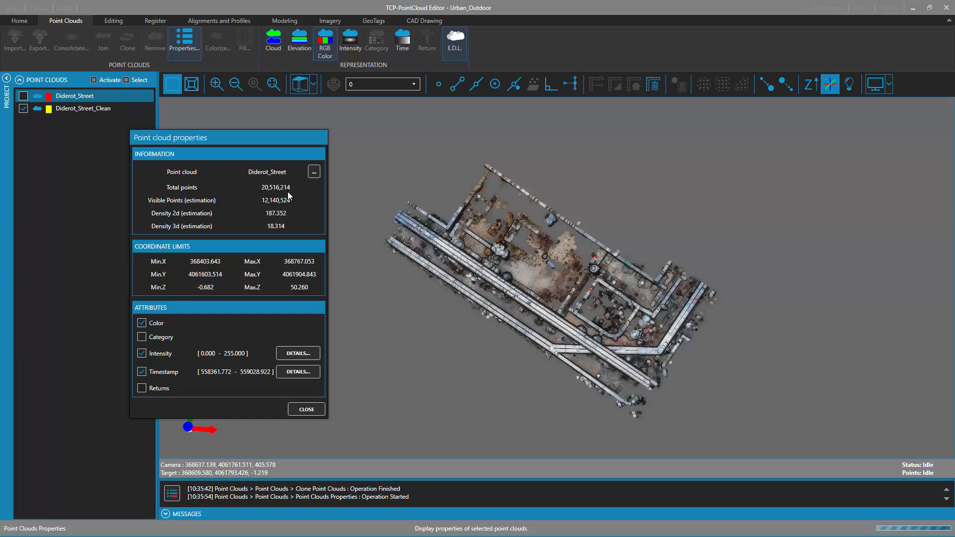
click(306, 409)
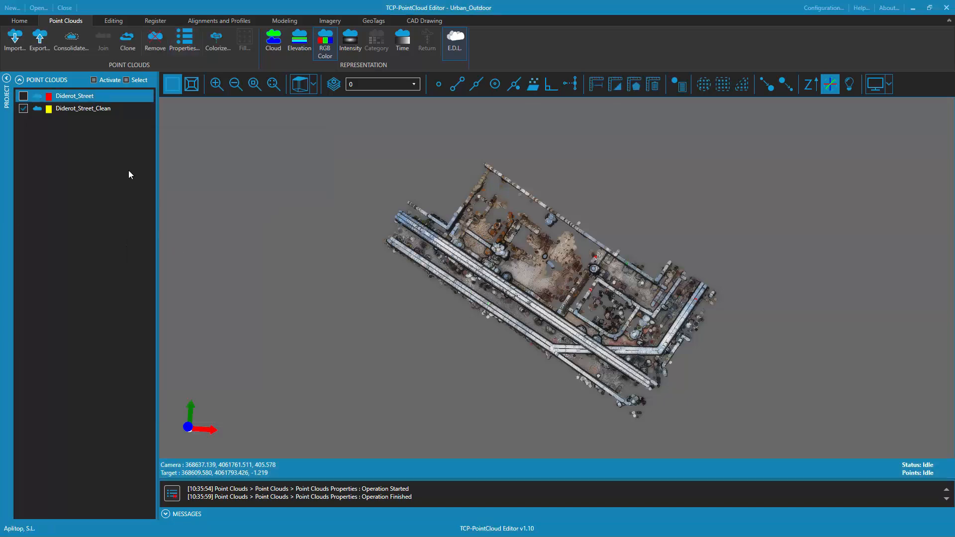
Review the point cloud properties of Diderot_Street_Clean
right_click(83, 110)
click(97, 266)
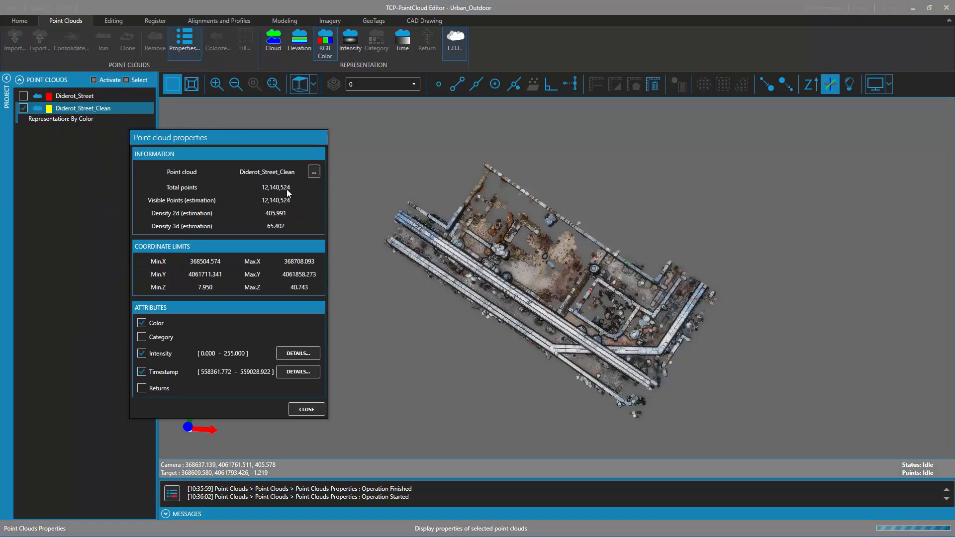
click(307, 410)
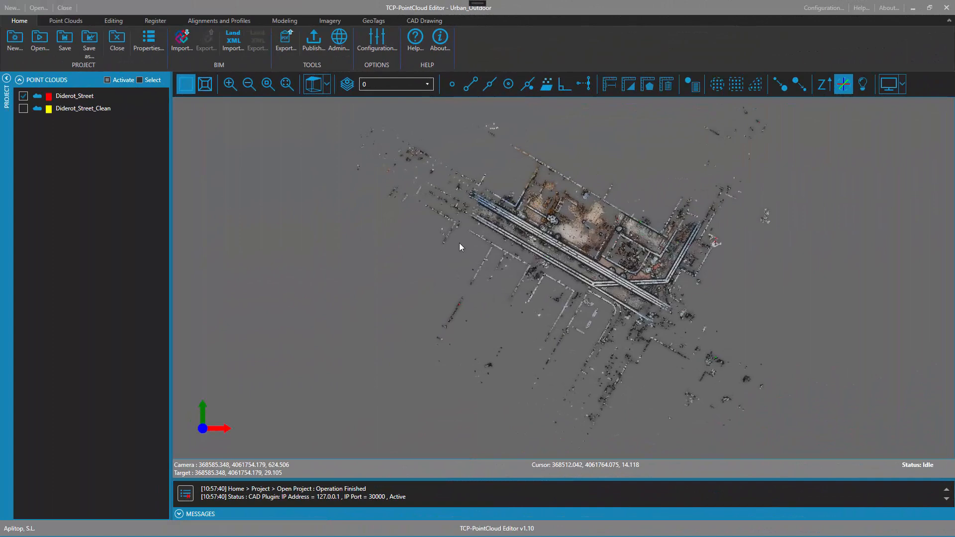
Run the automatic classification on the Diderot_Street cloud with the Outdoor model and its preset category assignments
click(118, 22)
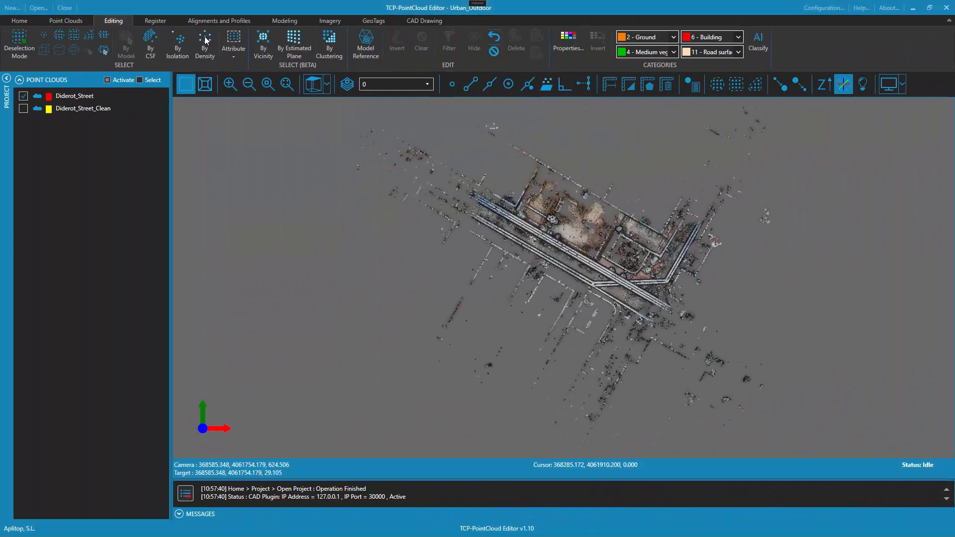
click(760, 44)
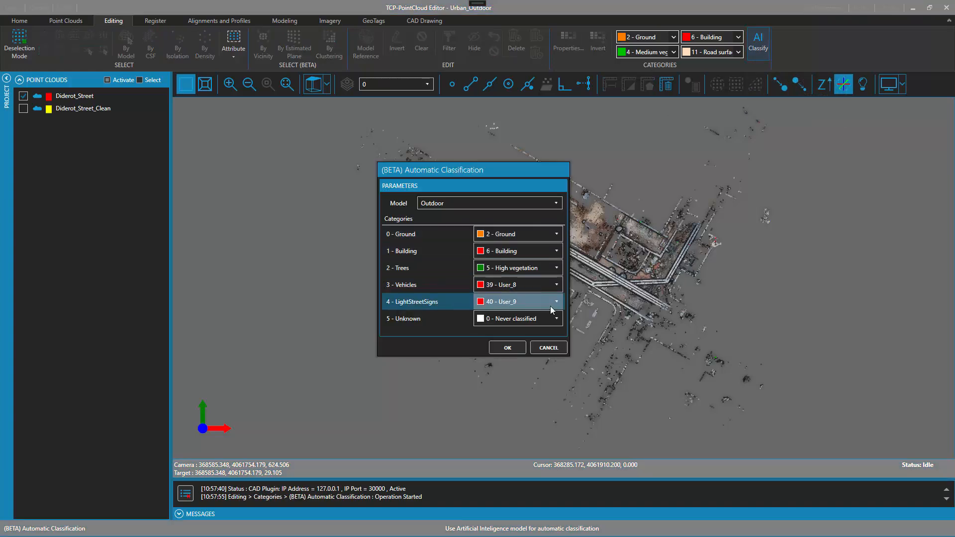
click(512, 351)
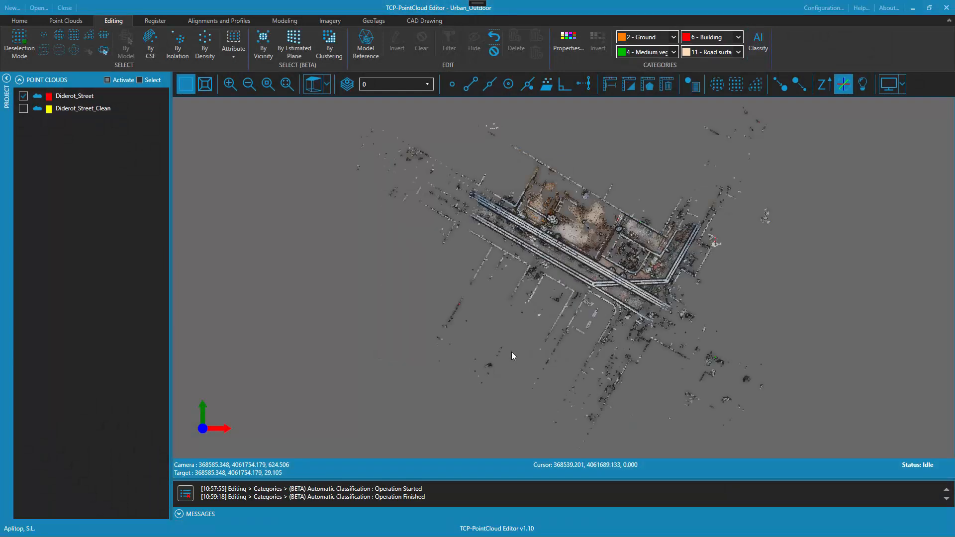
Rename user category 39 as Vehicles and set its colour to blue
click(570, 44)
click(411, 210)
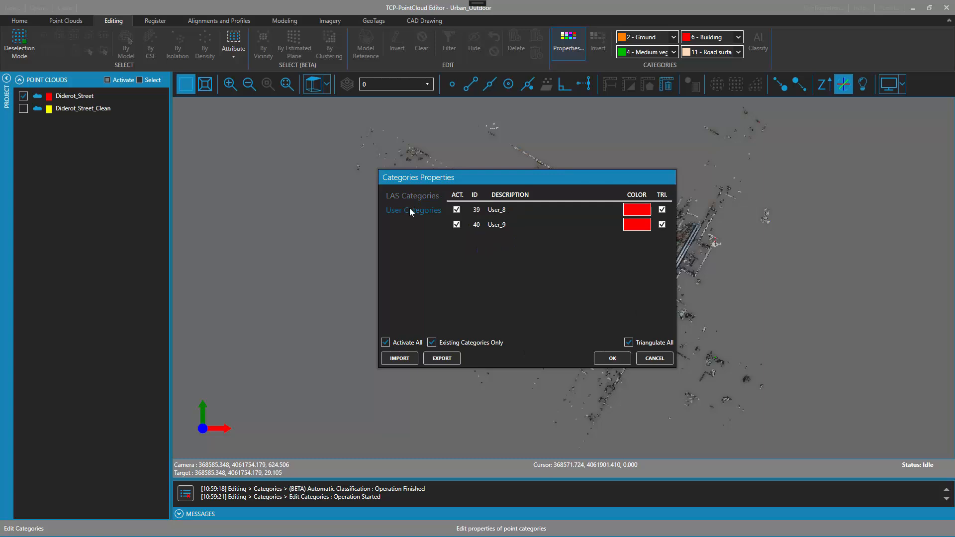
click(485, 211)
click(524, 210)
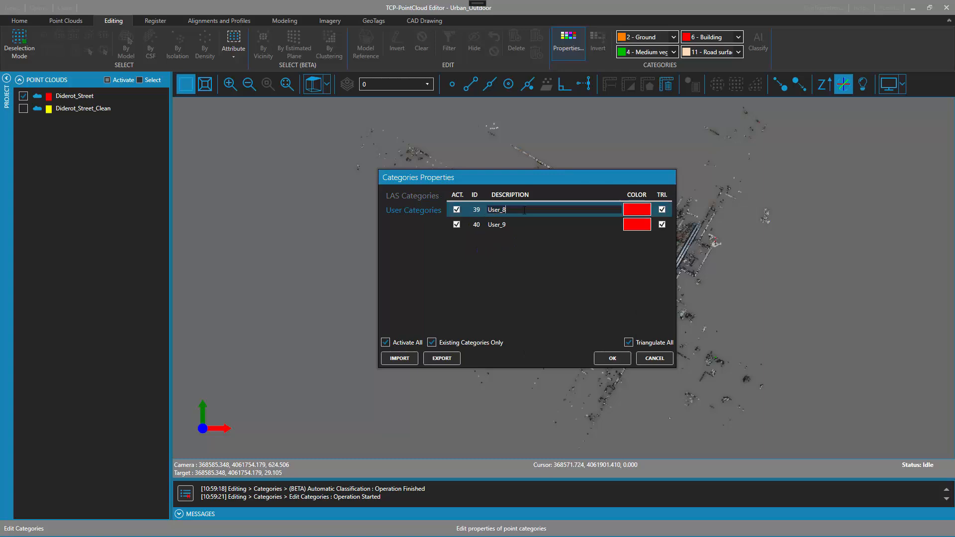
text(Vehicles)
click(641, 209)
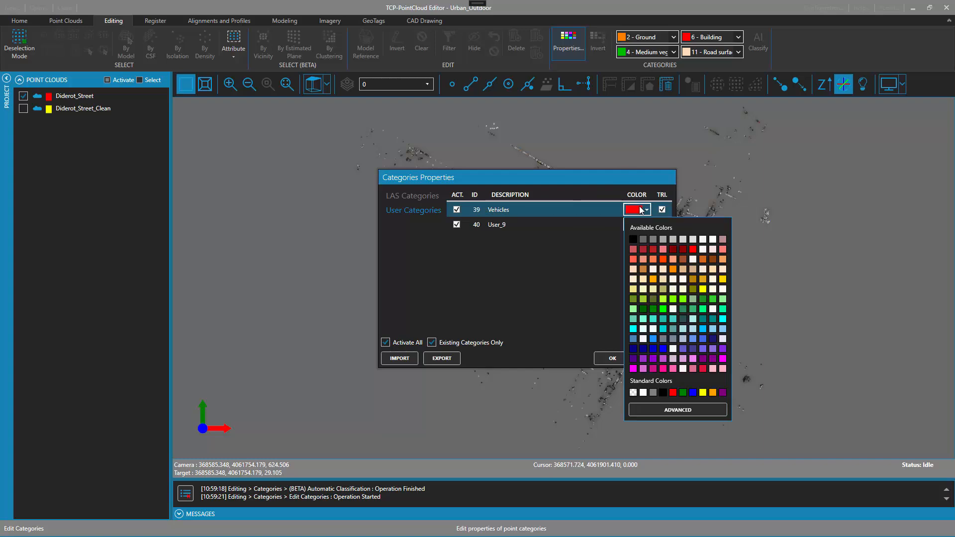
click(663, 348)
Rename user category 40 as Lights, set its colour to magenta and apply the category properties
click(483, 226)
click(519, 227)
text(Lights)
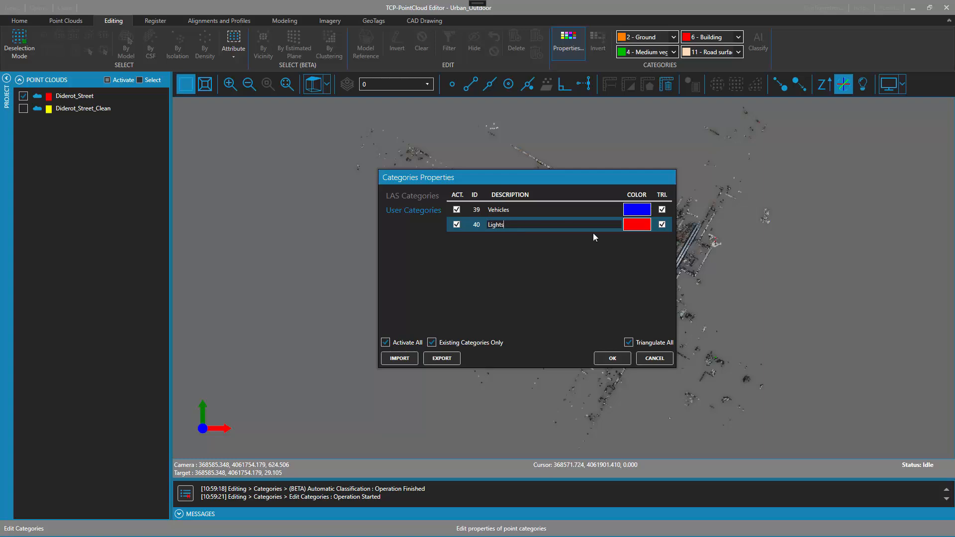
click(638, 224)
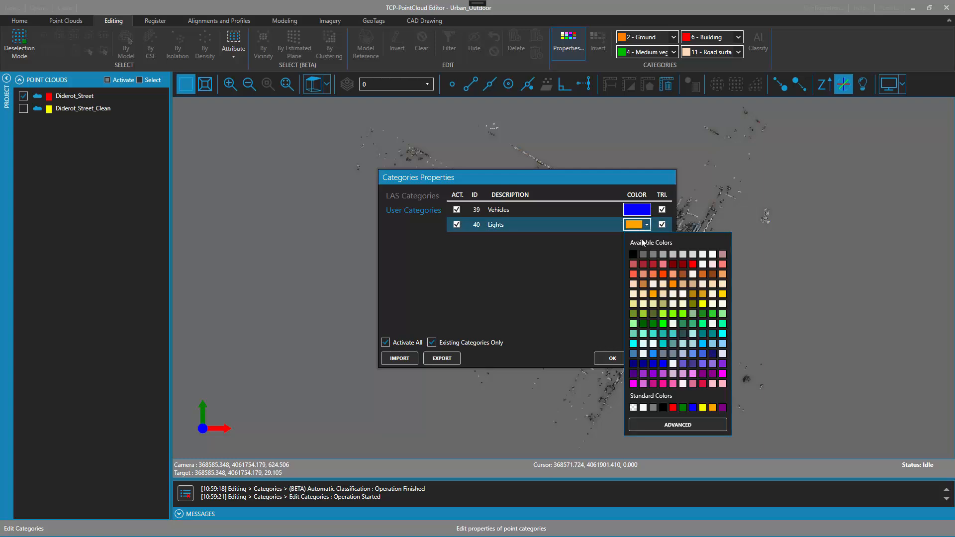
click(723, 374)
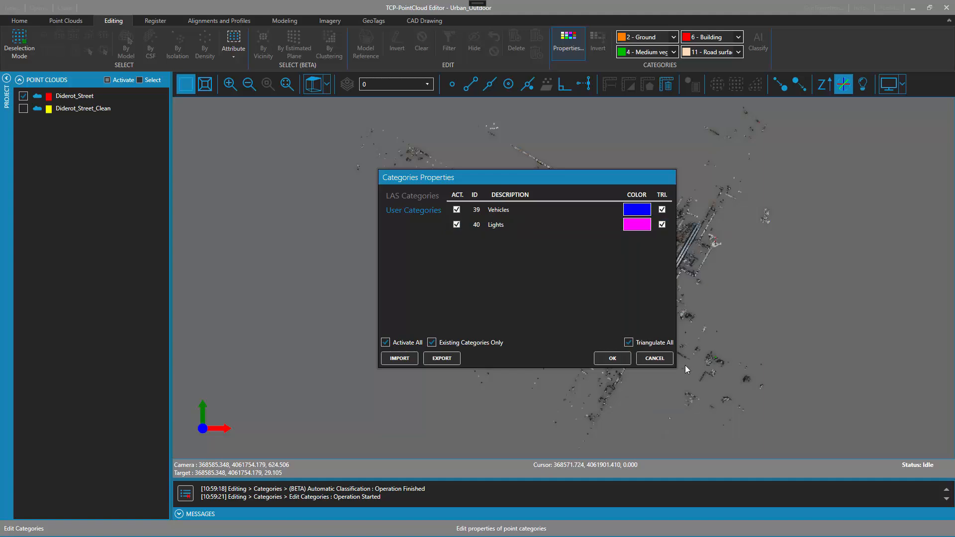
click(612, 358)
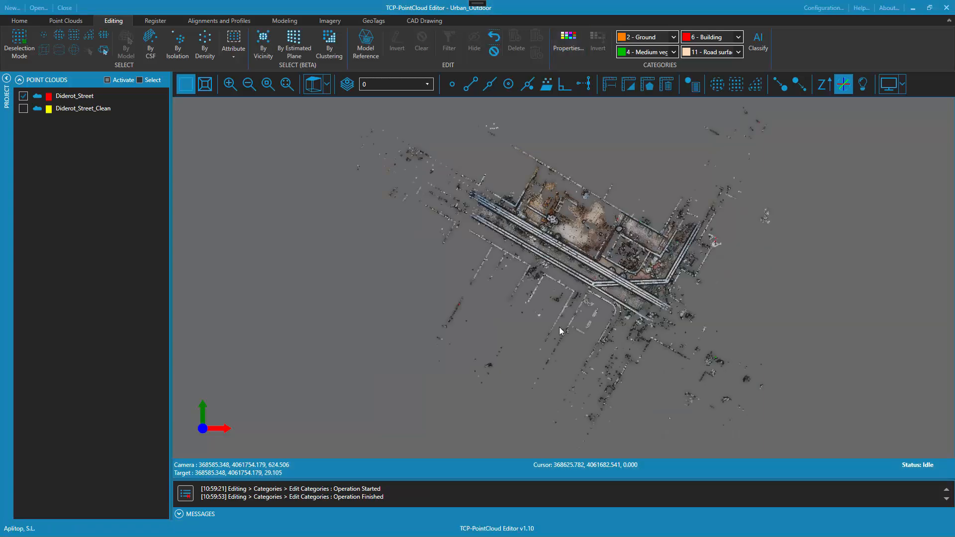
Display the point cloud by category
click(66, 21)
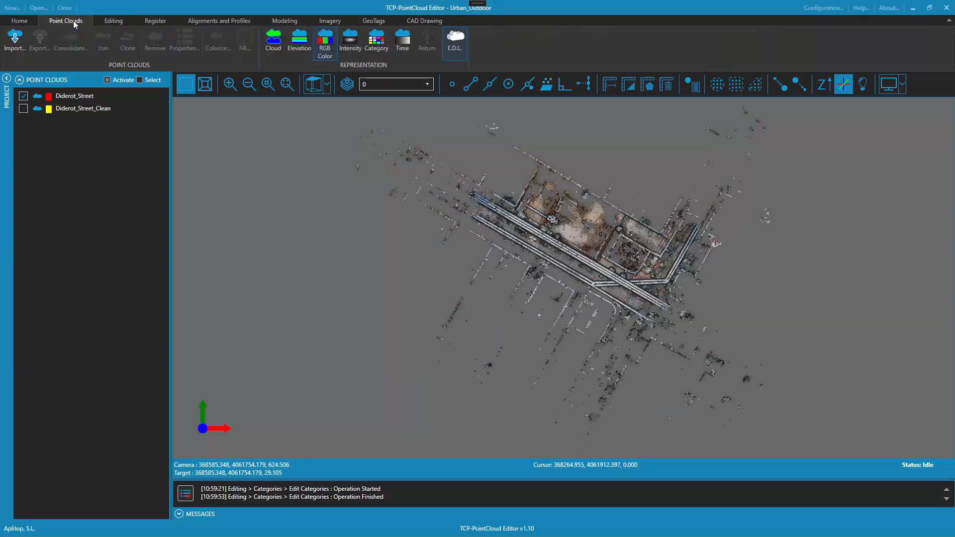
click(377, 40)
double_click(565, 258)
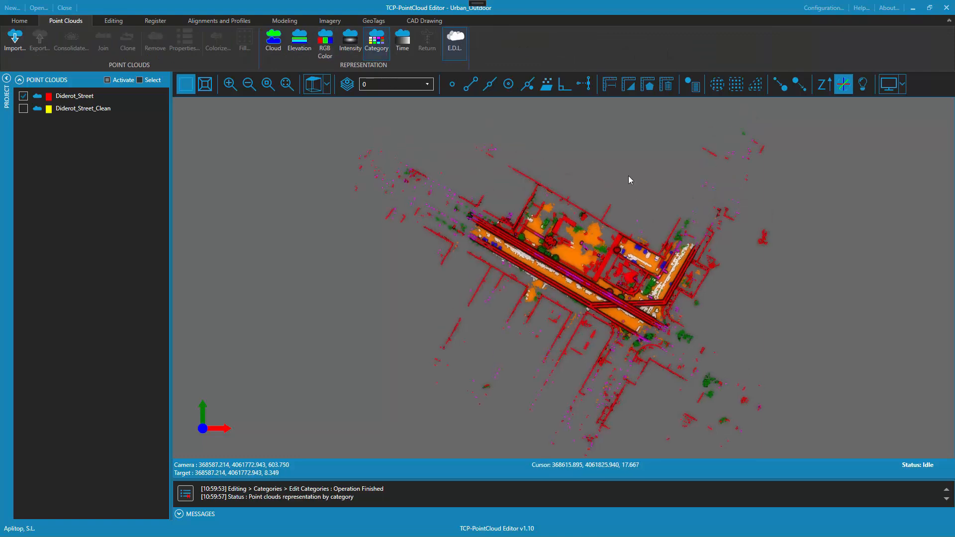
Examine the classification of ground, buildings, trees, street lamps and unclassified objects up close along the street
scroll(674, 316, up, 6)
drag(573, 359, 512, 264)
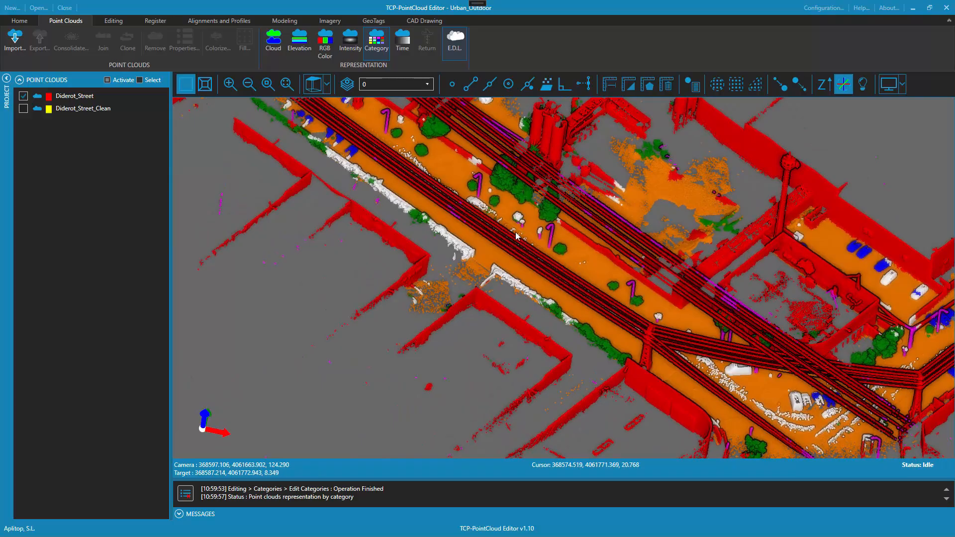
scroll(569, 282, up, 6)
middle_drag(534, 206, 631, 347)
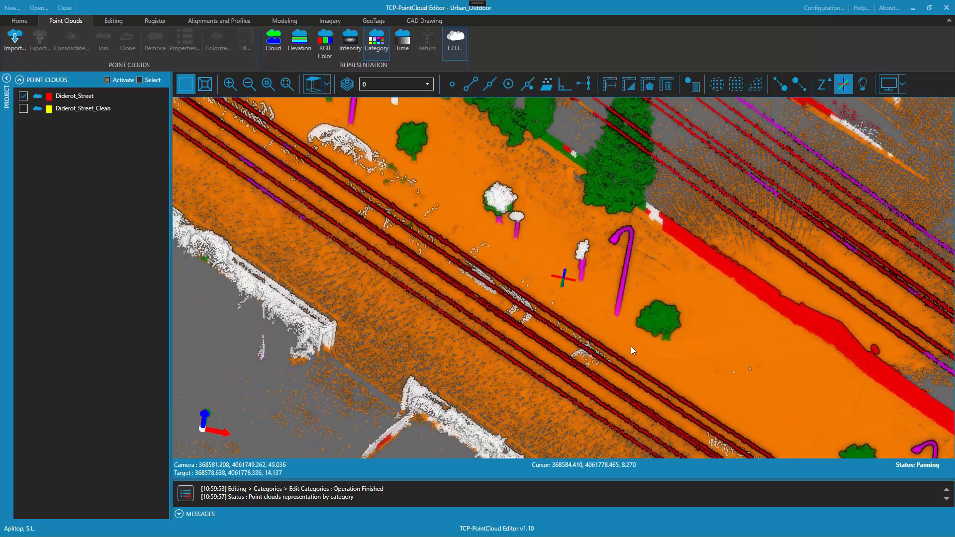
scroll(571, 260, up, 4)
middle_drag(523, 214, 548, 288)
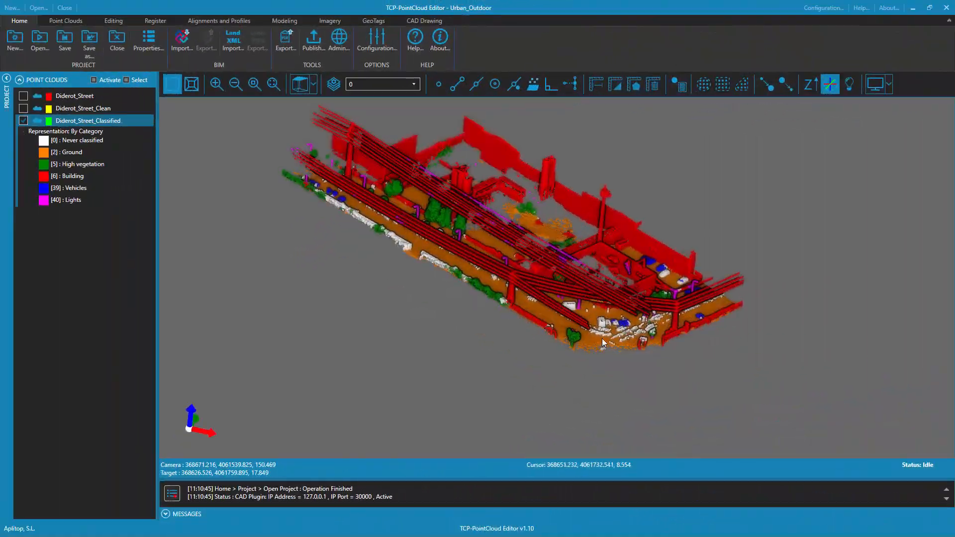
scroll(640, 438, up, 5)
drag(640, 438, 443, 249)
drag(472, 374, 618, 274)
Select the tree beside the white van, trunk and crown, by vicinity with radius 10, vicinity distance 0.1 and the lower point option on
click(114, 21)
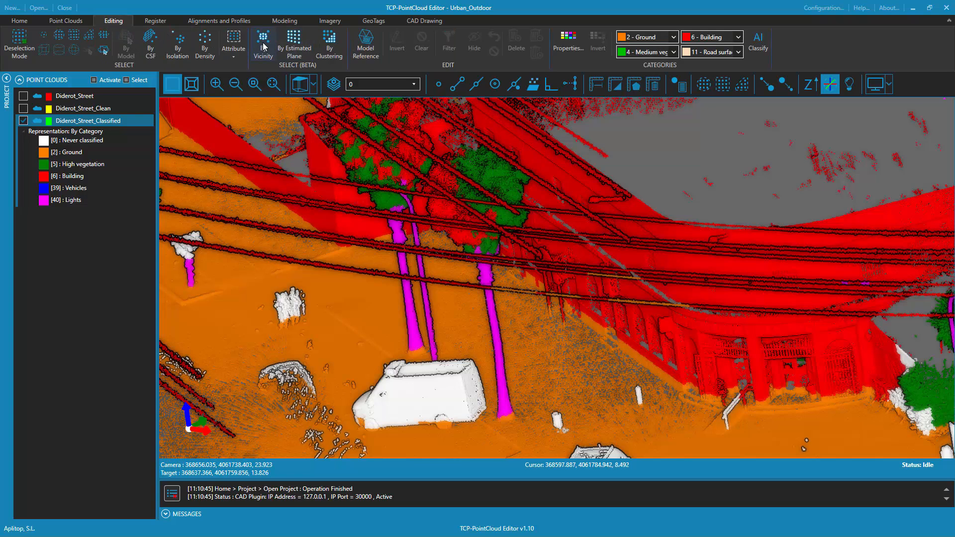
click(264, 47)
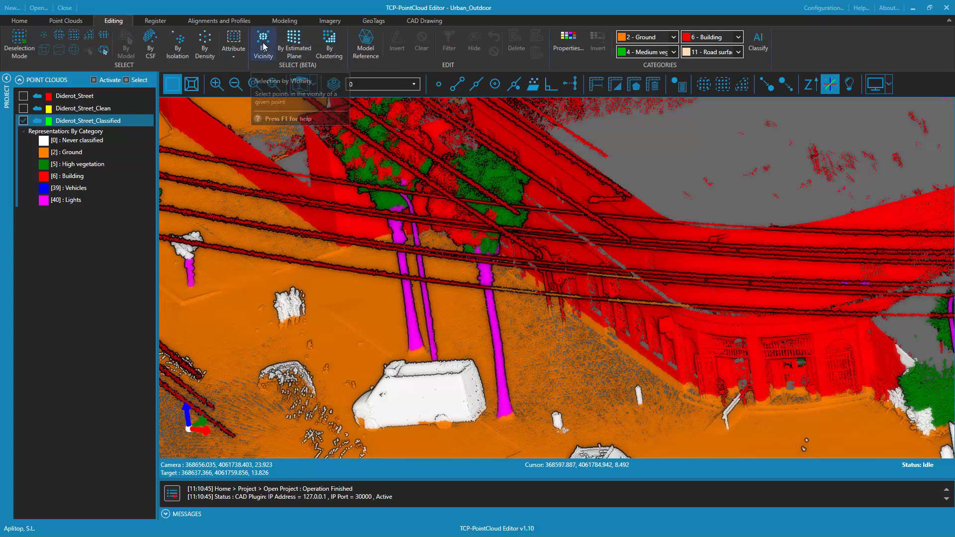
drag(465, 223, 252, 110)
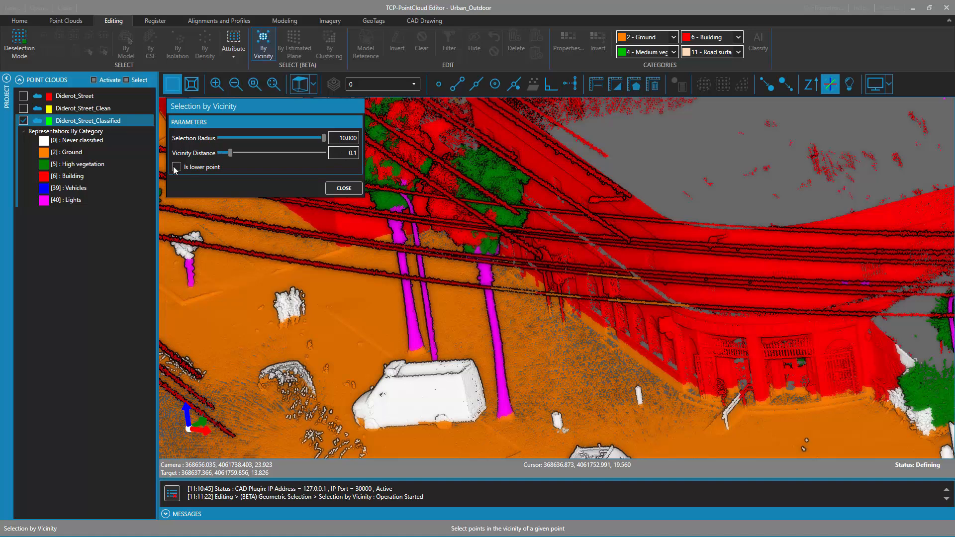
click(438, 84)
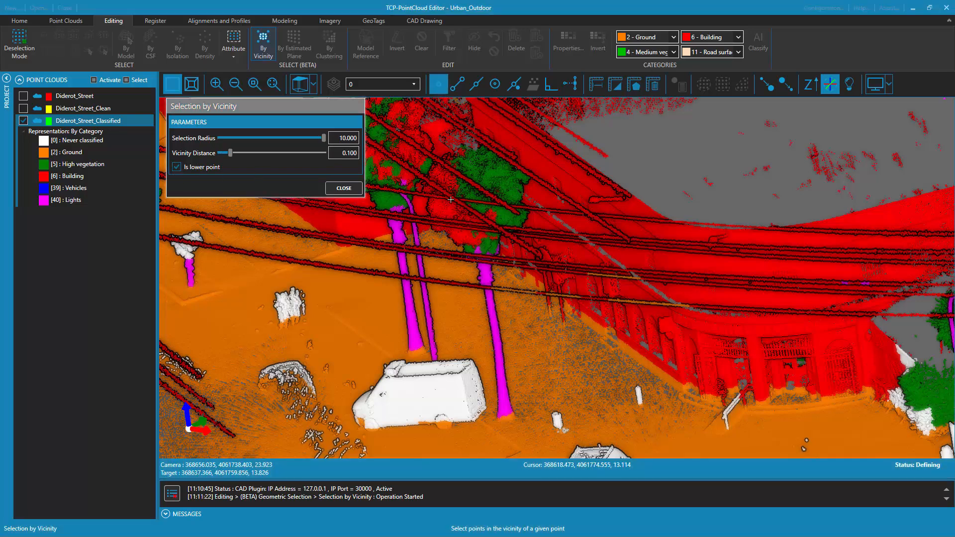
click(505, 417)
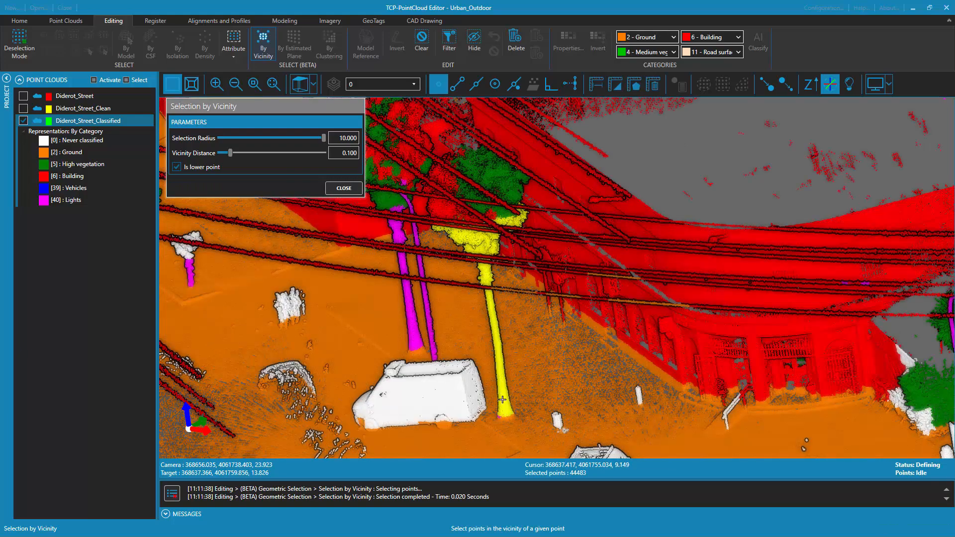
click(488, 306)
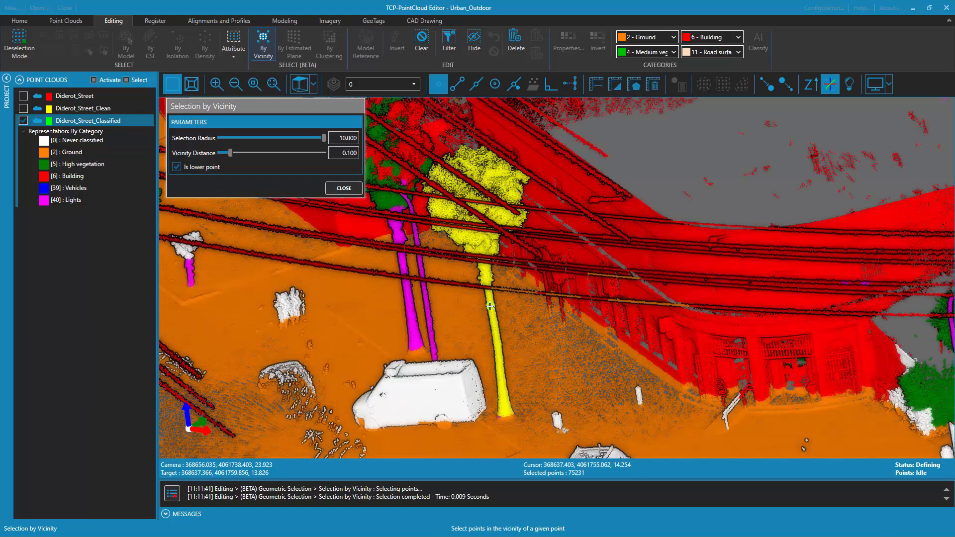
click(344, 188)
Assign the selected tree points to category 5 - High vegetation
drag(645, 284, 409, 213)
drag(391, 325, 557, 248)
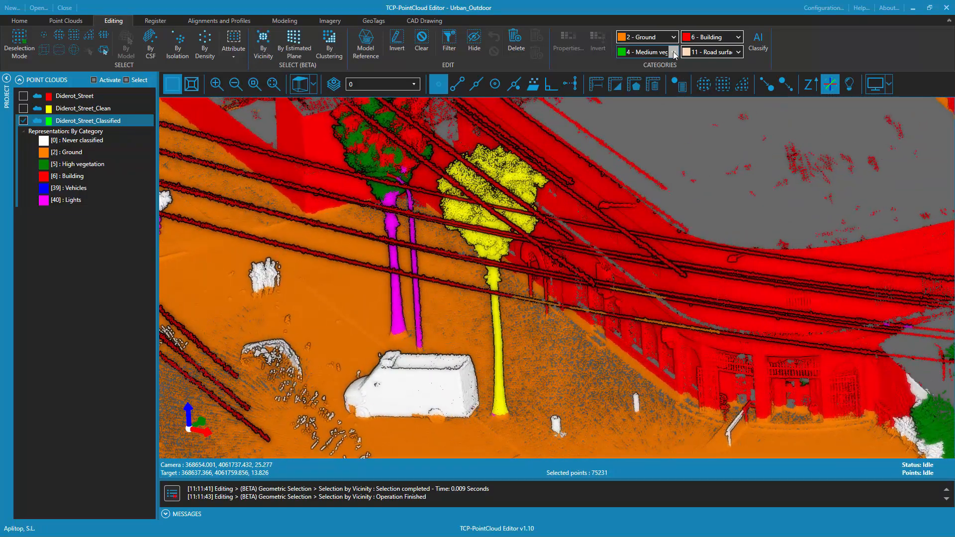
click(647, 52)
click(644, 127)
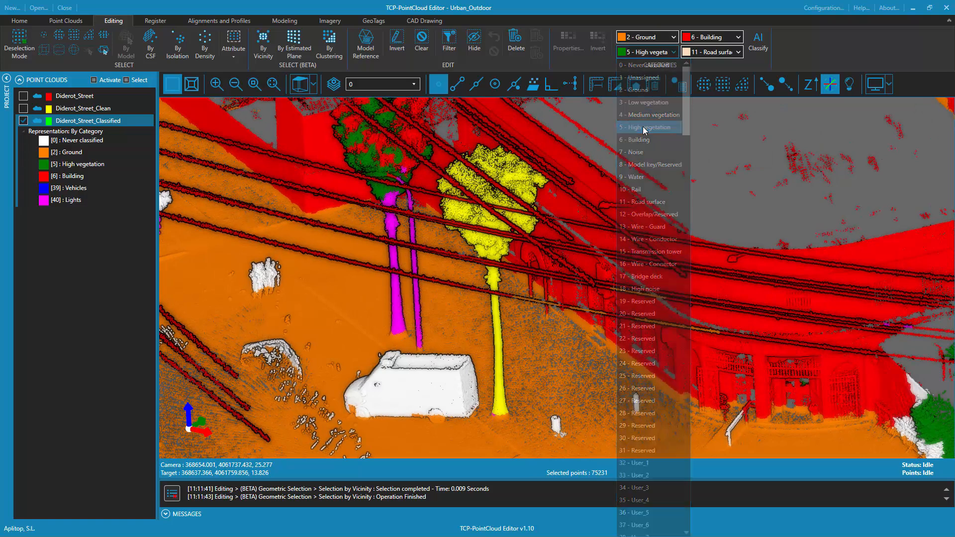
click(639, 53)
Examine the classification of the street lamp pole standing next to the small tree along the sidewalk
scroll(571, 282, down, 3)
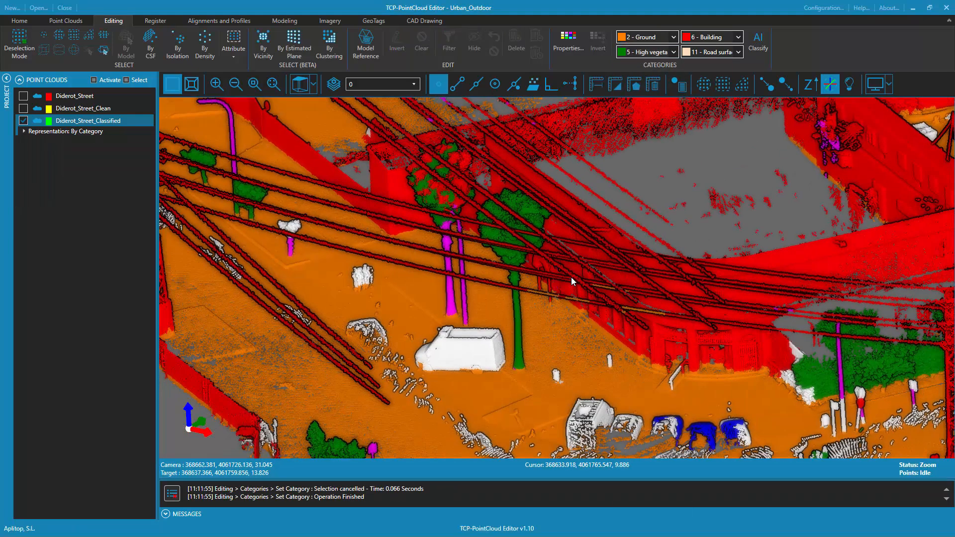
middle_drag(448, 312, 704, 350)
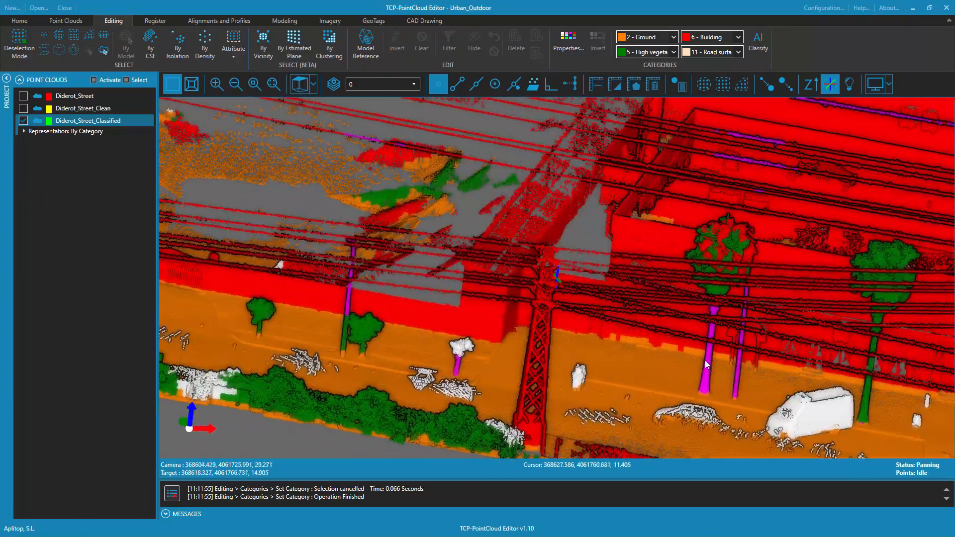
double_click(362, 334)
scroll(515, 265, up, 4)
scroll(515, 264, up, 2)
middle_drag(571, 229, 539, 255)
middle_drag(559, 205, 559, 249)
double_click(528, 296)
scroll(551, 268, up, 5)
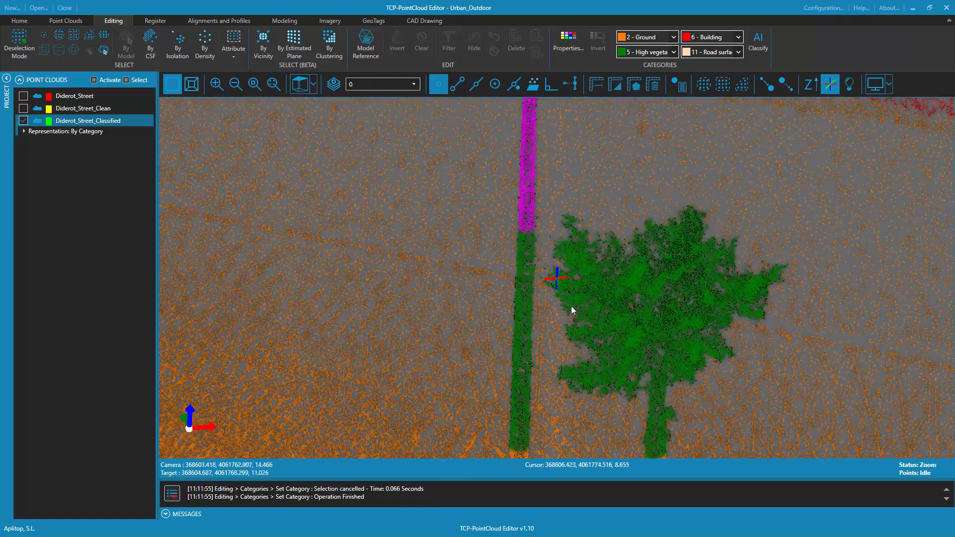
scroll(596, 293, down, 5)
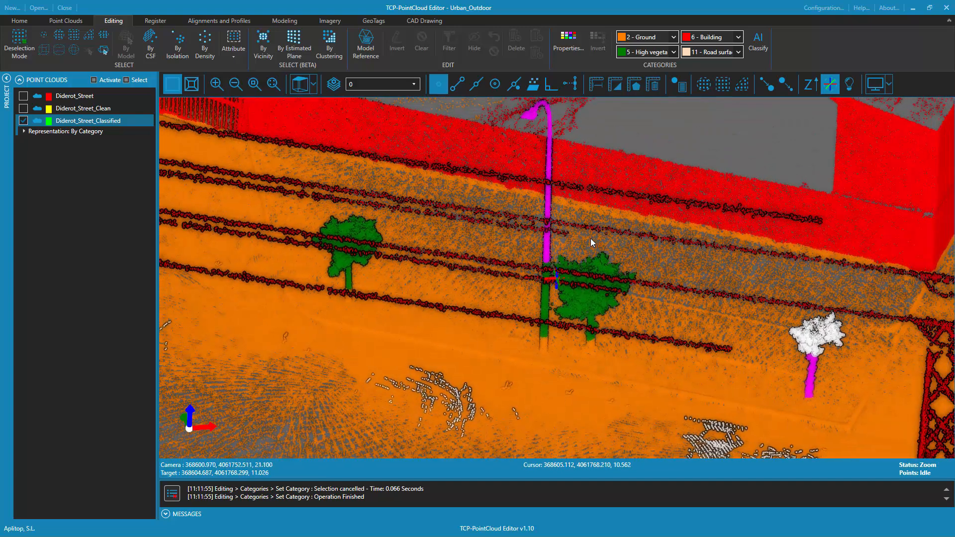
Set the clustering selection radius to 10 and enable the lower point option, leaving the minimum points at 4
click(329, 44)
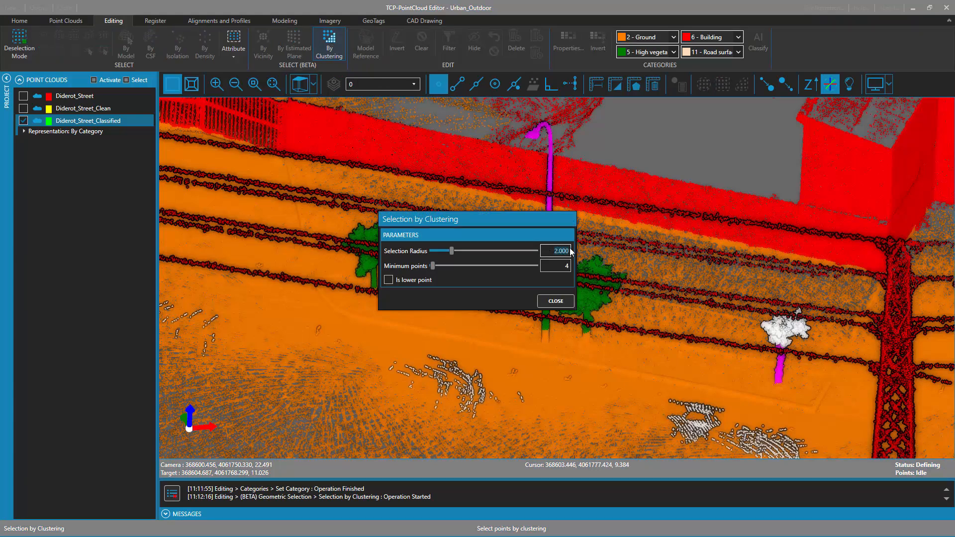
text(10)
click(551, 304)
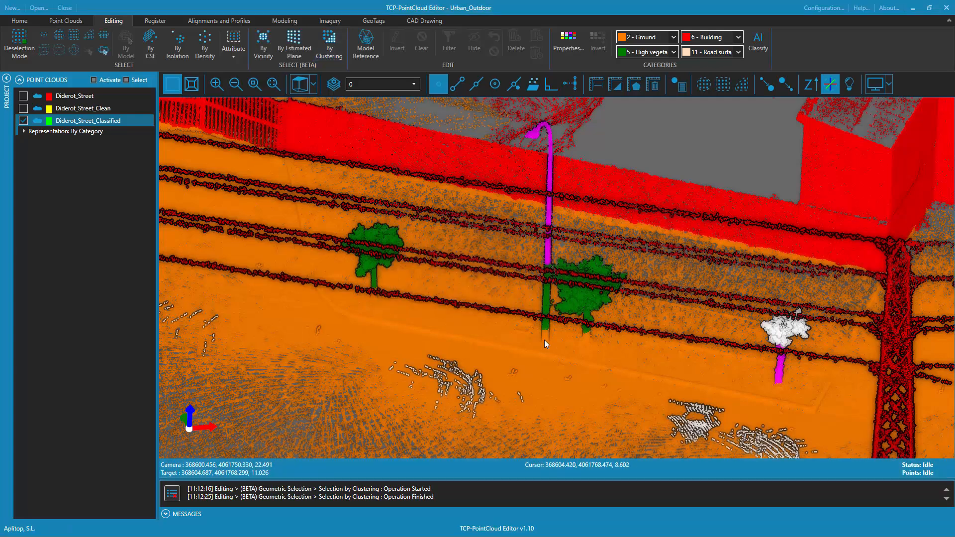
Select the whole street lamp beside the small tree by clustering with a selection radius of 5, from its base and its upper pole
click(328, 39)
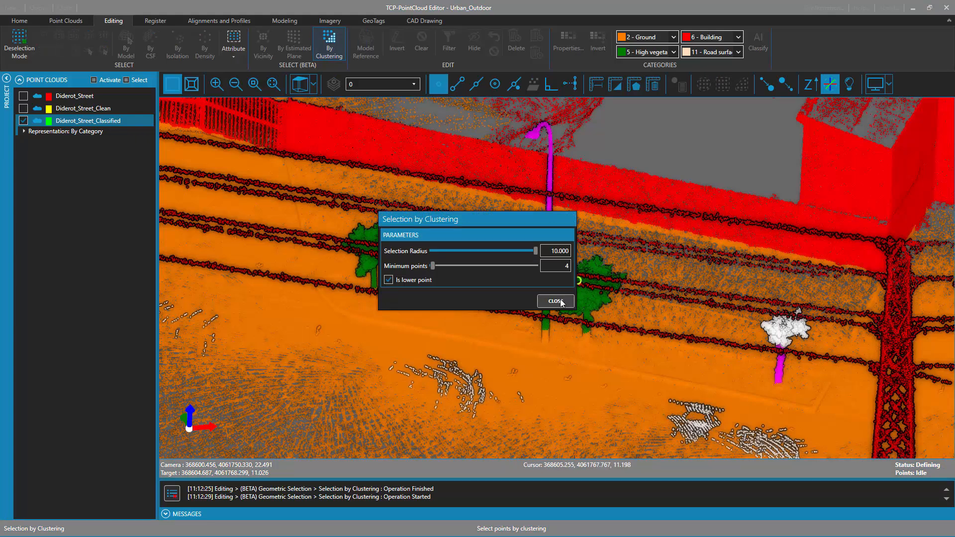
drag(535, 219, 320, 109)
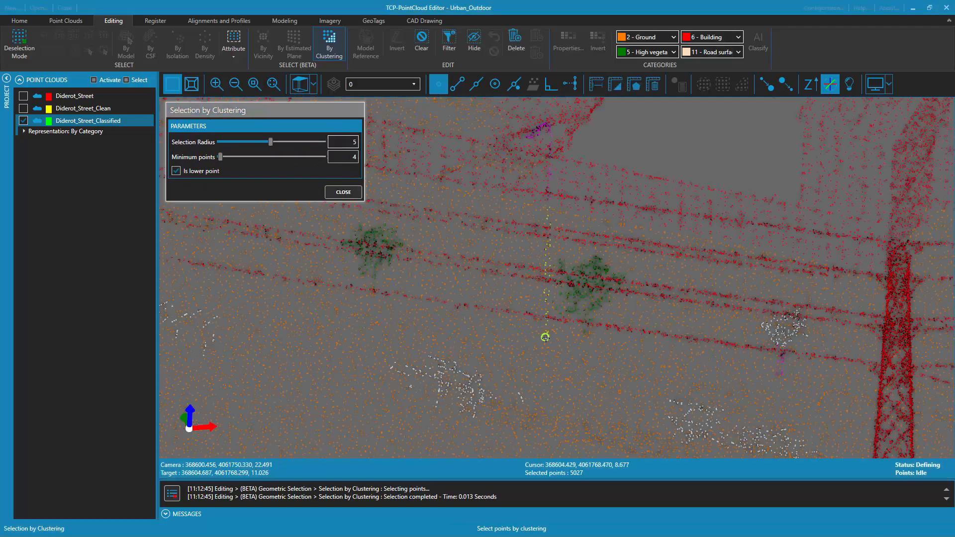
click(548, 202)
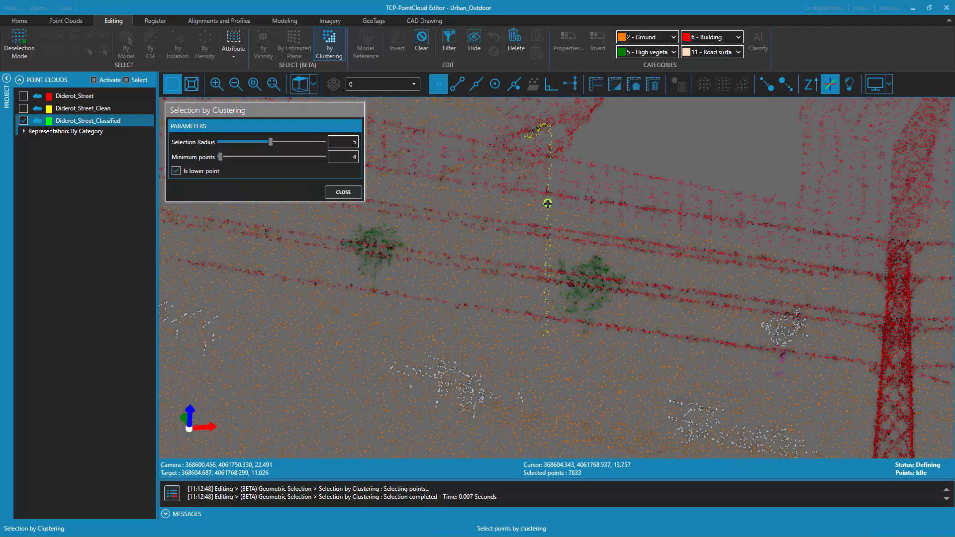
scroll(556, 169, up, 5)
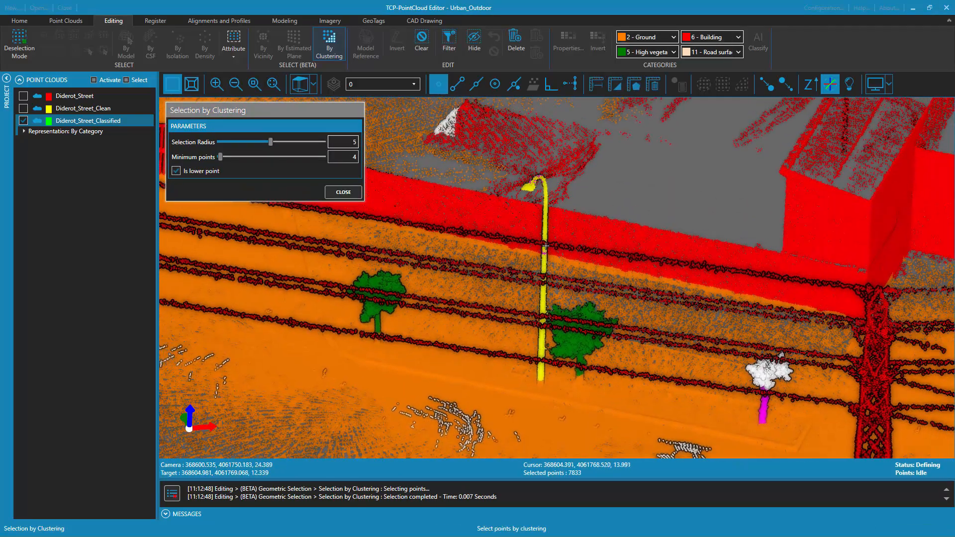
scroll(546, 243, up, 2)
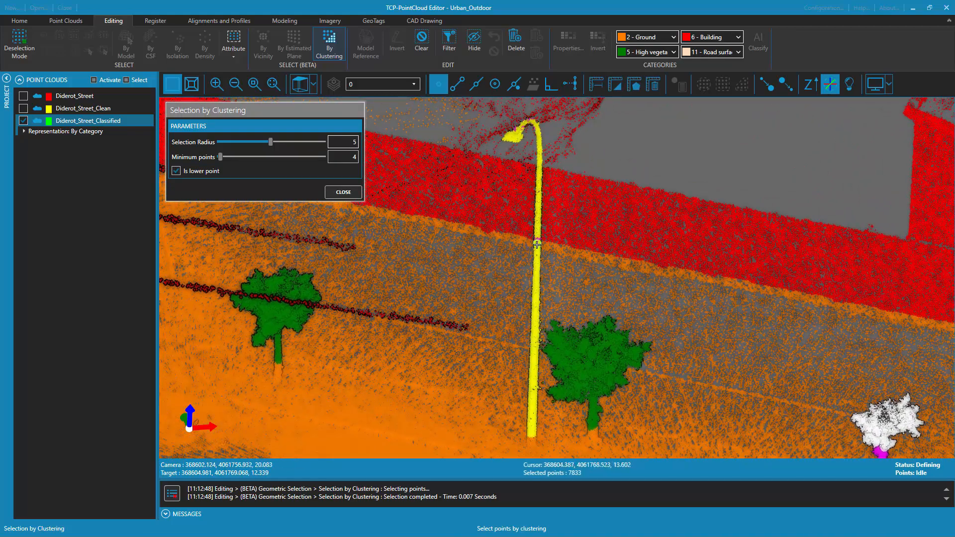
Add the middle of the lamp pole to the clustering selection and assign the whole street lamp to category 40 - Lights
click(537, 242)
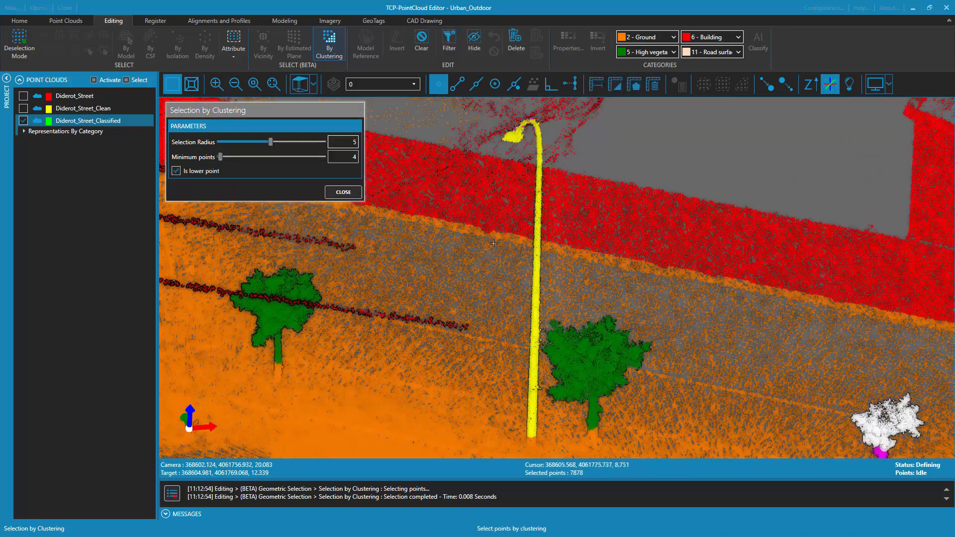
click(349, 194)
scroll(518, 315, down, 3)
middle_drag(521, 317, 652, 345)
middle_drag(527, 339, 628, 145)
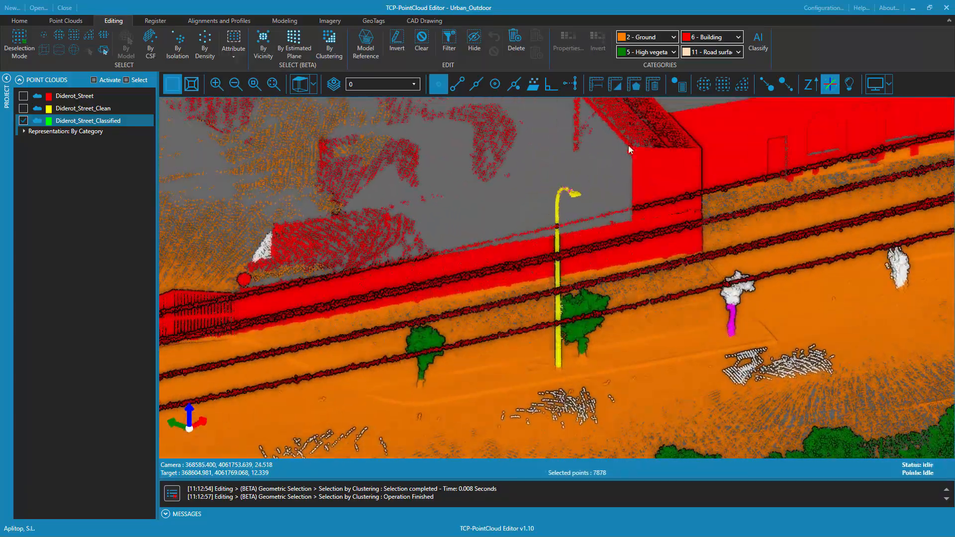
click(674, 51)
scroll(655, 306, down, 4)
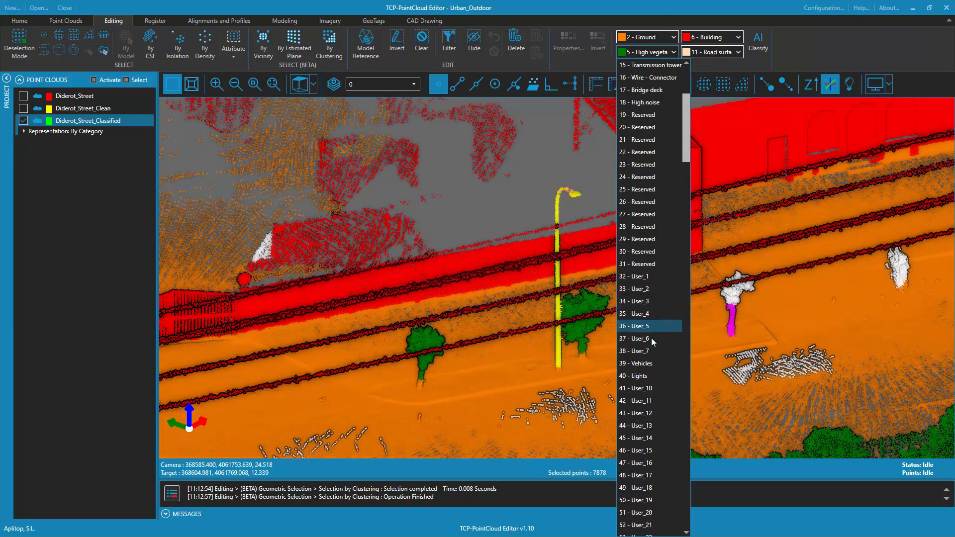
click(639, 413)
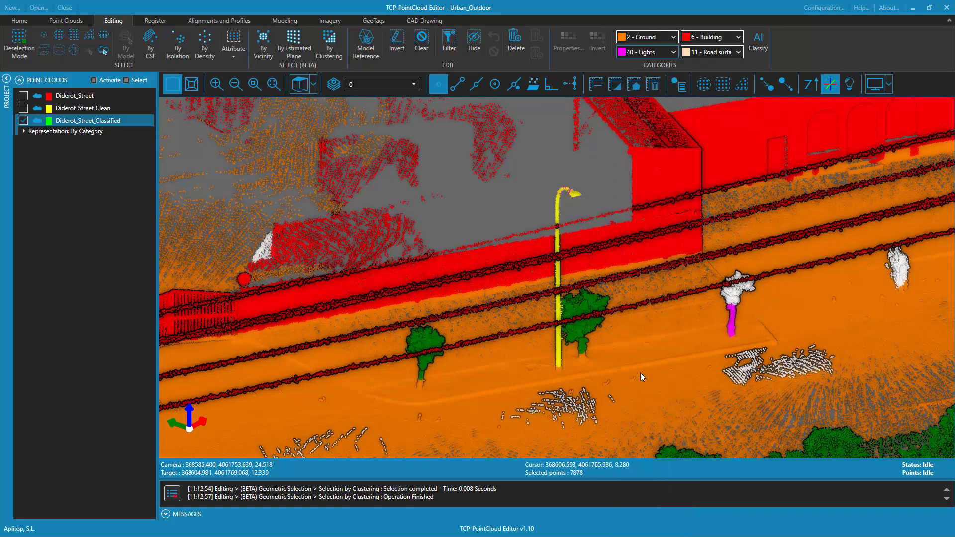
click(655, 53)
middle_drag(687, 253, 638, 336)
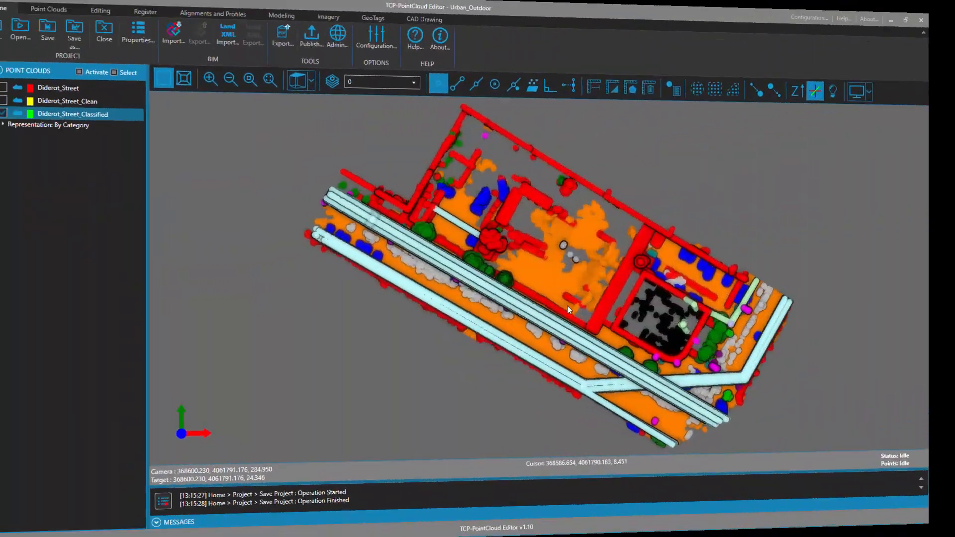
Deactivate the Never classified, Unassigned, Noise, Wire - Conductor, Transmission tower and Wire - Connector categories so their points are hidden in the classified cloud
middle_drag(559, 271, 514, 368)
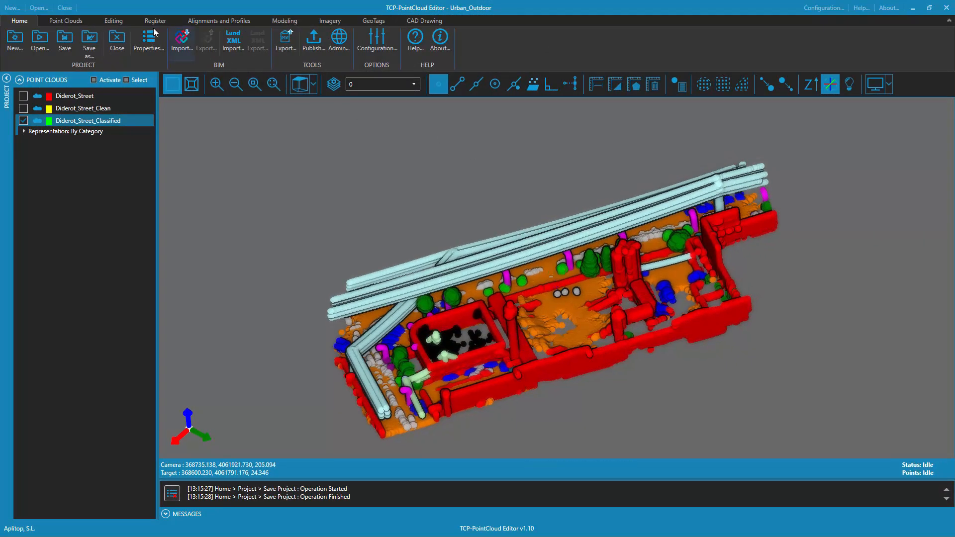
click(112, 22)
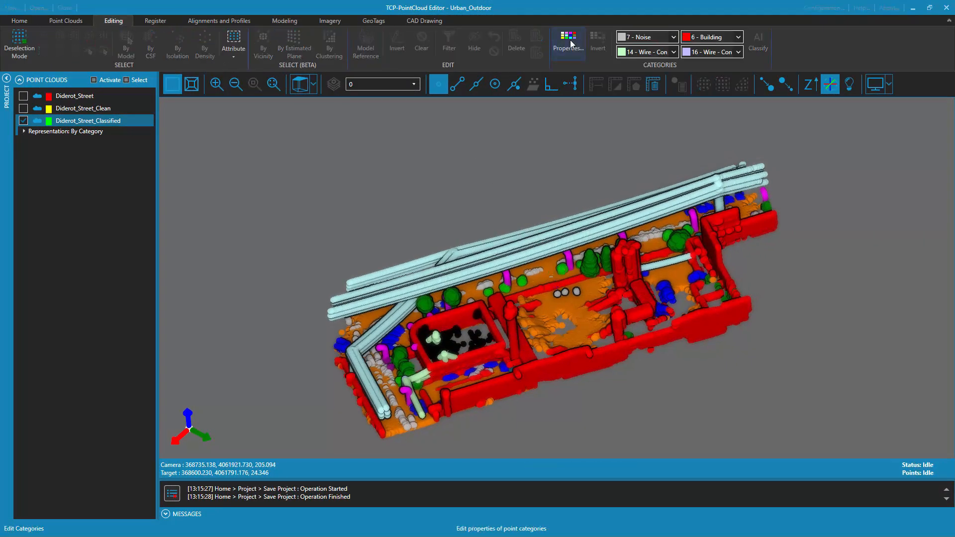
click(567, 40)
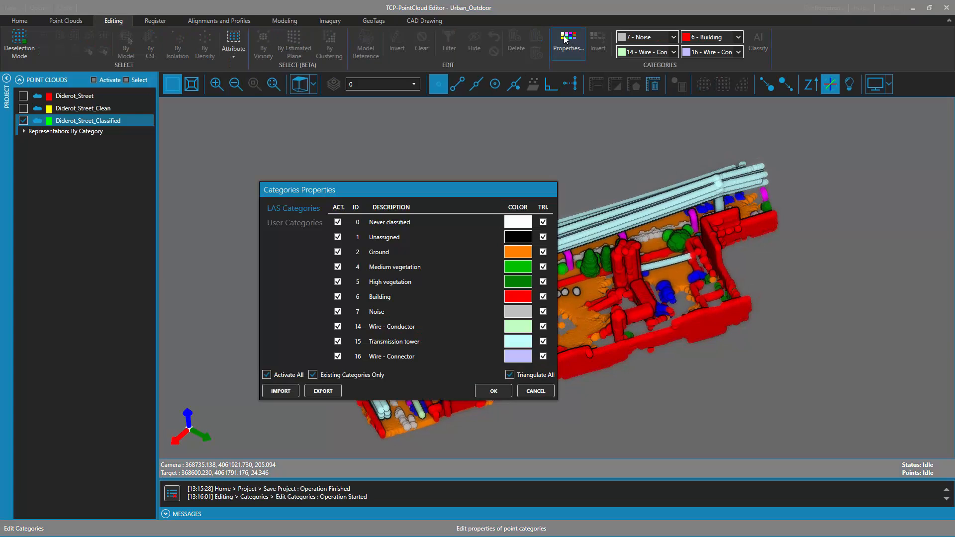
click(338, 222)
click(338, 237)
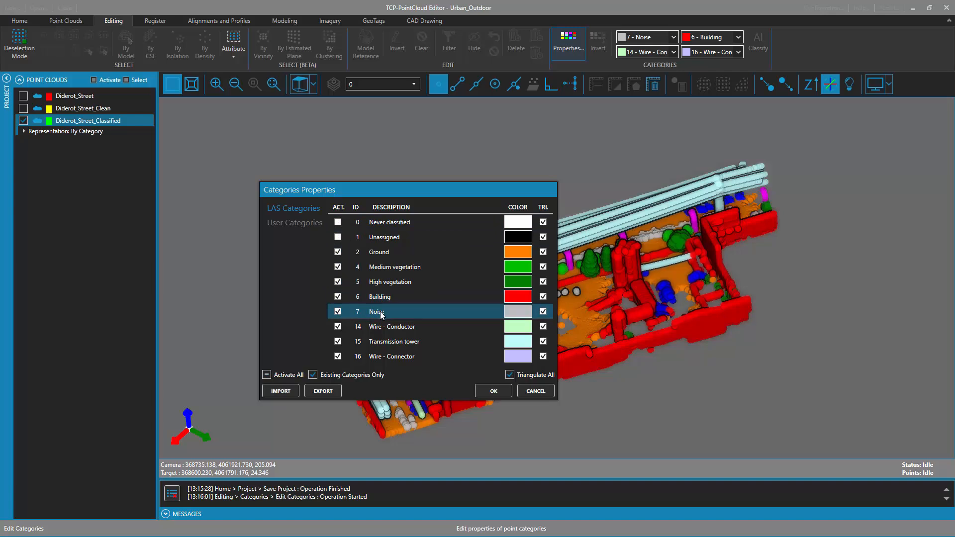
click(338, 312)
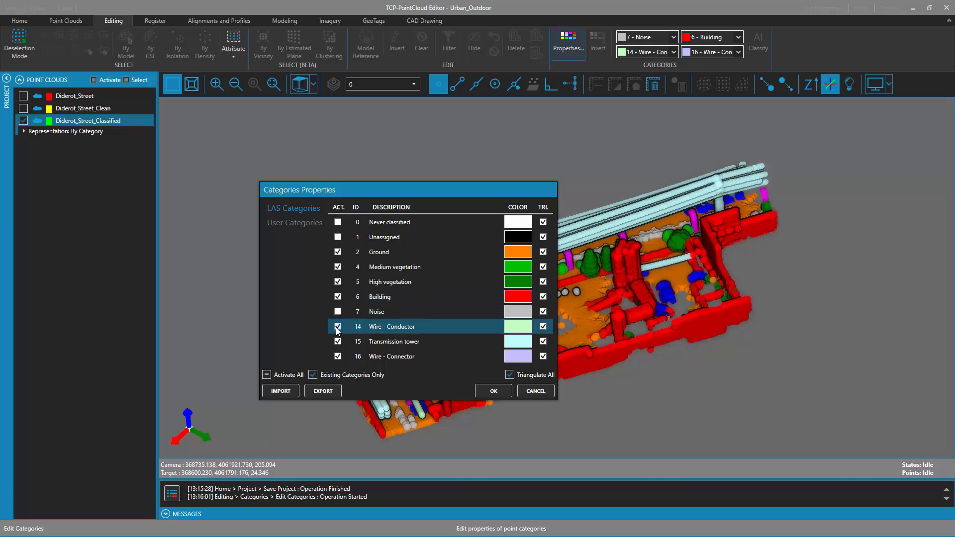
click(337, 327)
click(337, 342)
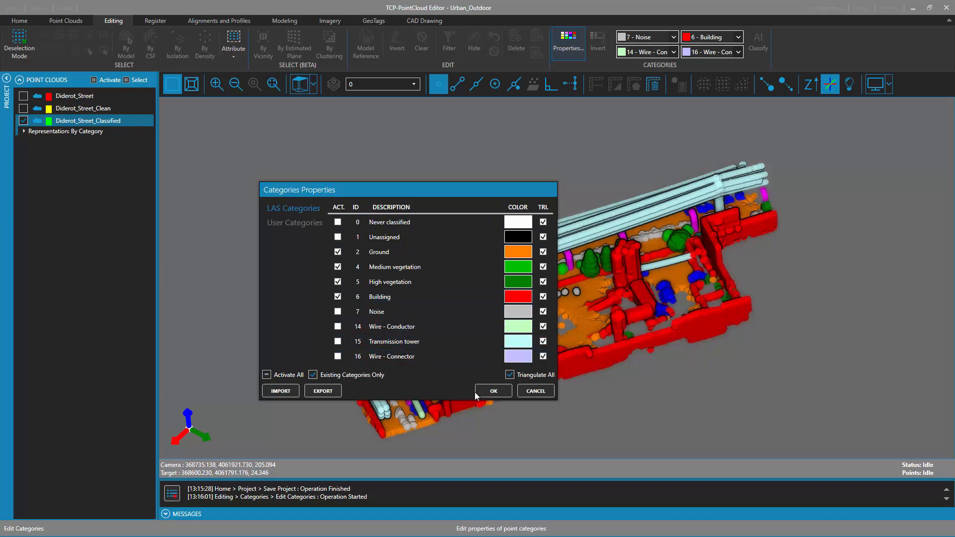
click(293, 223)
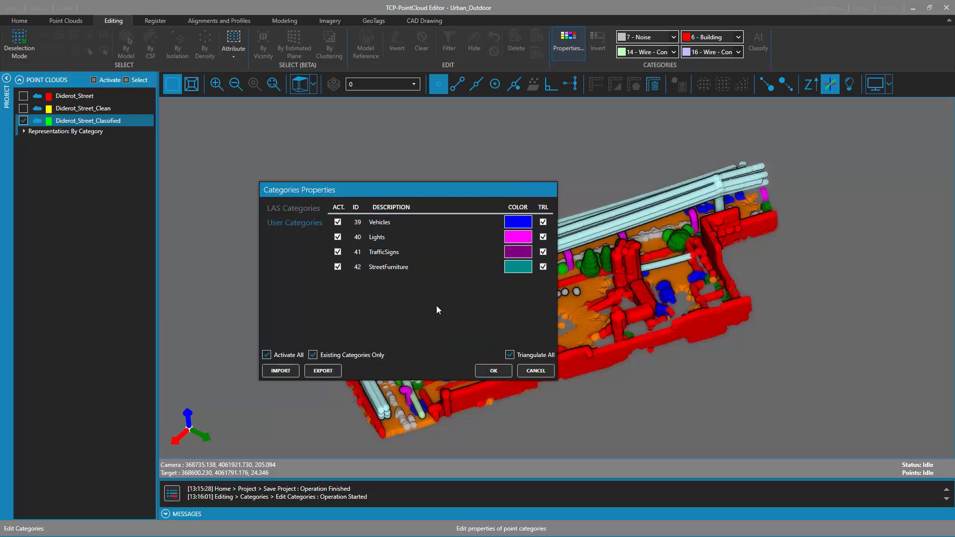
click(491, 373)
Examine the filtered street cloud from several angles and up close to review the categories left active
middle_drag(483, 349, 454, 325)
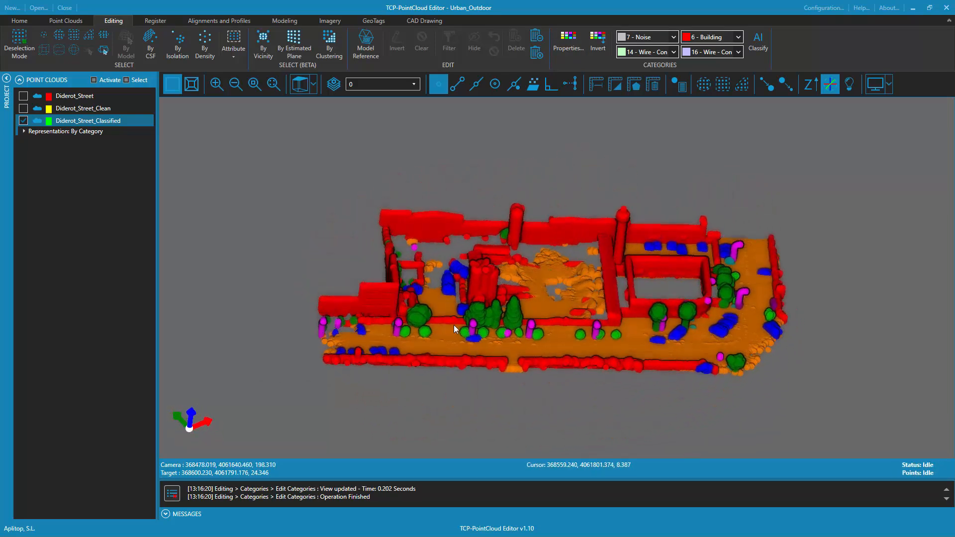
double_click(450, 297)
scroll(567, 374, up, 9)
middle_drag(566, 309, 729, 228)
middle_drag(876, 218, 551, 307)
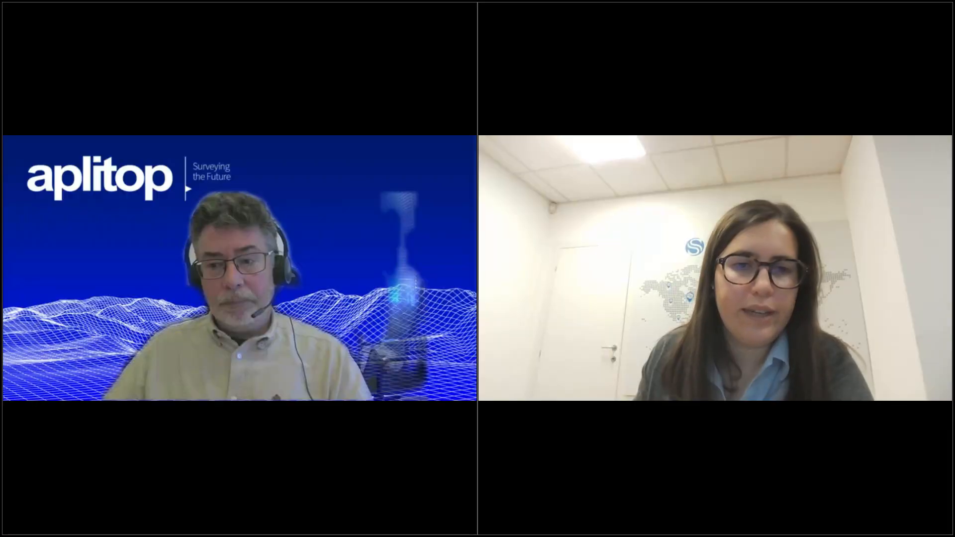
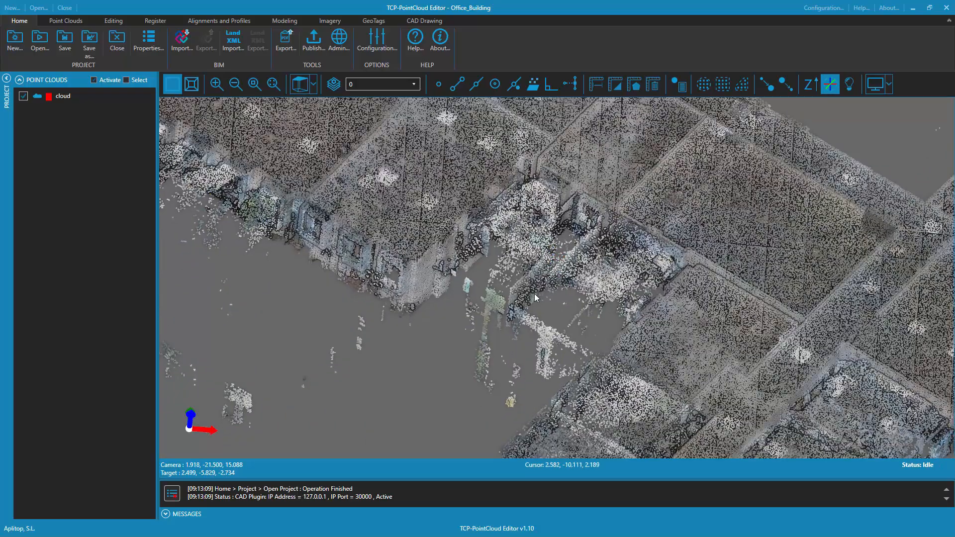
In top view, select by polygon the stray points outside the building beyond the far end of its large hall
middle_drag(249, 199, 671, 357)
middle_drag(590, 344, 786, 435)
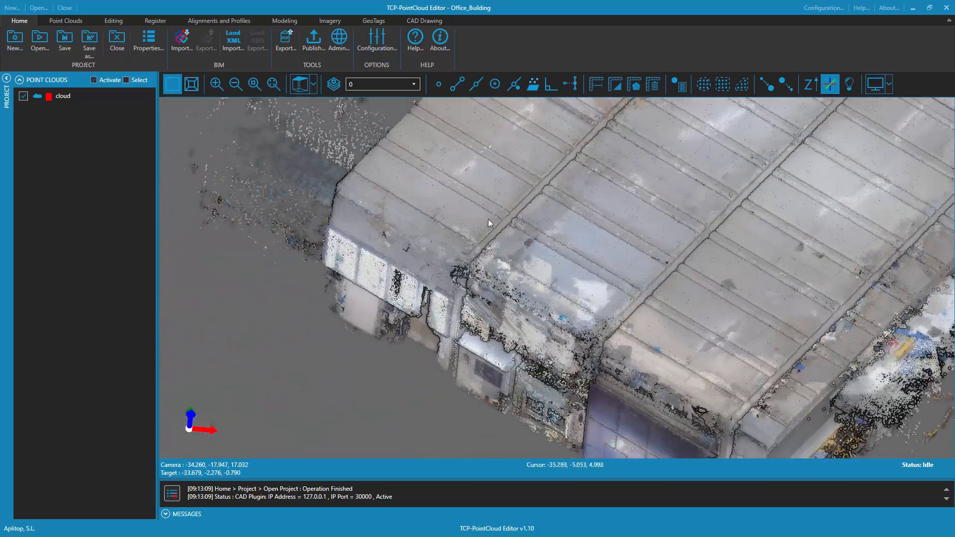
middle_drag(488, 219, 675, 381)
drag(503, 303, 526, 247)
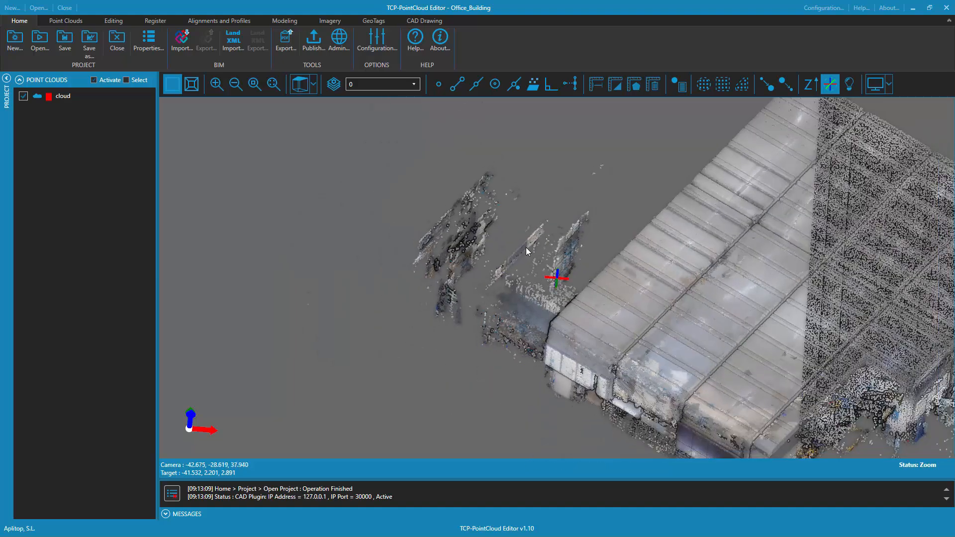
click(300, 85)
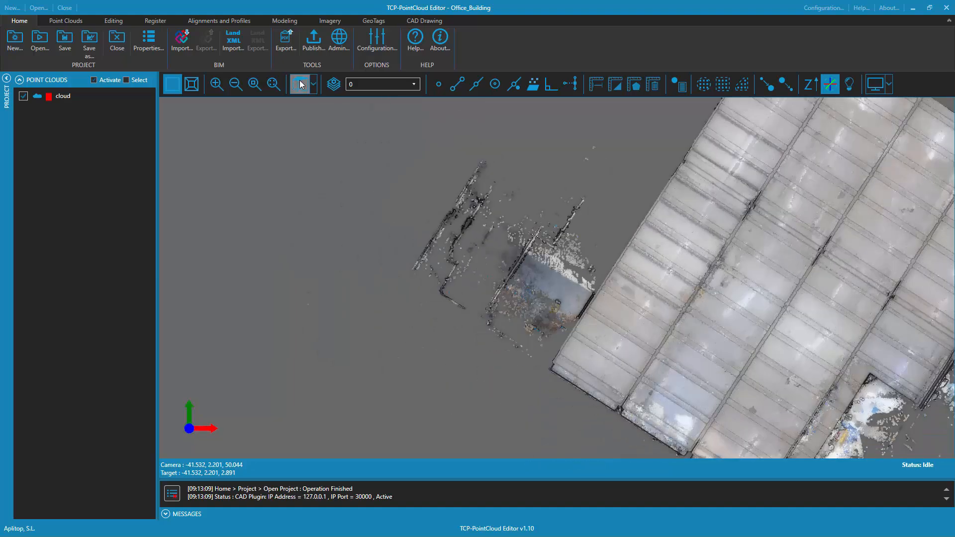
click(112, 20)
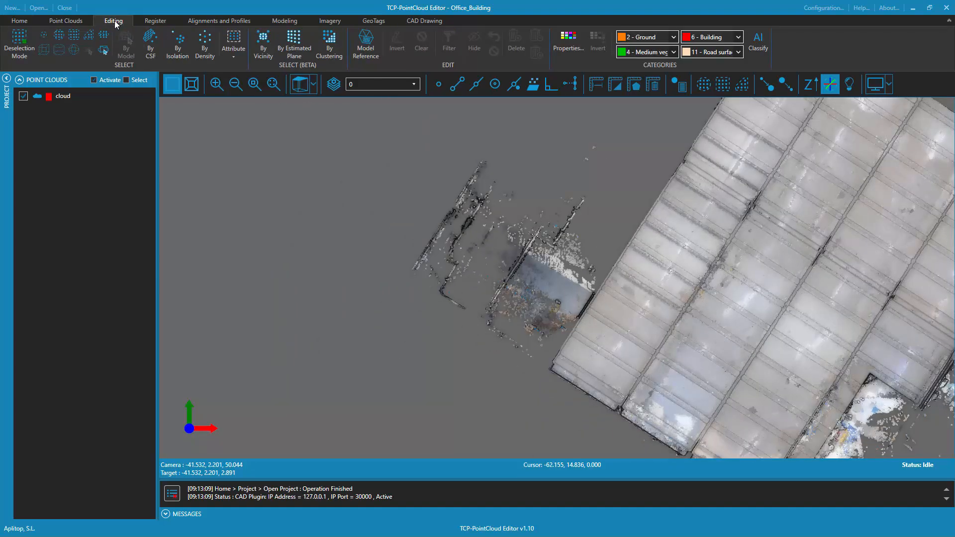
click(85, 37)
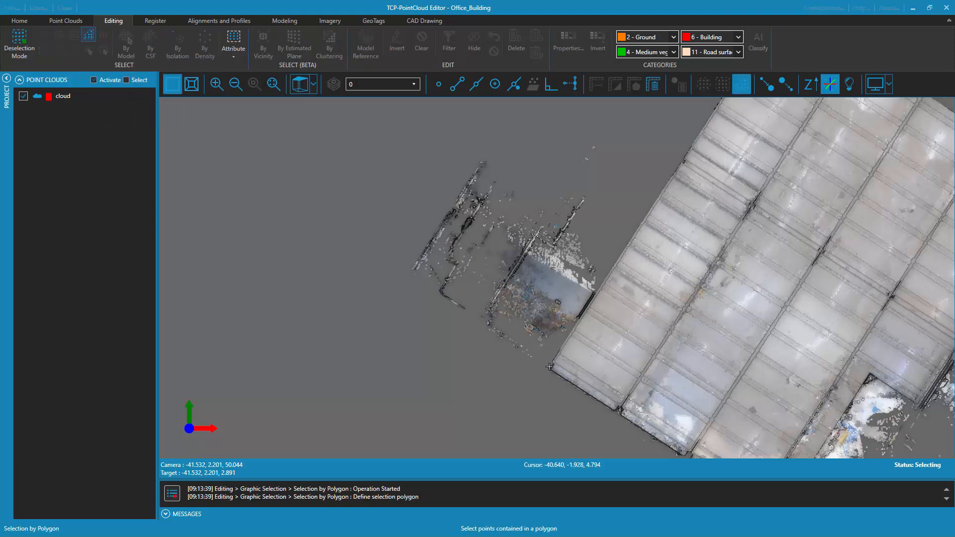
click(557, 349)
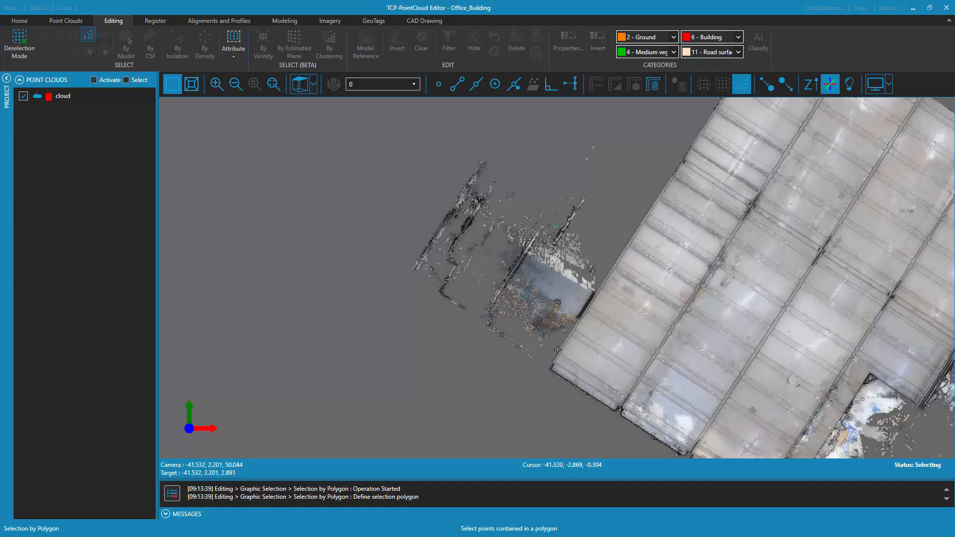
click(611, 267)
click(621, 103)
click(490, 113)
click(391, 166)
click(395, 333)
click(480, 386)
click(532, 382)
right_click(533, 382)
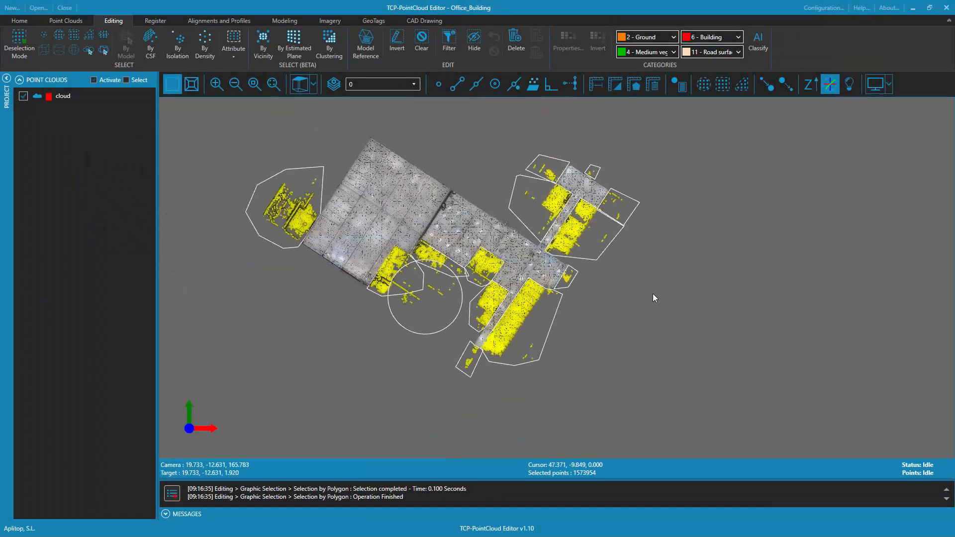
Delete the selected stray points around the building and select all the leftover drawn outlines with a rectangle
middle_drag(653, 294, 656, 259)
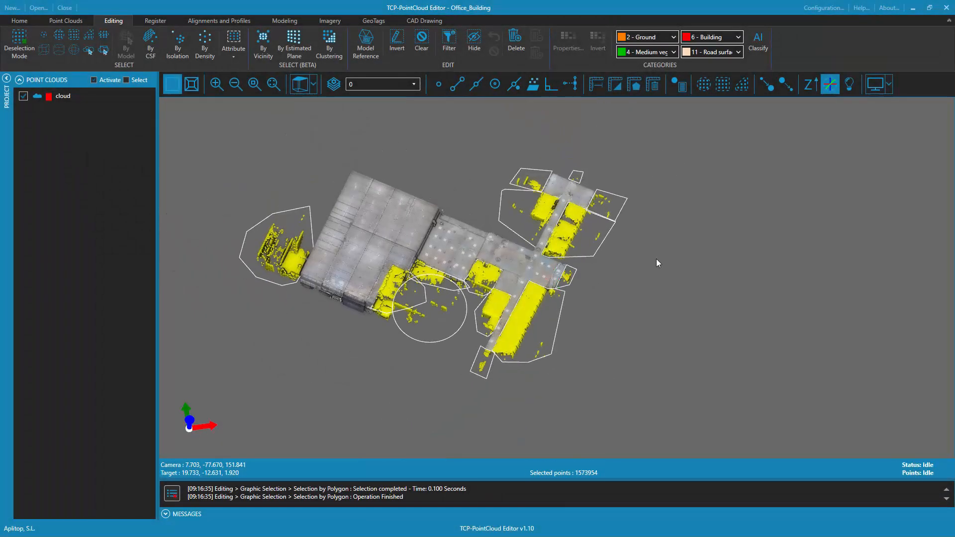
click(517, 38)
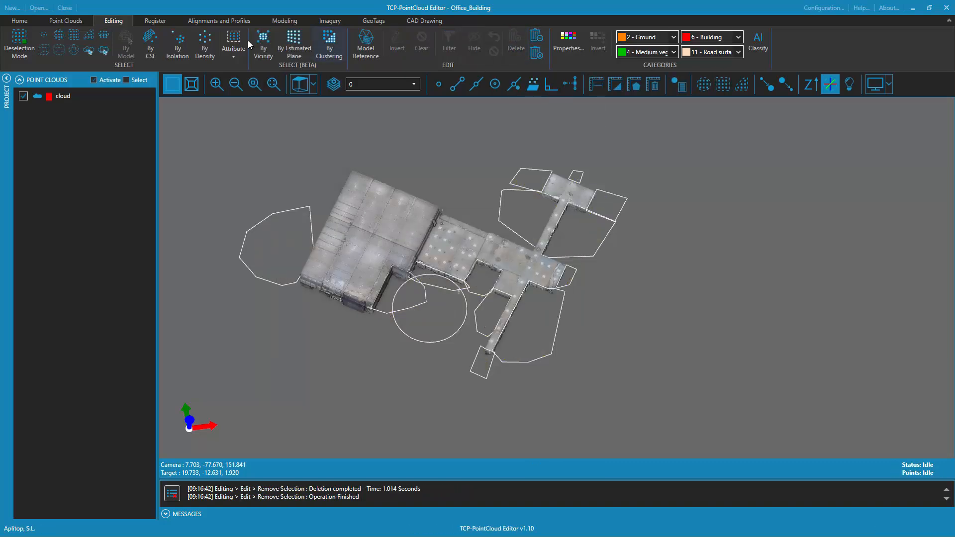
click(415, 23)
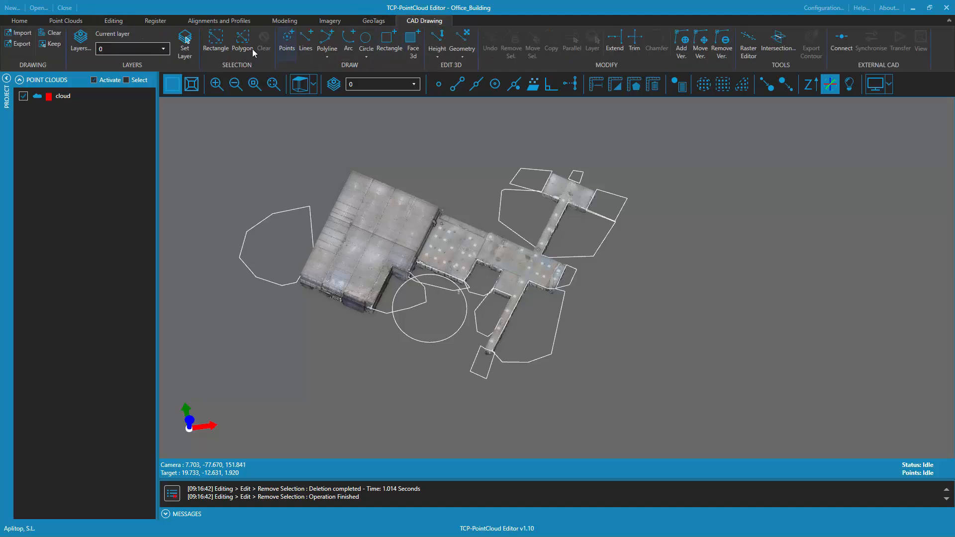
click(216, 42)
mouse_move(200, 122)
mouse_down()
mouse_move(654, 337)
mouse_move(716, 456)
mouse_up()
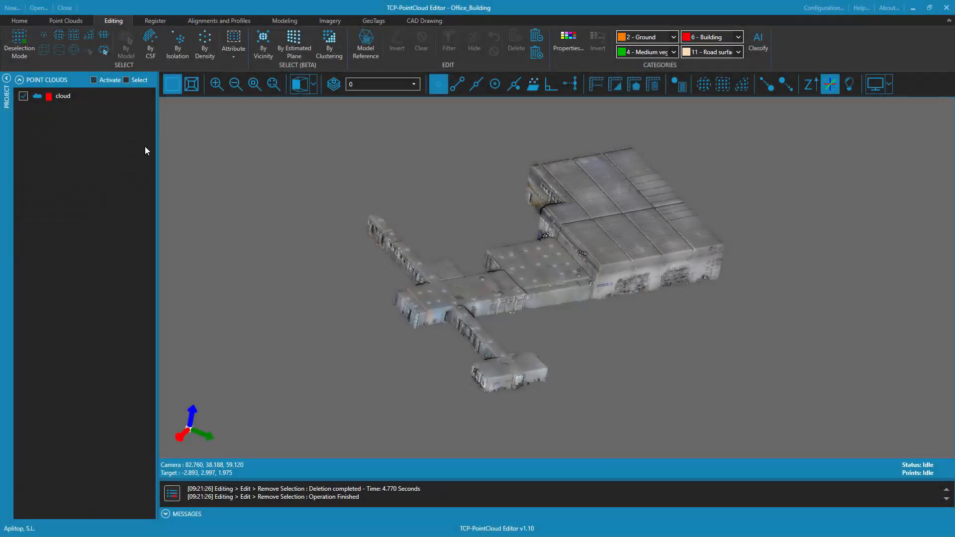
Check the properties of the cleaned point cloud named cloud, including its point totals, coordinate limits and attributes
right_click(67, 96)
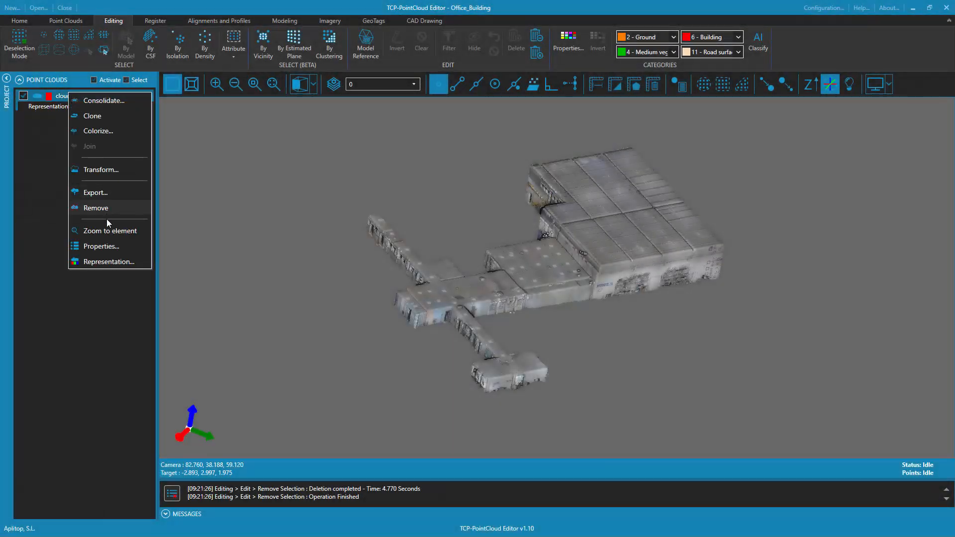
click(101, 247)
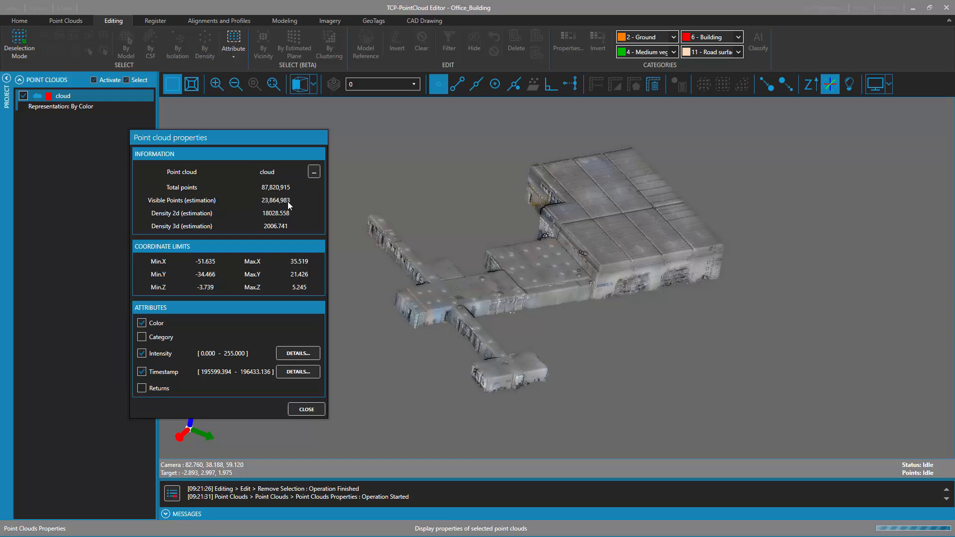
click(306, 409)
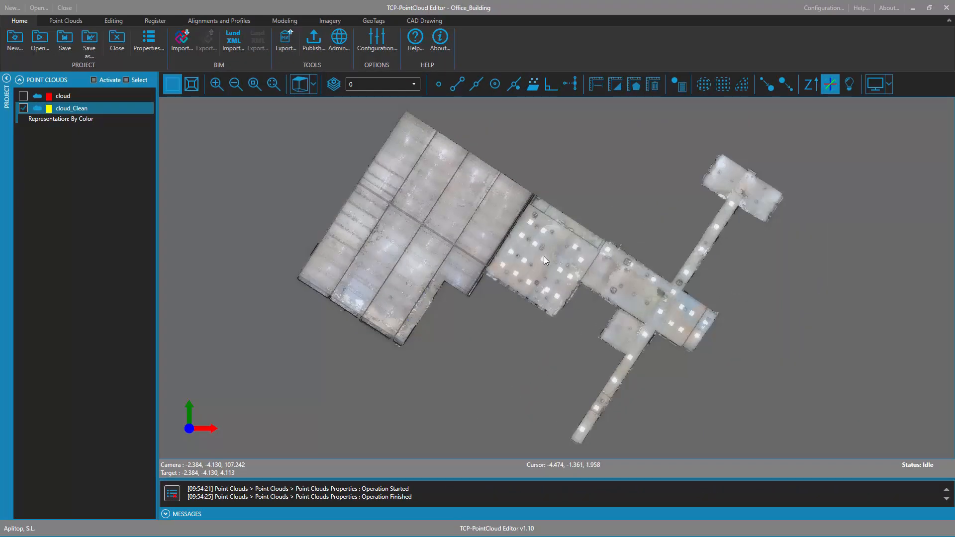
Select by polygon the square central block of cloud_Clean, between the large hall and the narrower wing
scroll(617, 249, up, 5)
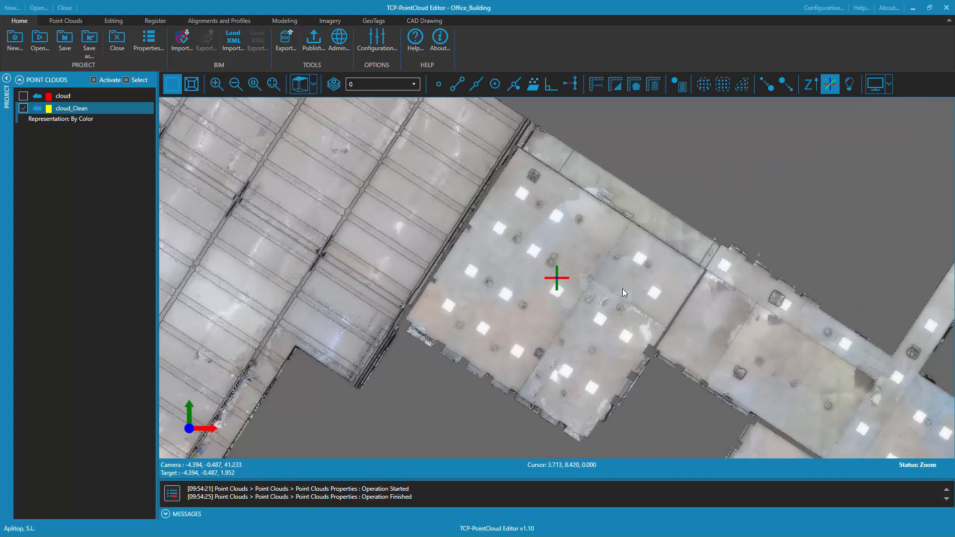
click(113, 21)
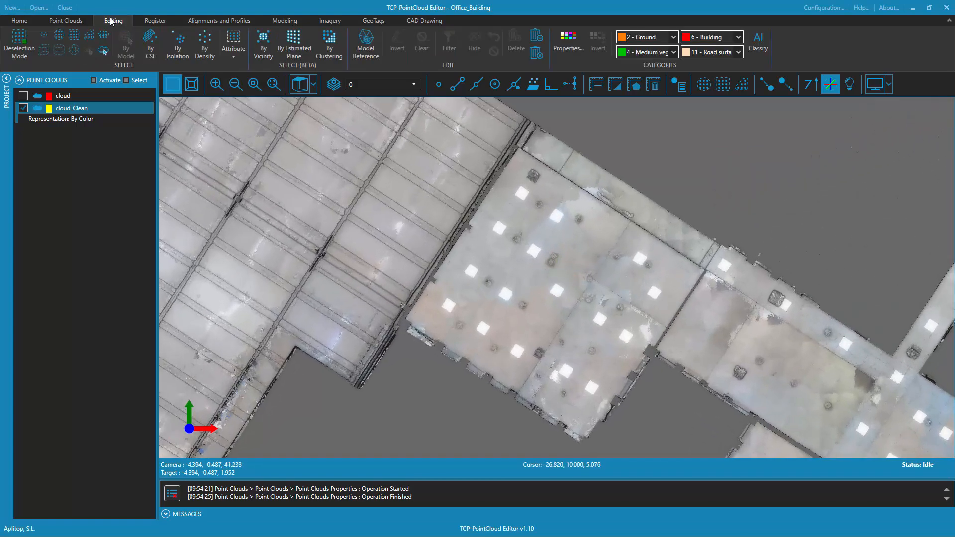
click(89, 35)
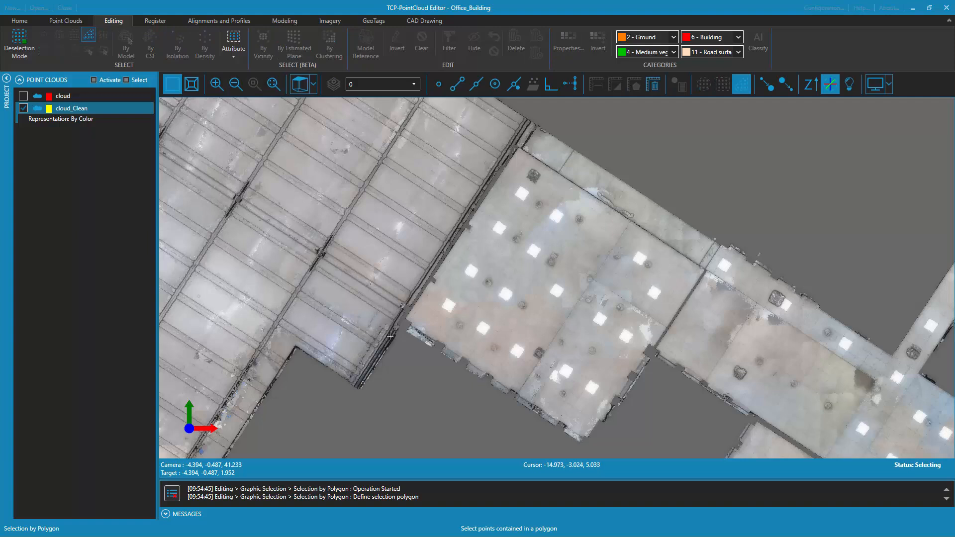
click(400, 322)
click(538, 116)
click(728, 232)
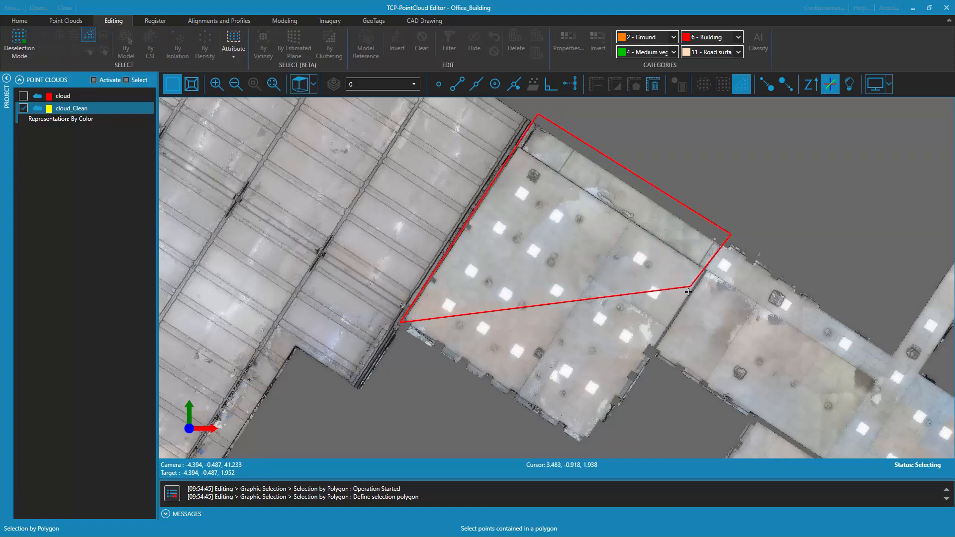
click(651, 354)
click(656, 373)
click(600, 453)
click(539, 442)
double_click(408, 345)
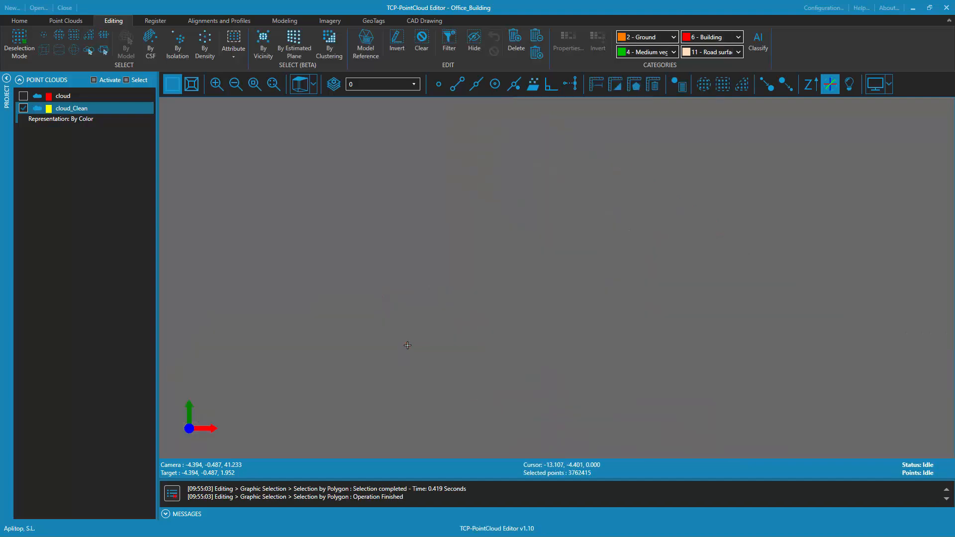
Filter the view to the selected central block and delete its polygon outline
click(451, 44)
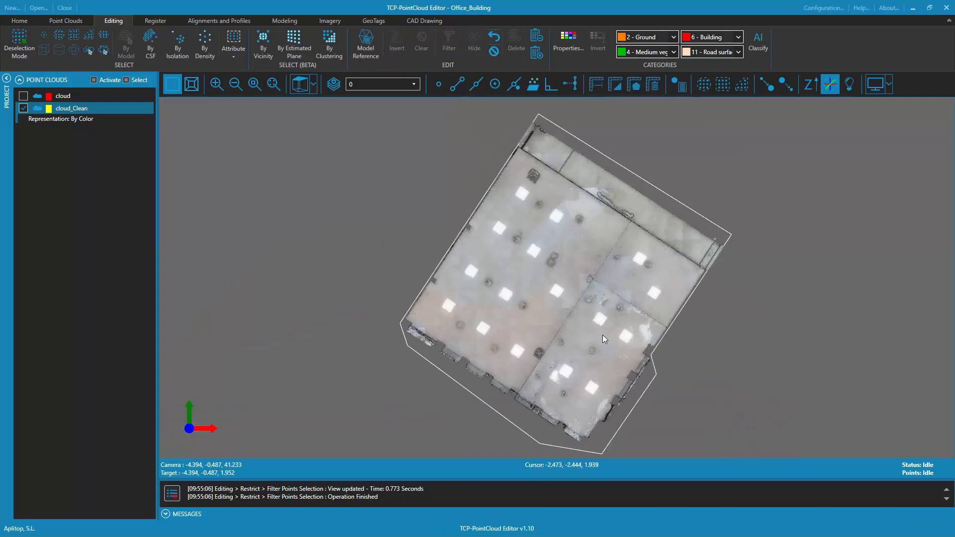
click(657, 343)
key(Delete)
drag(649, 353, 598, 286)
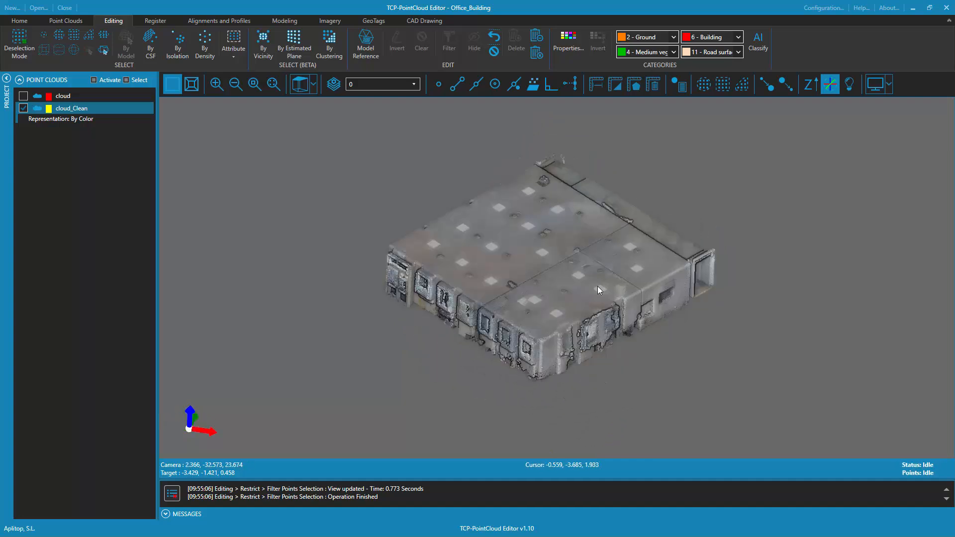
Open the user categories in the category properties, activate all of them and list more than just the existing ones
click(567, 41)
click(301, 224)
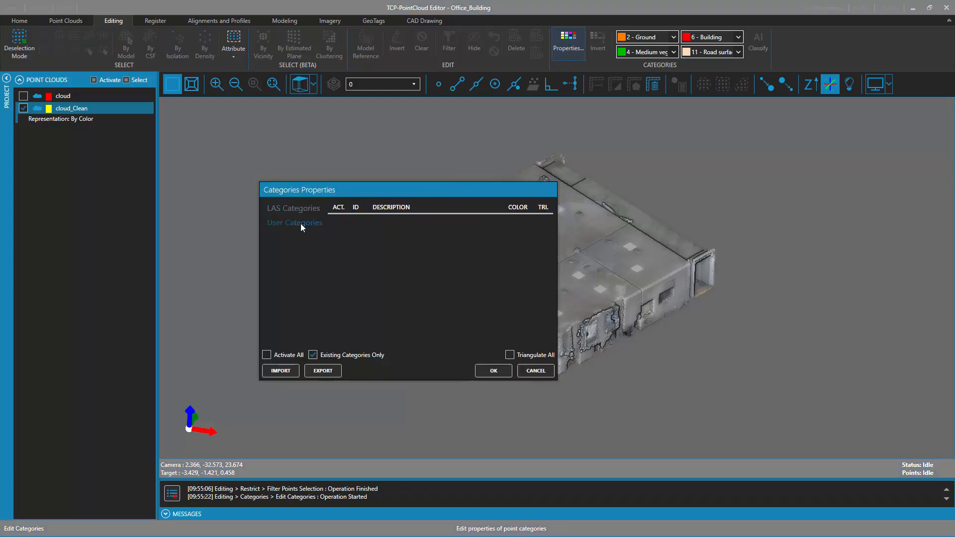
click(267, 355)
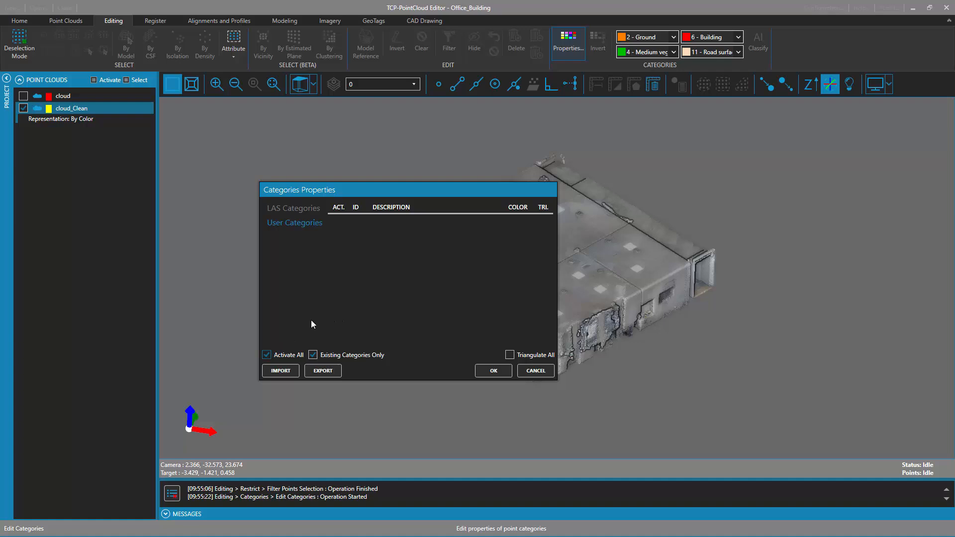
click(313, 355)
Rename user category 32 as Floor and set its color to brown
double_click(399, 222)
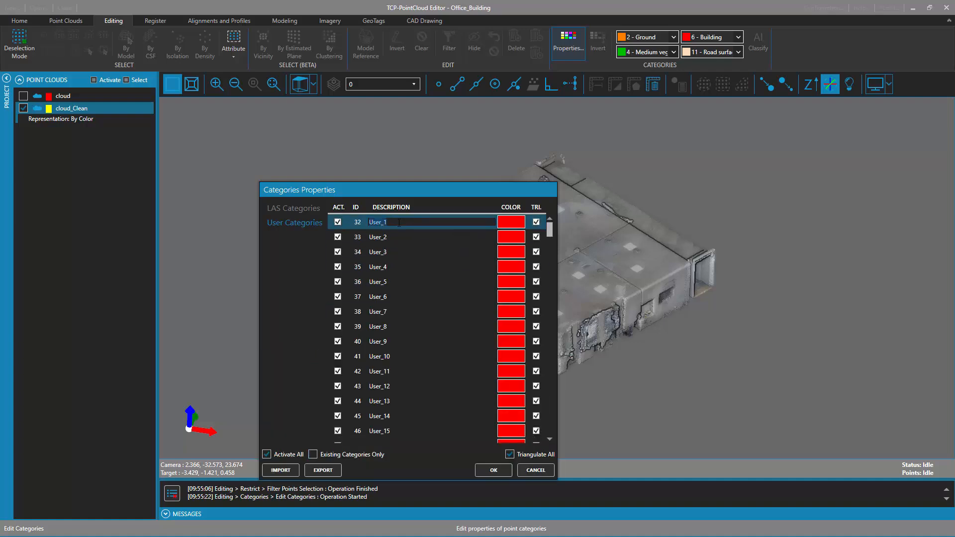
text(Floor)
click(508, 223)
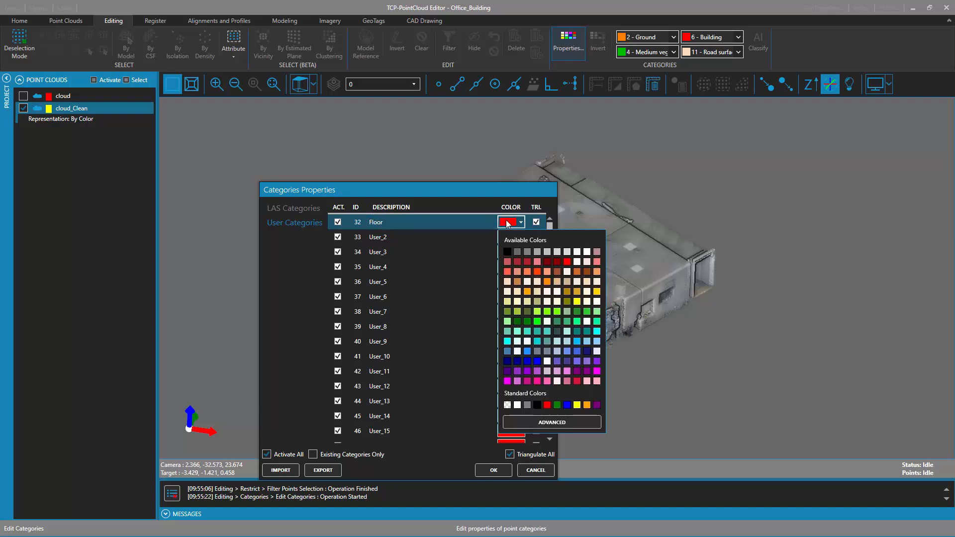
click(586, 271)
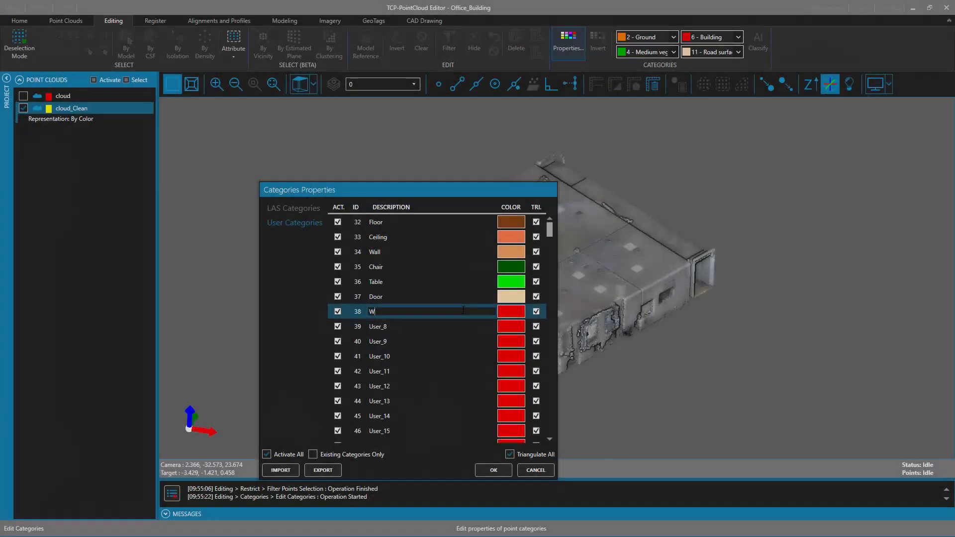
Rename user category 38 as Window, set its color to cyan and apply the category settings
text(indow)
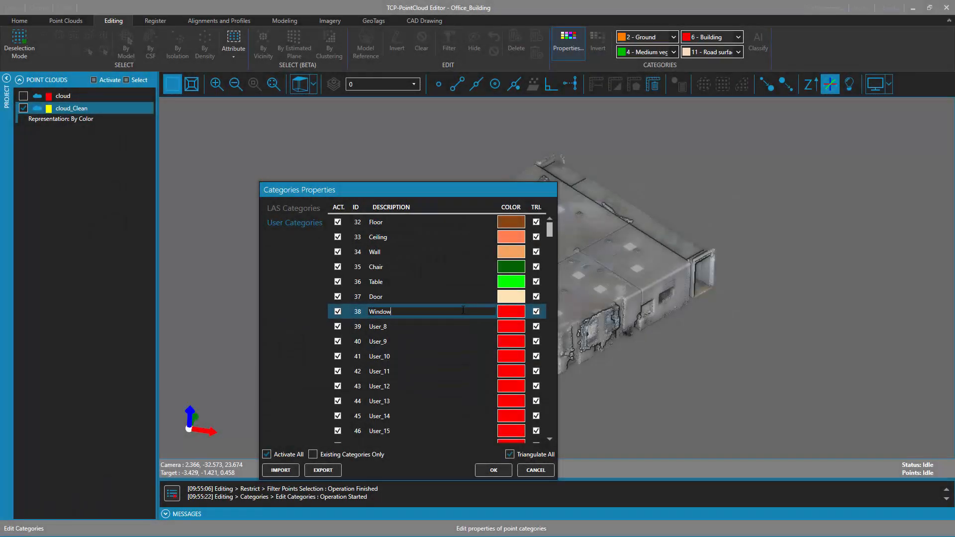
click(517, 310)
click(521, 312)
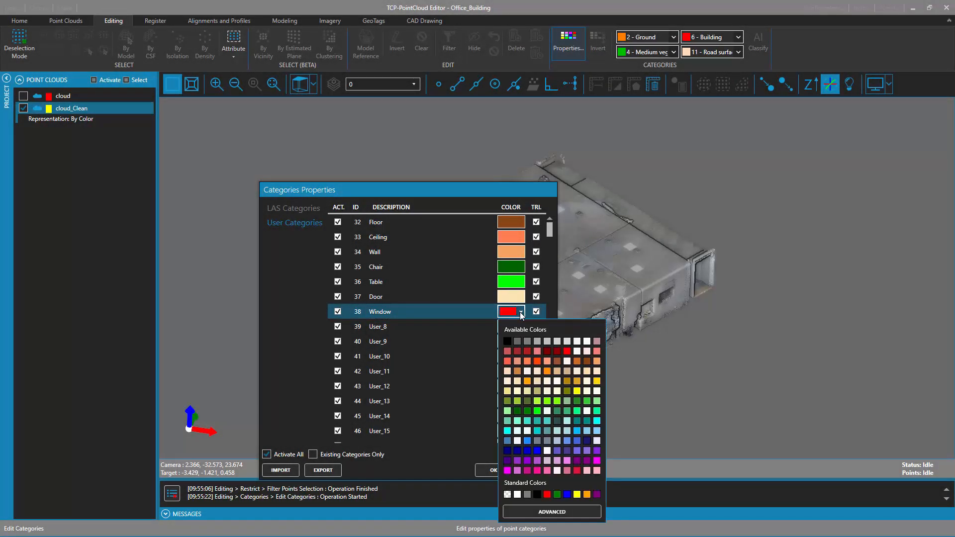
click(508, 431)
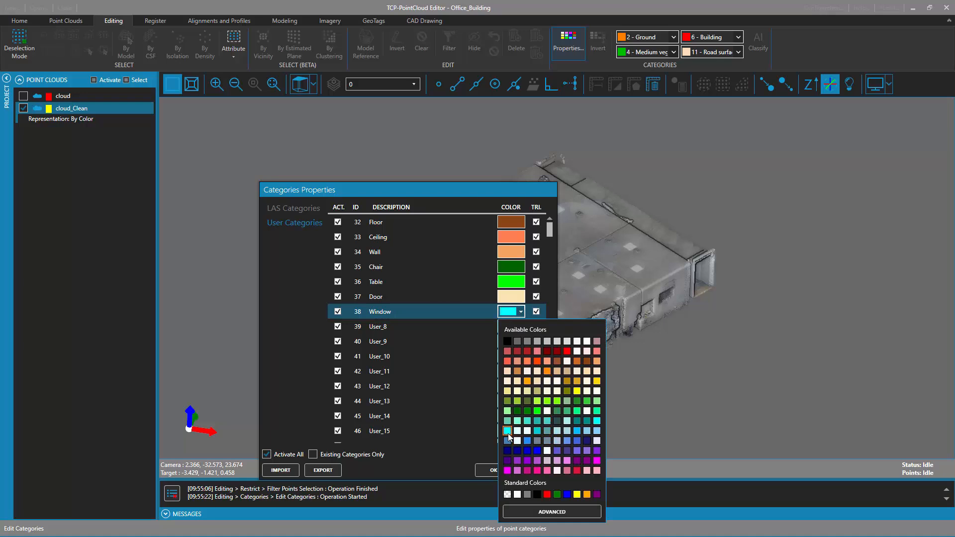
click(494, 470)
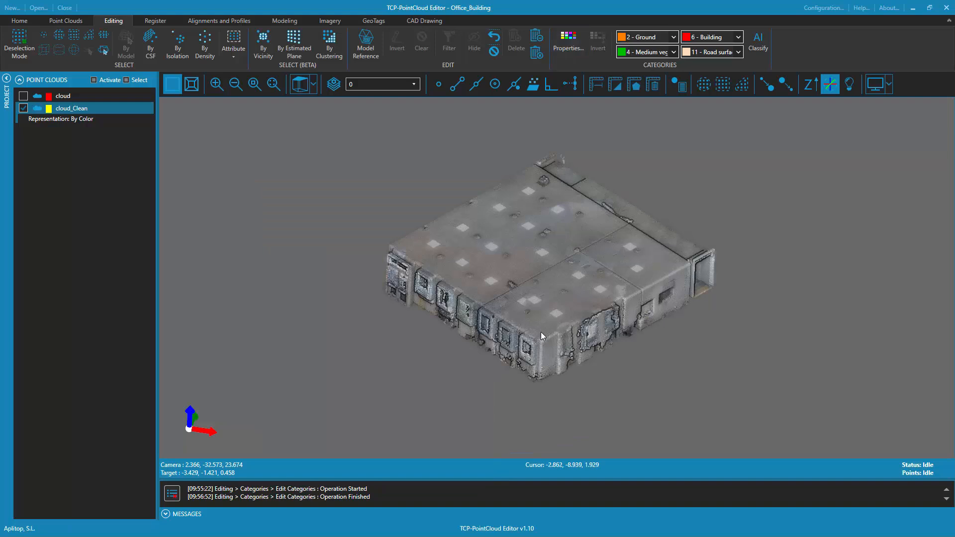
Classify the isolated block of cloud_Clean automatically using the Indoor model and its matching user categories
click(63, 21)
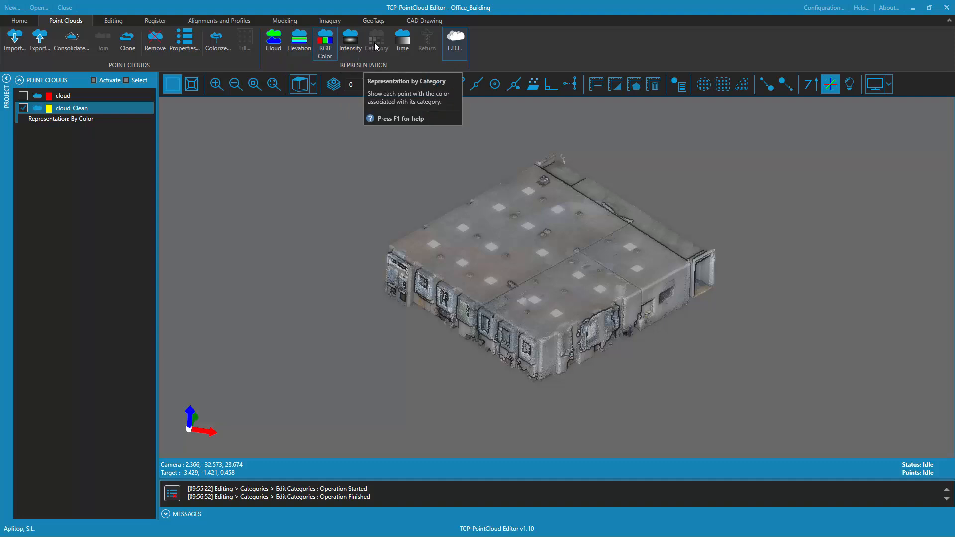
click(118, 21)
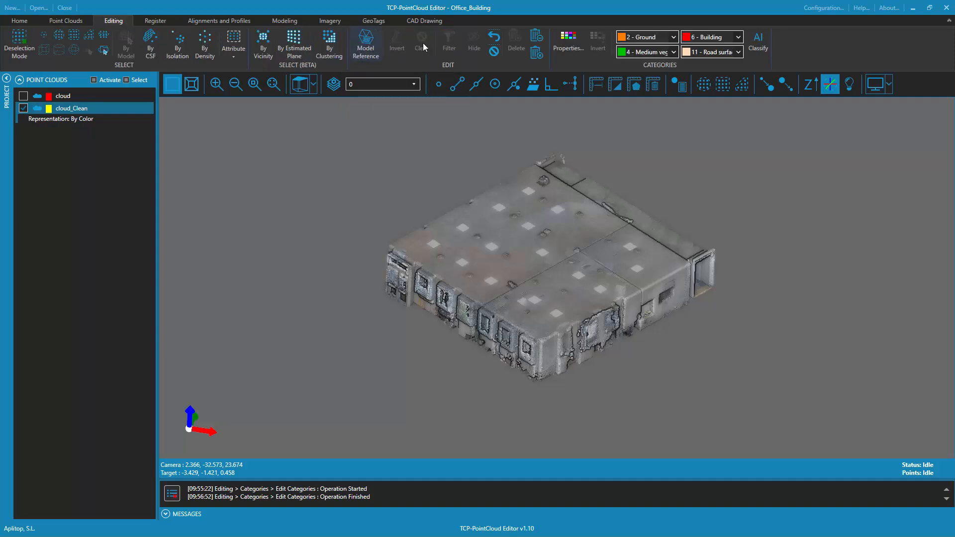
click(759, 41)
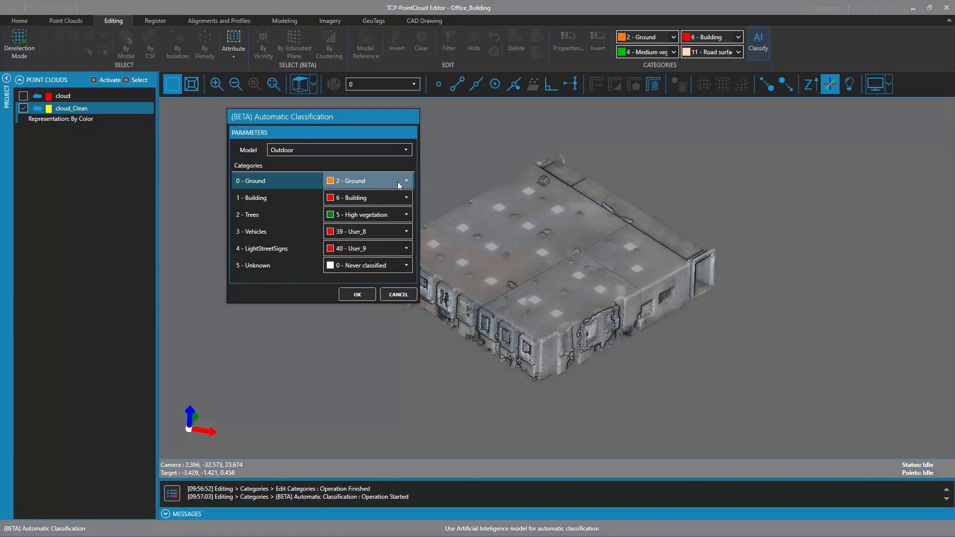
click(402, 150)
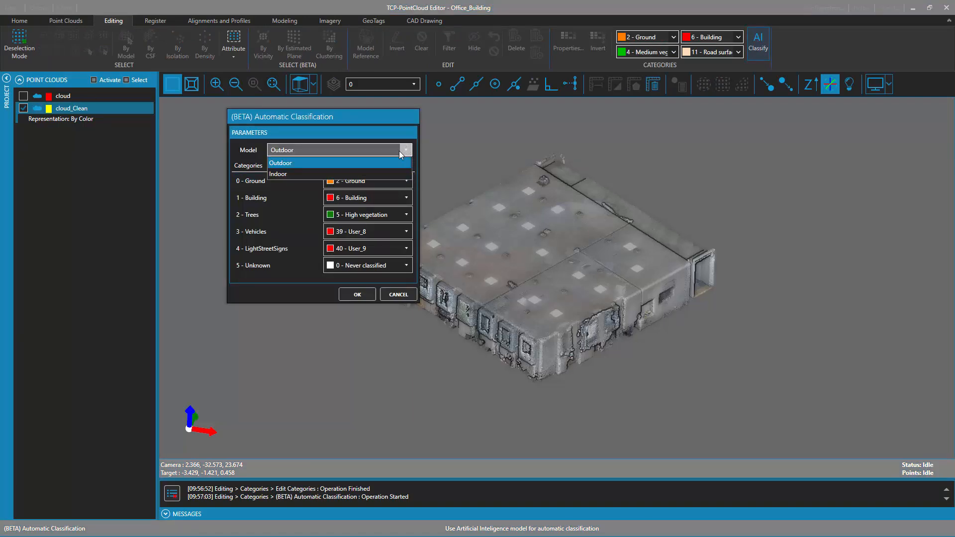
click(353, 174)
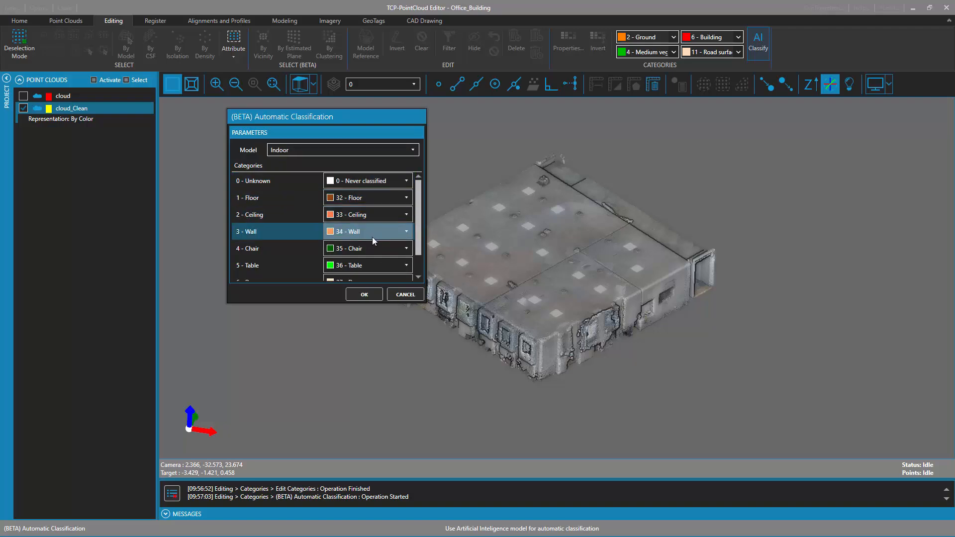
scroll(371, 251, down, 1)
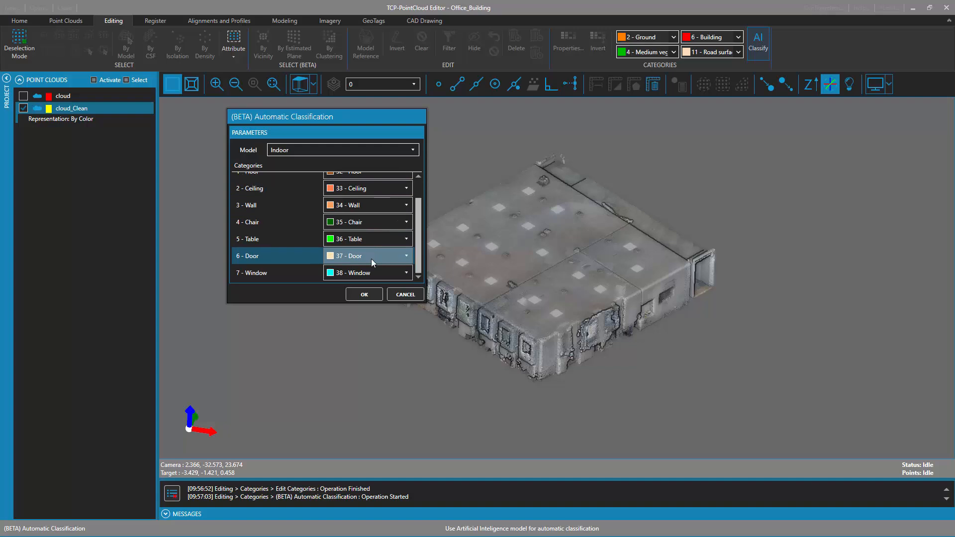
click(364, 295)
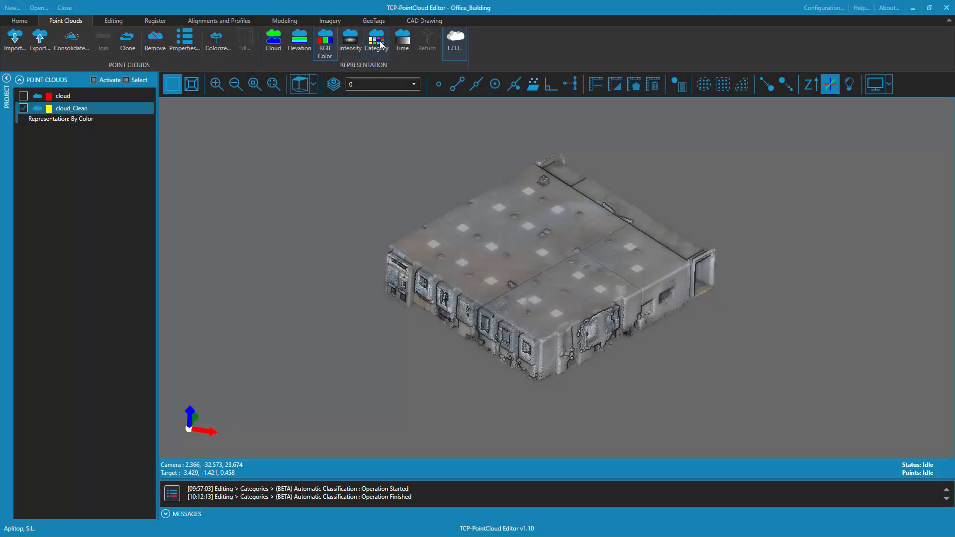
Represent the cloud by category and deactivate the Ceiling category to examine the classified rooms inside the block
click(382, 45)
drag(598, 293, 574, 218)
click(121, 21)
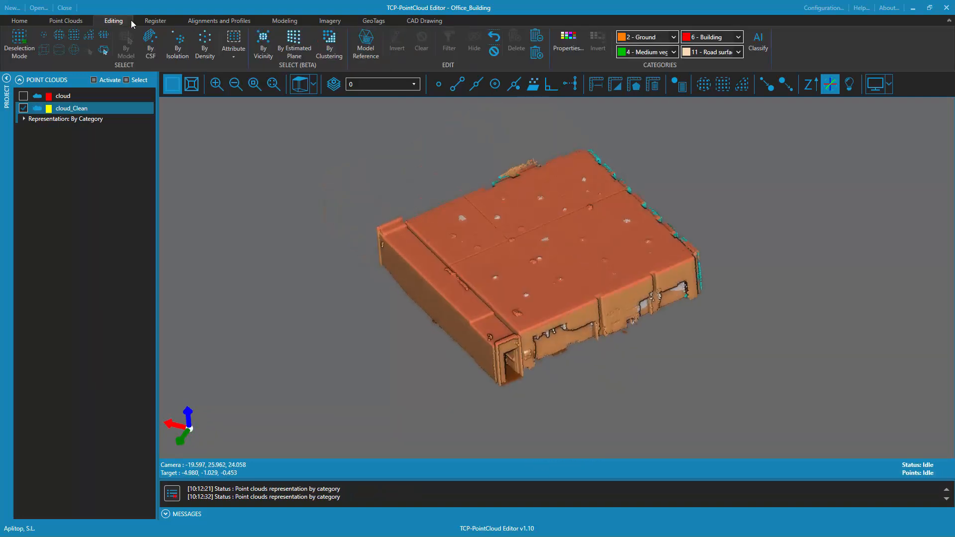
click(568, 45)
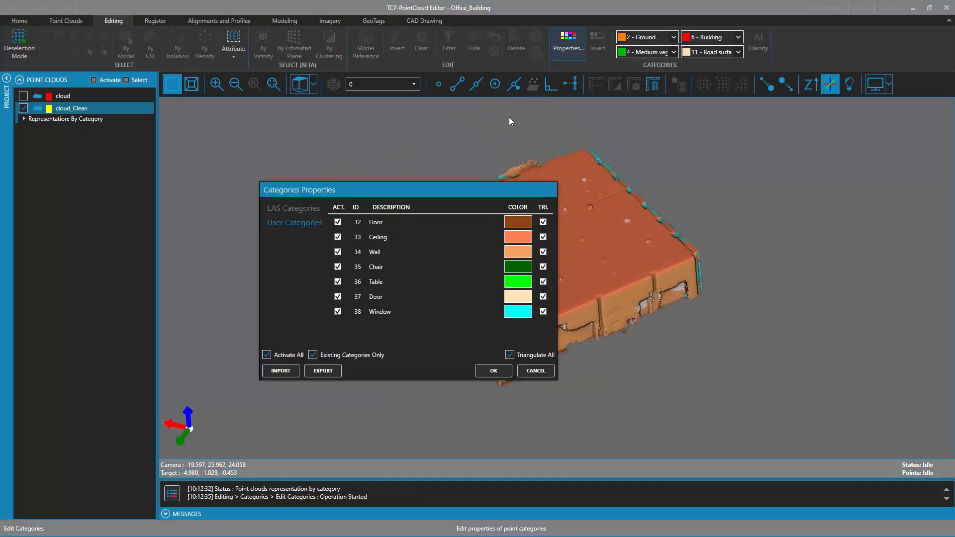
click(383, 237)
click(353, 238)
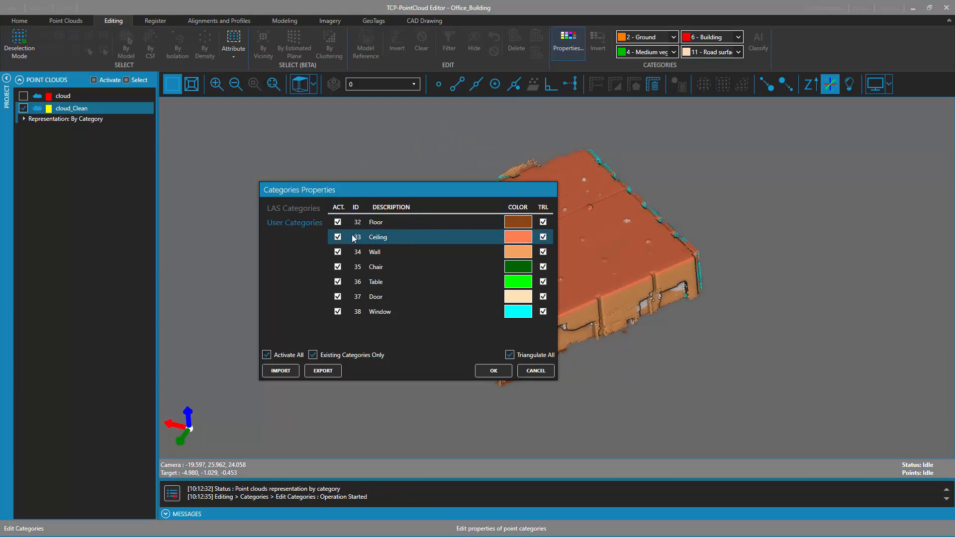
click(497, 371)
drag(529, 195, 561, 271)
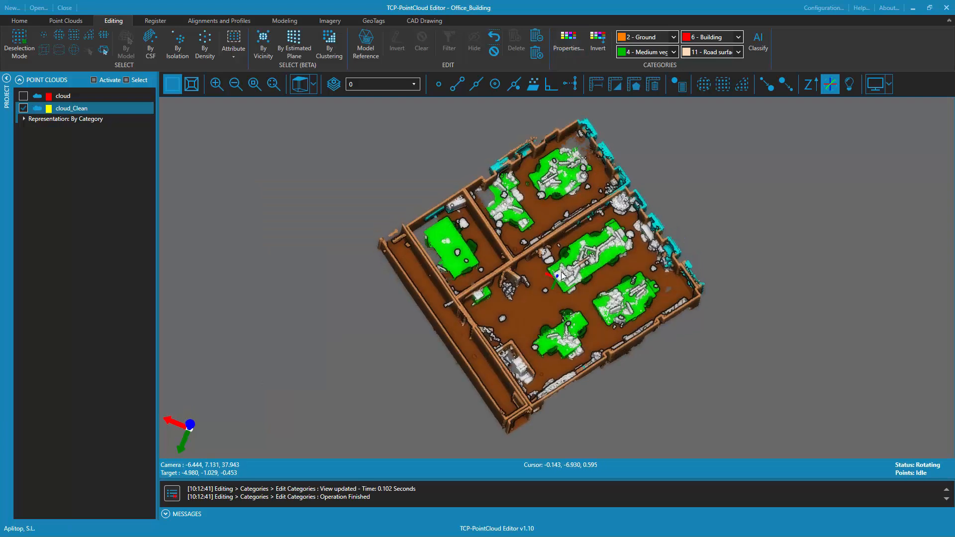
scroll(582, 262, up, 5)
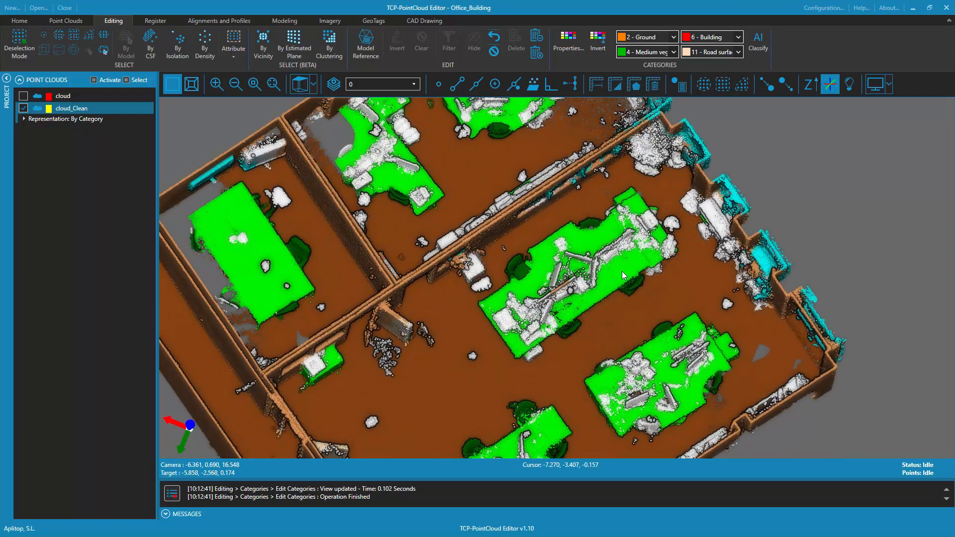
mouse_move(608, 306)
mouse_down()
mouse_move(651, 264)
mouse_move(611, 276)
mouse_move(597, 389)
mouse_move(539, 379)
mouse_move(625, 383)
mouse_move(532, 369)
mouse_move(608, 372)
mouse_move(378, 283)
mouse_up()
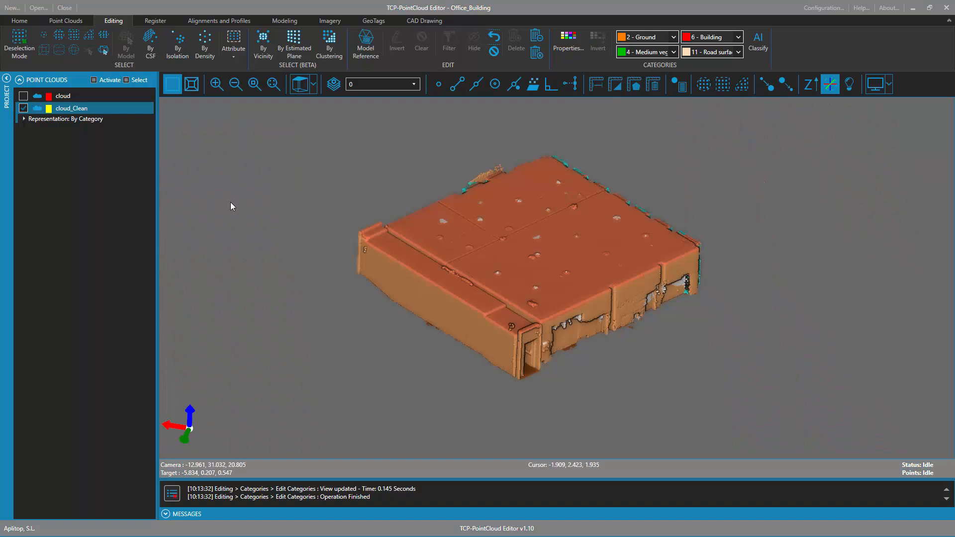
List the categories of cloud_Clean and undo the last point filtering to bring back the whole building
click(24, 119)
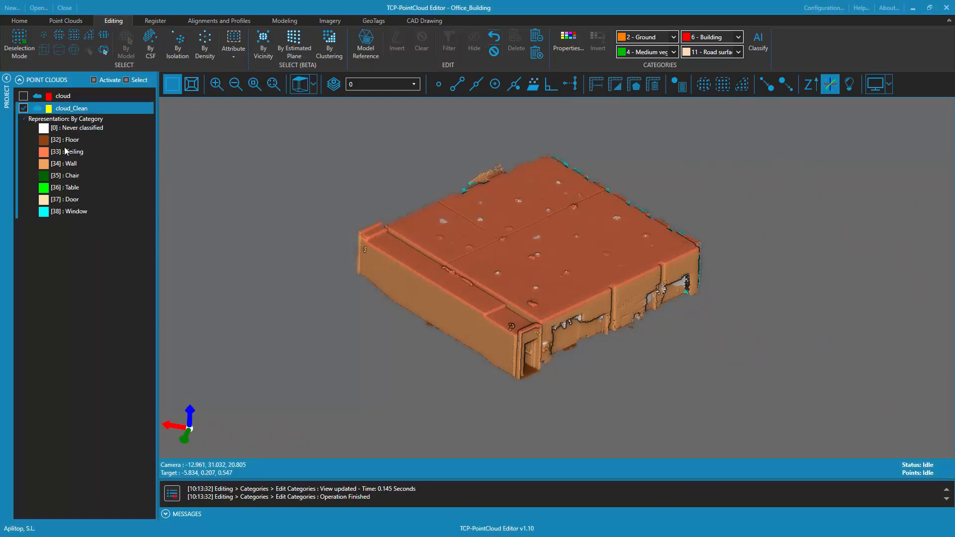
click(497, 40)
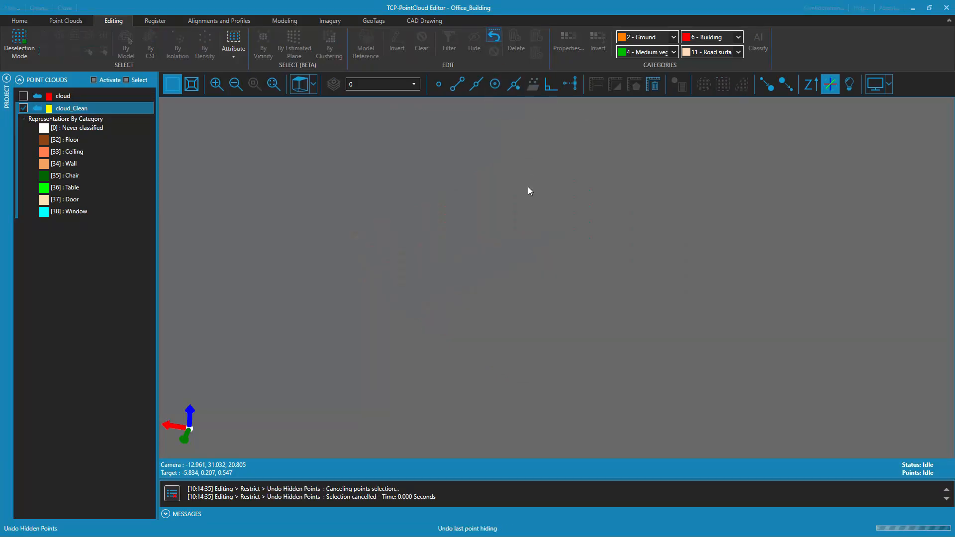
scroll(545, 172, down, 5)
scroll(545, 170, up, 2)
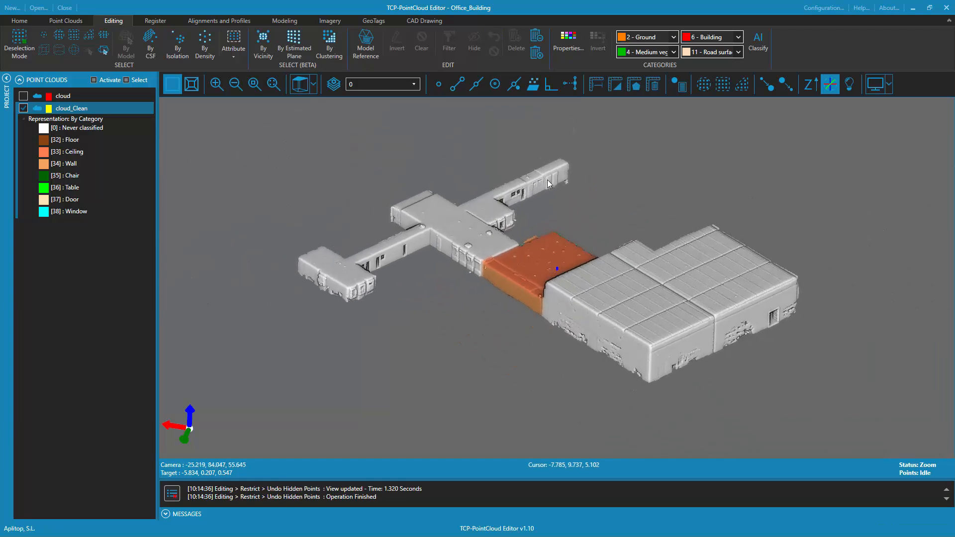
click(300, 82)
middle_drag(502, 232, 529, 211)
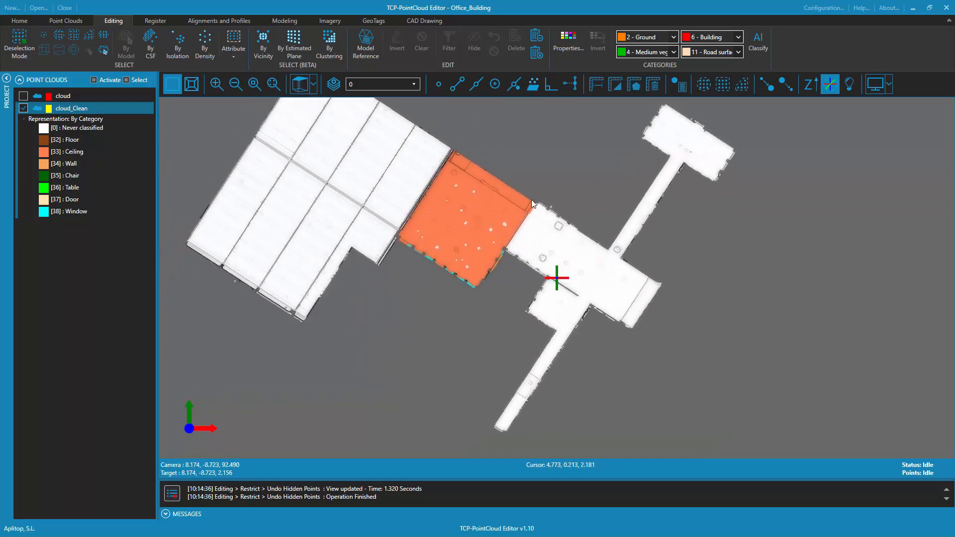
scroll(531, 209, down, 2)
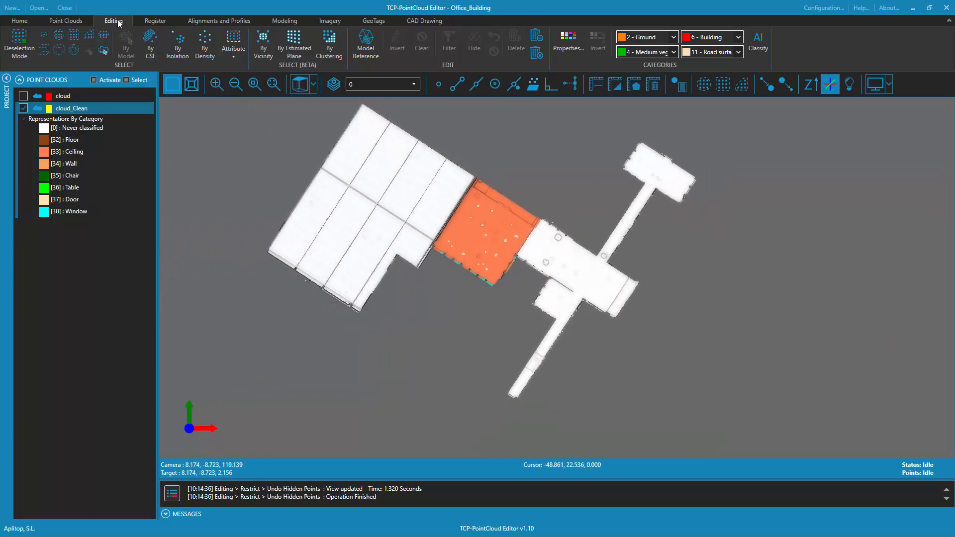
Select ceiling points of the unclassified office wing by elevation, using average elevations 2.255 and 2.215 with a 0.050 bandwidth
click(88, 36)
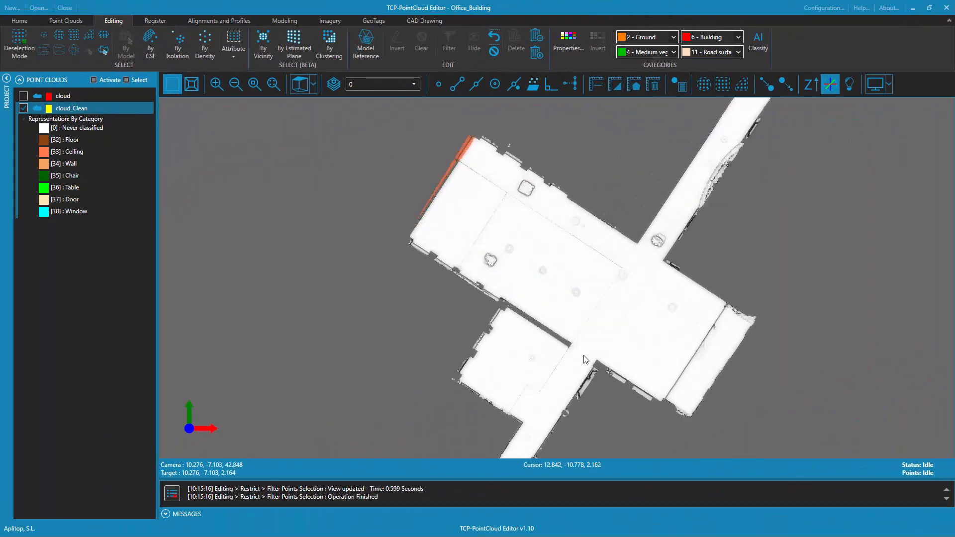
drag(577, 234, 596, 208)
middle_drag(596, 208, 551, 205)
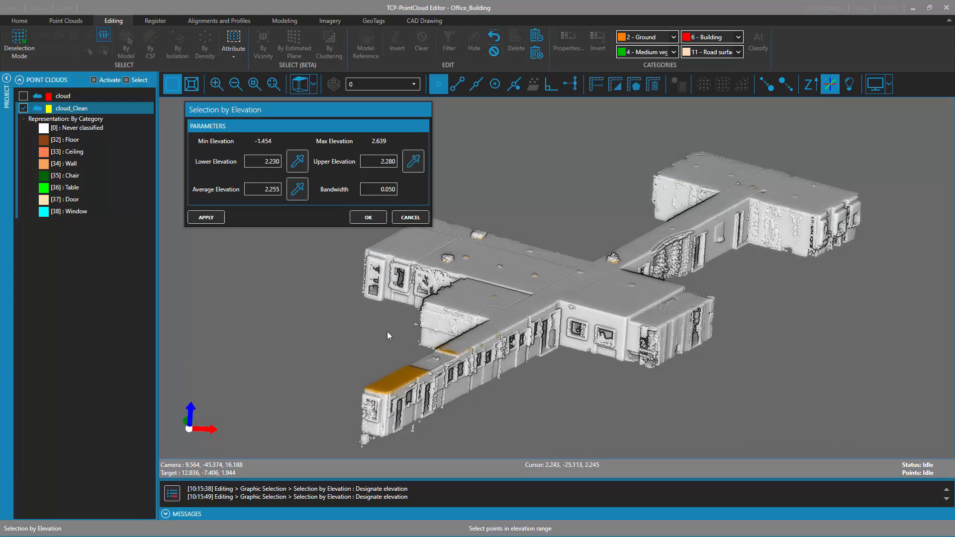
click(206, 218)
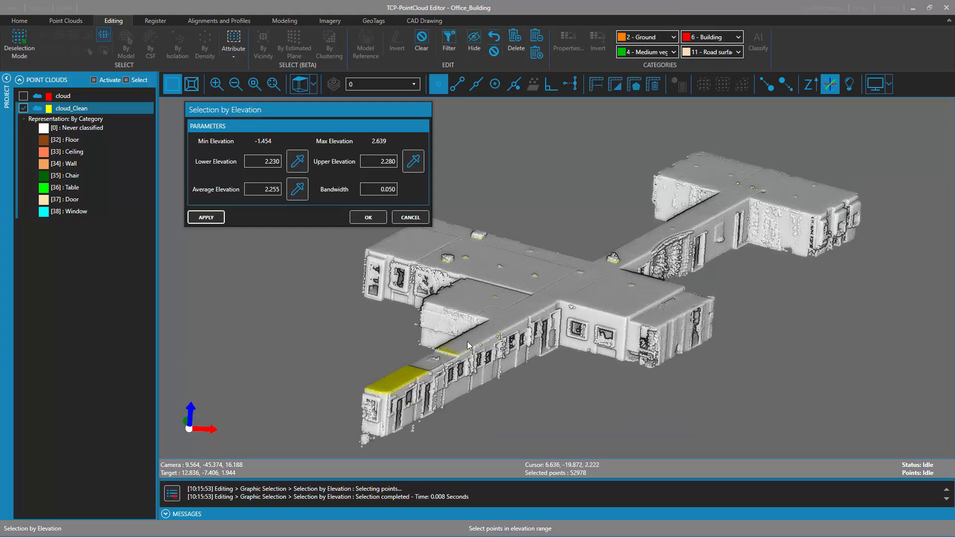
click(297, 189)
click(475, 337)
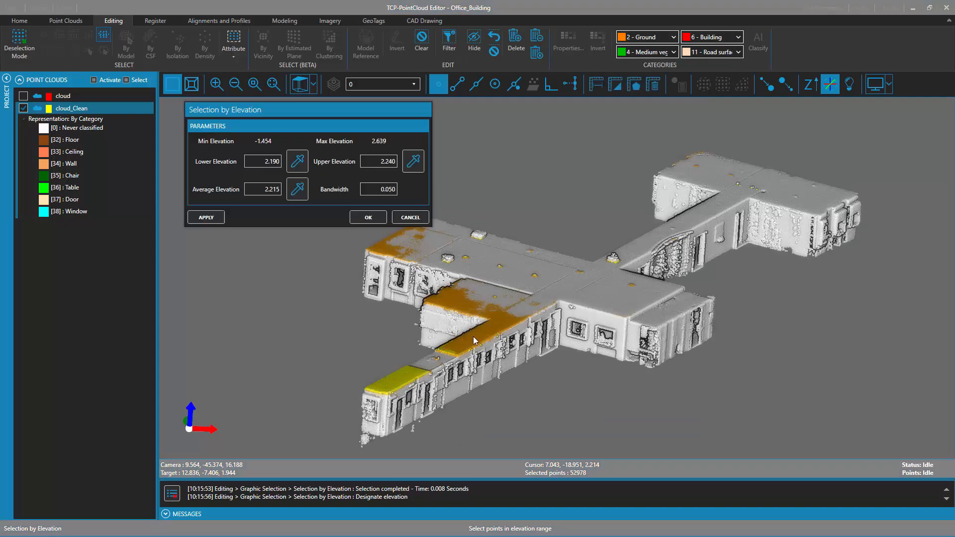
click(207, 217)
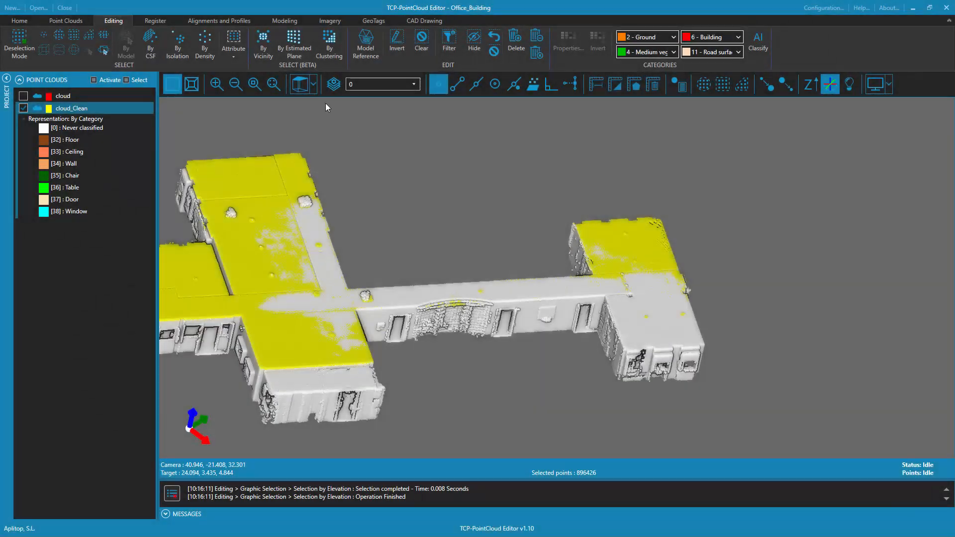
Add the remaining ceiling patches of the wing and its corridor to the selection by estimated plane with a bandwidth of 0.05
click(294, 39)
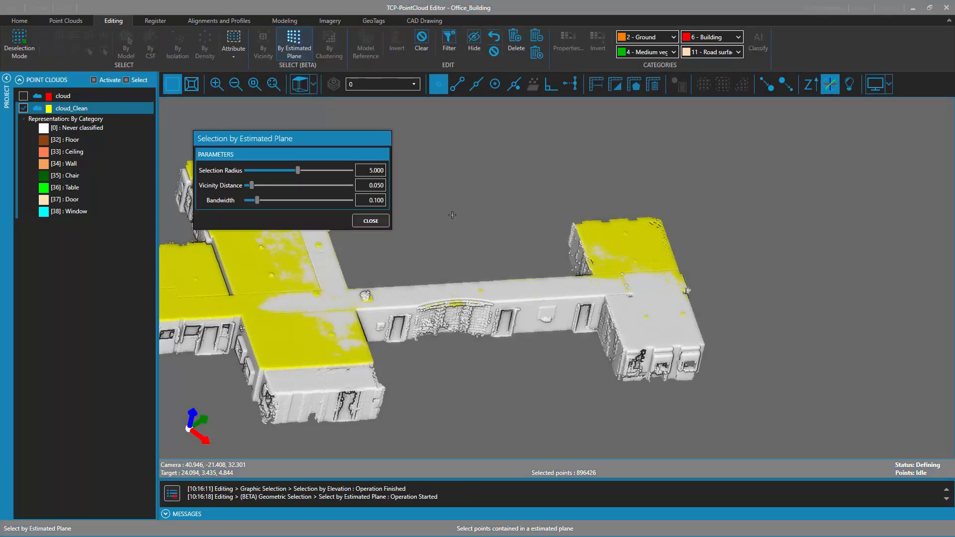
double_click(384, 202)
text(0.)
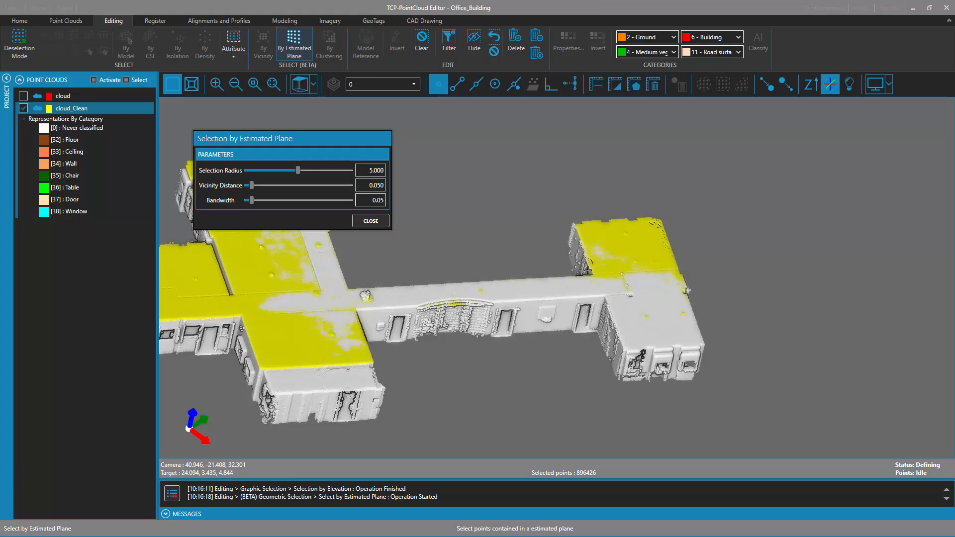
click(655, 309)
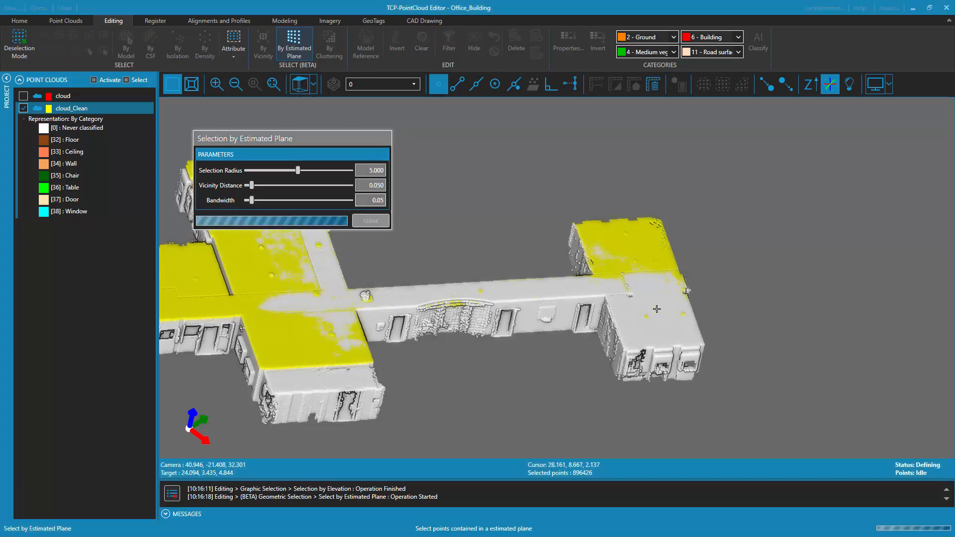
click(573, 282)
click(534, 288)
click(409, 296)
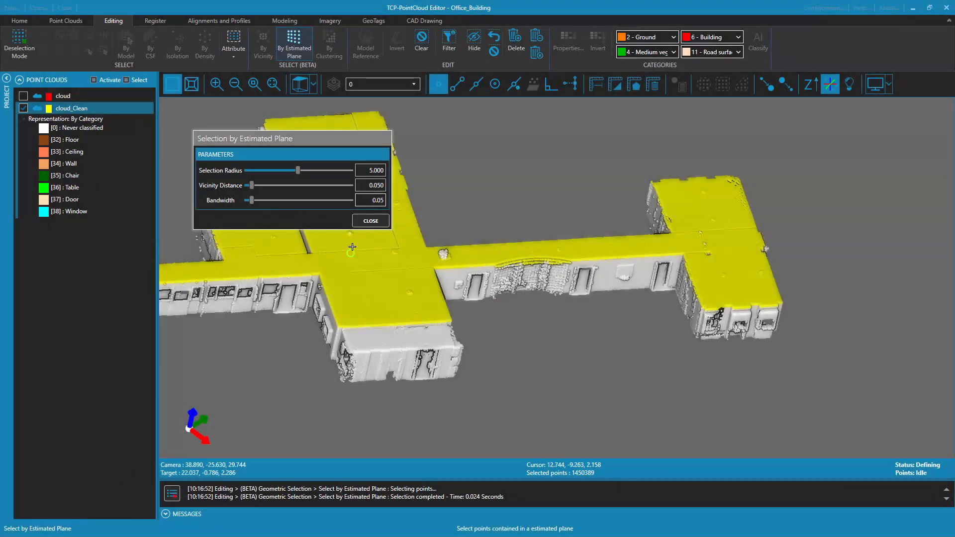
click(371, 220)
Assign category 33 - Ceiling to the selected ceiling points
scroll(495, 228, down, 4)
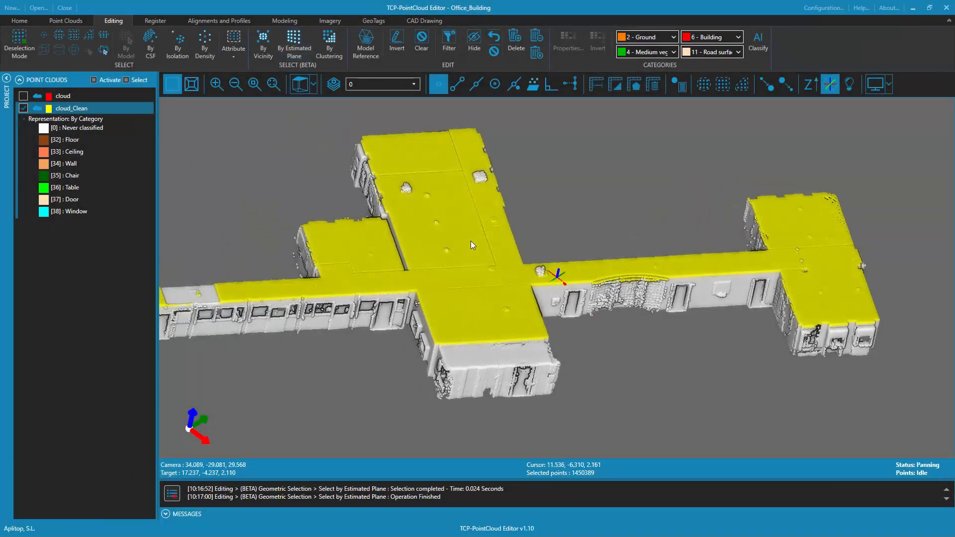
click(740, 39)
scroll(717, 267, down, 4)
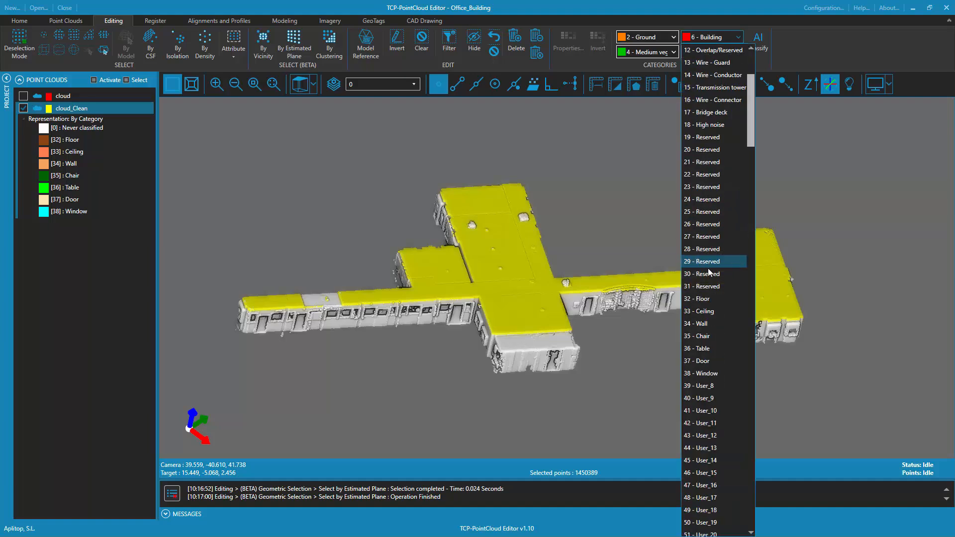
click(715, 312)
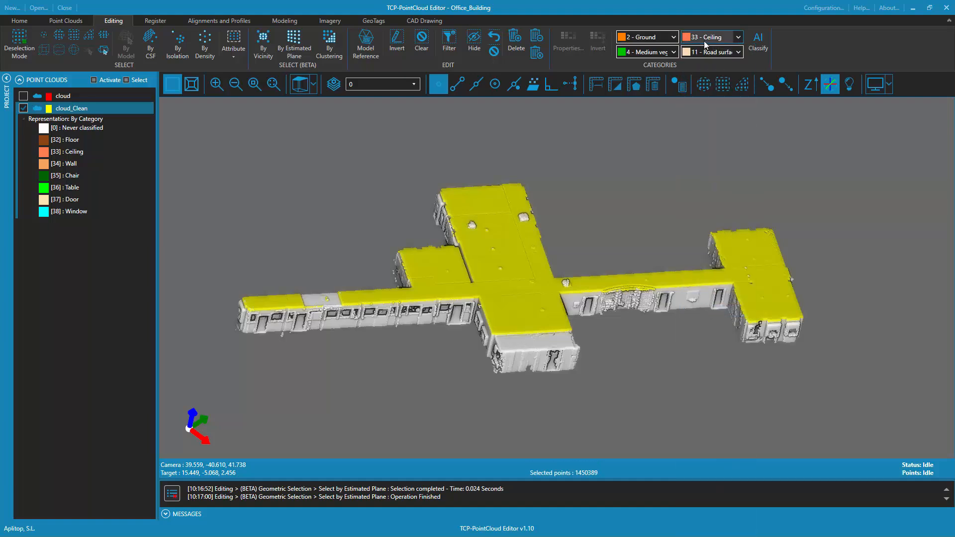
click(759, 42)
Assign category 32 - Floor to the selected floor points of the wing
scroll(611, 222, down, 5)
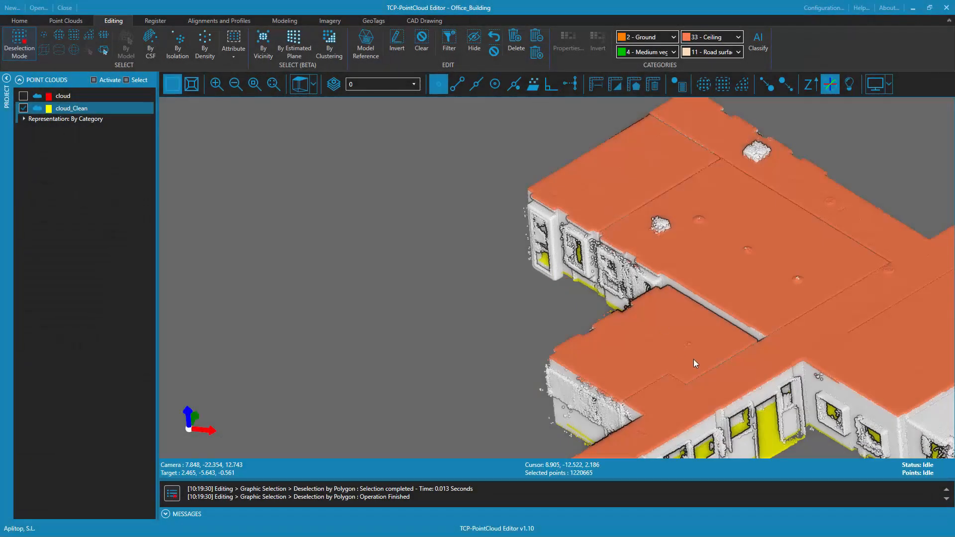
middle_drag(693, 359, 804, 272)
scroll(804, 272, down, 5)
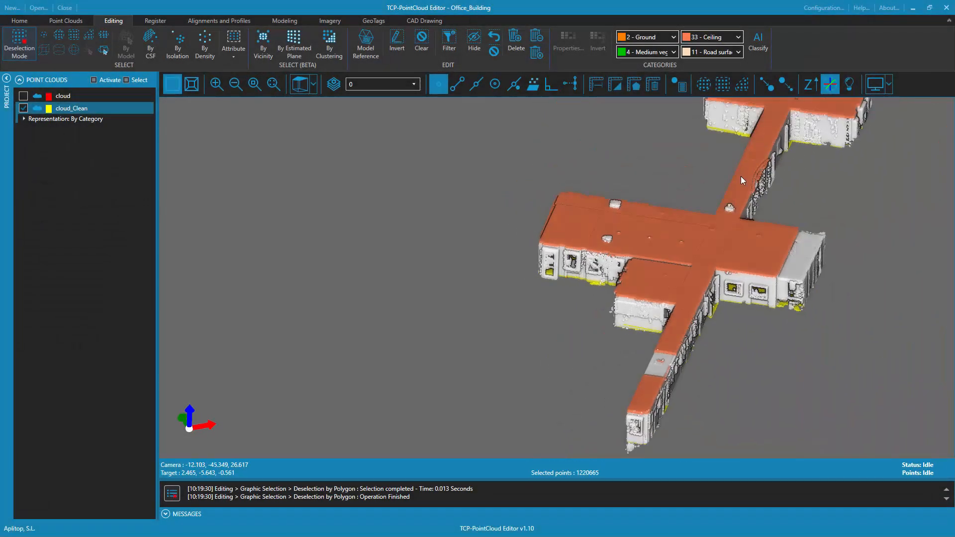
click(673, 51)
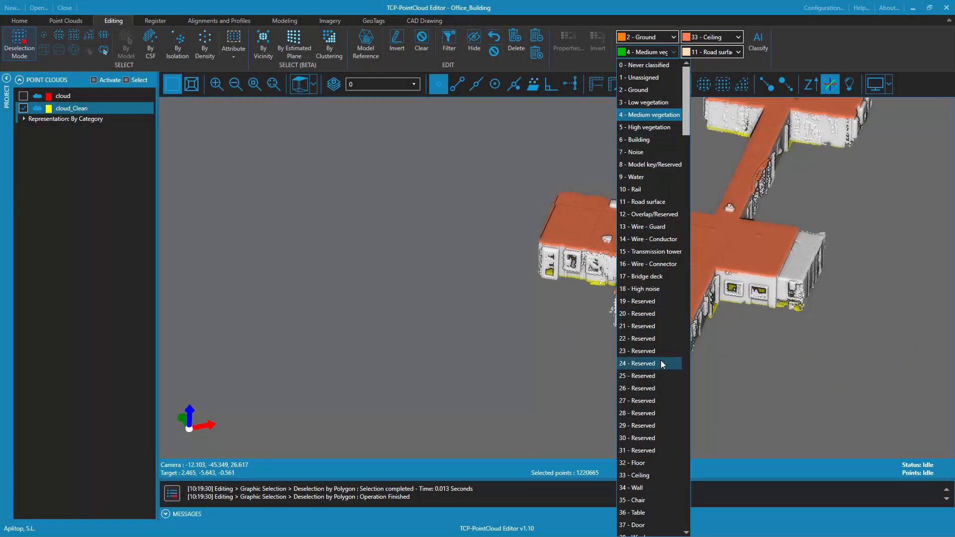
scroll(661, 363, down, 4)
click(674, 318)
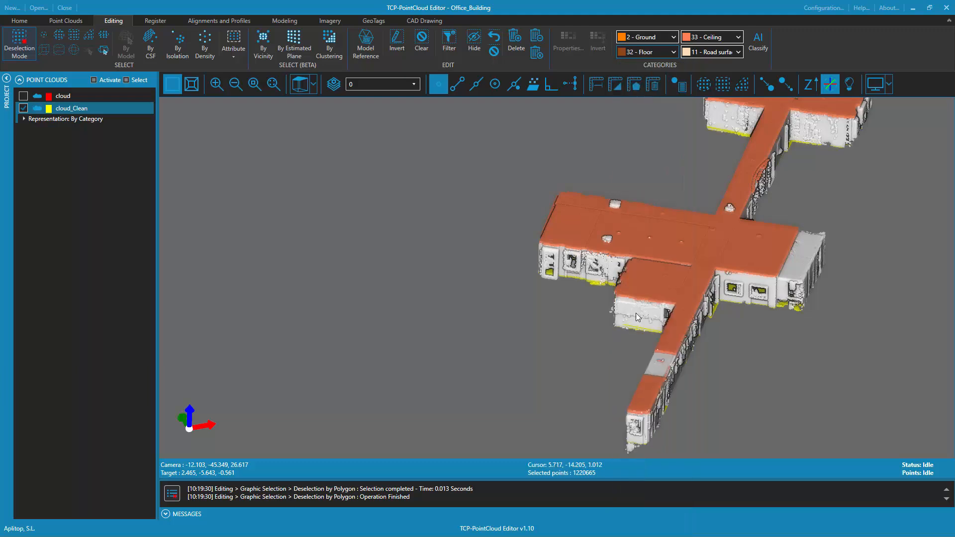
click(651, 55)
Select the long corridor wall by estimated plane with radius 5.000, vicinity distance 0.050 and bandwidth 0.050, and assign category 34 - Wall
middle_drag(659, 179, 469, 160)
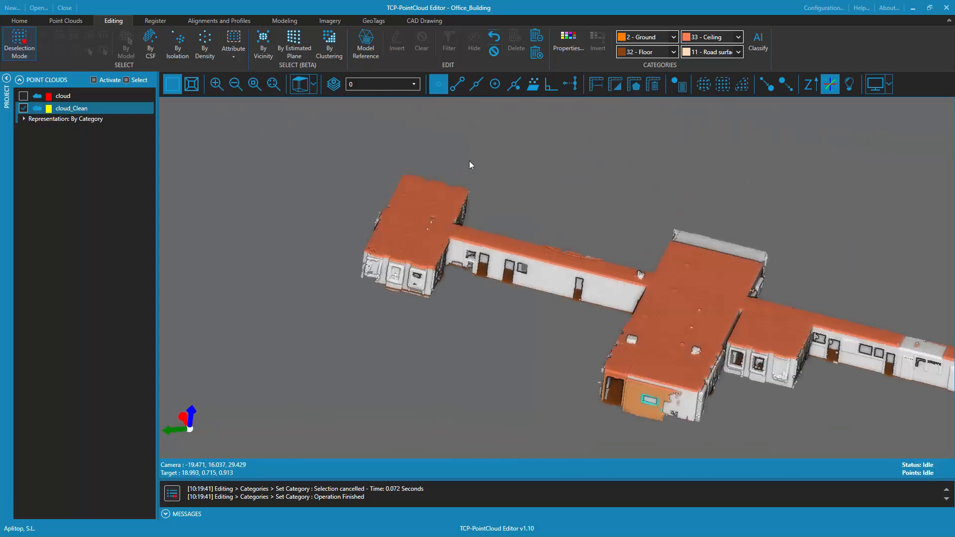
scroll(780, 320, up, 5)
click(294, 44)
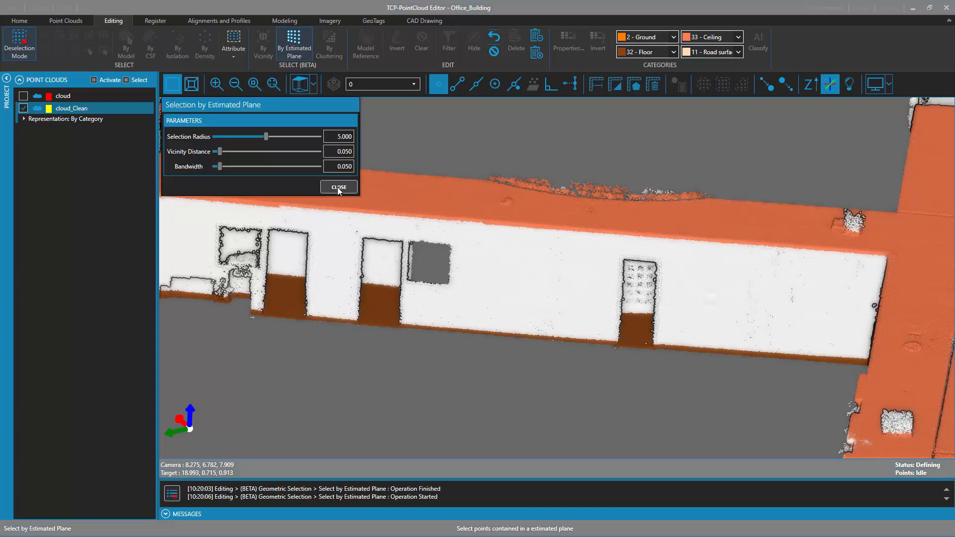
click(517, 284)
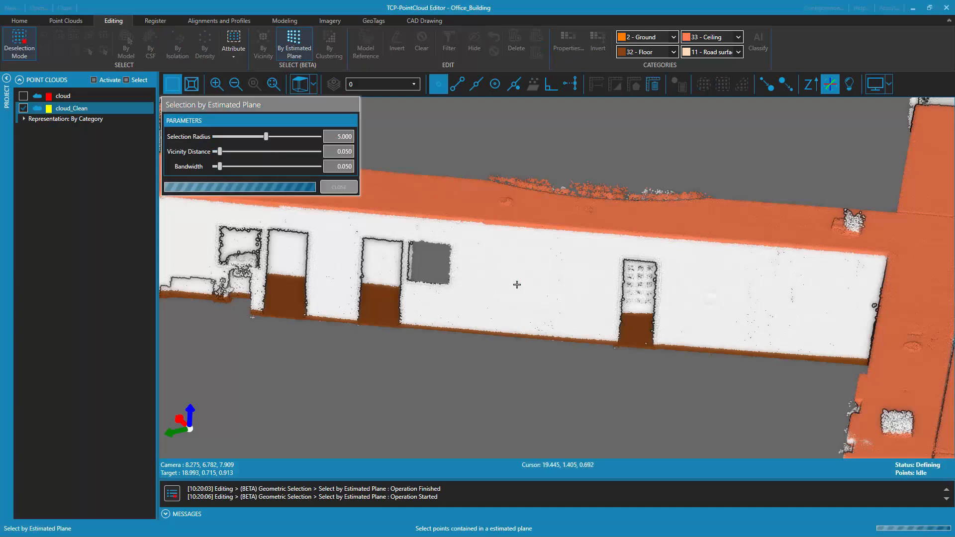
click(706, 289)
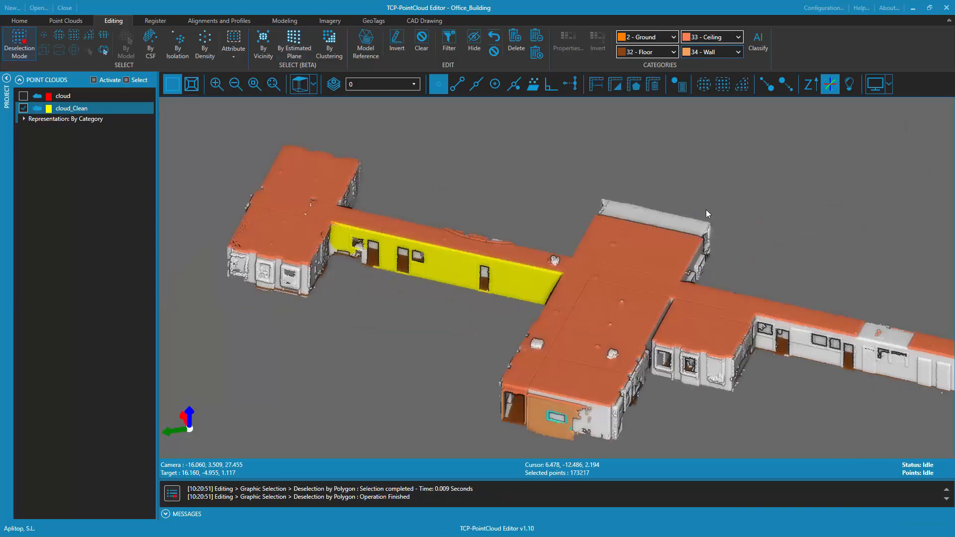
click(707, 53)
Hide the Floor and Ceiling points by deactivating user categories 32 and 33
drag(571, 297, 575, 342)
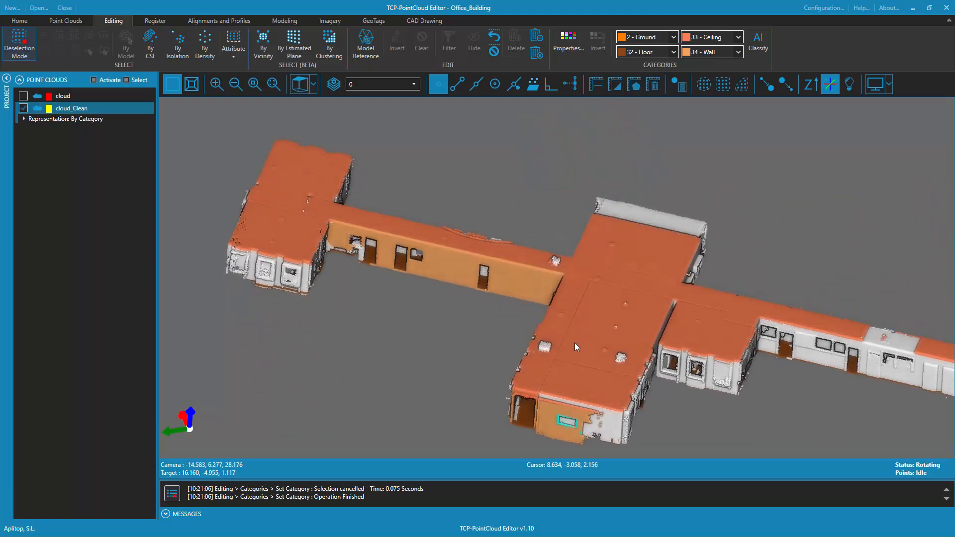
drag(634, 350, 563, 315)
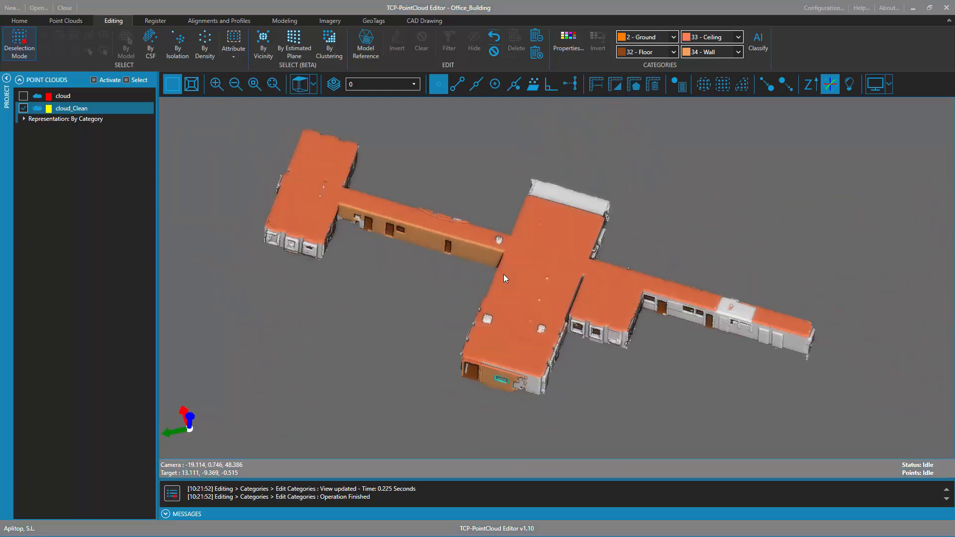
scroll(533, 278, down, 1)
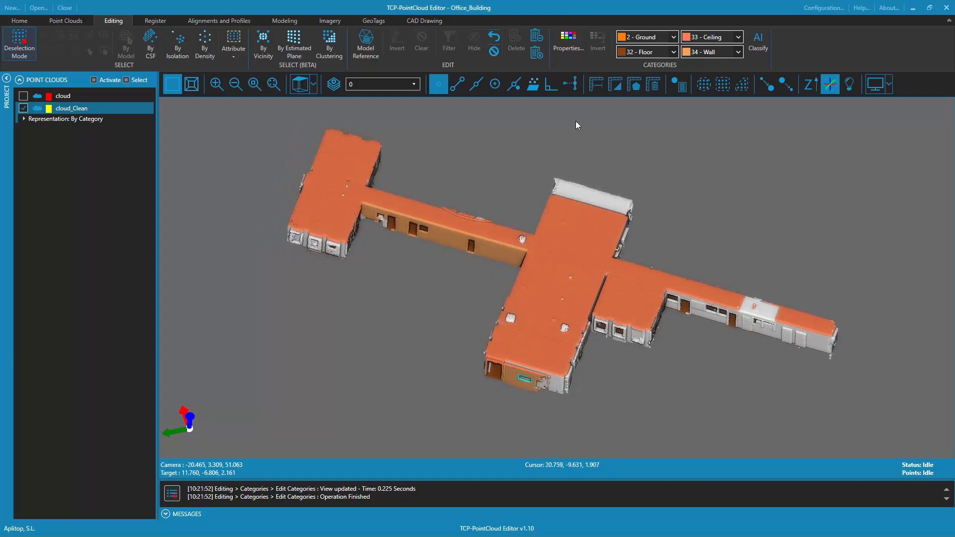
click(568, 42)
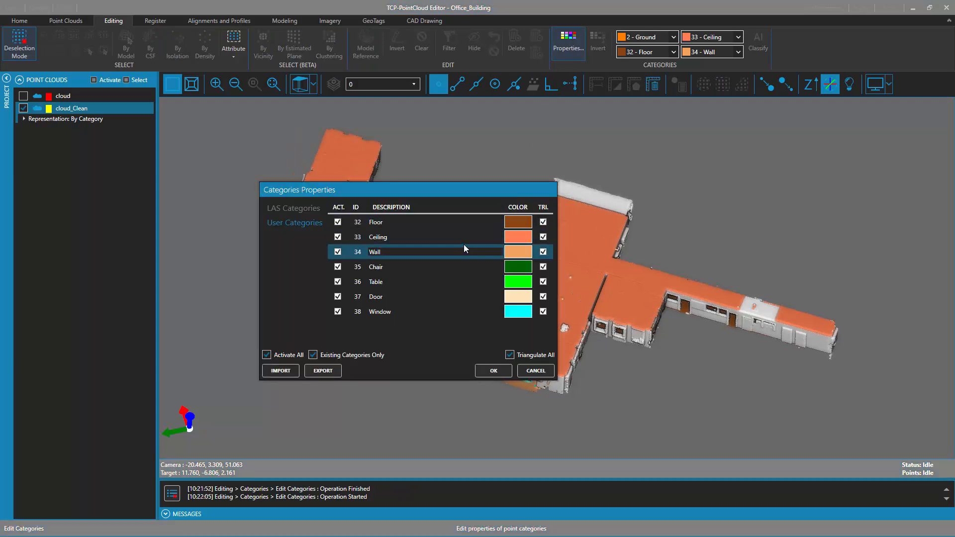
click(339, 222)
click(500, 372)
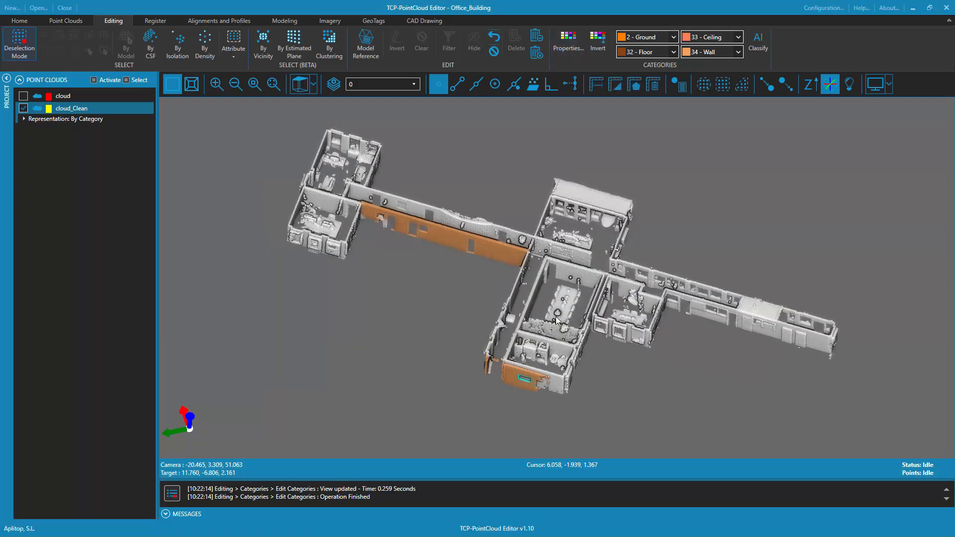
Select the large meeting-room table by vicinity with a selection radius of 5.000 and a vicinity distance of 0.050
scroll(572, 299, up, 5)
drag(563, 440, 448, 405)
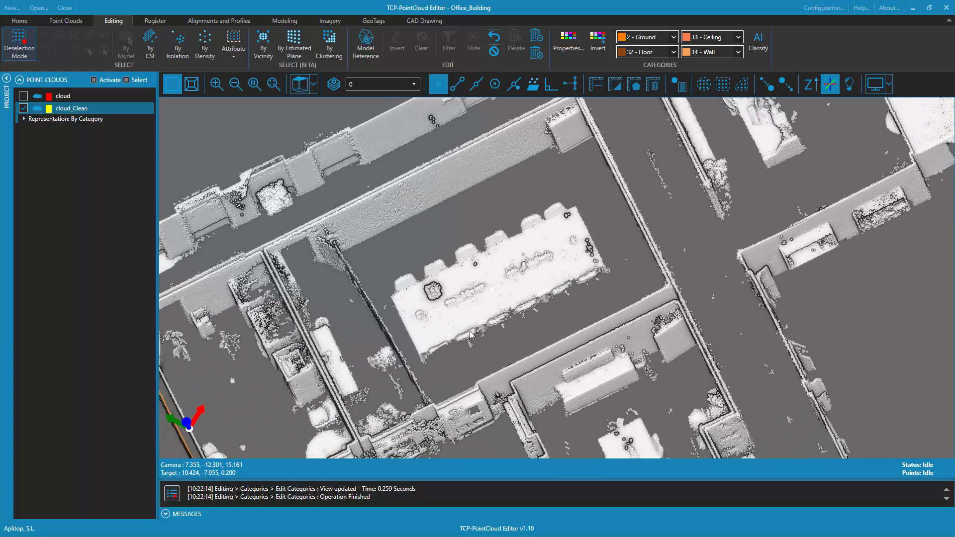
click(259, 45)
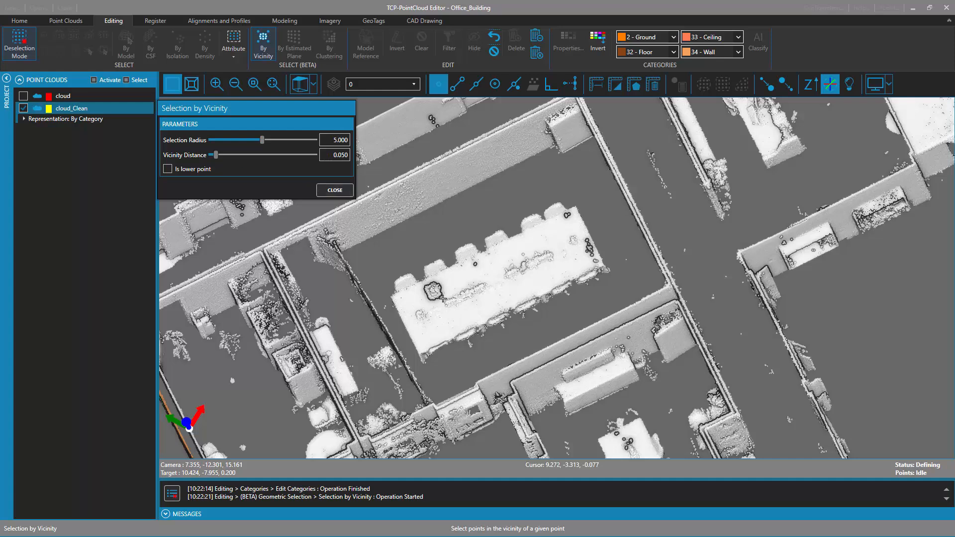
click(480, 301)
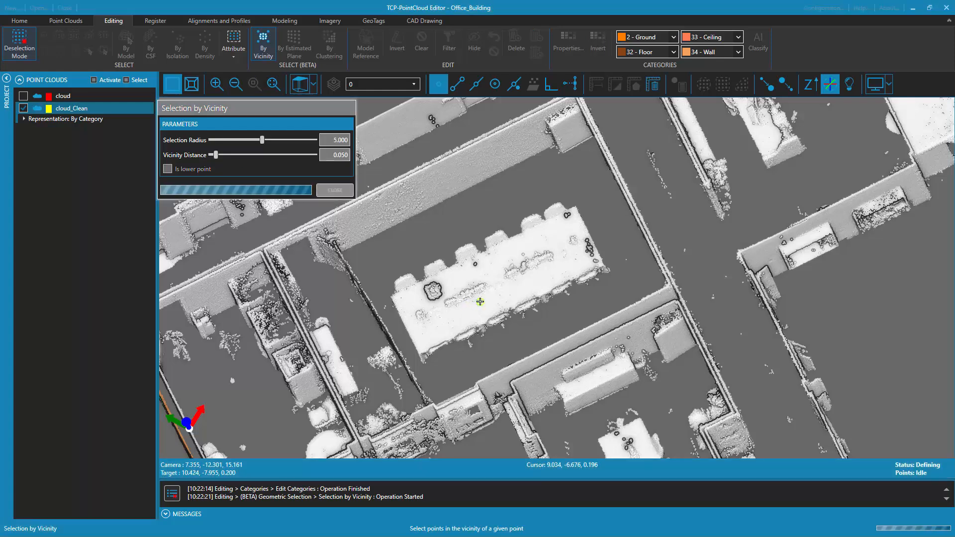
Add the table of the neighbouring room to the selection by clustering and assign category 36 - Table to both tables
middle_drag(488, 300, 450, 367)
middle_drag(561, 298, 620, 266)
click(636, 261)
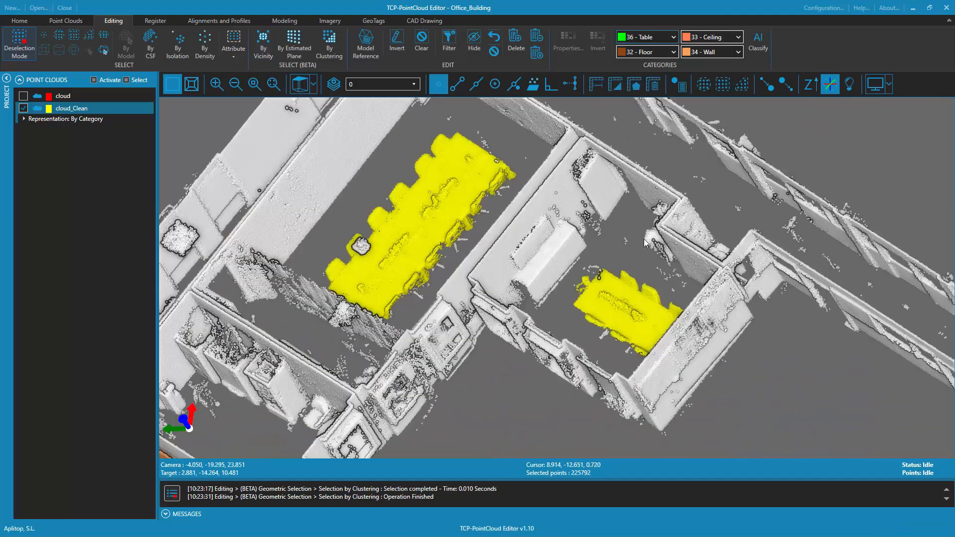
click(642, 36)
scroll(593, 269, down, 5)
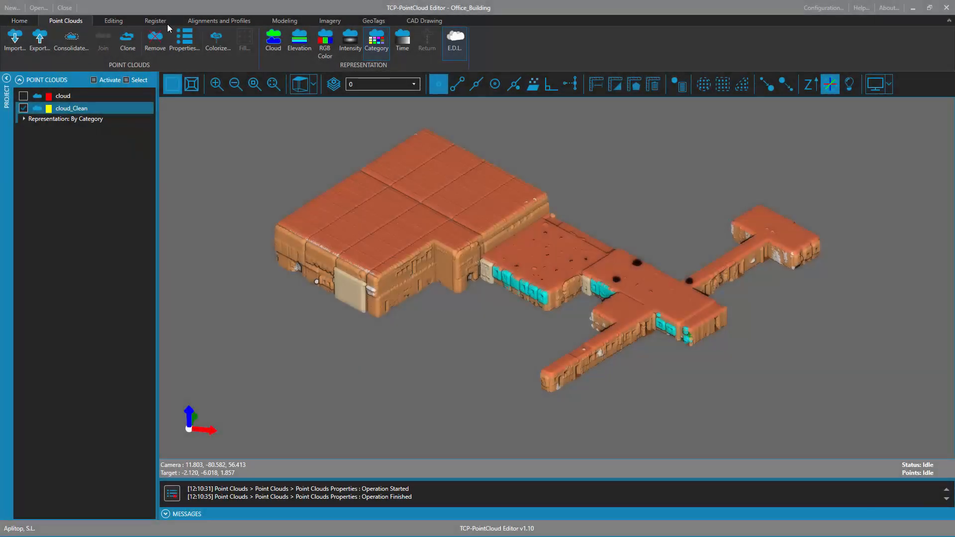
Hide the ceiling of the fully classified cloud by deactivating user category 33 - Ceiling
click(113, 21)
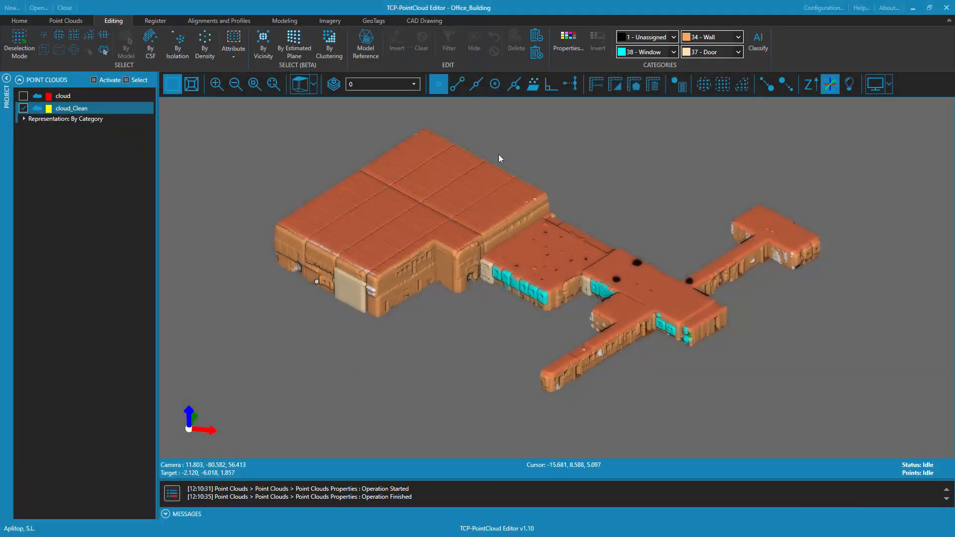
click(573, 40)
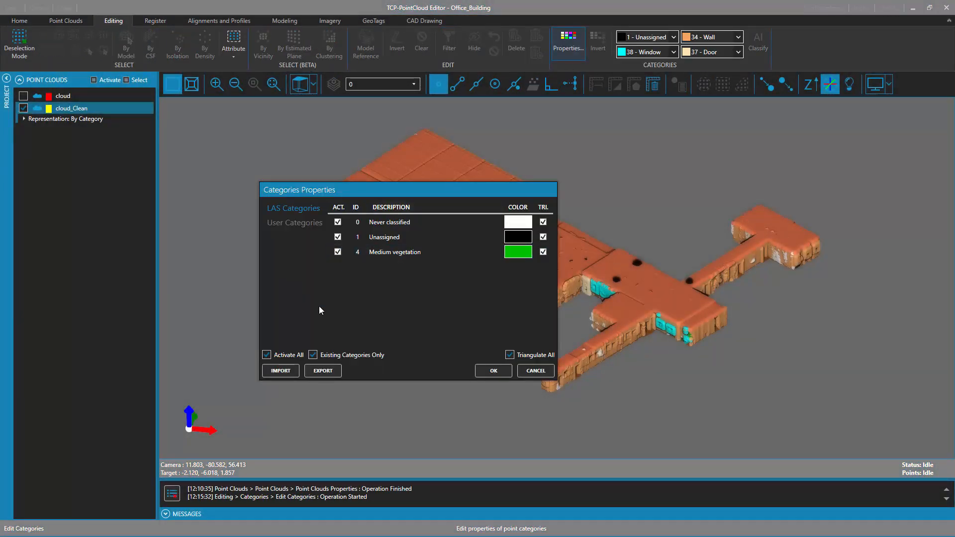
click(297, 223)
click(338, 237)
click(493, 370)
Deactivate the Chair, Table, Door and Window user categories, keeping Floor and Wall active, and inspect the remaining structure
click(568, 42)
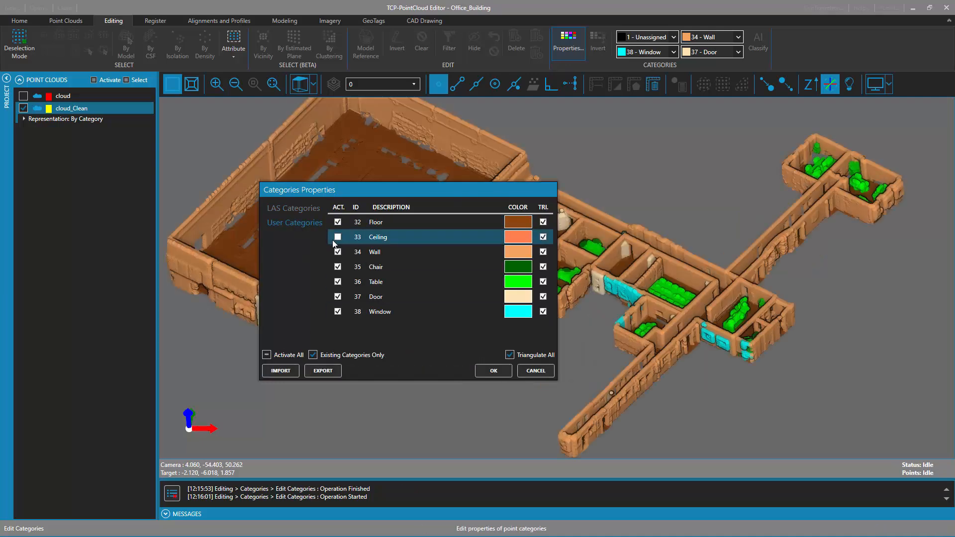
click(337, 267)
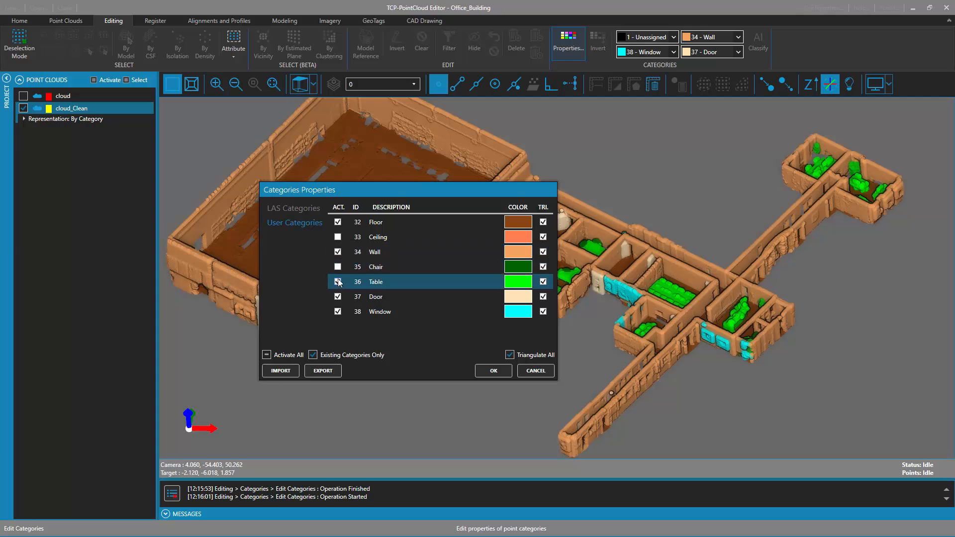
click(337, 296)
click(338, 312)
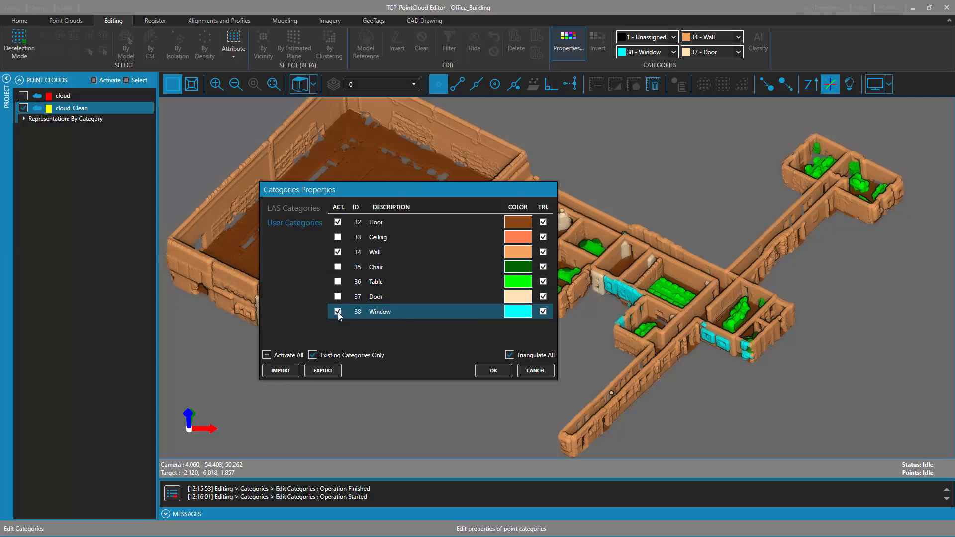
click(493, 370)
drag(572, 375, 543, 392)
middle_drag(661, 260, 692, 224)
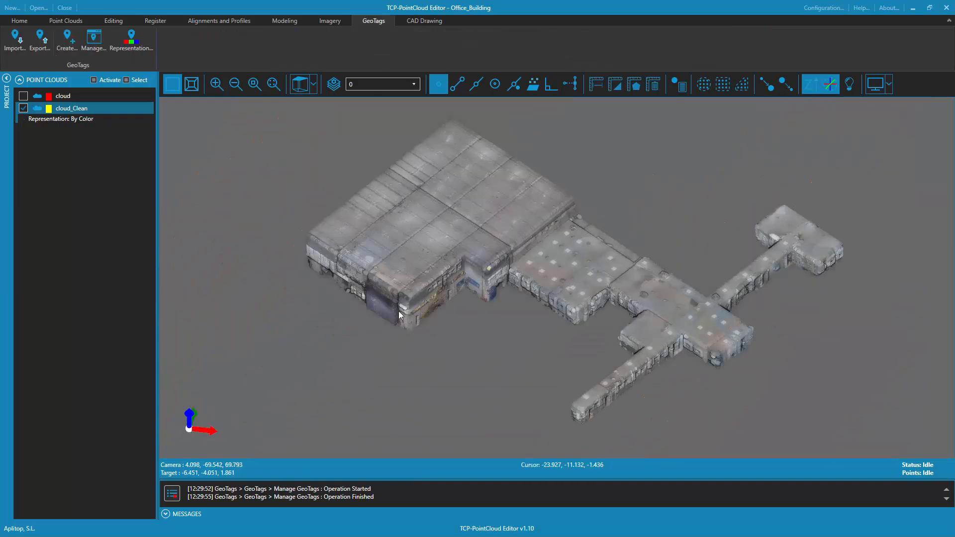
Place a new GeoTag on the large blue door of the warehouse facade
double_click(383, 306)
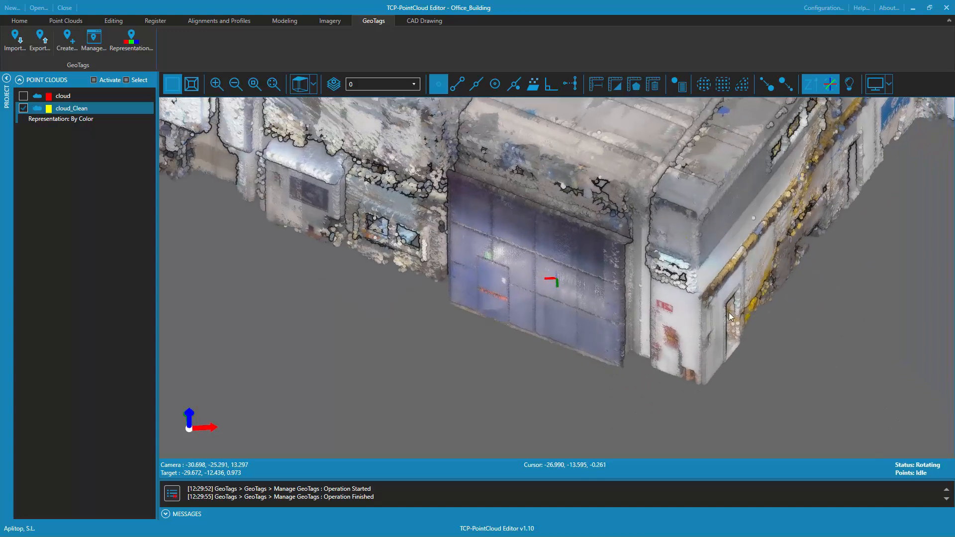
scroll(657, 260, down, 3)
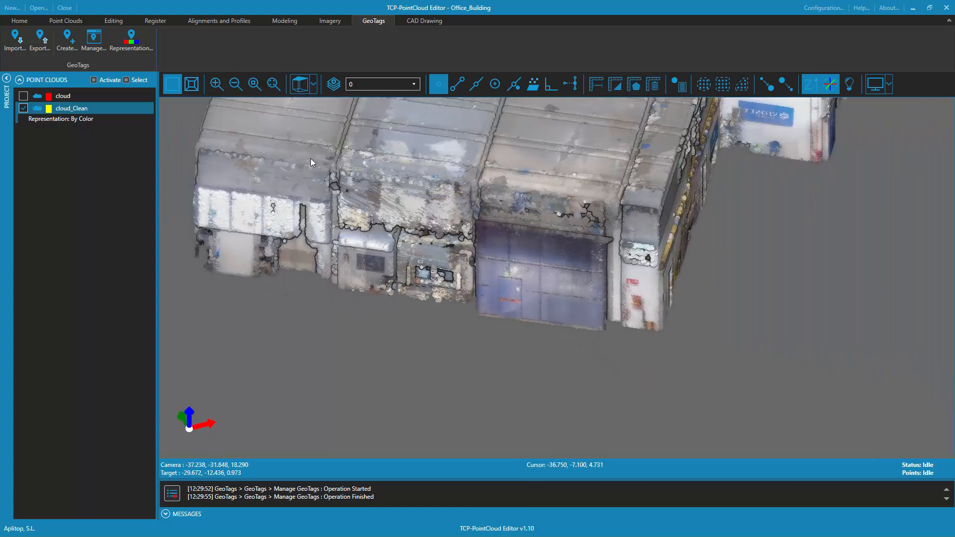
click(60, 39)
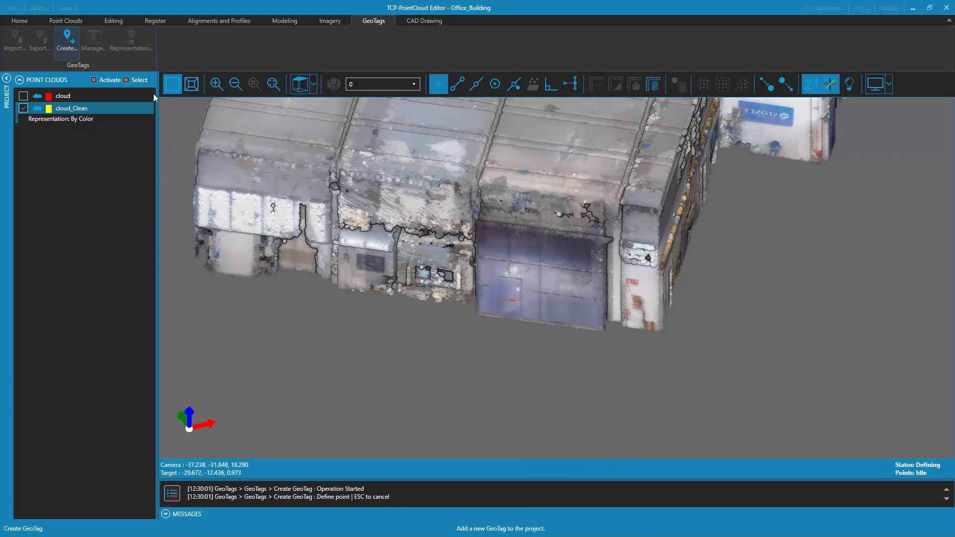
click(511, 295)
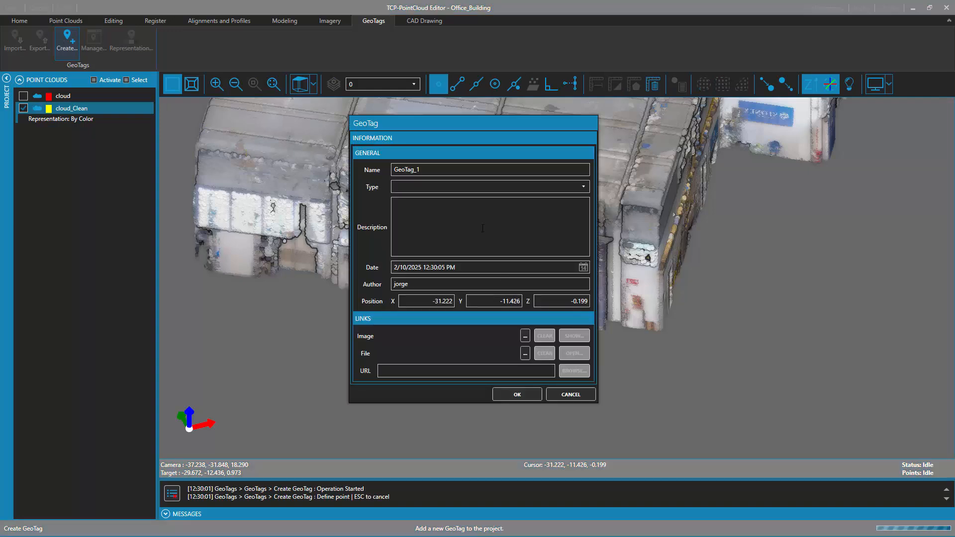
Name the GeoTag Warehouse Door, with type Doors, description "Main door to the warehouse" and author User
click(457, 170)
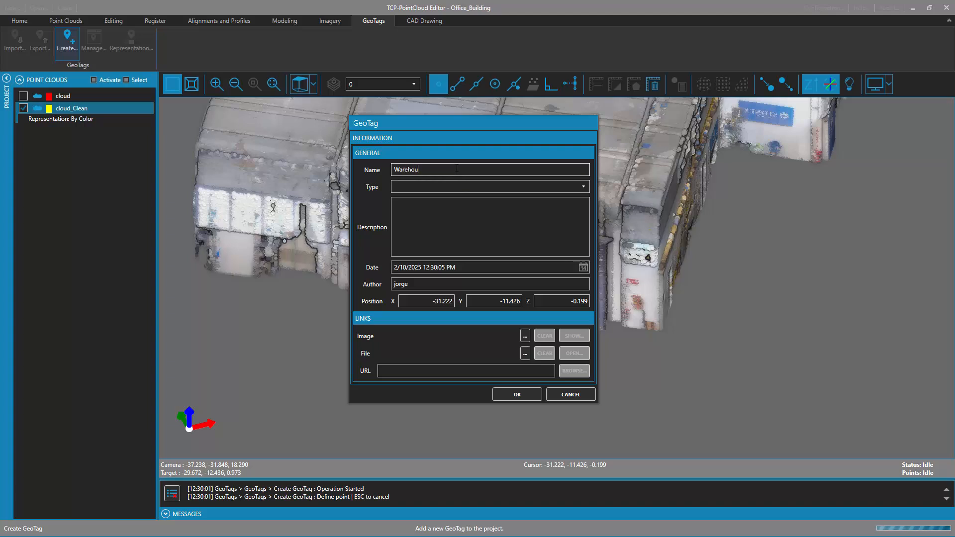
text(Warehouse Door)
key(Tab)
text(Doors)
click(484, 215)
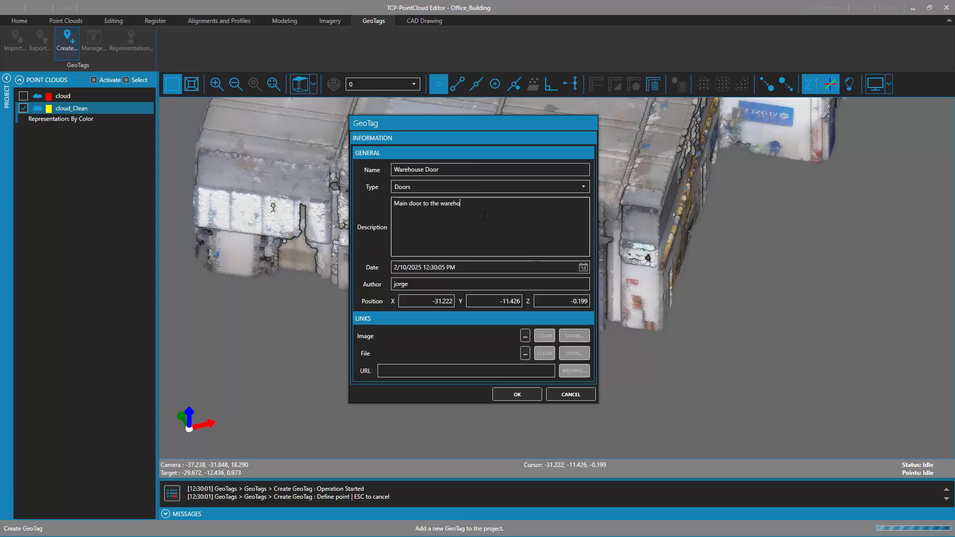
double_click(456, 284)
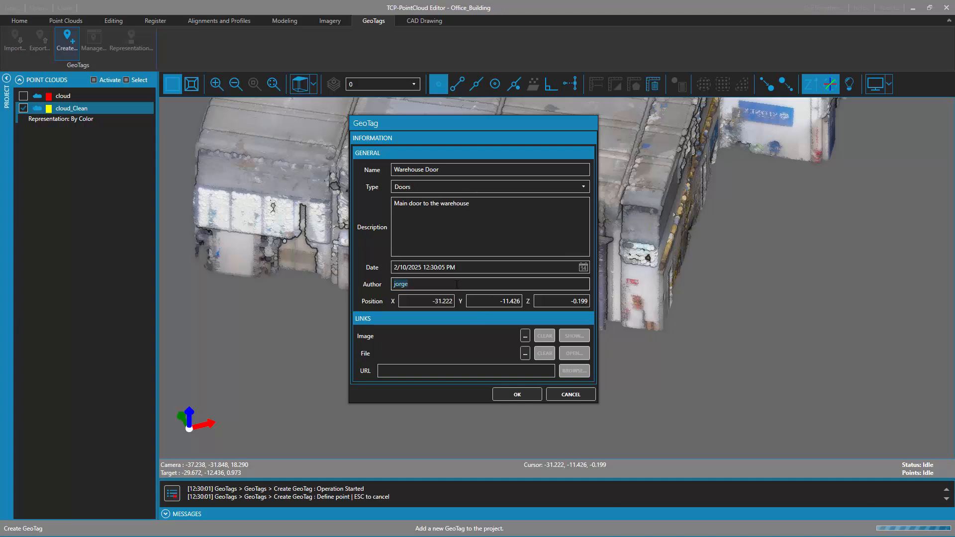
Link the PNG image MainDoor.png from the Data folder to the GeoTag and create it
click(524, 336)
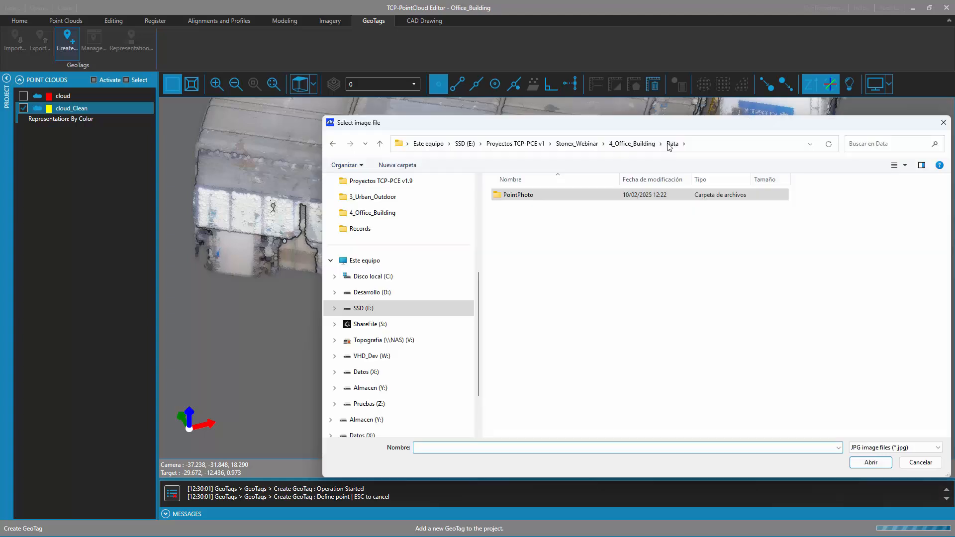
click(872, 449)
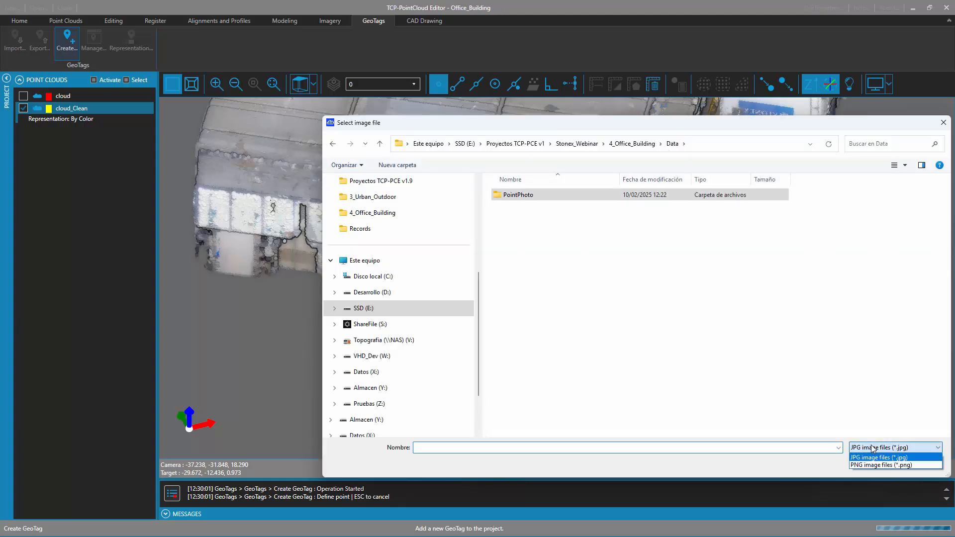
click(870, 465)
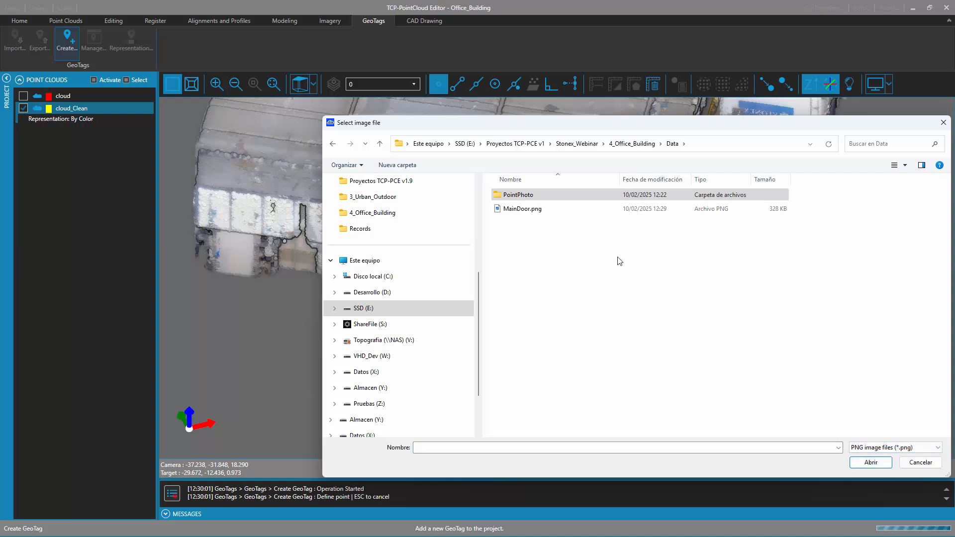
click(553, 210)
click(871, 462)
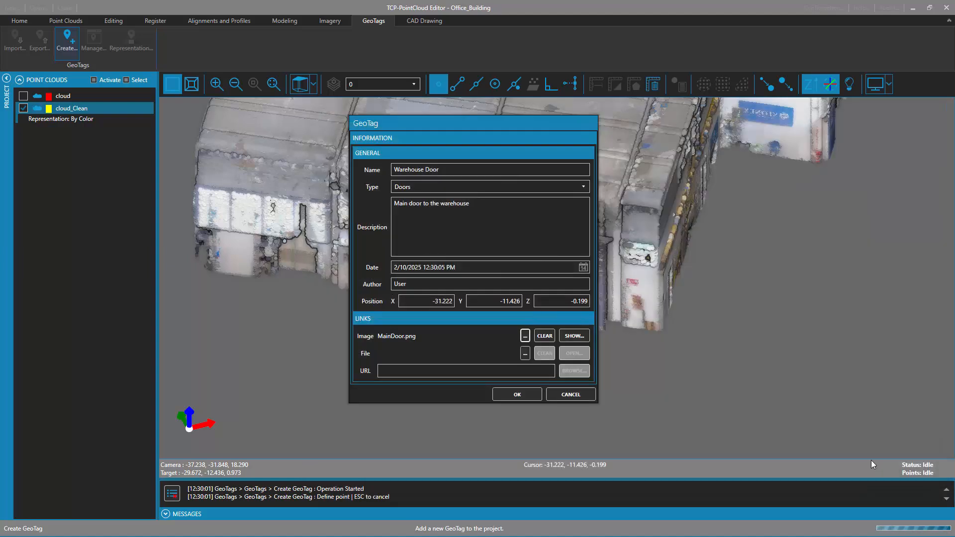
click(518, 394)
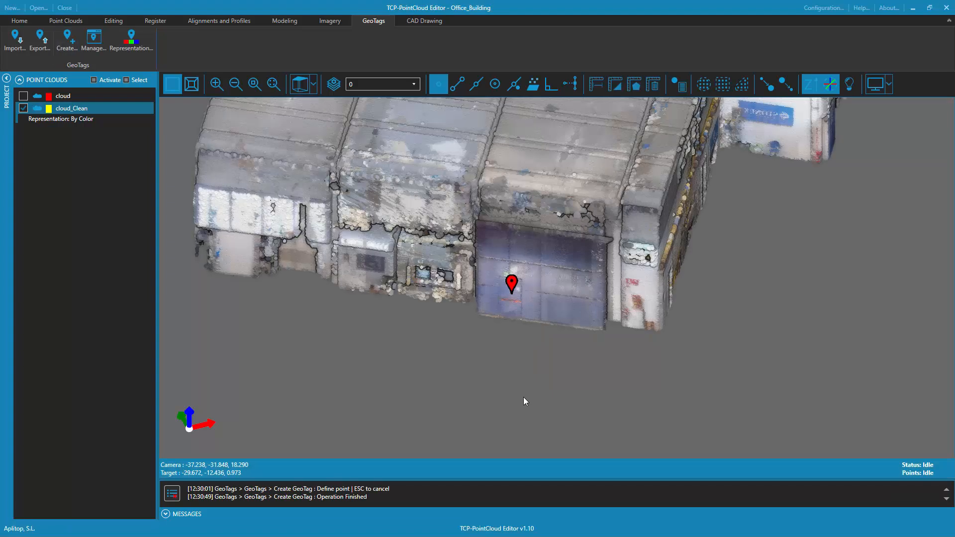
Preview the Warehouse Door GeoTag in the view and open its information for editing
mouse_move(512, 283)
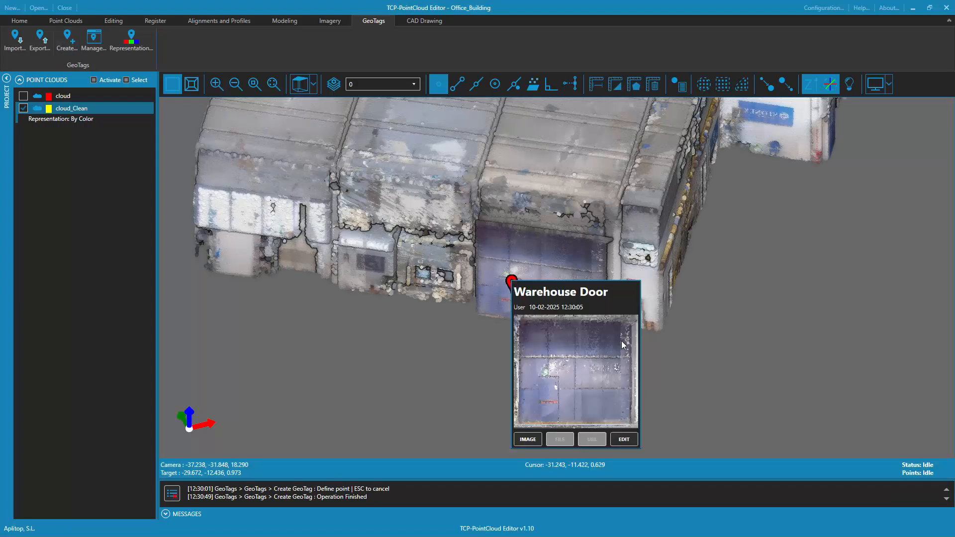
click(621, 439)
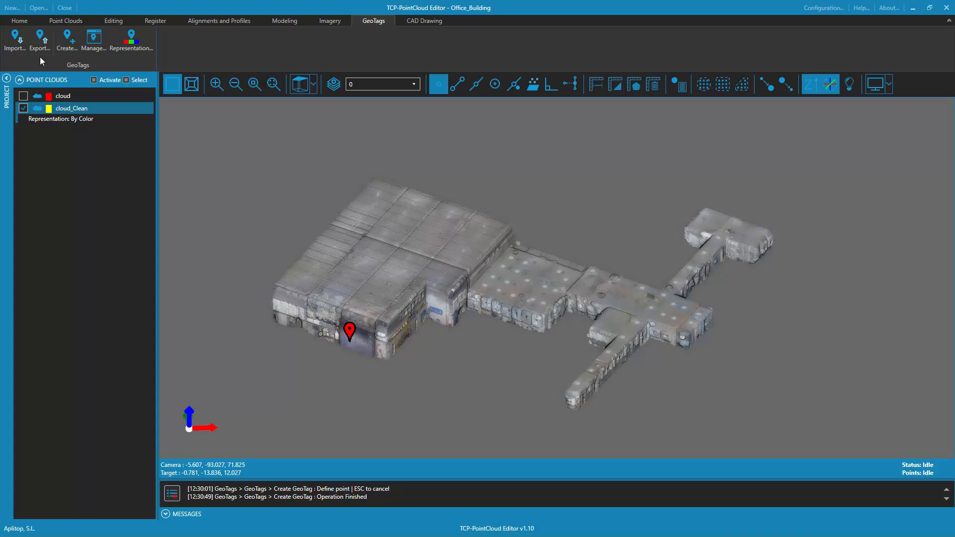
Import the GeoTags from GeoTagging.csv in the PointPhoto folder, using the GeoTags CSV file type
click(15, 39)
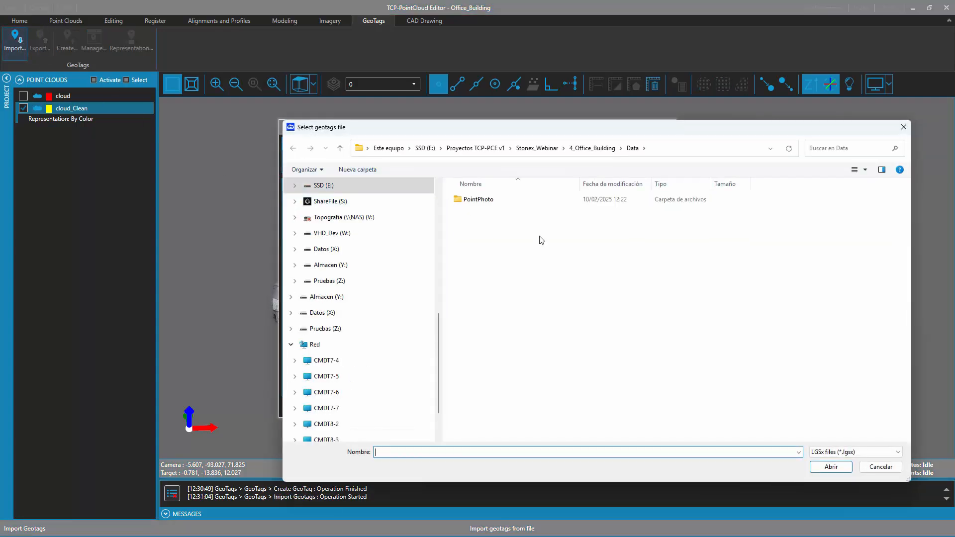
click(831, 452)
click(840, 470)
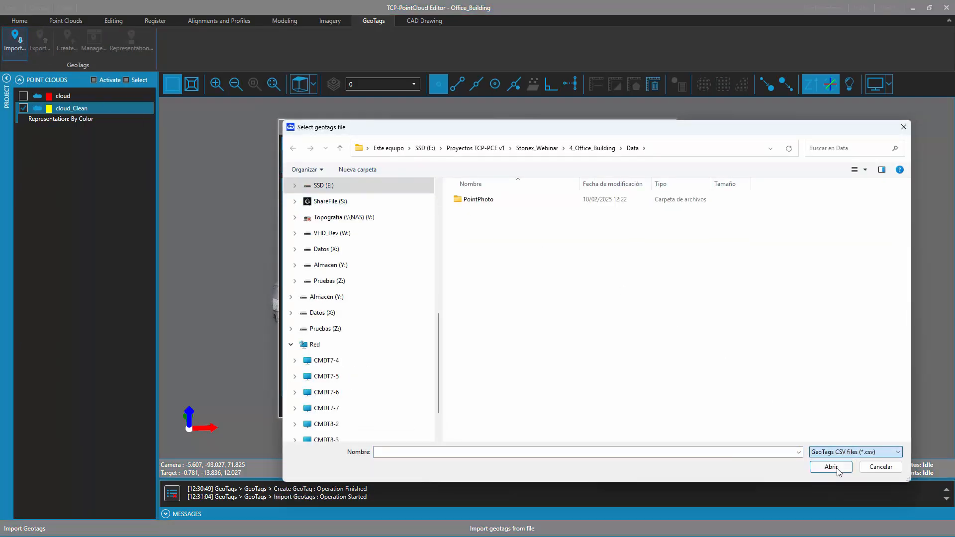
double_click(535, 201)
click(495, 226)
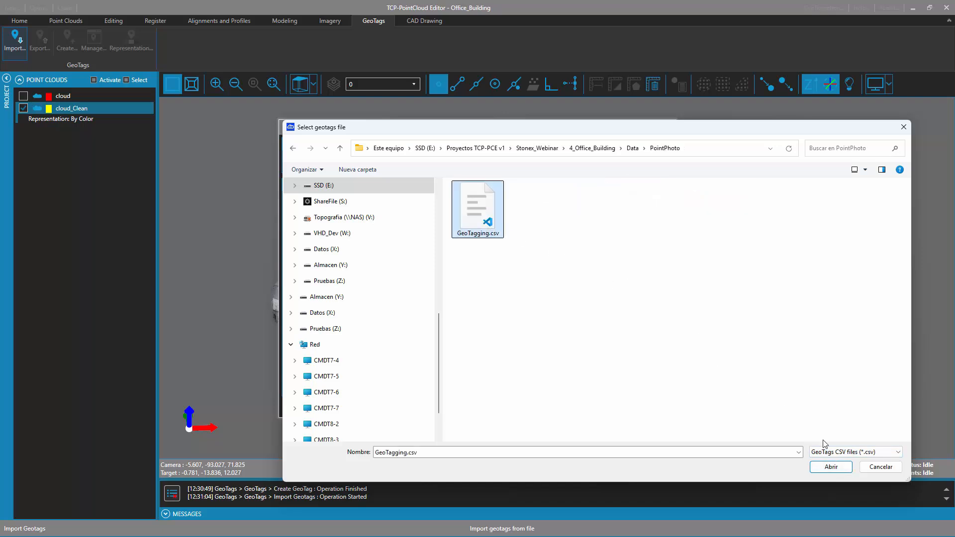
click(831, 467)
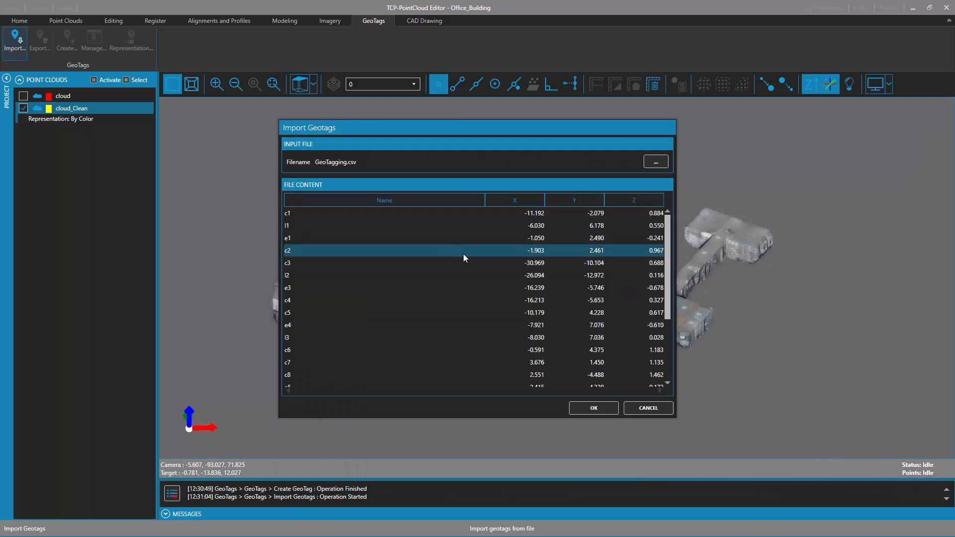
scroll(476, 299, down, 3)
scroll(475, 299, up, 3)
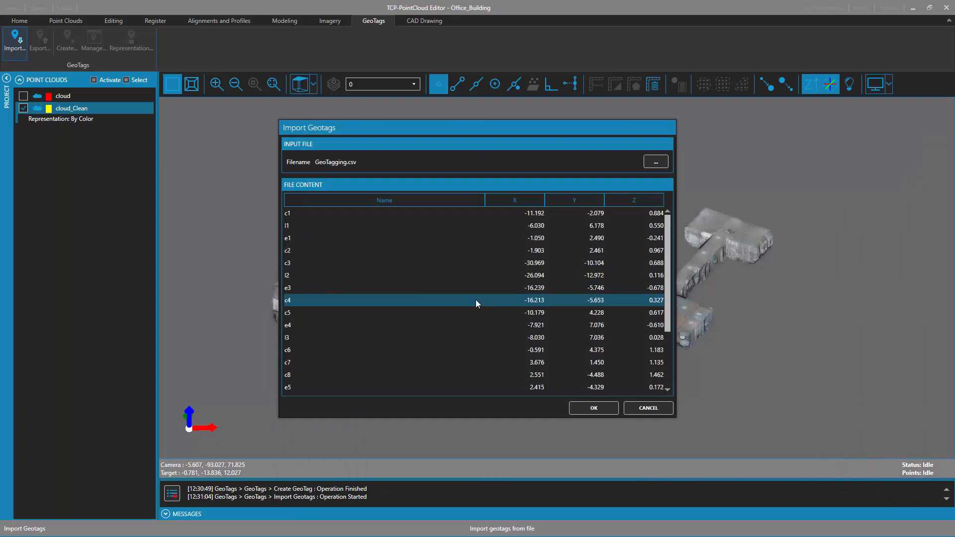
click(600, 409)
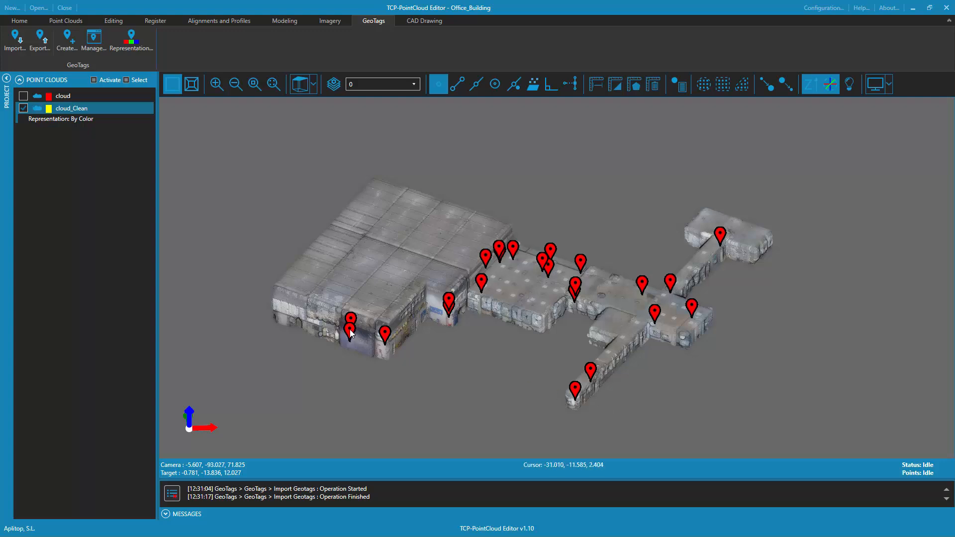
Preview the imported GeoTags at the warehouse front and GeoTag e8 in the far office wing
mouse_move(350, 331)
mouse_move(386, 338)
mouse_move(724, 236)
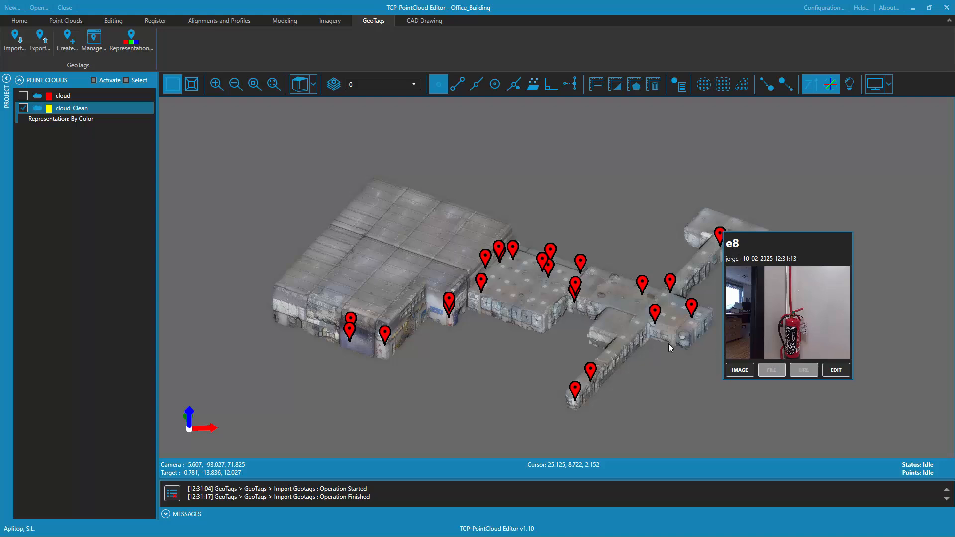
Locate GeoTag e8 from the list of project GeoTags and inspect the fire extinguisher it marks
click(96, 45)
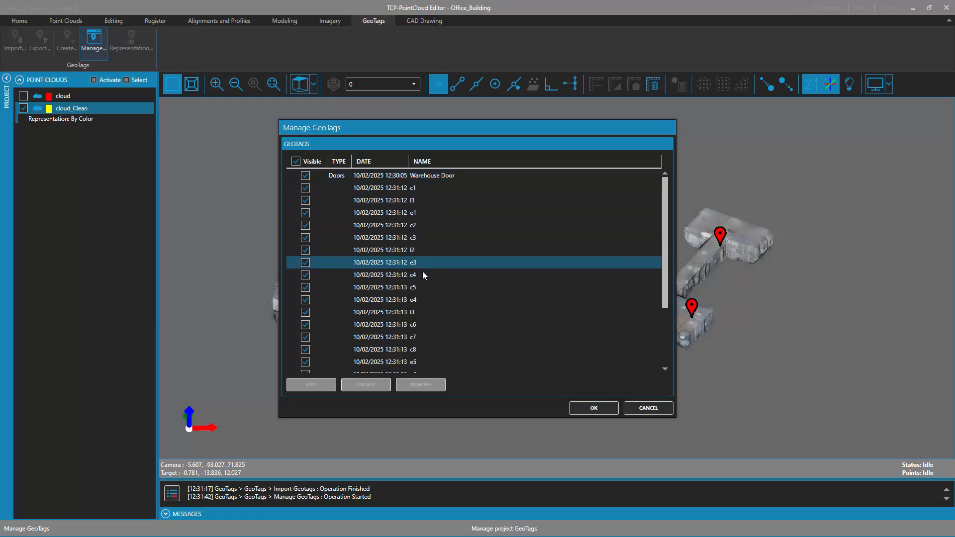
scroll(422, 272, down, 3)
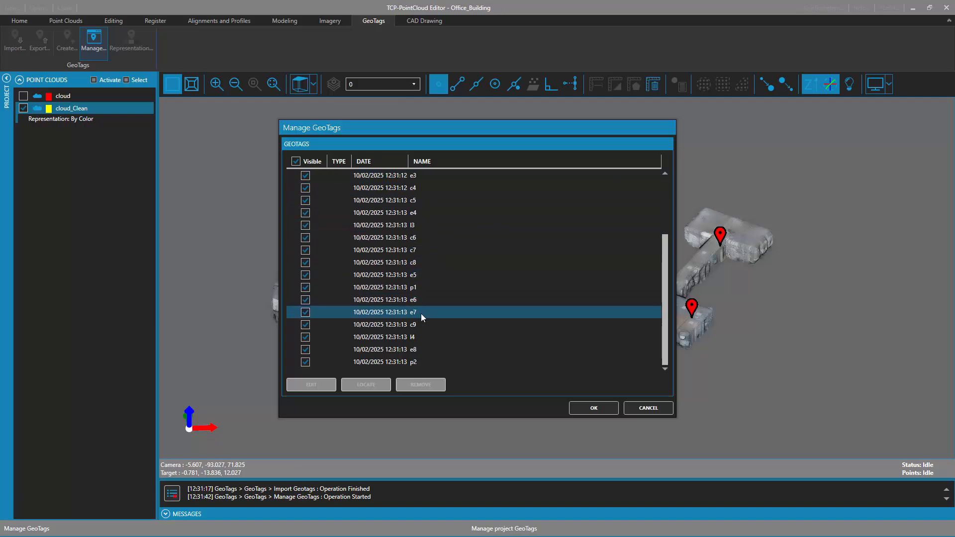
click(407, 349)
click(378, 386)
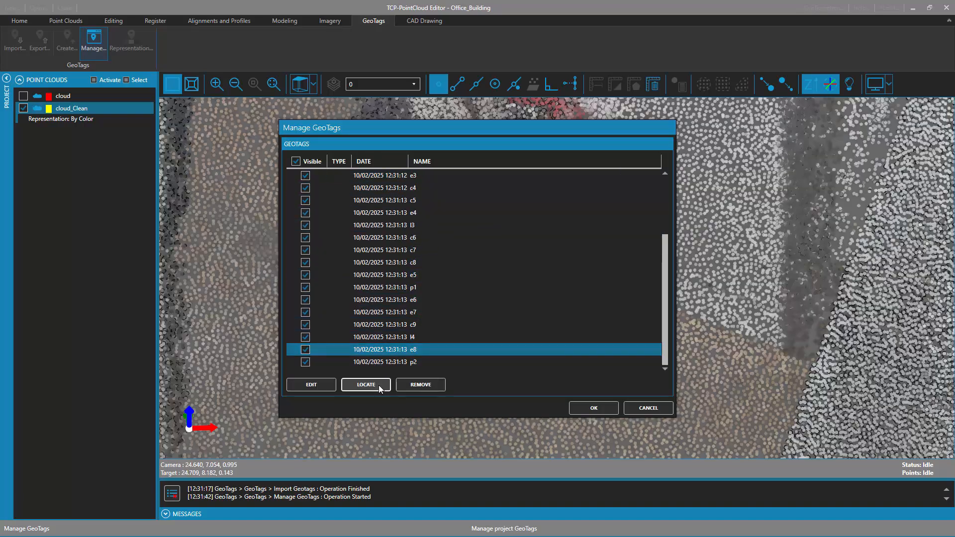
click(605, 409)
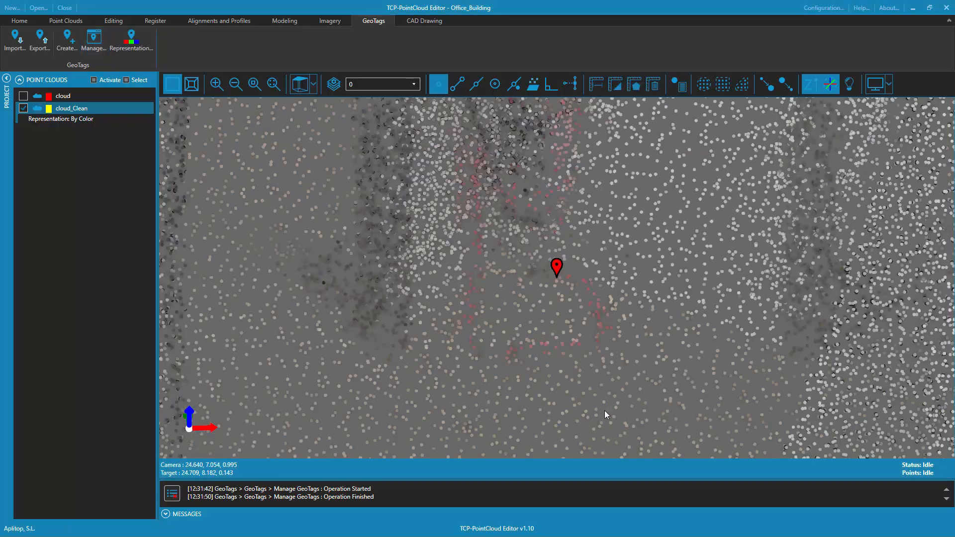
mouse_move(604, 339)
mouse_down()
mouse_move(589, 287)
mouse_move(599, 195)
mouse_up()
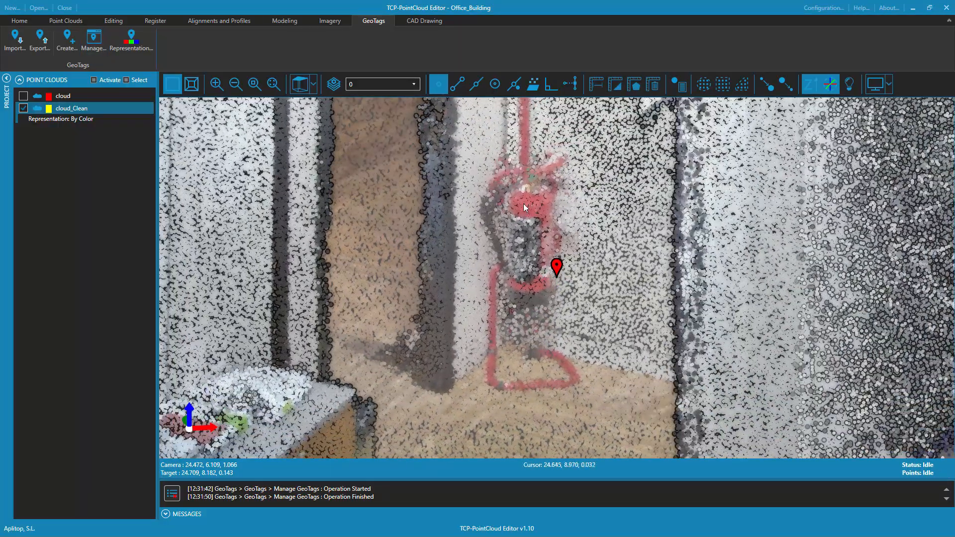
mouse_move(557, 271)
Remove the Warehouse Door GeoTag from the project
scroll(529, 233, down, 3)
scroll(562, 309, down, 15)
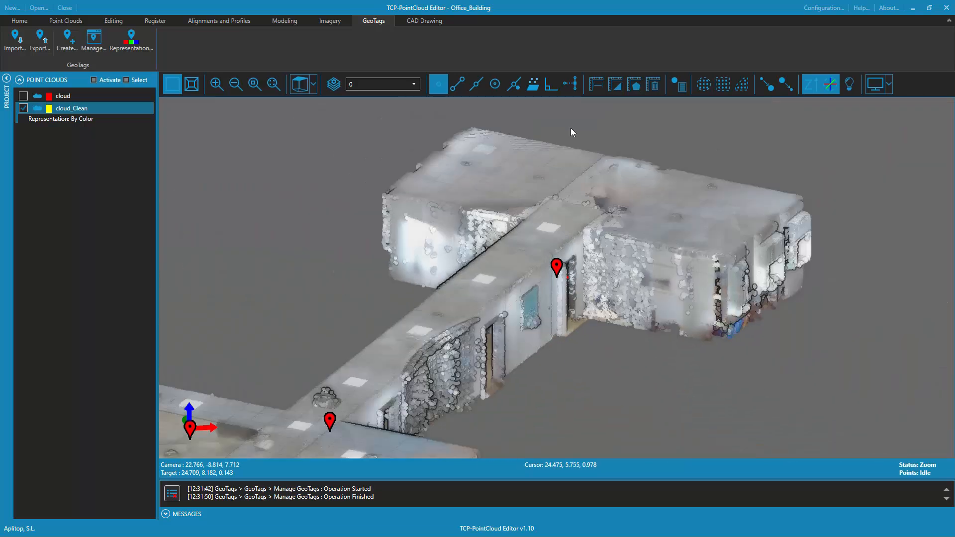
middle_drag(557, 318, 777, 292)
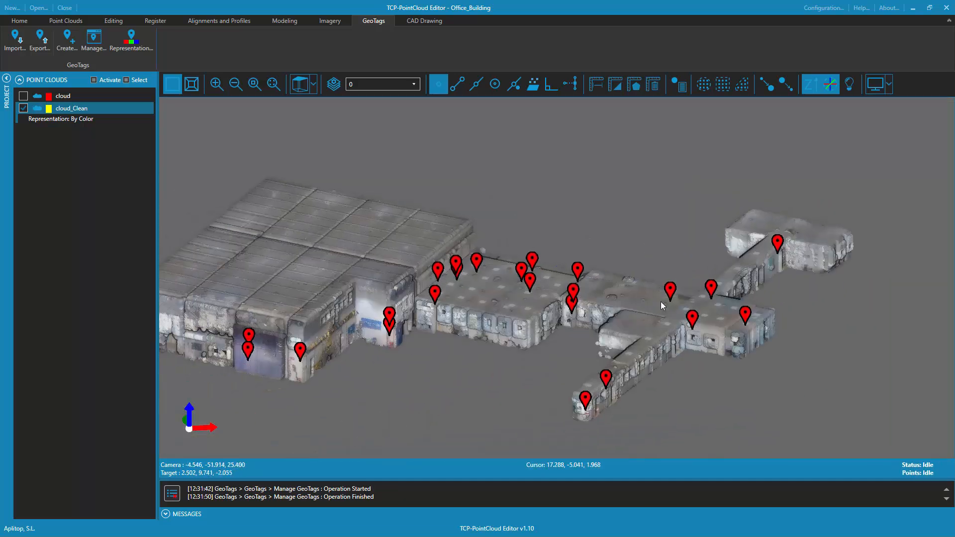
click(94, 44)
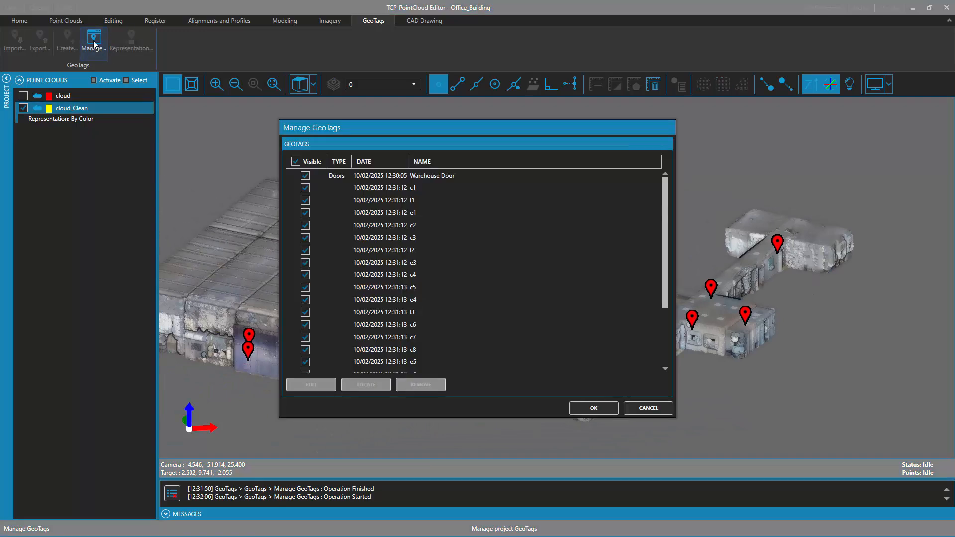
click(385, 177)
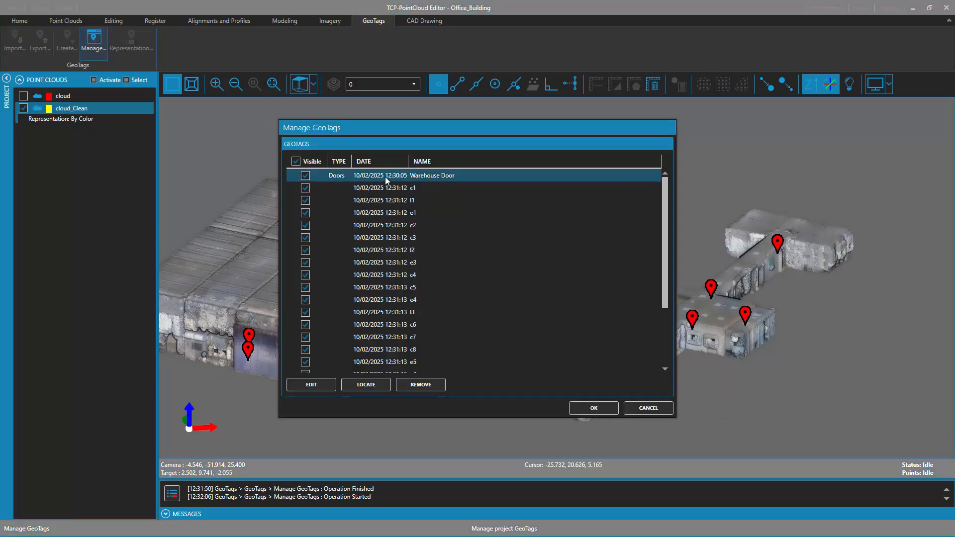
click(420, 386)
click(594, 407)
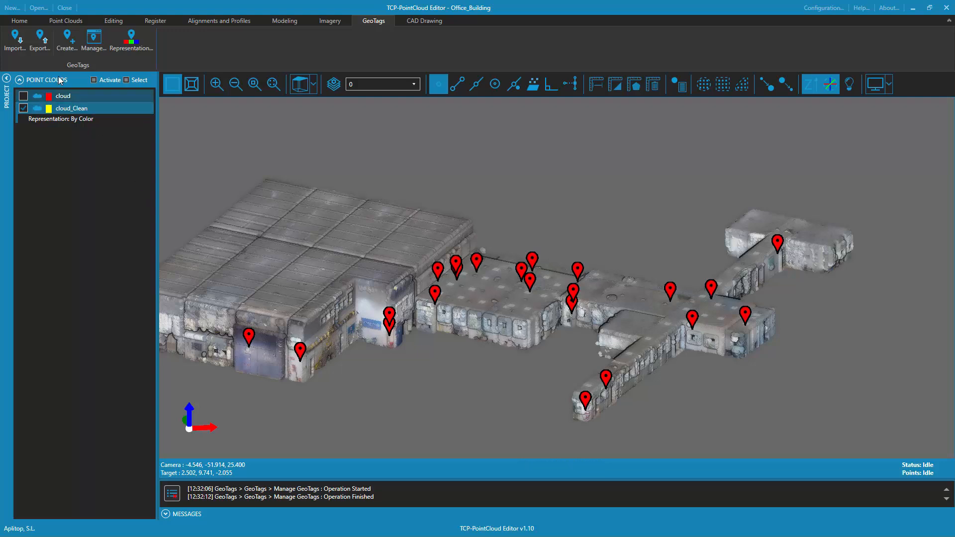
Export the remaining GeoTags to a CSV file named New_GeoTags in the PointPhoto folder
click(42, 48)
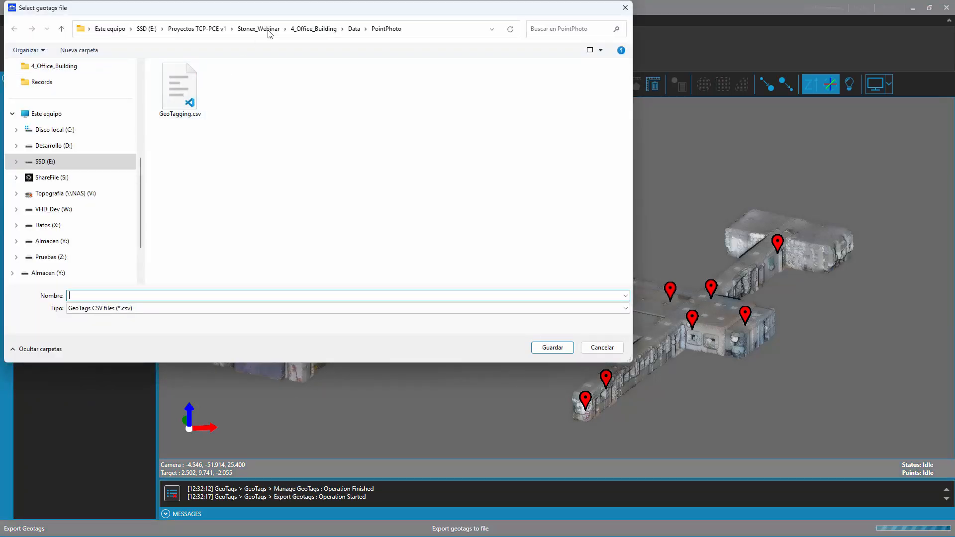
drag(293, 11, 430, 80)
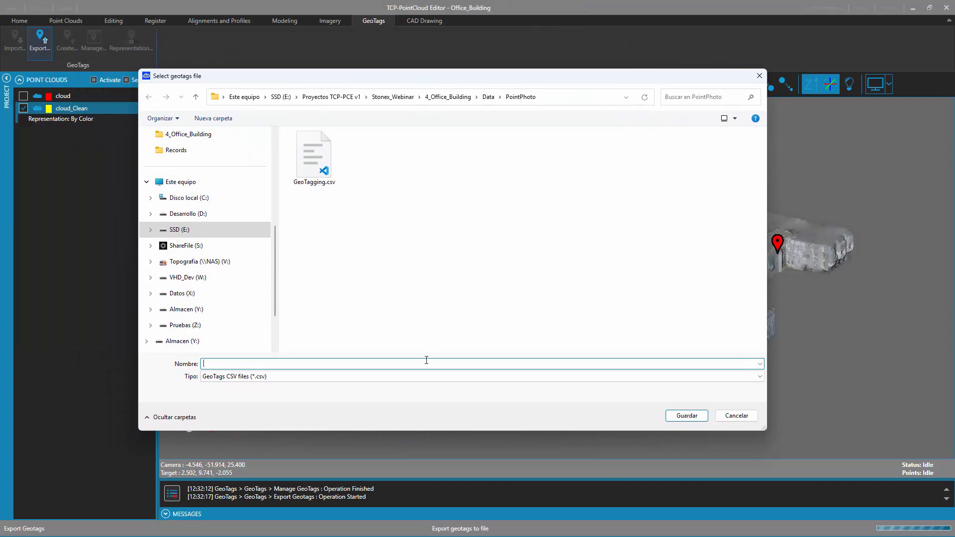
text(New_GeoTa)
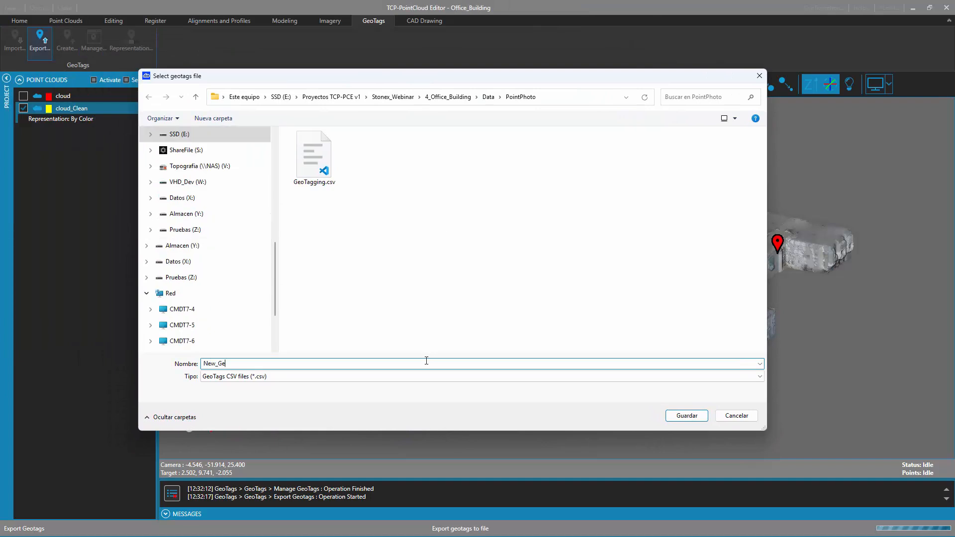
text(gs)
key(Tab)
click(689, 414)
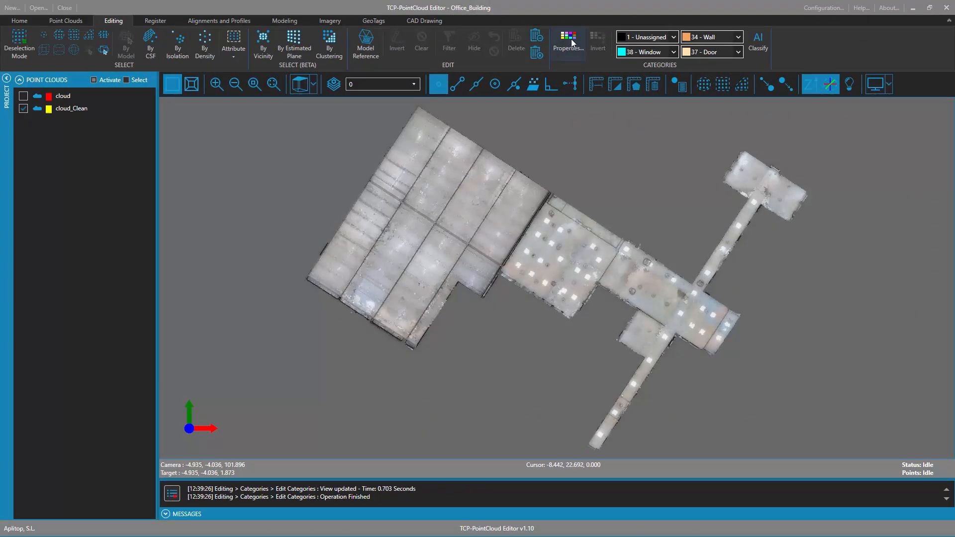
Deactivate all user and LAS categories except Wall so that only the wall points are displayed
click(571, 39)
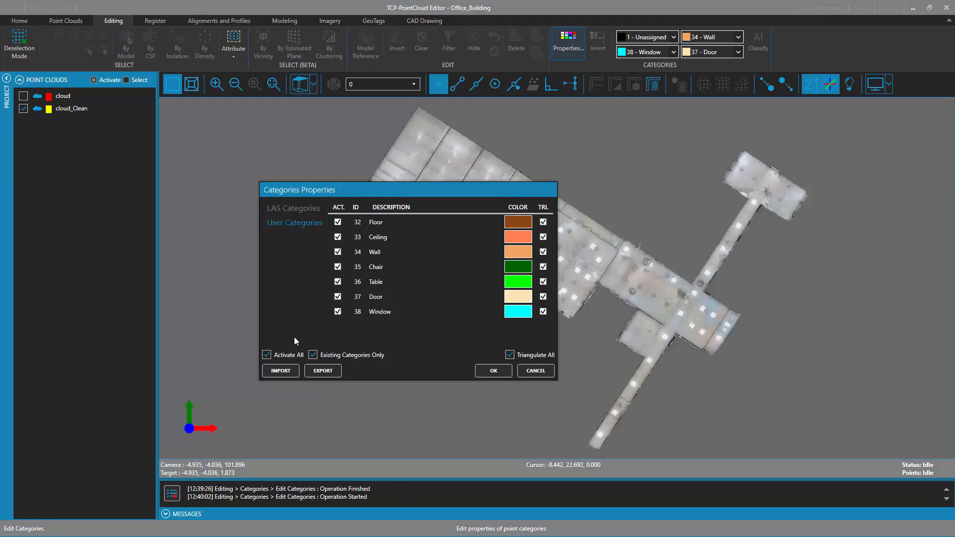
click(268, 355)
click(338, 251)
click(301, 210)
click(268, 356)
click(503, 372)
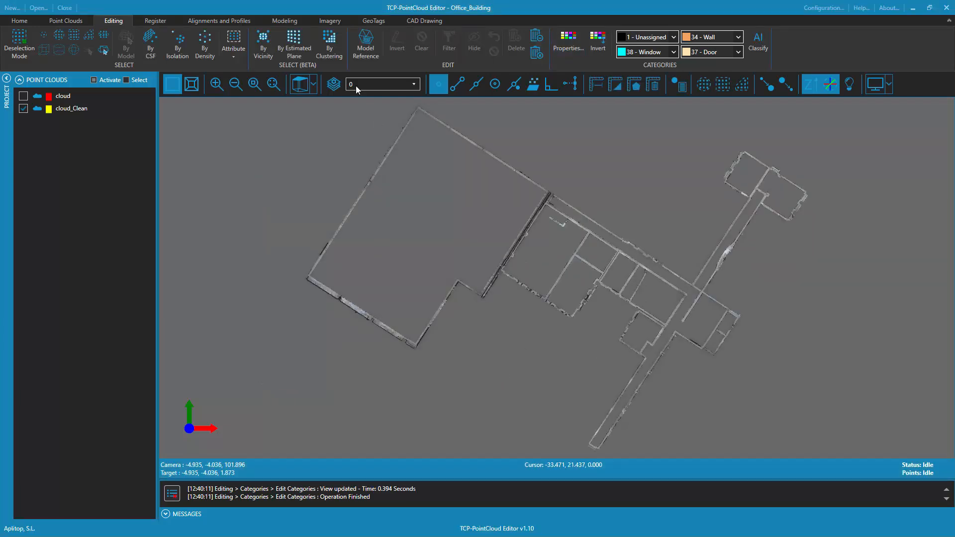
Add a drawing layer named Floor_Plan, make it the current layer and set its color to red
click(420, 21)
click(79, 42)
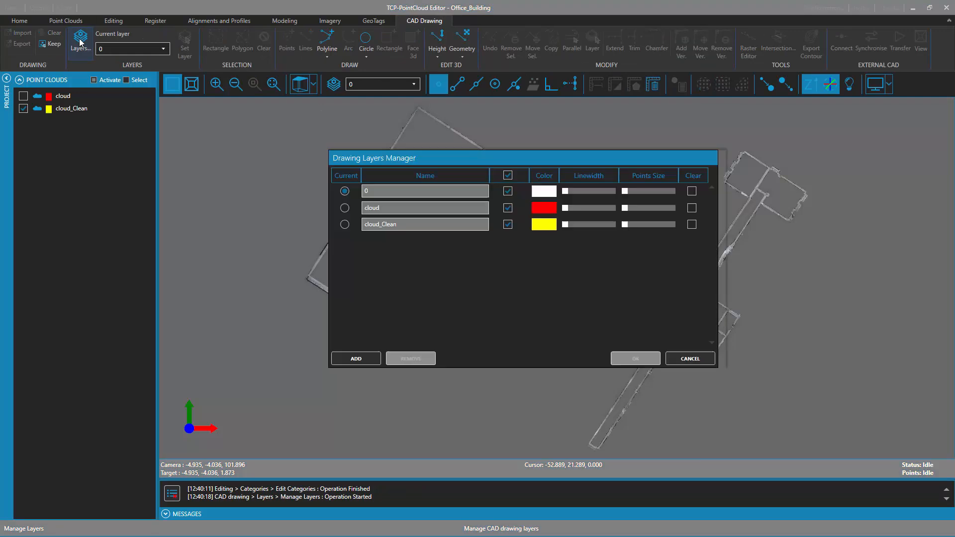
click(363, 359)
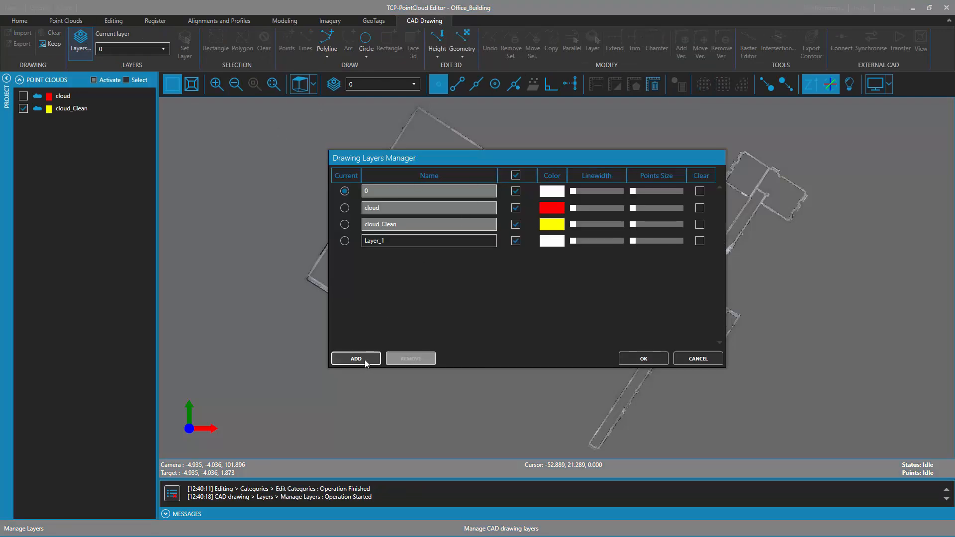
click(345, 240)
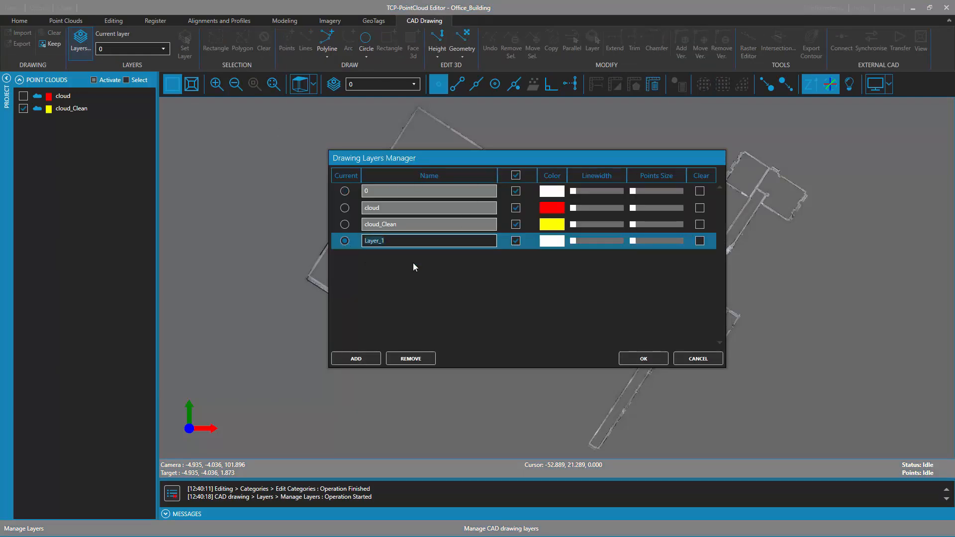
key(ctrl+a)
text(Floor_Plan)
click(552, 241)
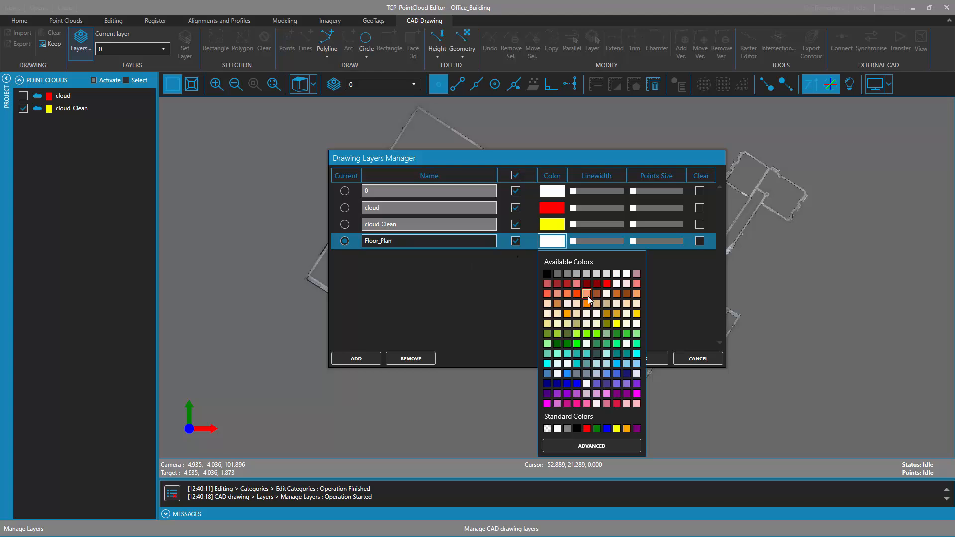
click(607, 285)
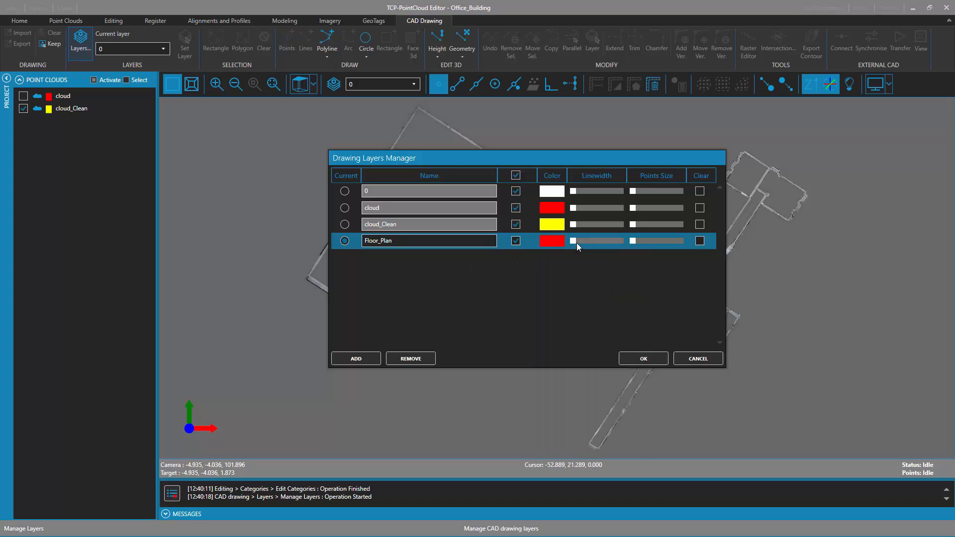
click(640, 357)
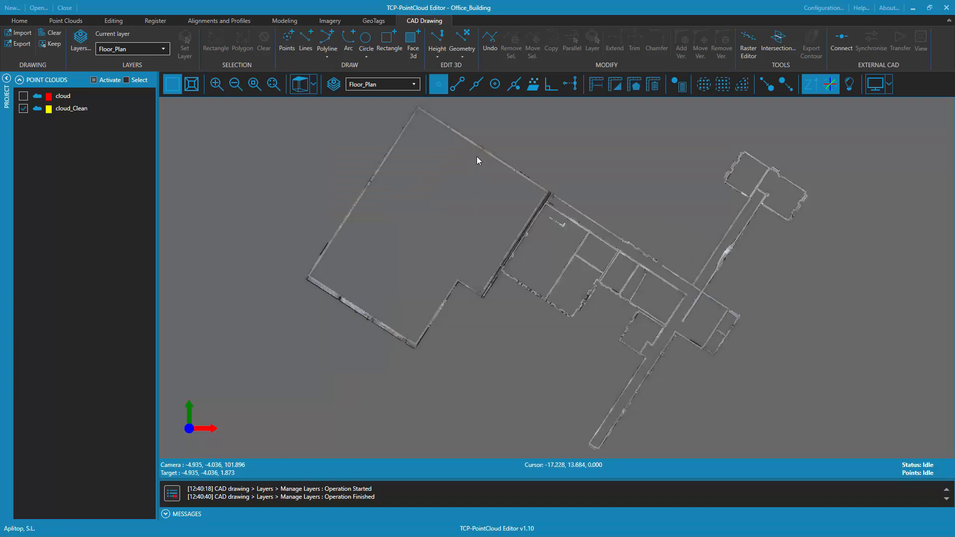
Draw a 3D polyline along the warehouse's outer walls on the Floor_Plan layer and keep the drawing in front of the point cloud
scroll(485, 148, up, 6)
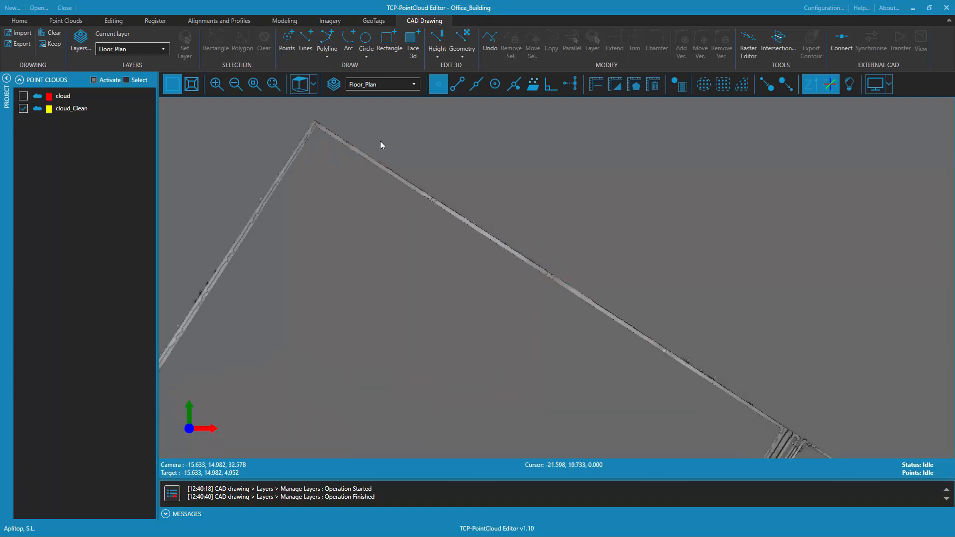
click(326, 44)
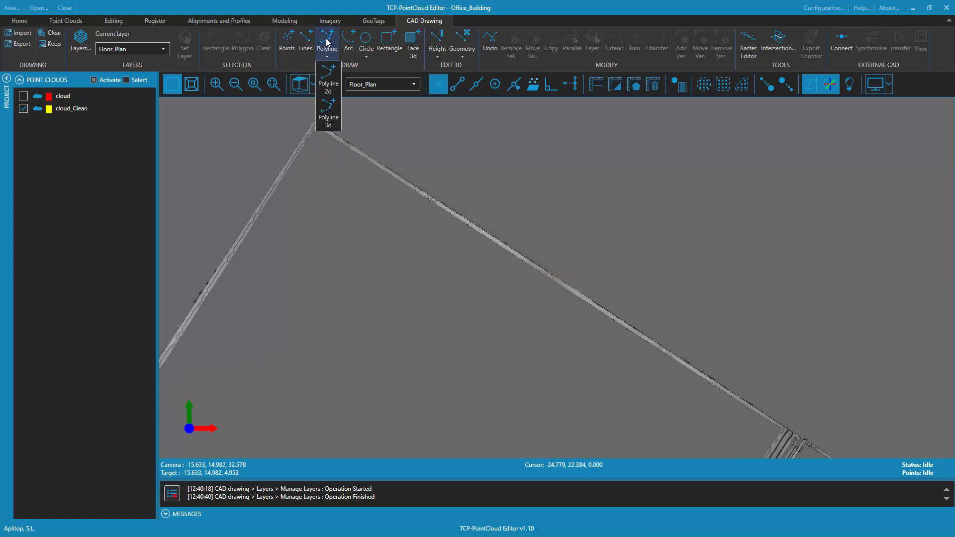
click(328, 105)
click(314, 123)
middle_drag(664, 316, 543, 213)
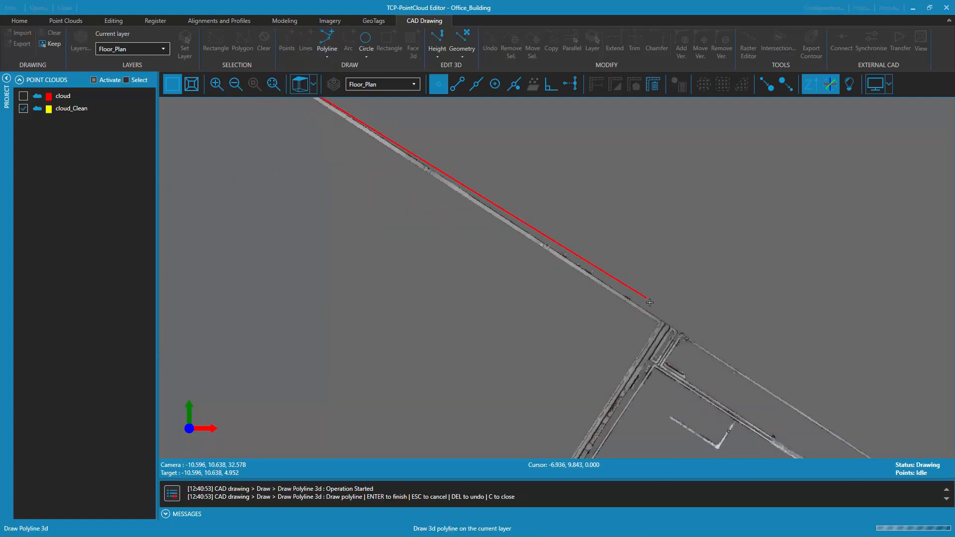
click(663, 324)
middle_drag(545, 381, 572, 128)
middle_drag(493, 324, 508, 191)
click(455, 350)
click(374, 297)
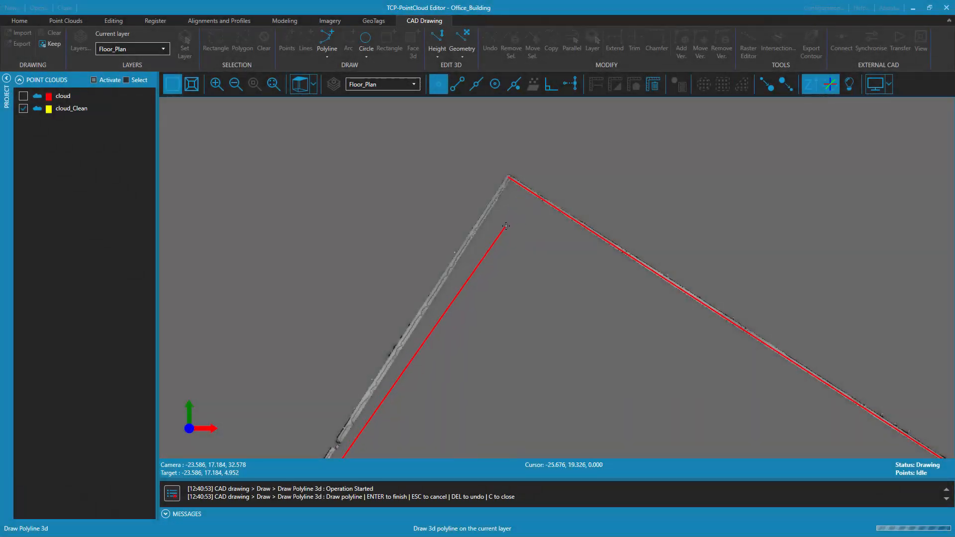
key(Return)
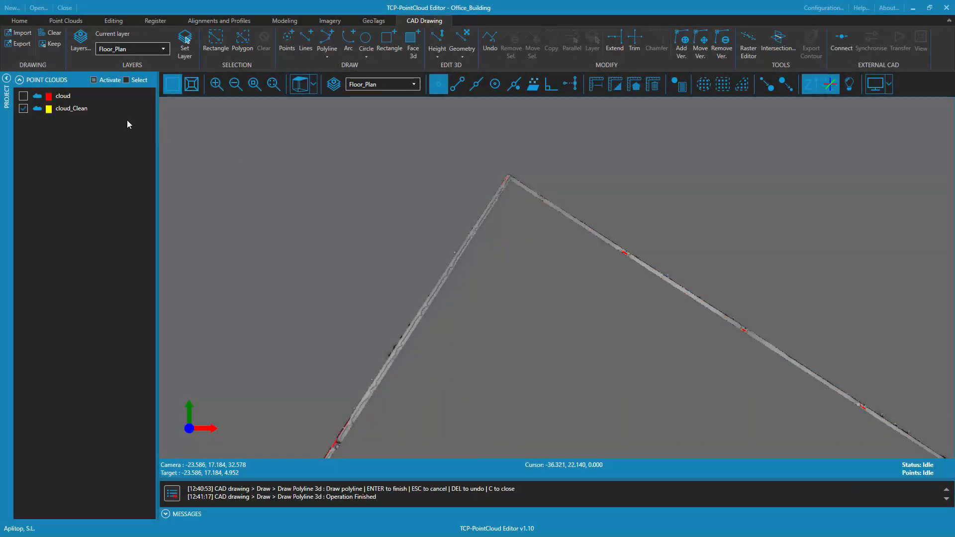
click(56, 45)
scroll(537, 272, down, 4)
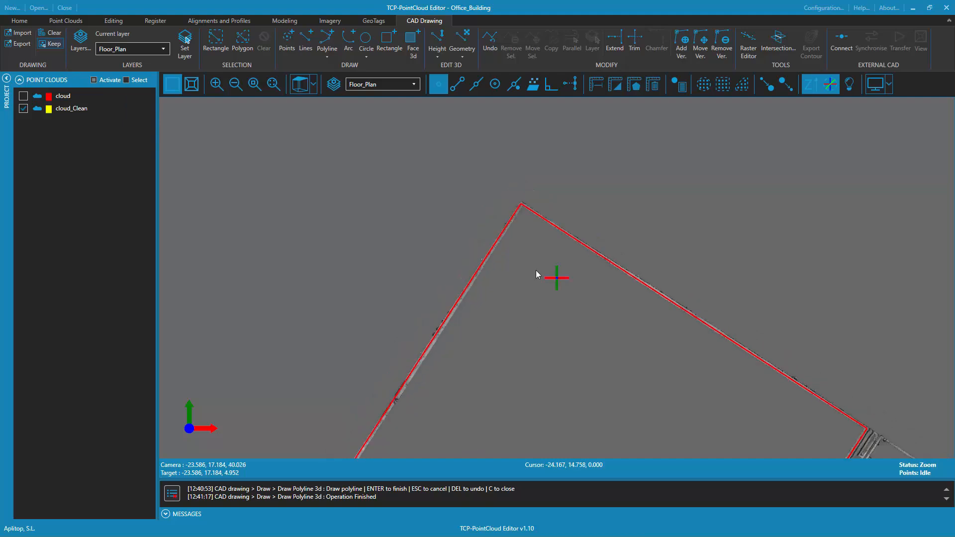
Rectify the warehouse outline polyline against the point cloud with a 0.2 search radius, fitting it to the lower elevation
middle_drag(588, 342, 559, 220)
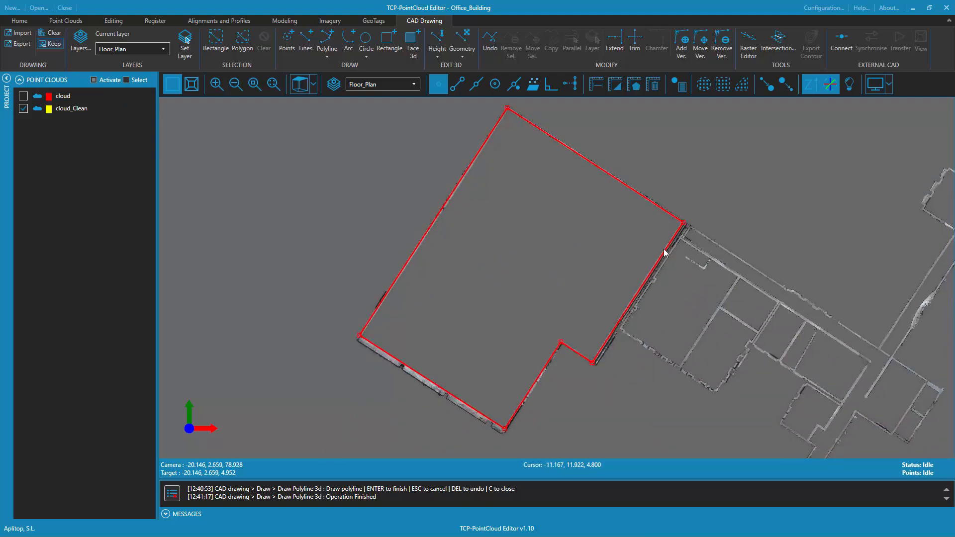
drag(683, 382, 671, 209)
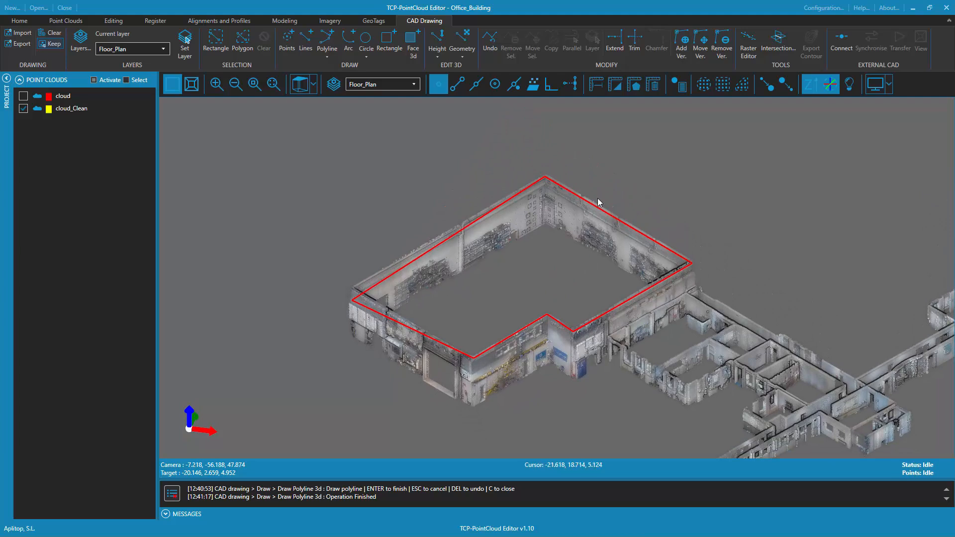
click(612, 311)
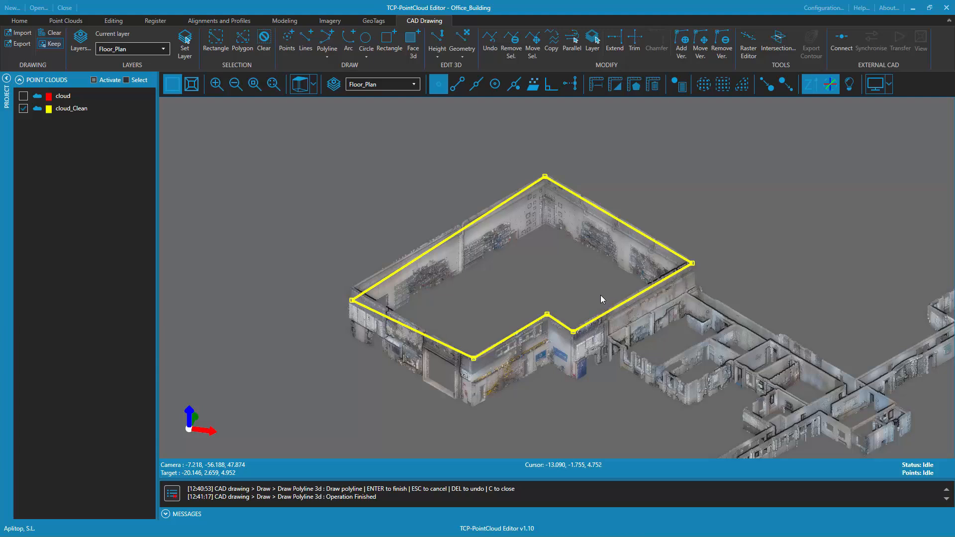
click(437, 53)
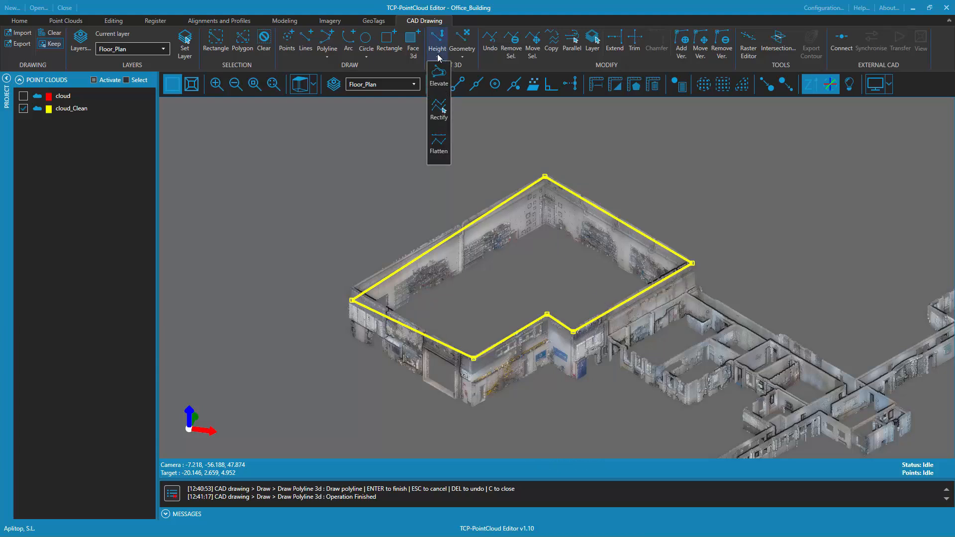
click(443, 111)
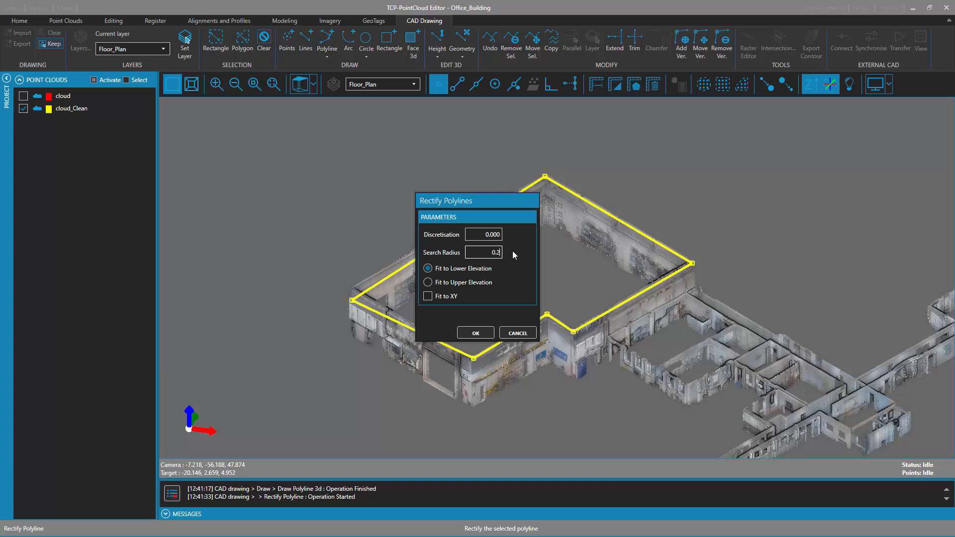
click(476, 334)
mouse_move(476, 333)
mouse_down()
mouse_move(569, 267)
mouse_move(626, 144)
mouse_move(622, 255)
mouse_move(649, 225)
mouse_move(652, 235)
mouse_move(625, 404)
mouse_move(507, 334)
mouse_up()
scroll(617, 326, down, 5)
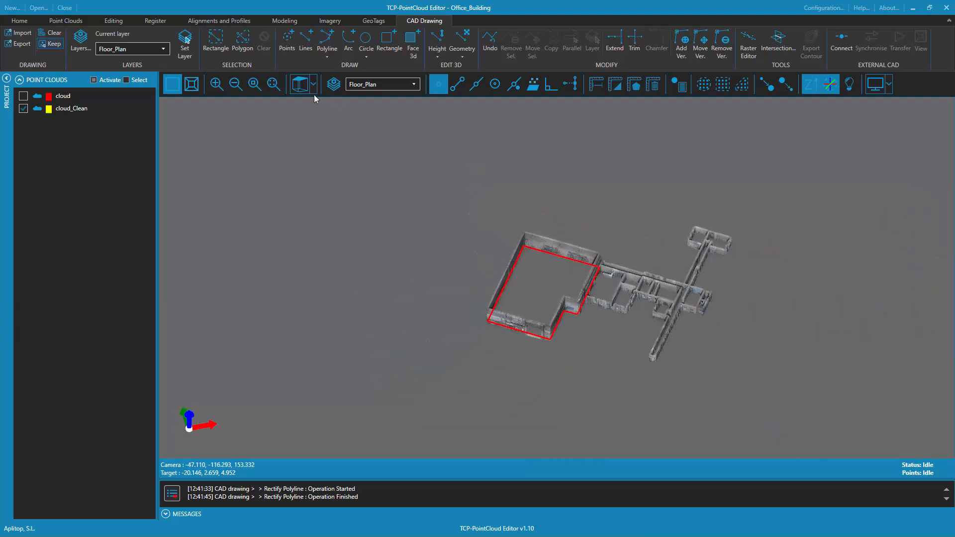
Show the model in top view, open the Raster Editor and load the Floor_Plan drawing layer into it
click(301, 86)
drag(619, 207, 544, 204)
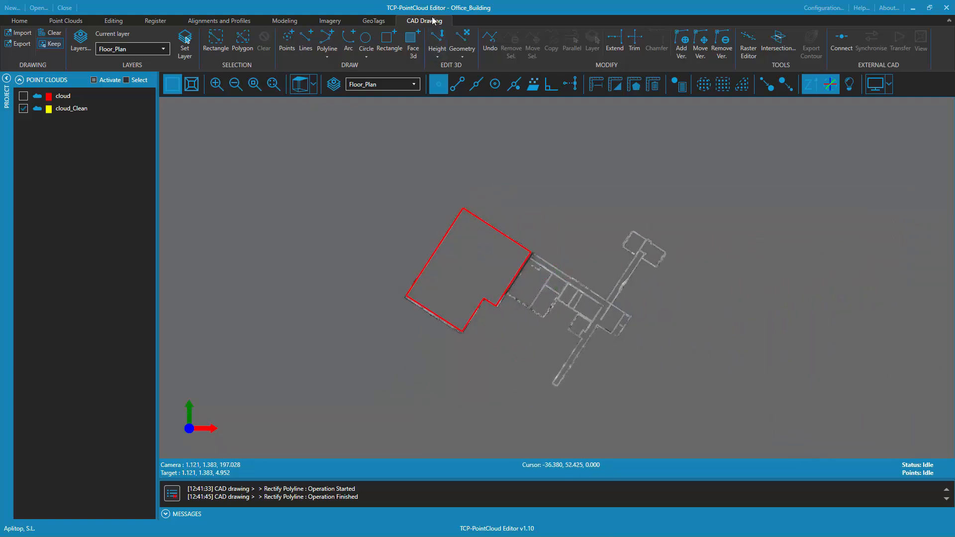
click(747, 43)
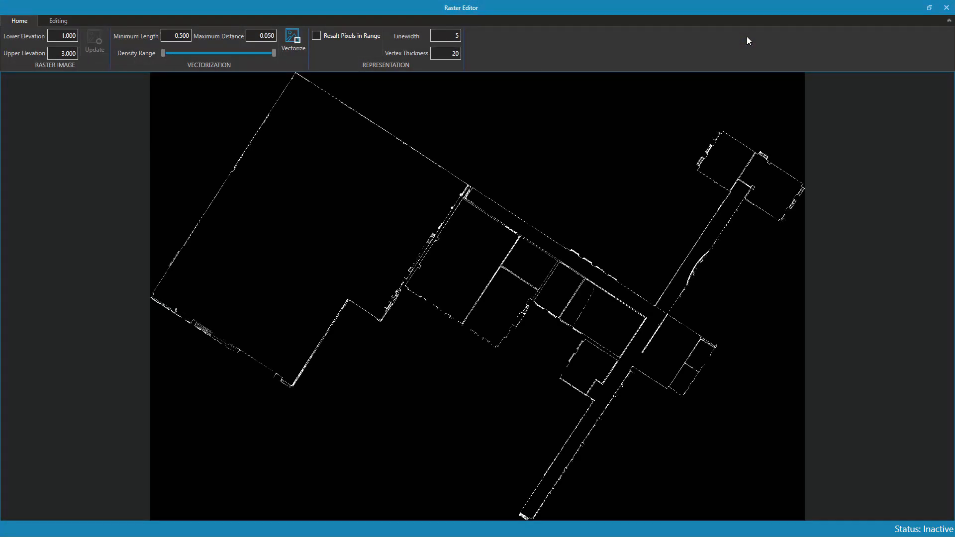
click(59, 21)
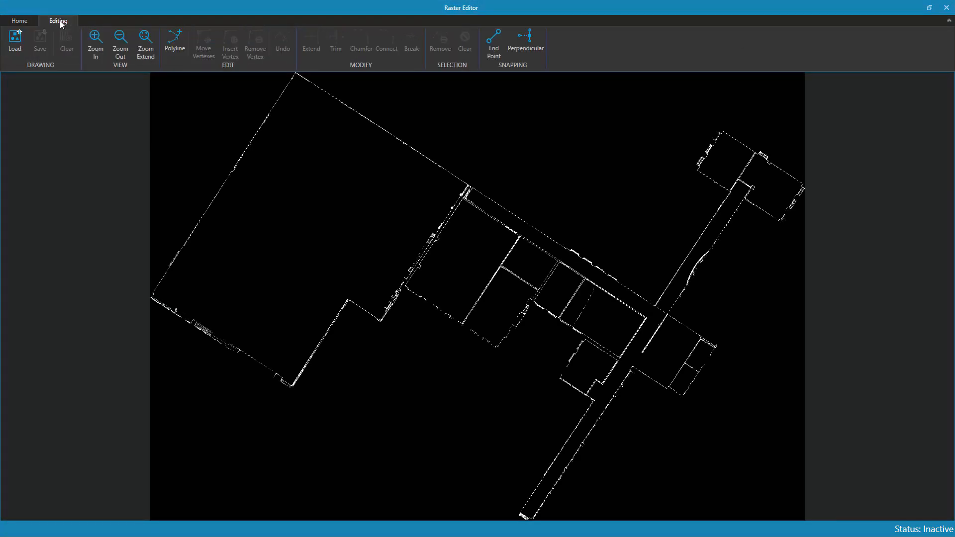
click(14, 47)
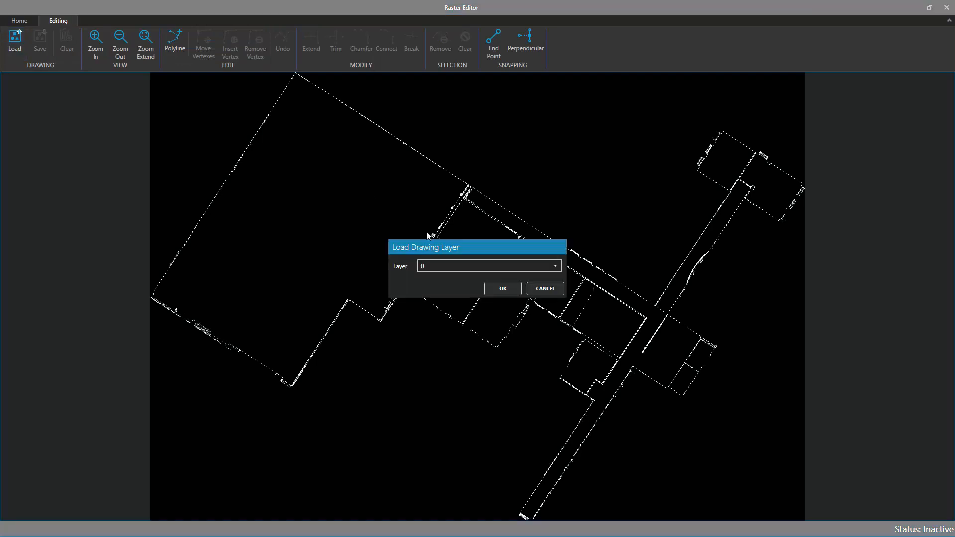
click(450, 264)
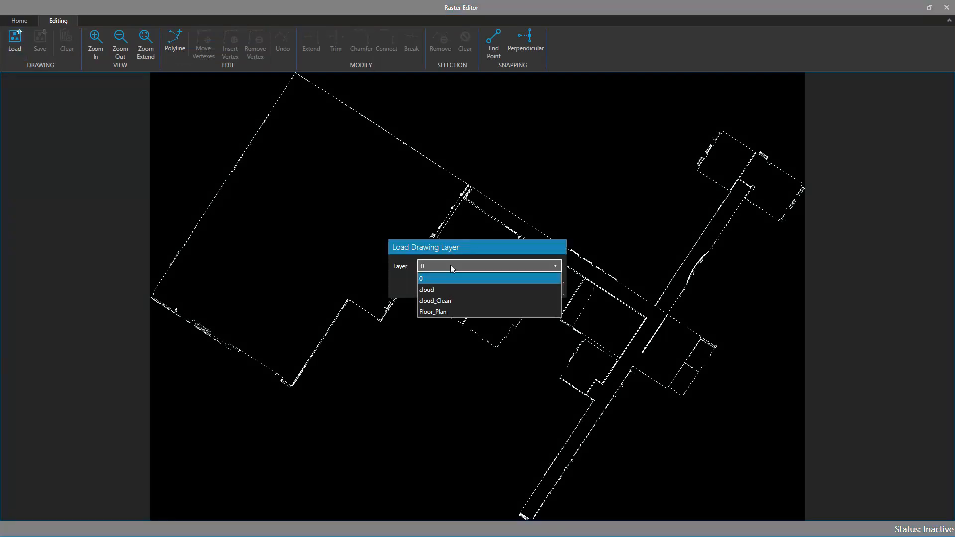
click(442, 312)
click(497, 289)
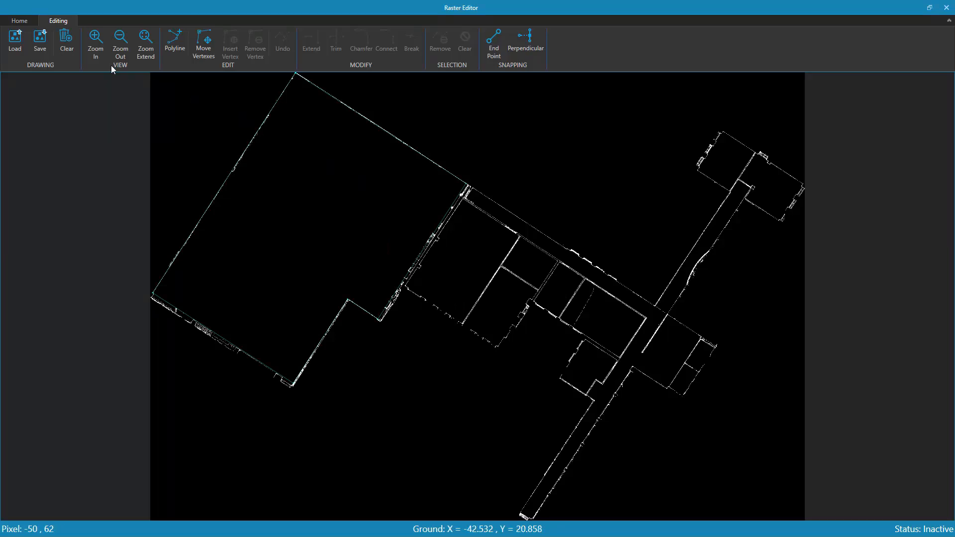
Set the raster drawing's linewidth to 20 and vertex thickness to 40
click(22, 21)
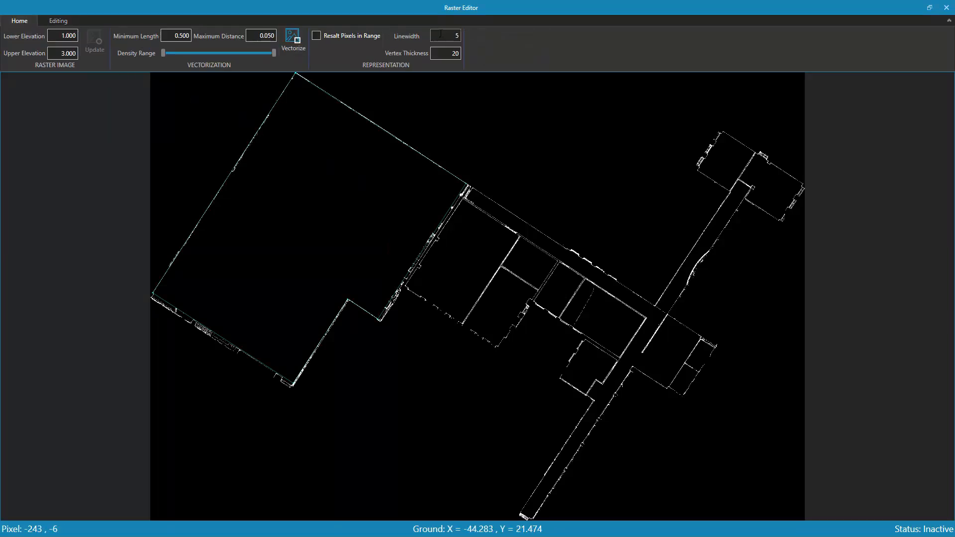
text(20)
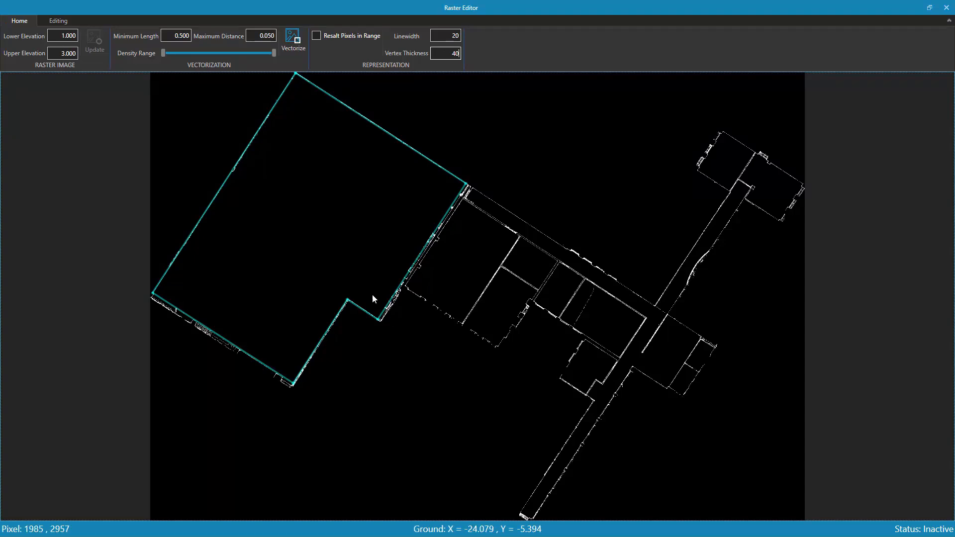
scroll(447, 278, up, 3)
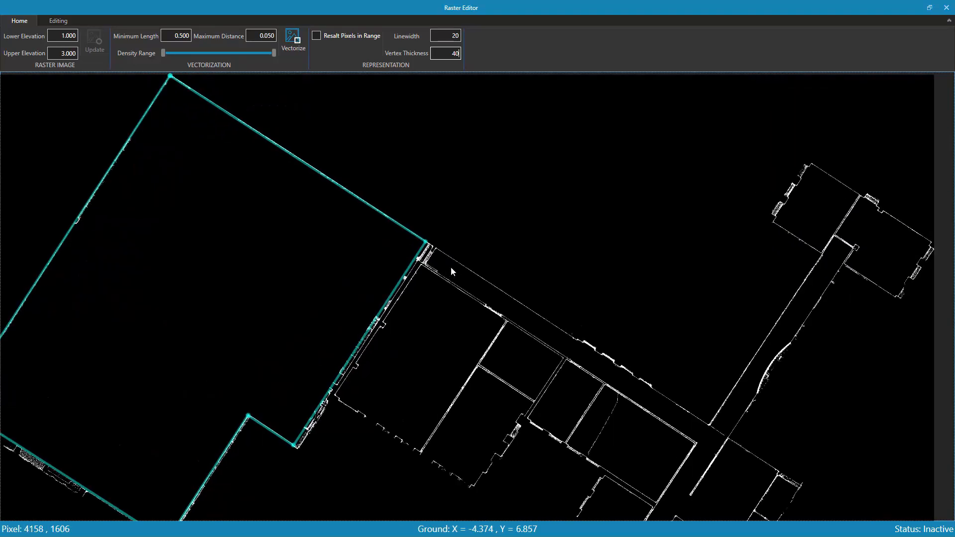
scroll(448, 267, up, 5)
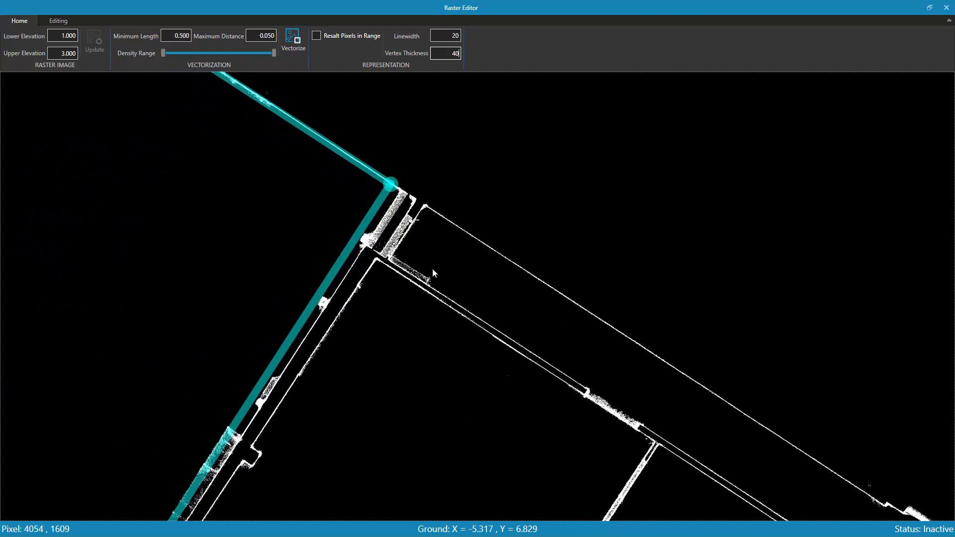
Trace a polyline along the corridor walls beside the warehouse and finish it at its starting vertex with End Point snapping
middle_drag(428, 244, 429, 265)
middle_drag(495, 308, 458, 279)
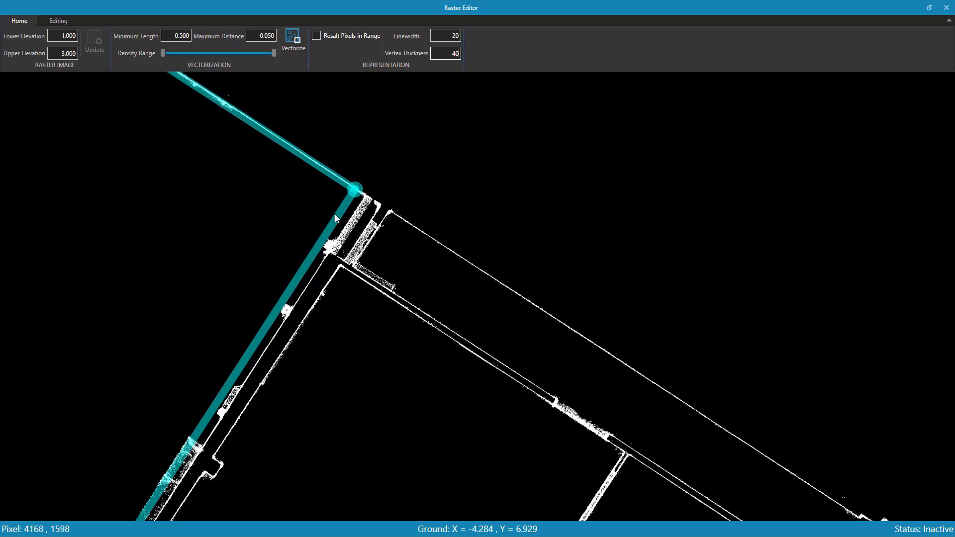
click(64, 21)
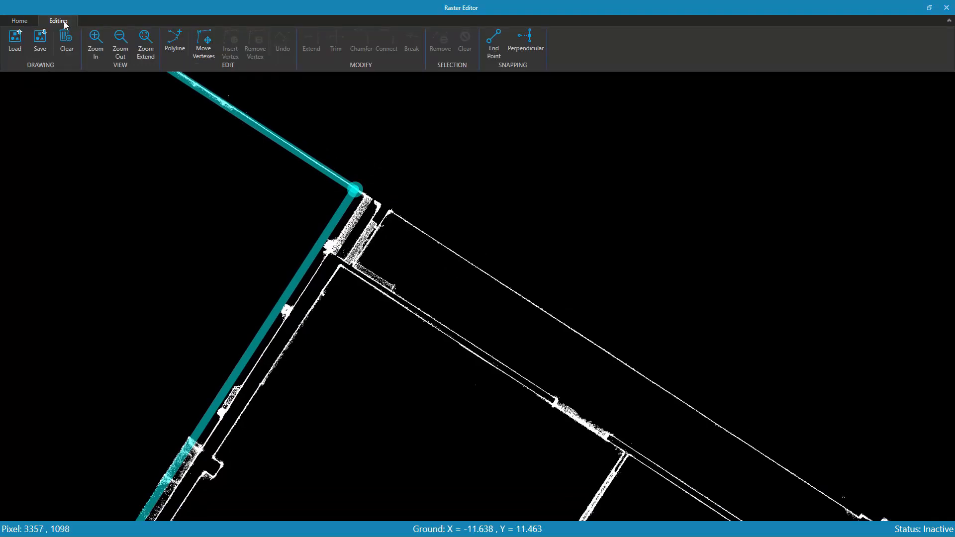
click(176, 43)
click(391, 212)
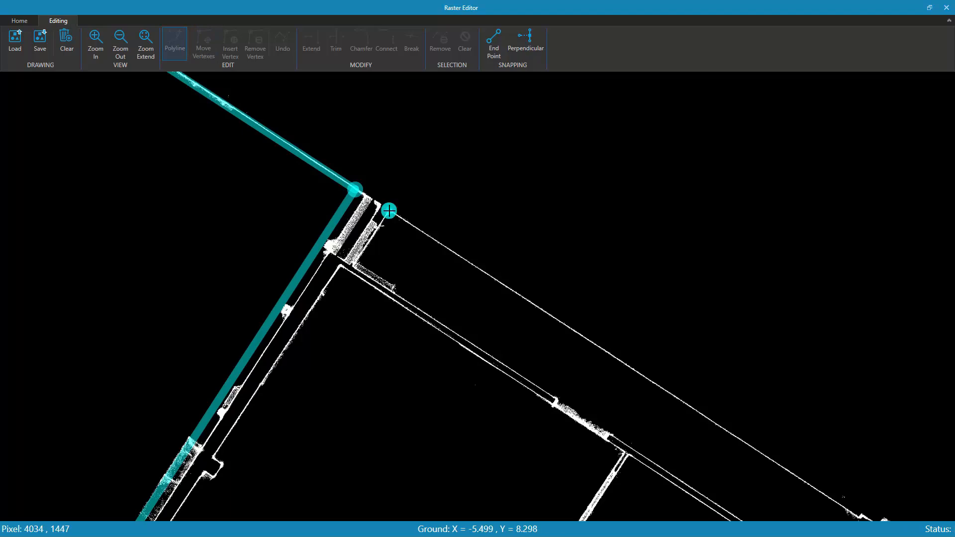
middle_drag(732, 357, 403, 131)
middle_drag(624, 297, 508, 234)
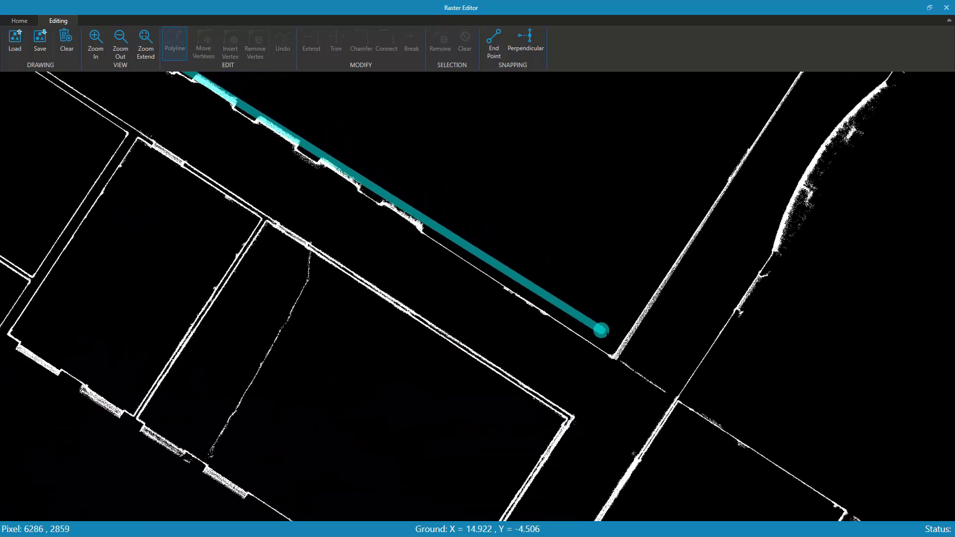
click(613, 359)
scroll(533, 362, up, 2)
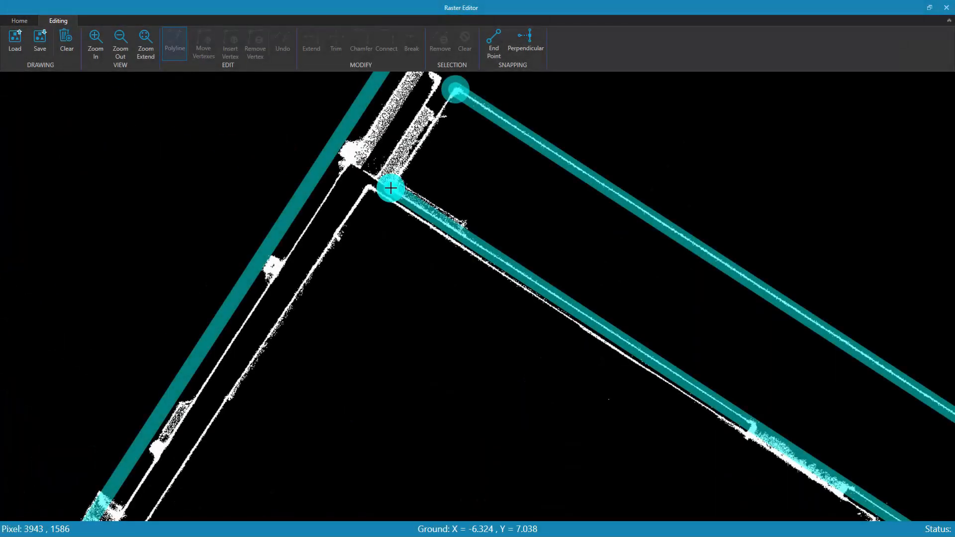
click(391, 188)
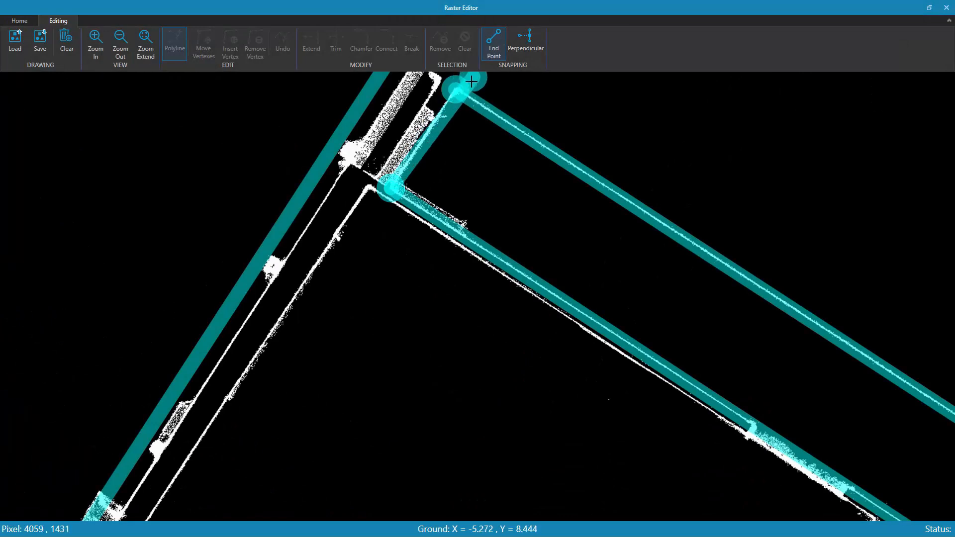
click(456, 90)
right_click(478, 155)
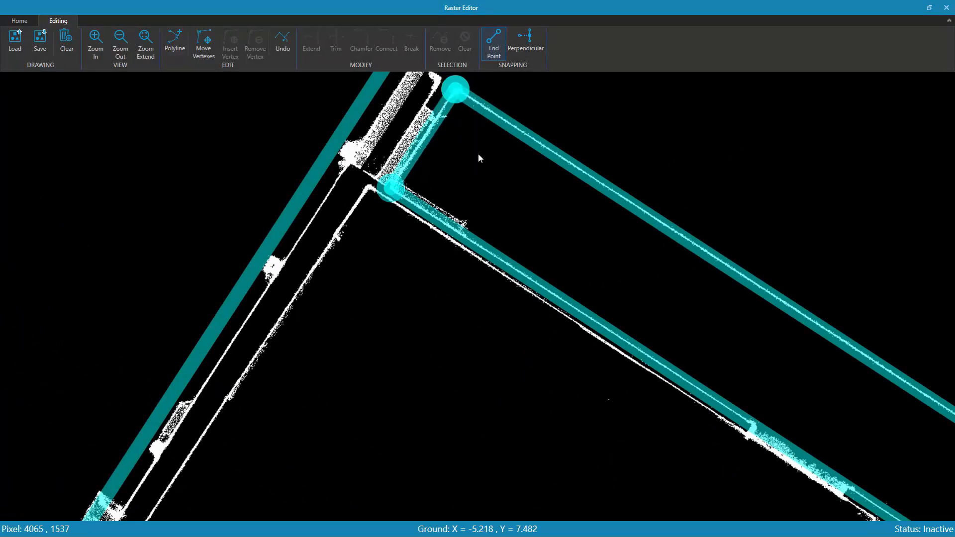
Save the traced raster drawing to a new layer named Walls and close the Raster Editor
scroll(553, 260, down, 4)
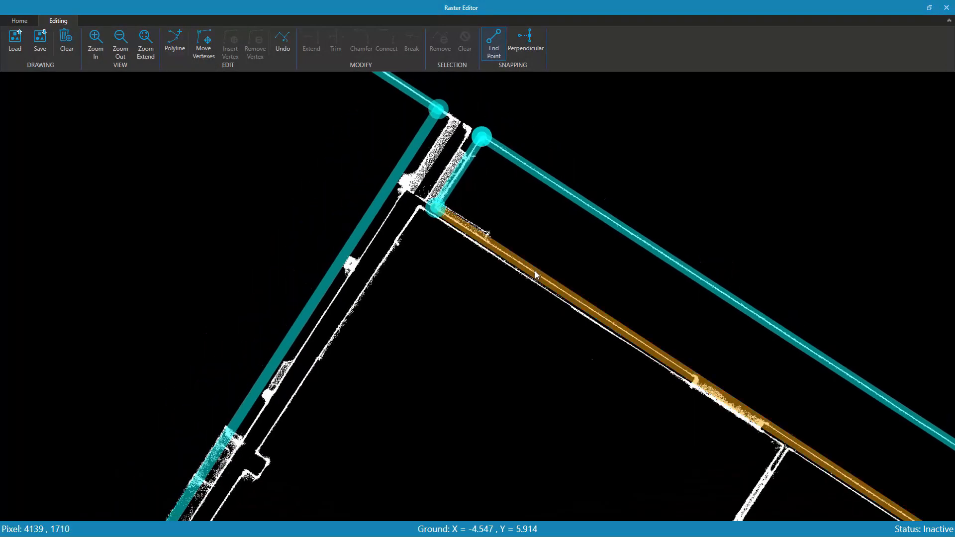
scroll(537, 275, down, 6)
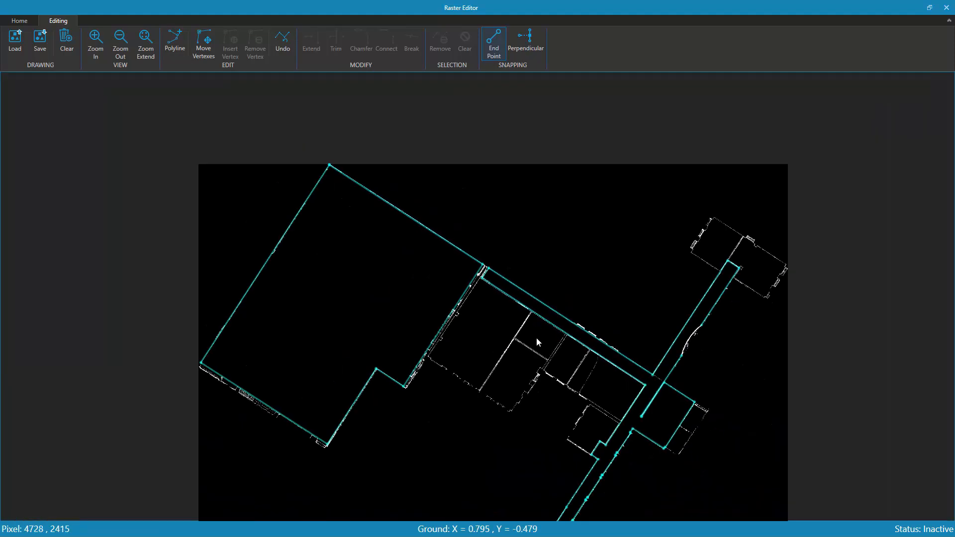
mouse_move(577, 453)
middle_down()
mouse_move(529, 299)
mouse_move(486, 341)
middle_up()
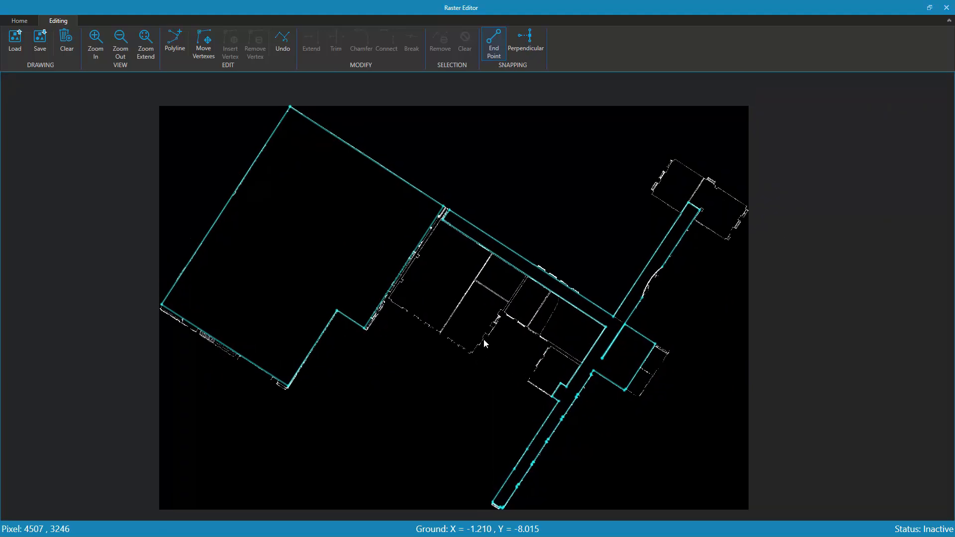
click(40, 40)
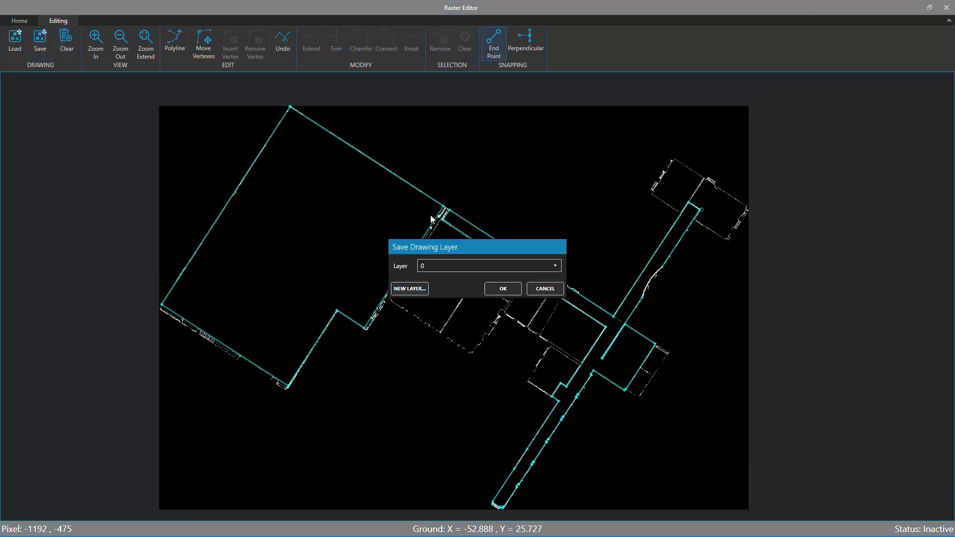
click(500, 271)
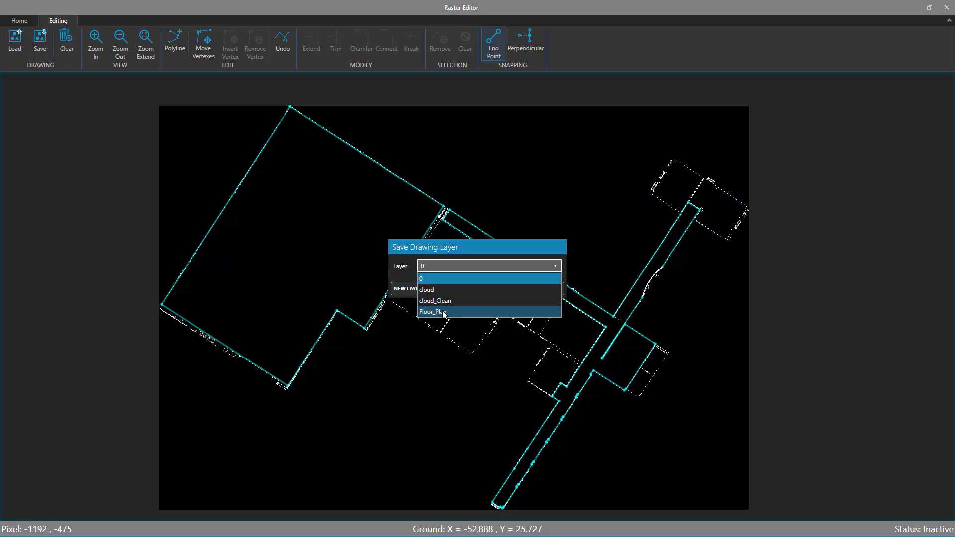
click(408, 289)
click(409, 290)
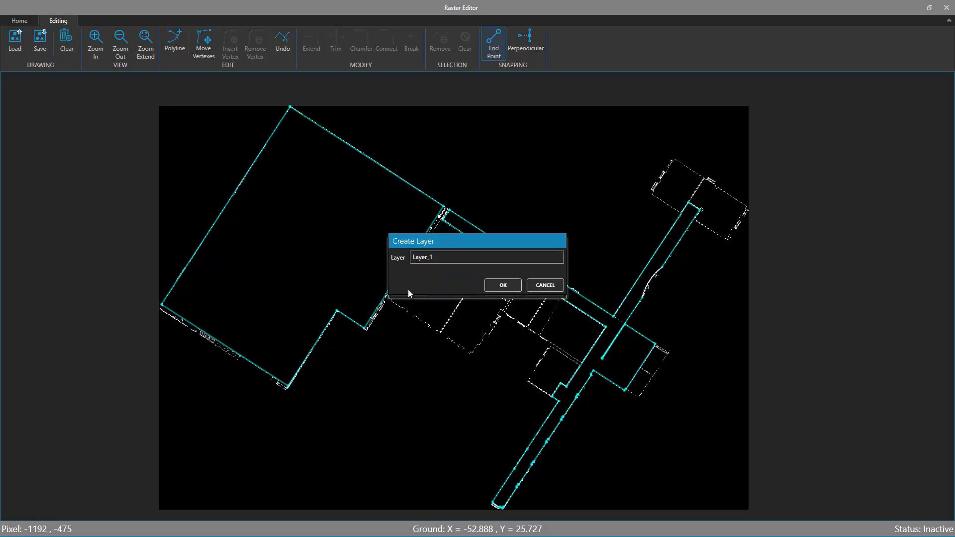
double_click(439, 260)
text(Walls)
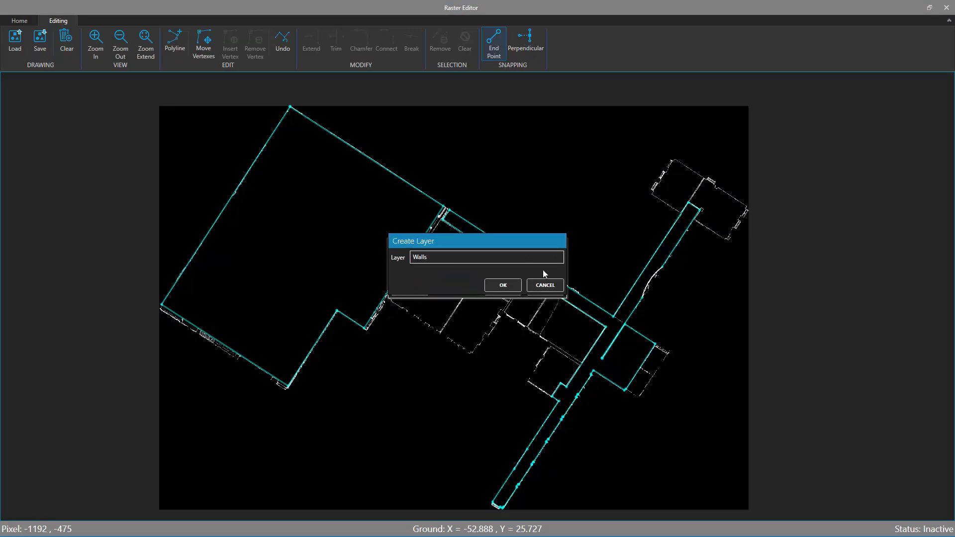
click(503, 286)
click(504, 289)
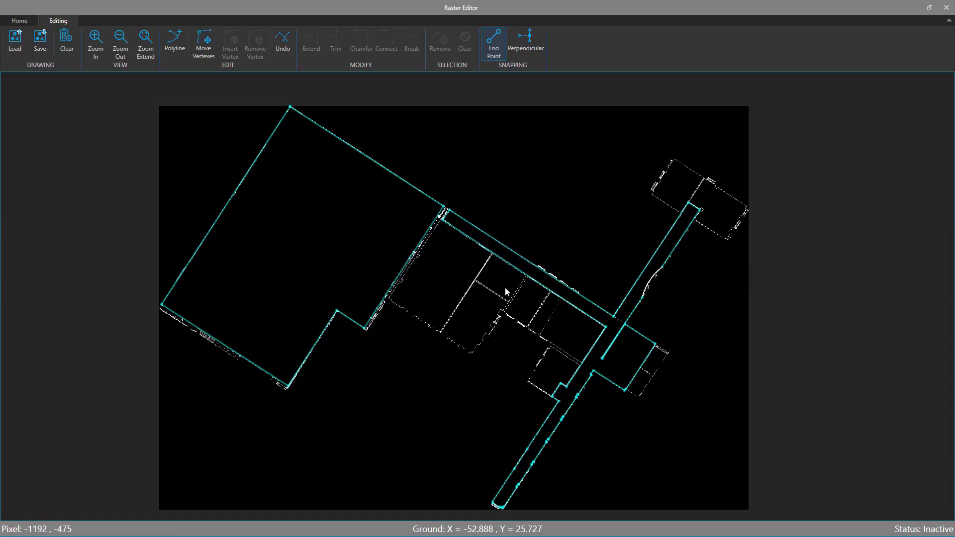
click(947, 7)
Delete the duplicate warehouse polyline lying above the red floor plan outline
drag(616, 335, 576, 232)
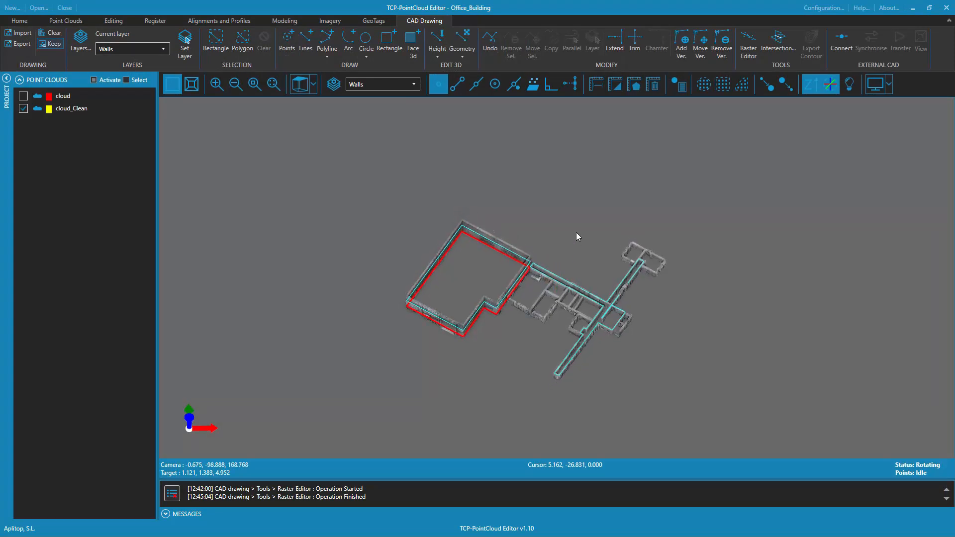
scroll(559, 291, up, 10)
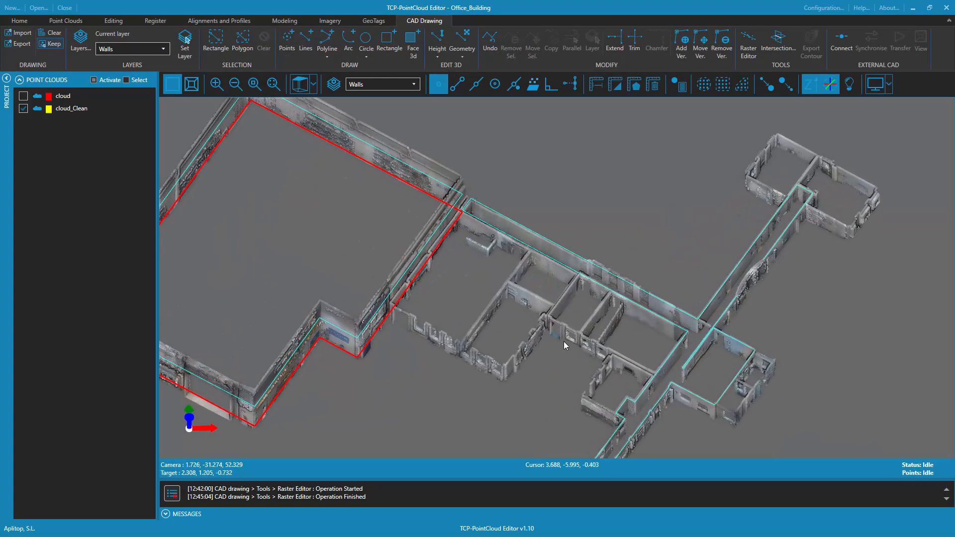
scroll(617, 274, down, 4)
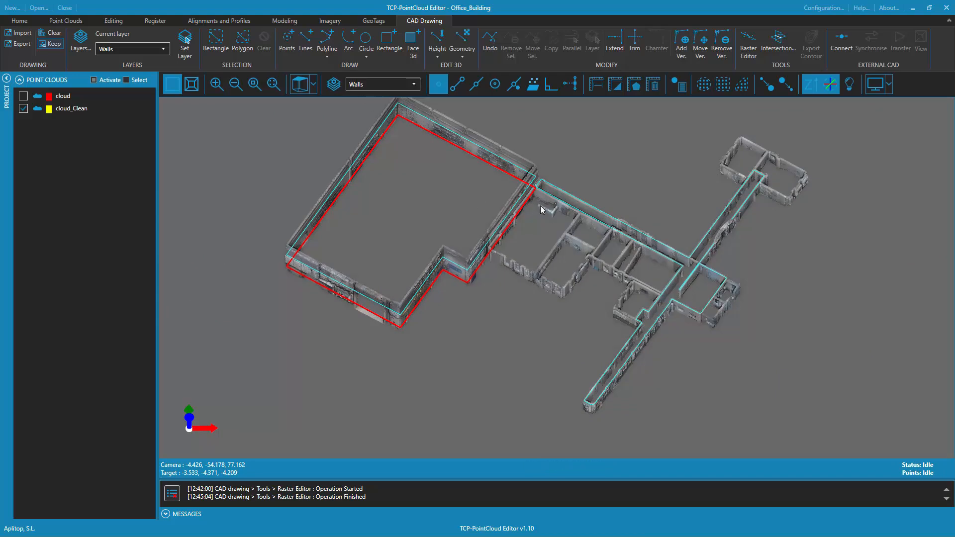
click(524, 192)
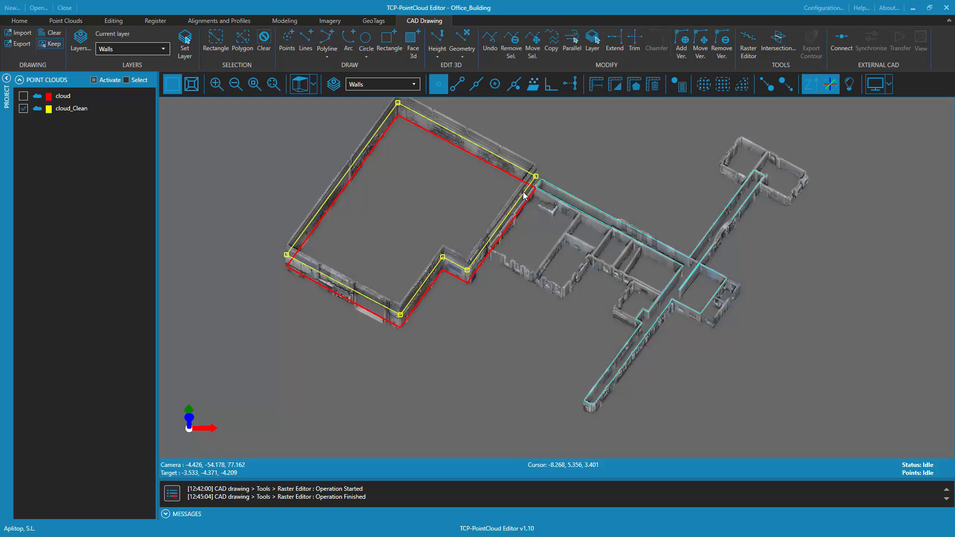
key(Delete)
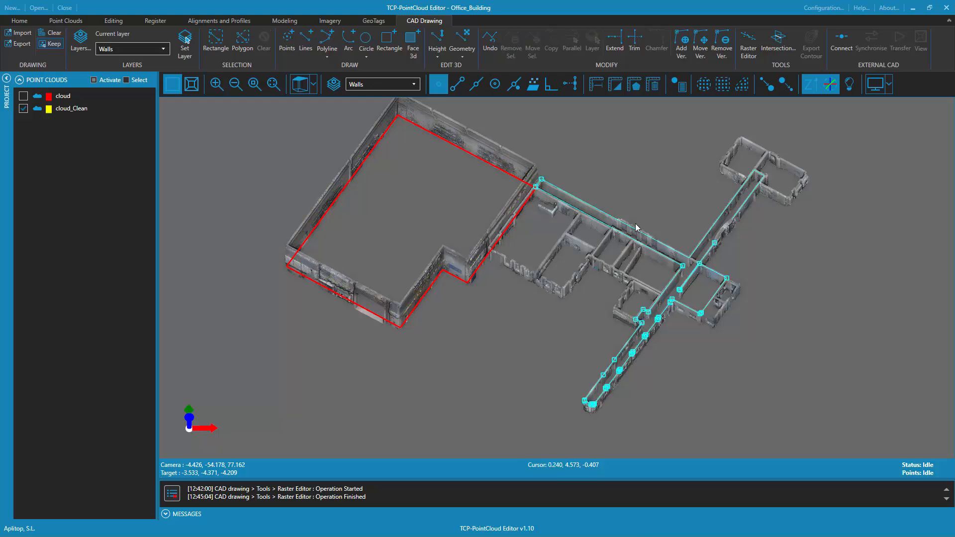
Move the corridor polyline to the Floor_Plan layer, taking the layer from the red warehouse outline
click(647, 248)
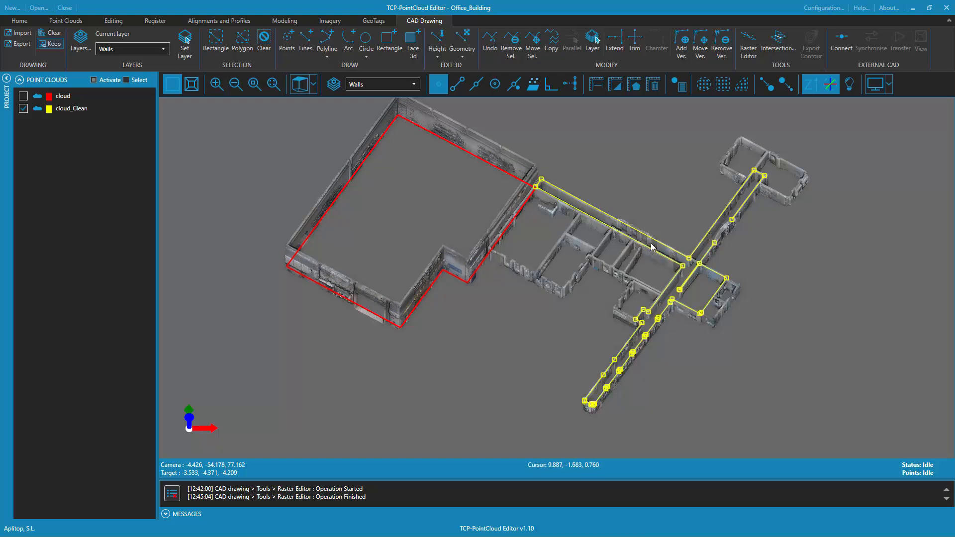
click(592, 42)
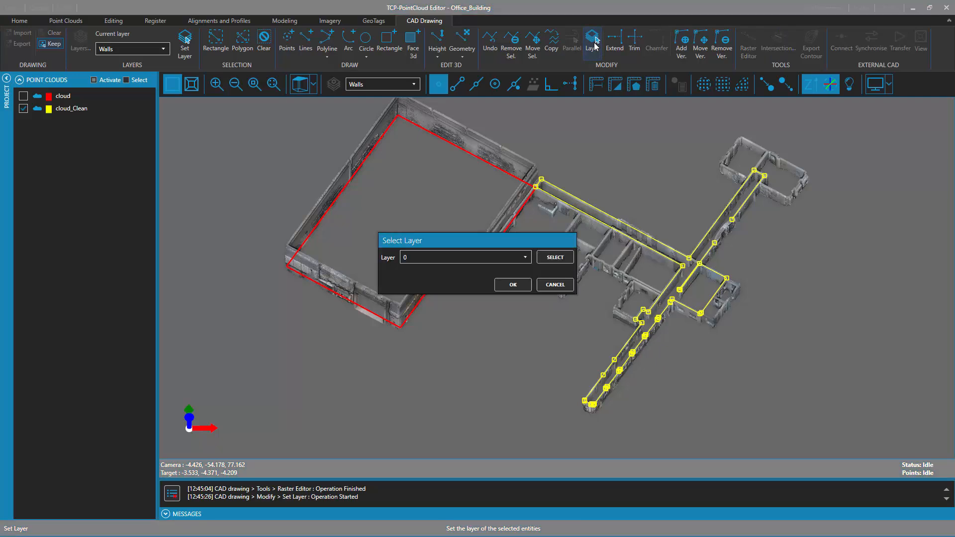
click(524, 258)
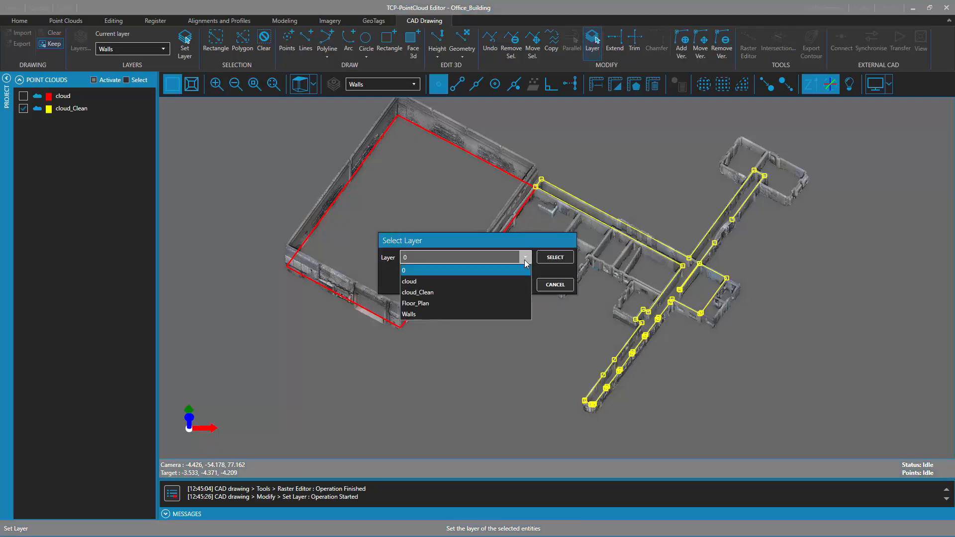
click(435, 304)
click(556, 258)
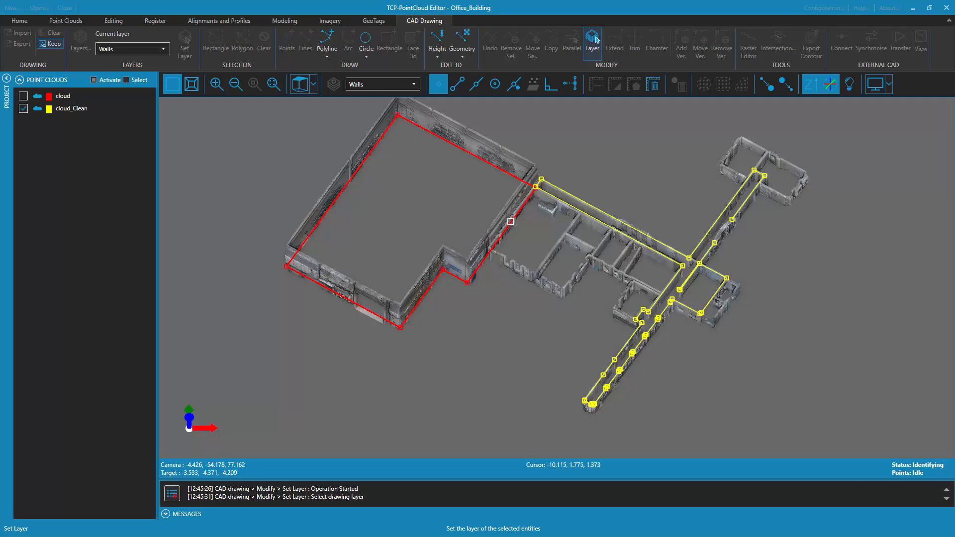
click(512, 226)
click(515, 284)
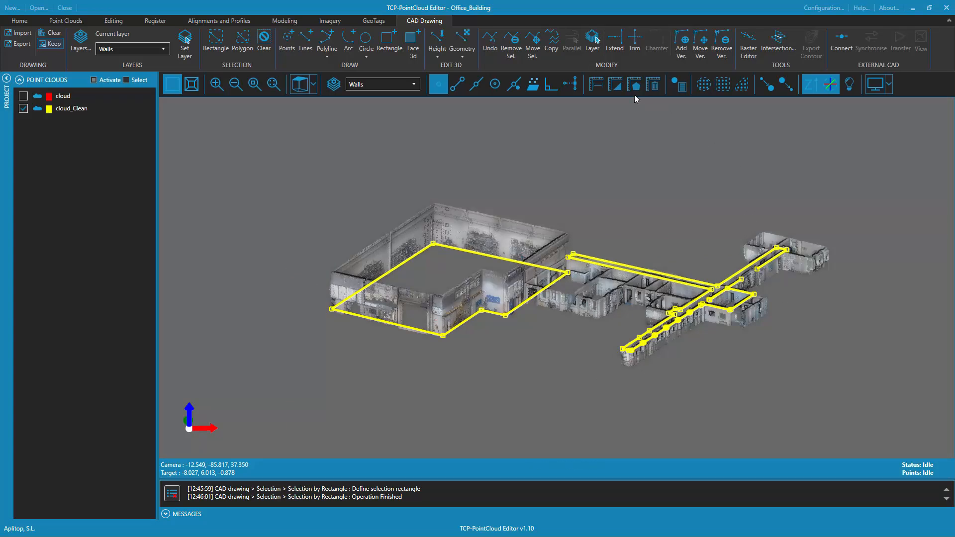
Flatten the selected warehouse and corridor polylines to one common Z dimension
click(438, 56)
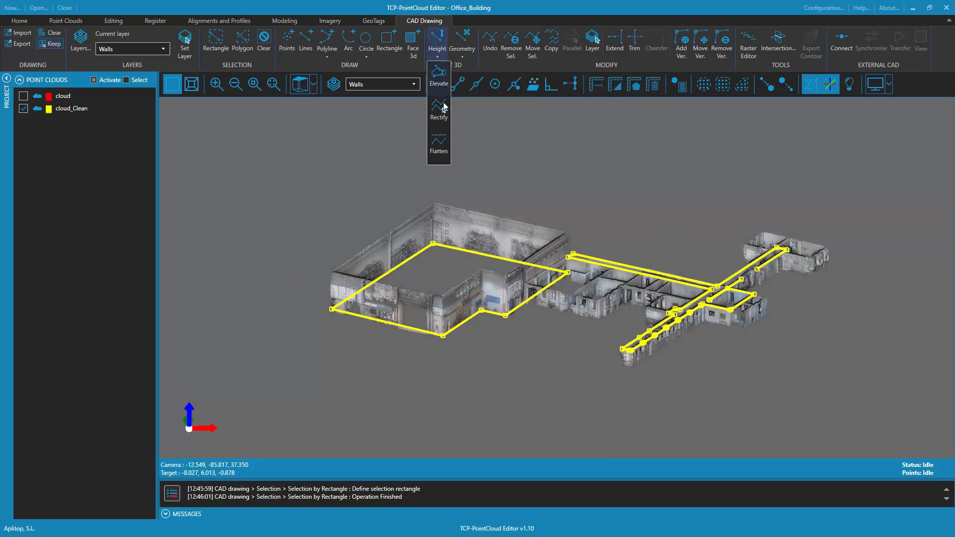
click(438, 143)
click(479, 264)
key(BackSpace)
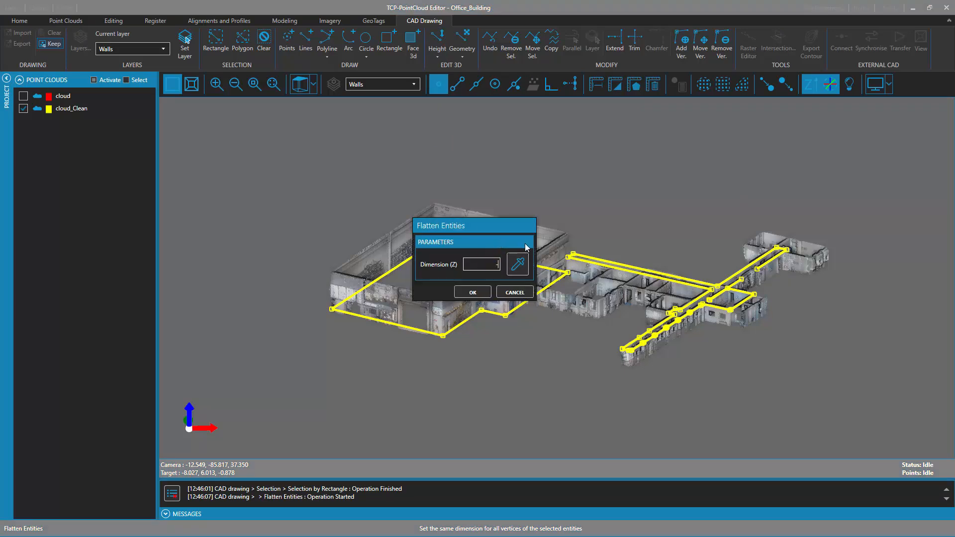
click(472, 293)
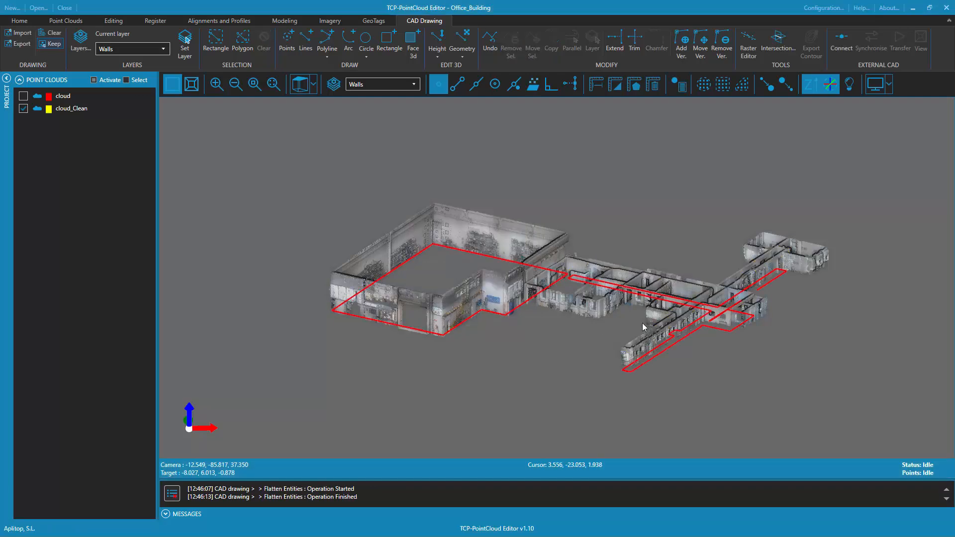
Examine the height of the flattened outlines against the base of the warehouse and corridor walls from several angles
drag(643, 324, 638, 223)
double_click(625, 299)
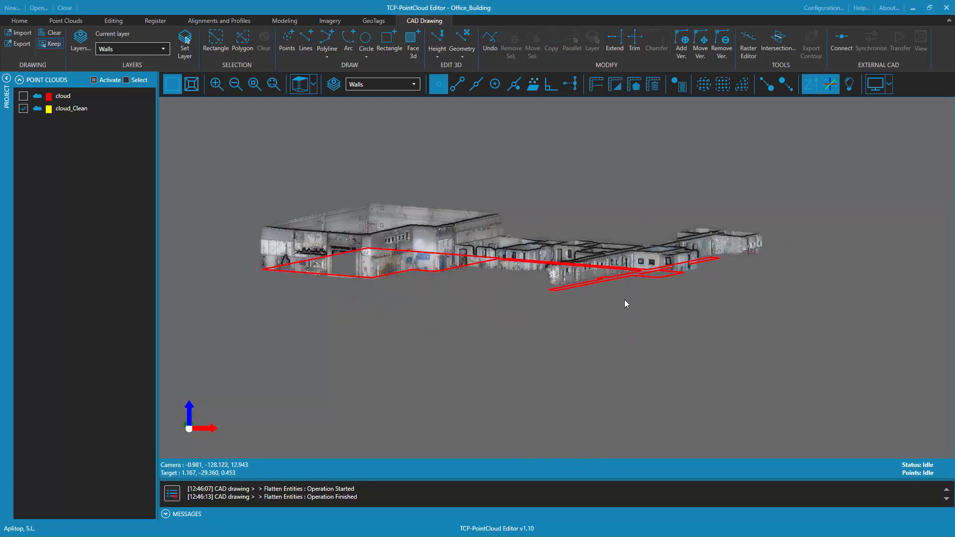
scroll(641, 372, up, 5)
drag(641, 372, 638, 402)
scroll(639, 402, down, 8)
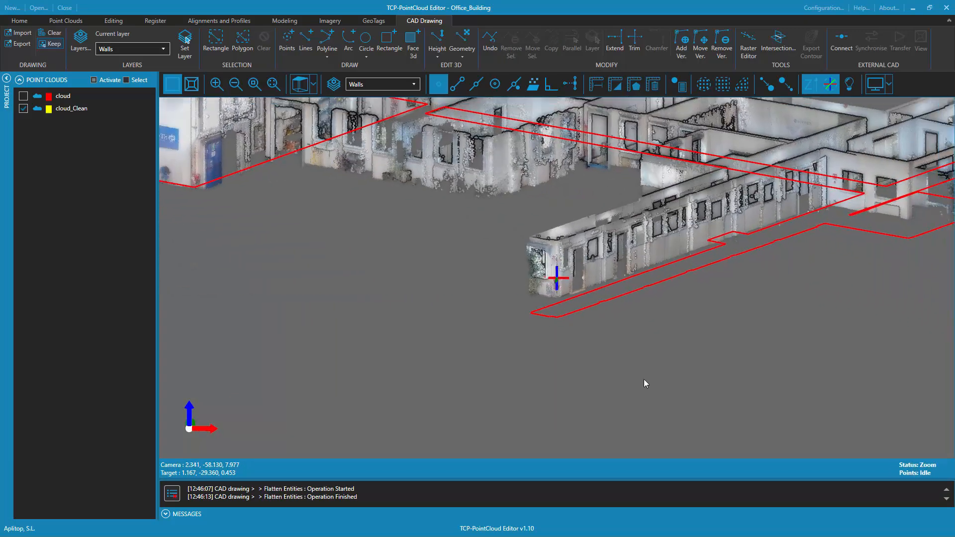
scroll(665, 324, down, 1)
middle_drag(649, 295, 678, 348)
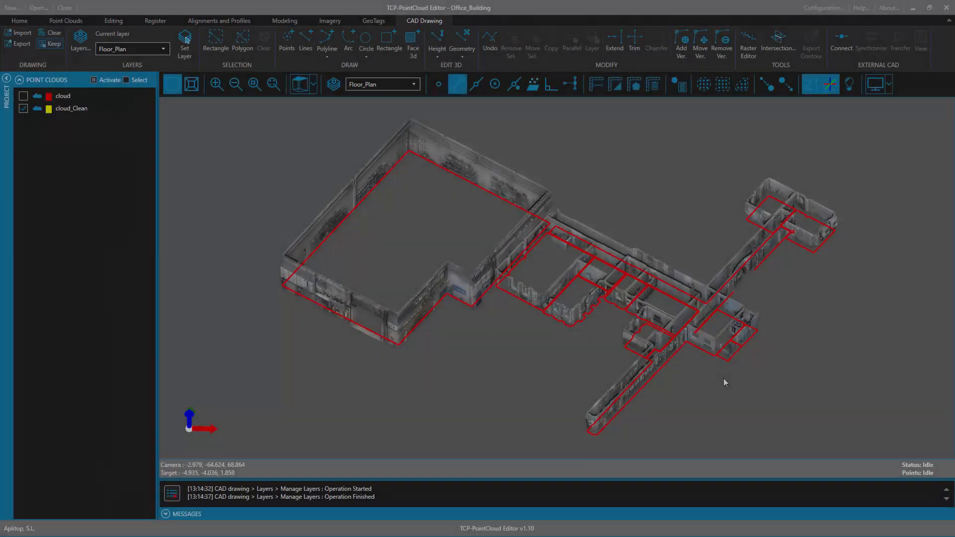
Make Windows the current drawing layer, with the corridor wall containing two window openings in view
scroll(702, 341, up, 10)
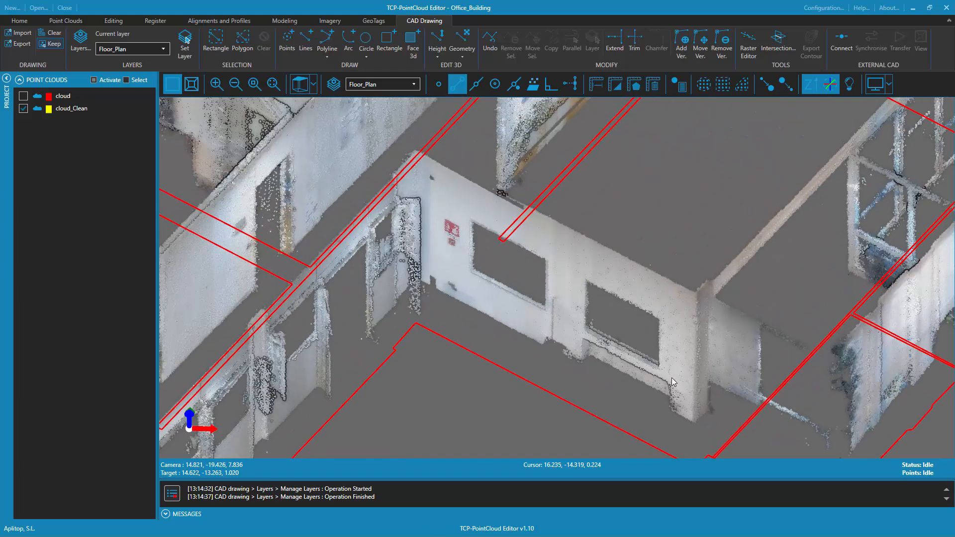
middle_drag(658, 349, 697, 320)
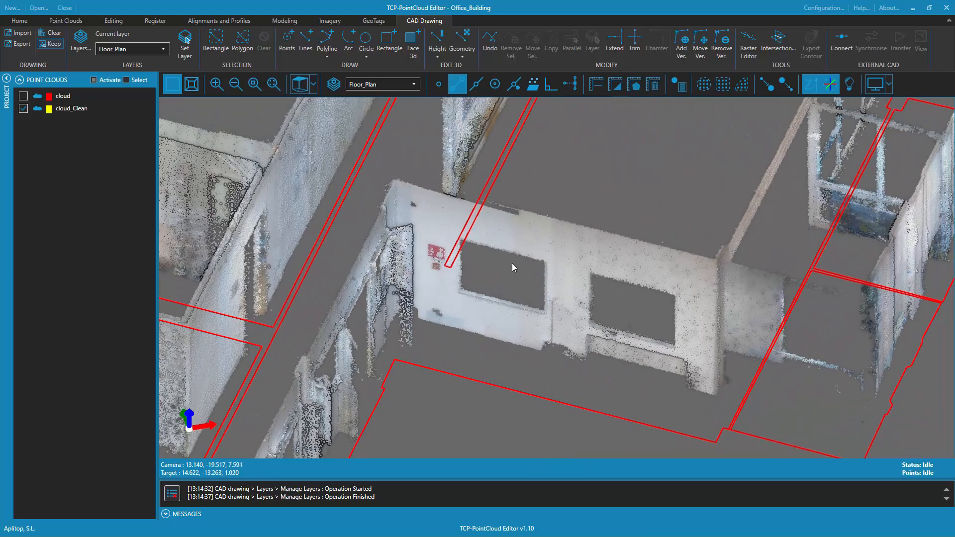
click(414, 85)
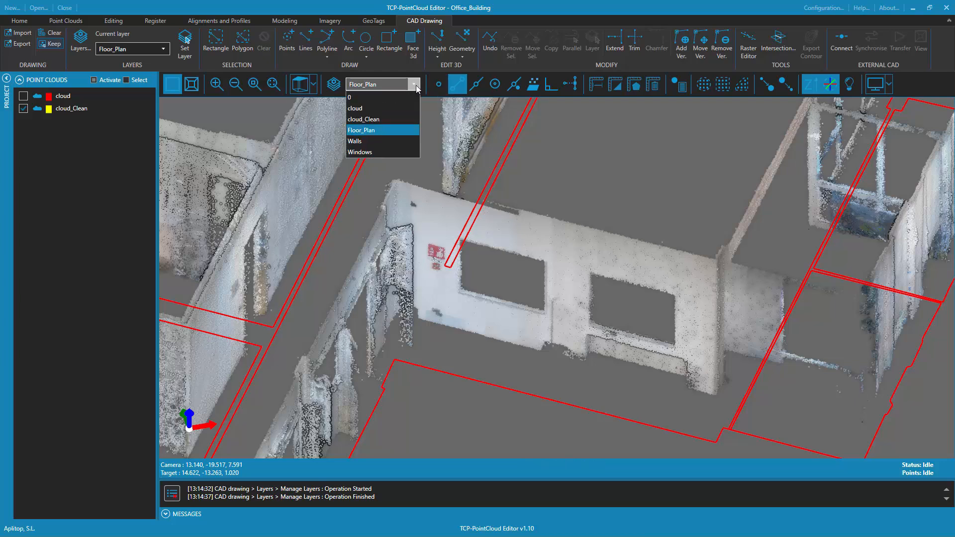
click(371, 154)
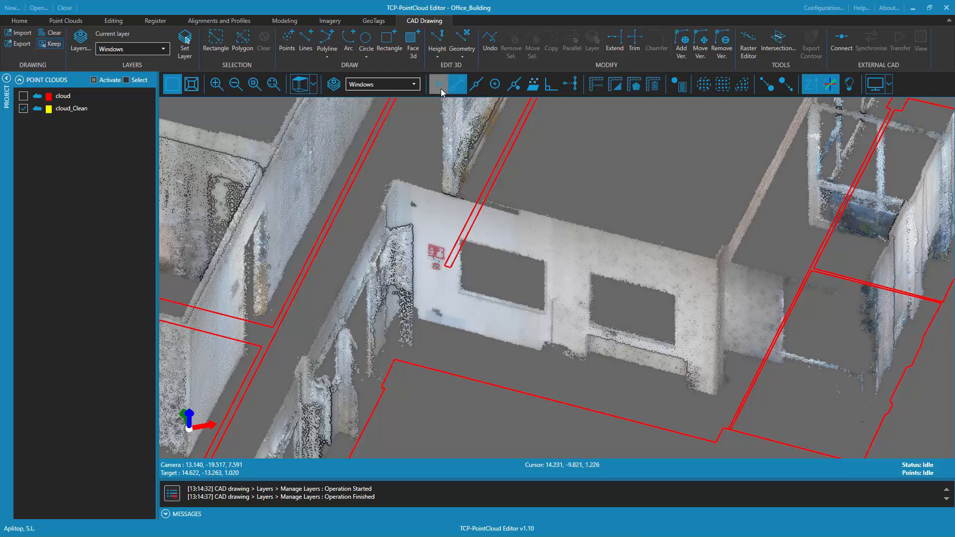
Set a plane reference defined by three points on the wall with the two window openings, with Set View enabled
click(533, 85)
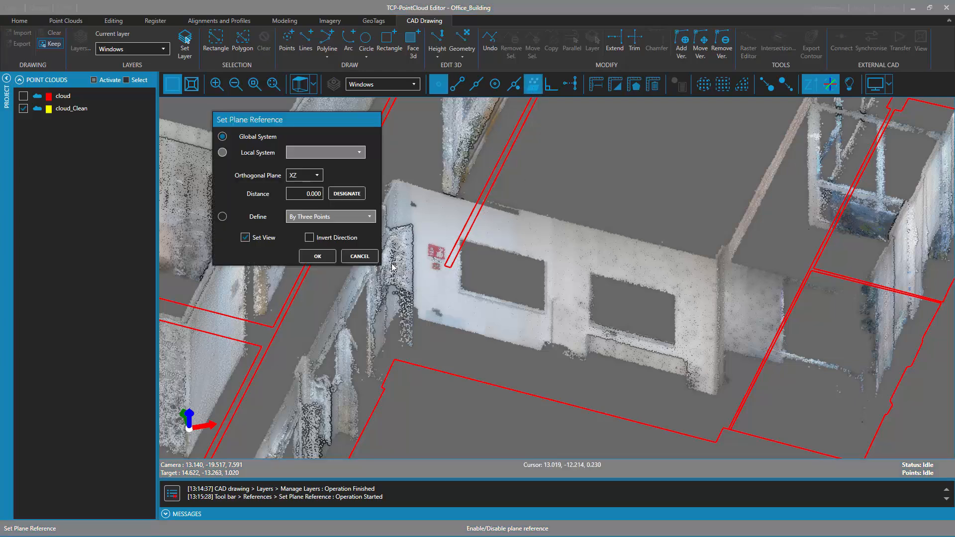
click(222, 216)
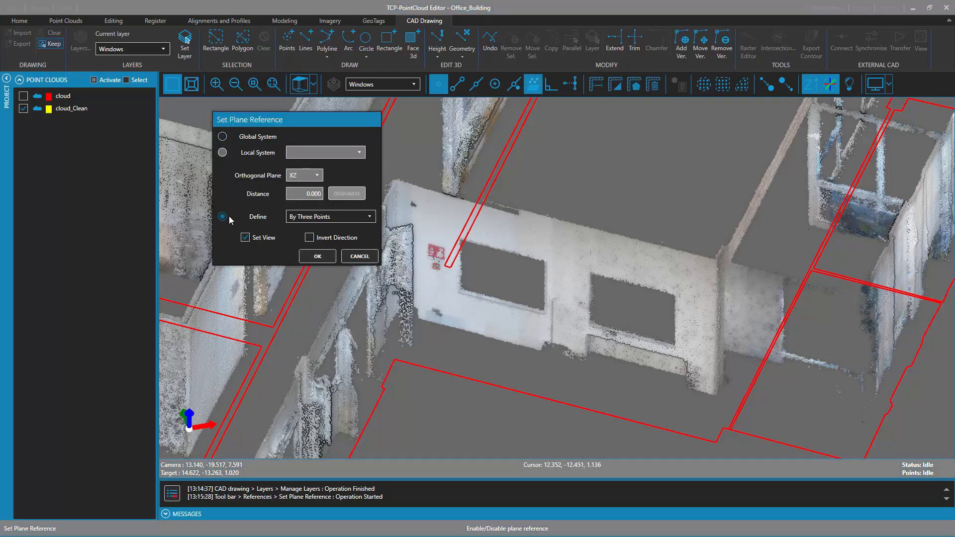
click(318, 257)
click(457, 309)
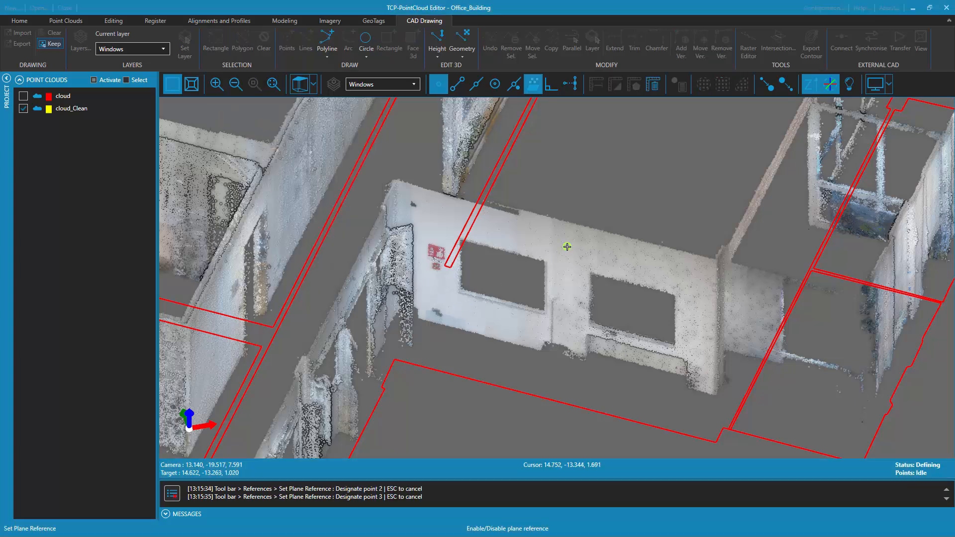
click(699, 358)
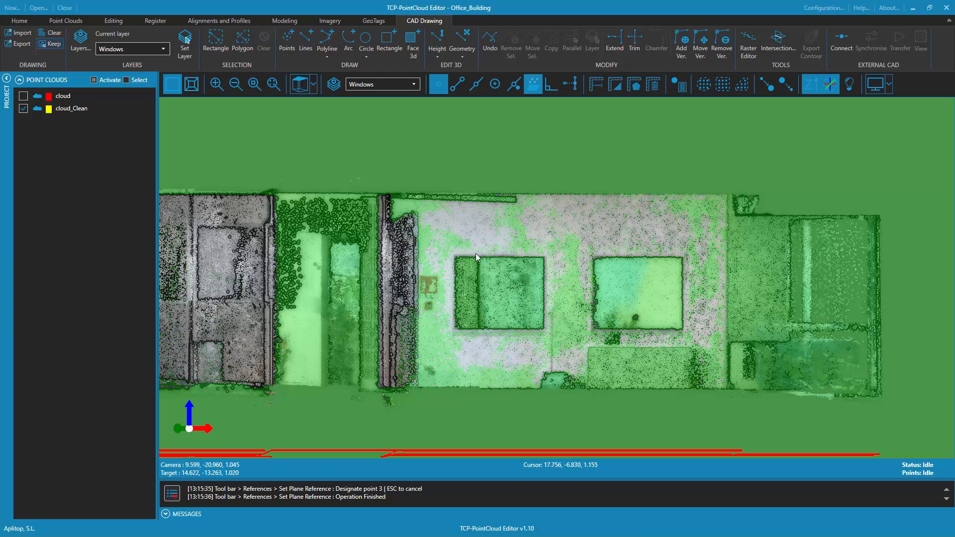
click(216, 39)
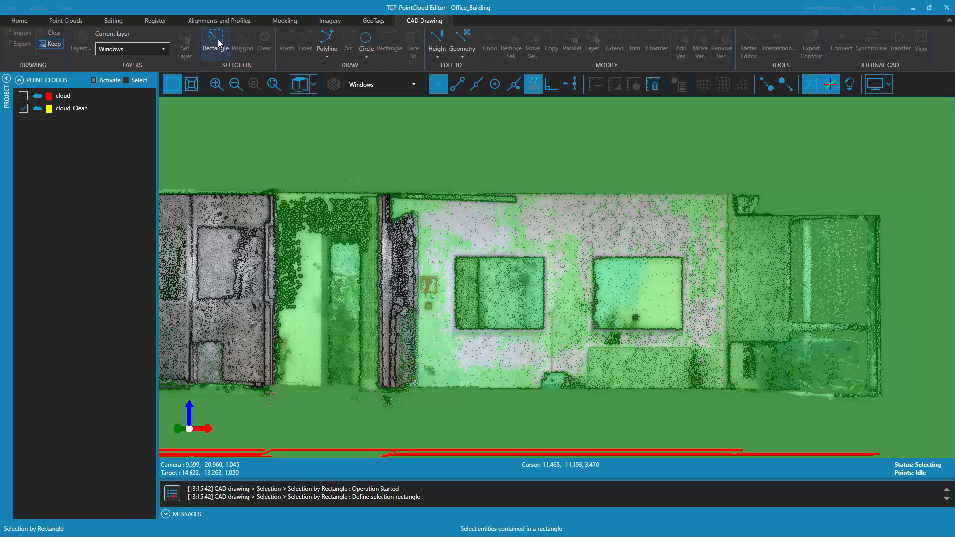
right_click(293, 140)
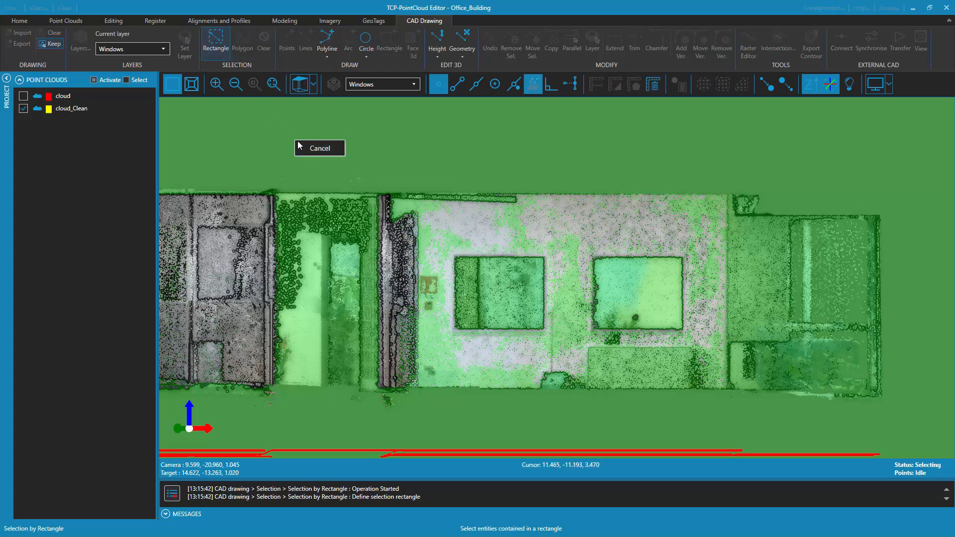
click(320, 148)
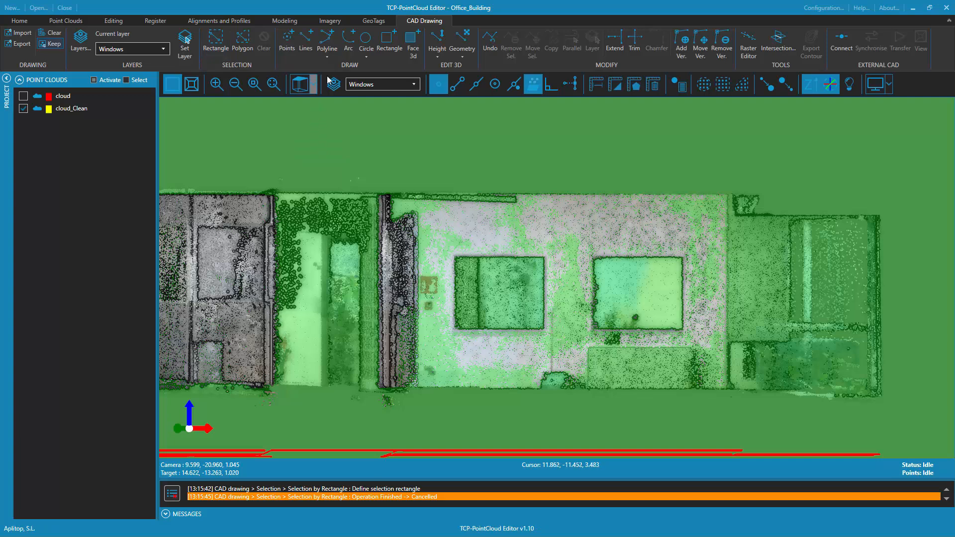
Draw a rectangle around the first window opening between its lower-left and upper-right corners
click(390, 44)
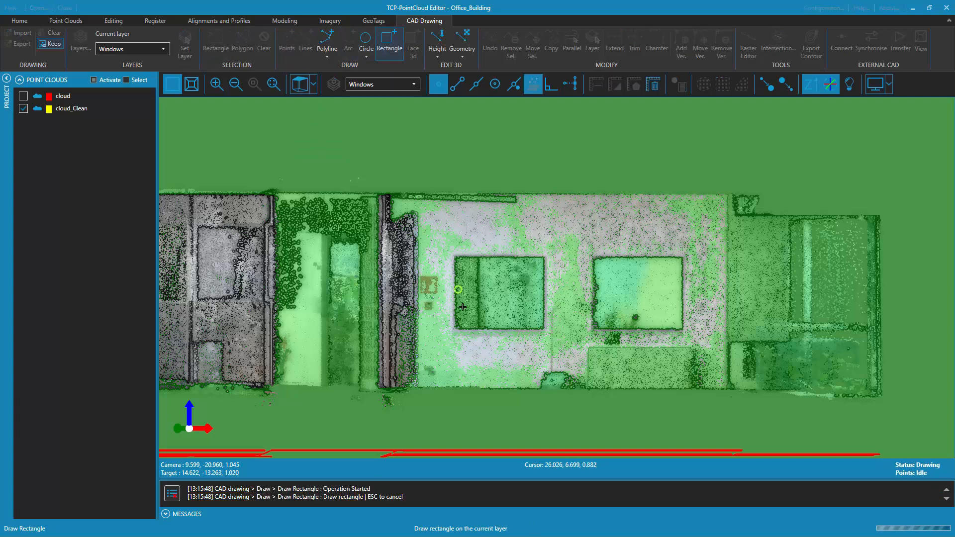
click(453, 329)
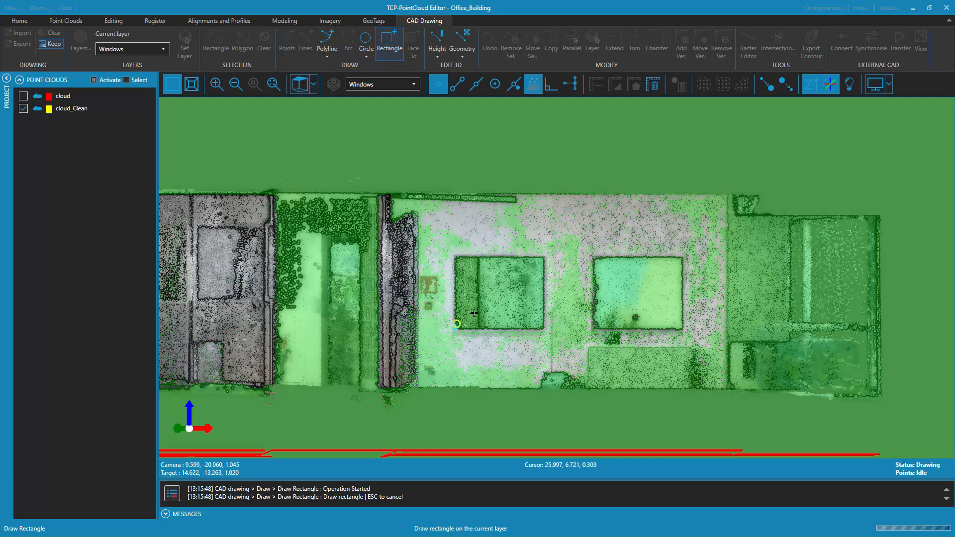
click(545, 256)
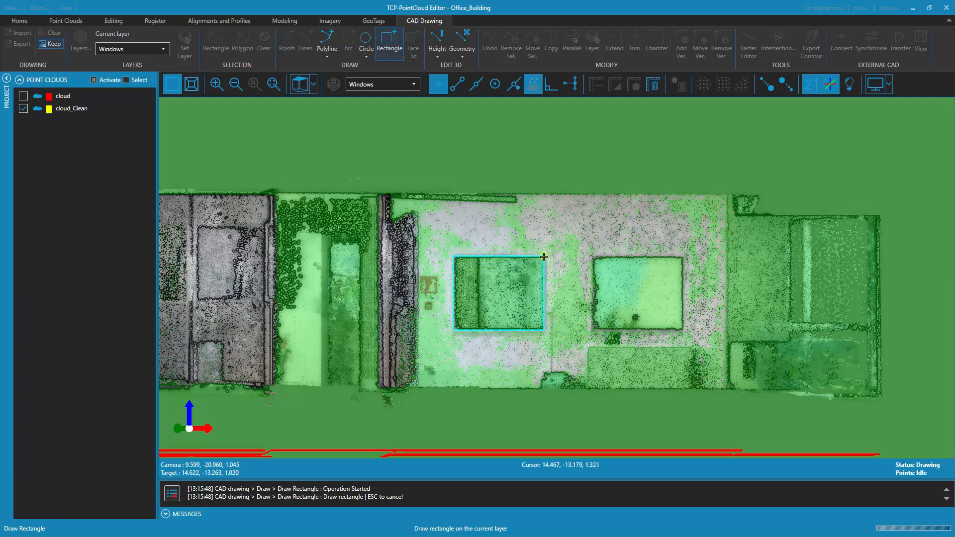
Copy the window rectangle from its lower-left corner onto the second window opening and clear the selection
click(545, 302)
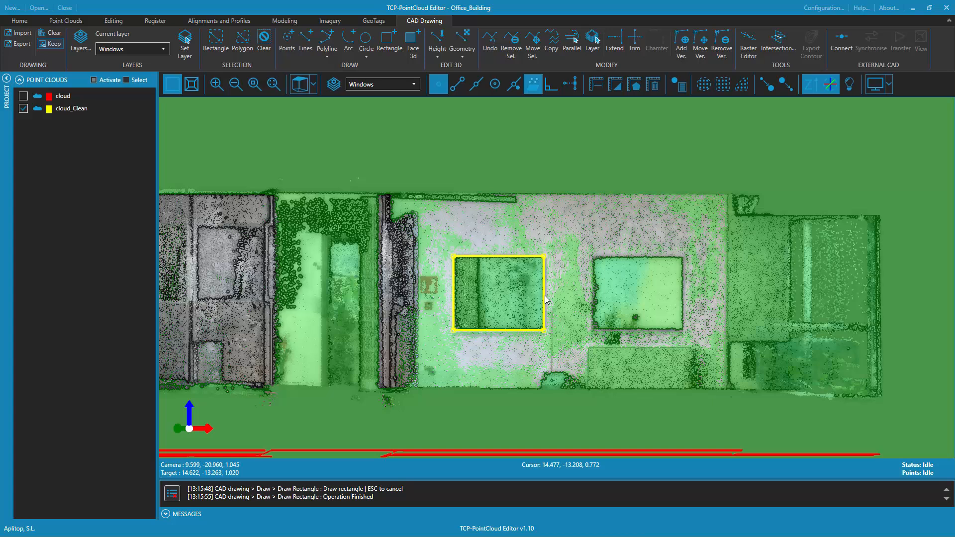
click(552, 44)
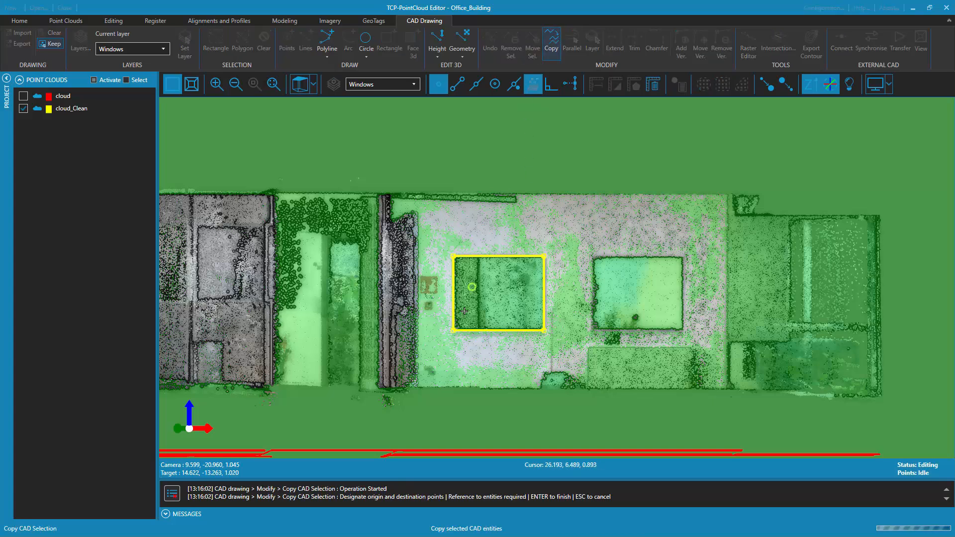
click(453, 331)
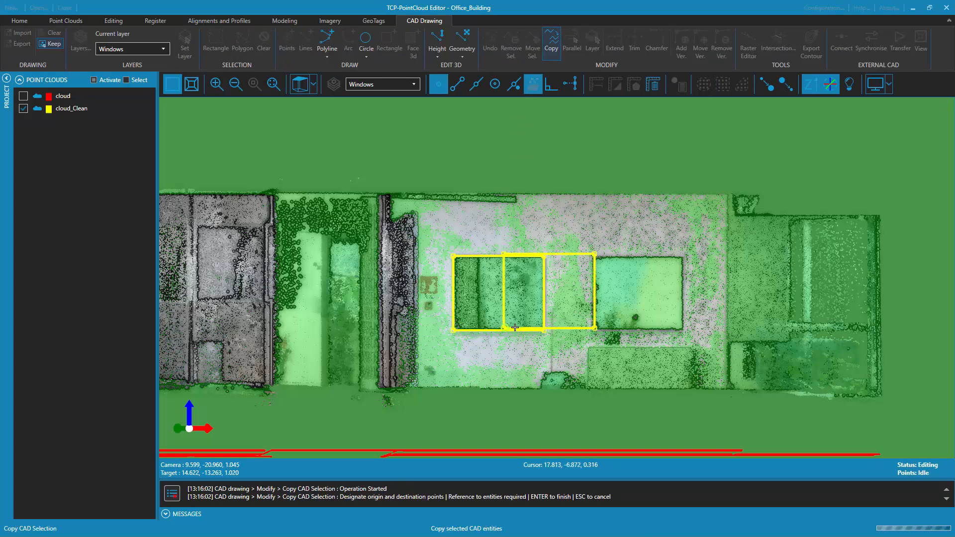
click(593, 329)
right_click(626, 313)
click(646, 323)
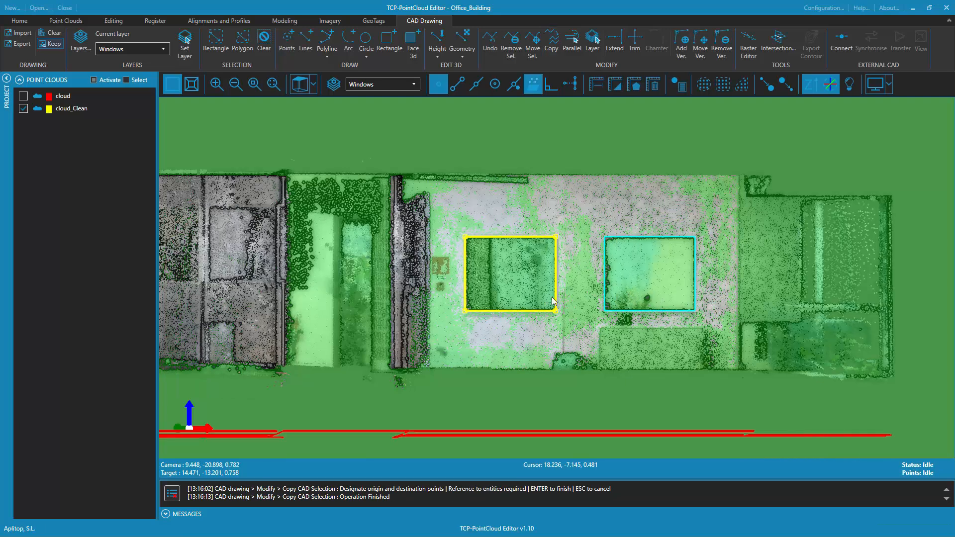
scroll(571, 242, down, 5)
middle_drag(622, 248, 591, 336)
key(Escape)
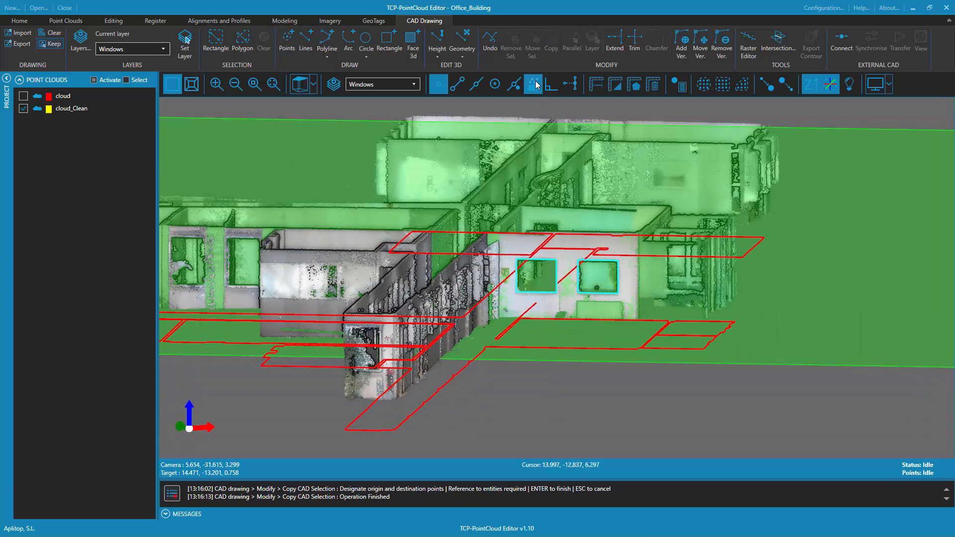
Deactivate the plane reference on the window wall and view the window outlines against the surrounding floor plan
click(537, 85)
click(542, 295)
middle_drag(540, 294, 571, 361)
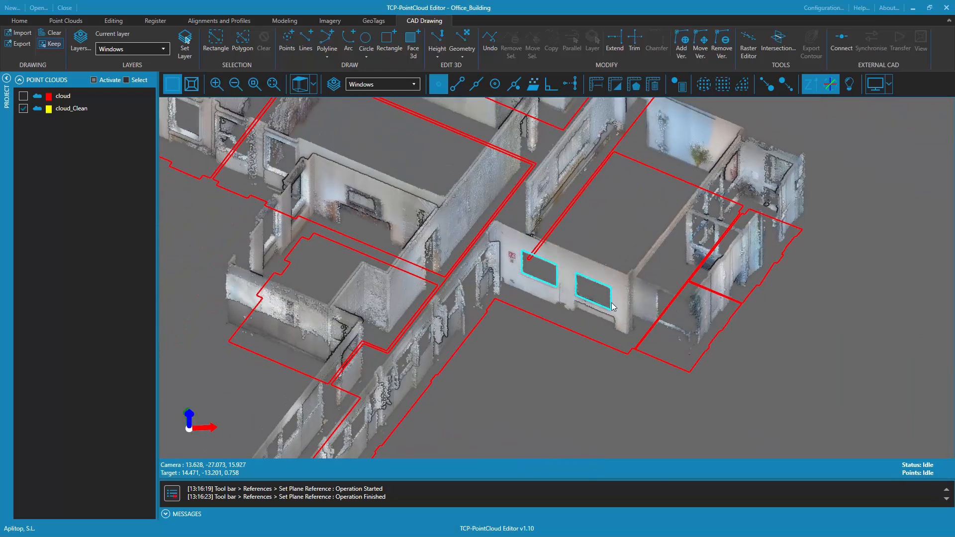
scroll(576, 351, down, 5)
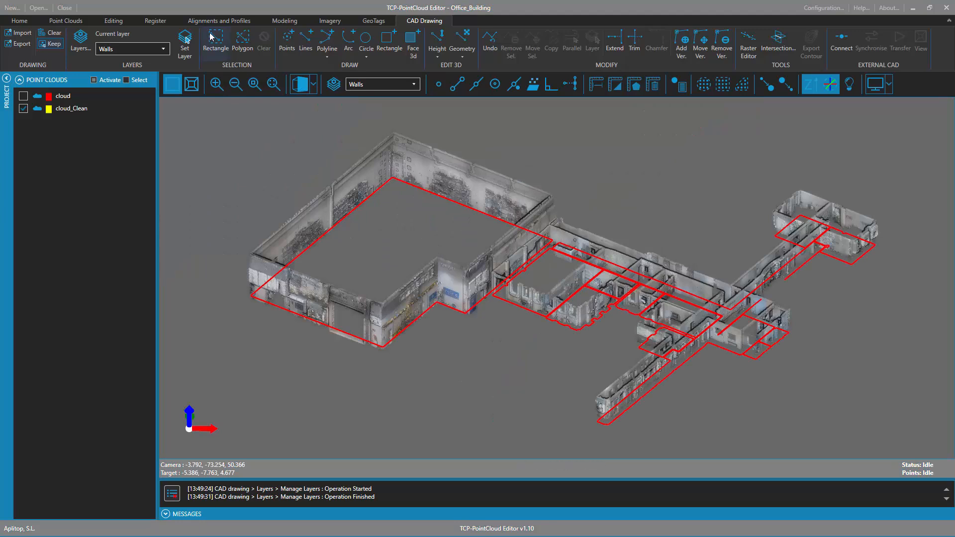
Select all floor plan entities with a rectangle and flatten them to a Z dimension of -2
click(209, 36)
drag(201, 116, 903, 433)
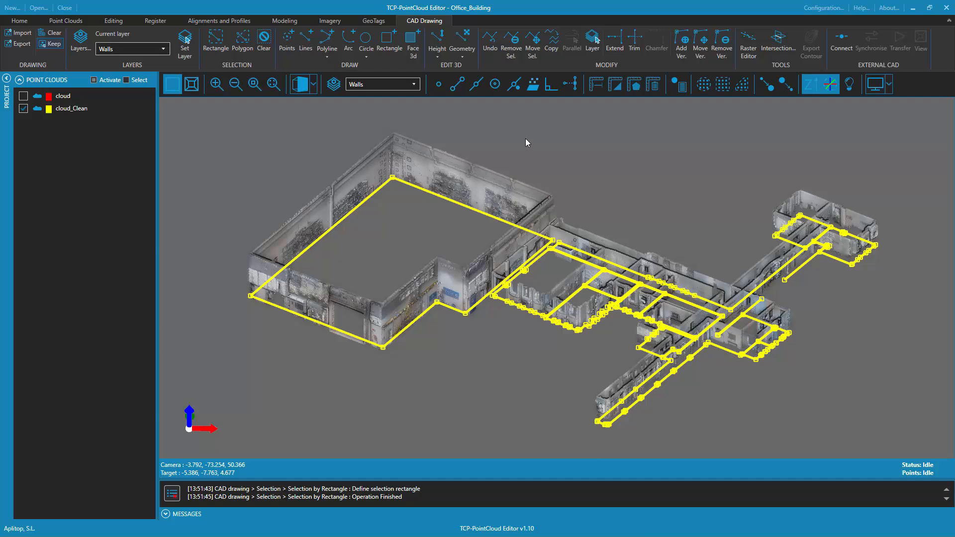
click(446, 51)
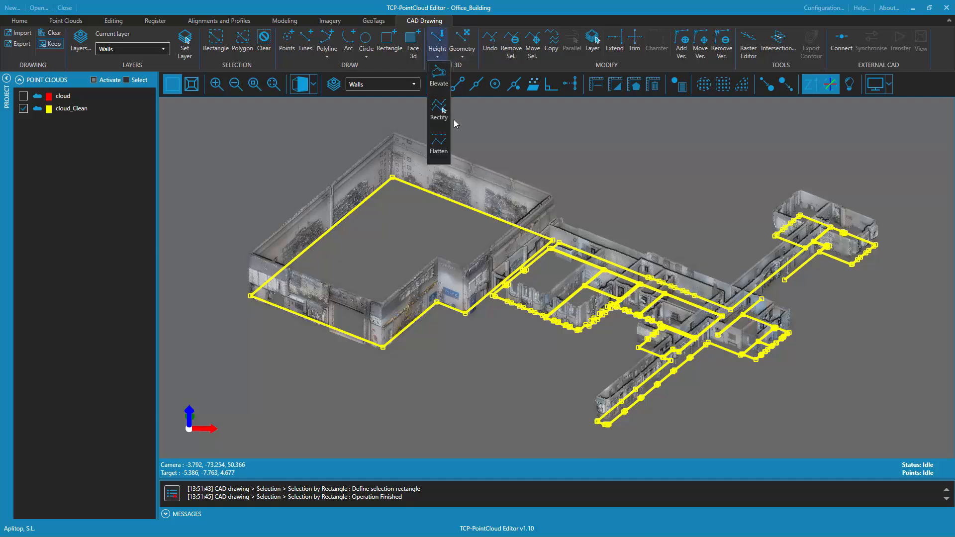
click(441, 145)
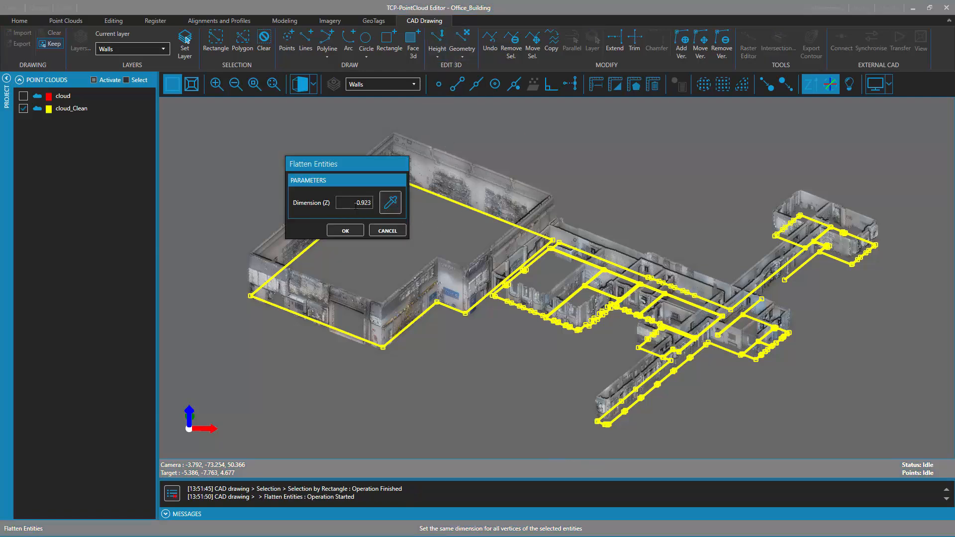
text(-2)
click(343, 231)
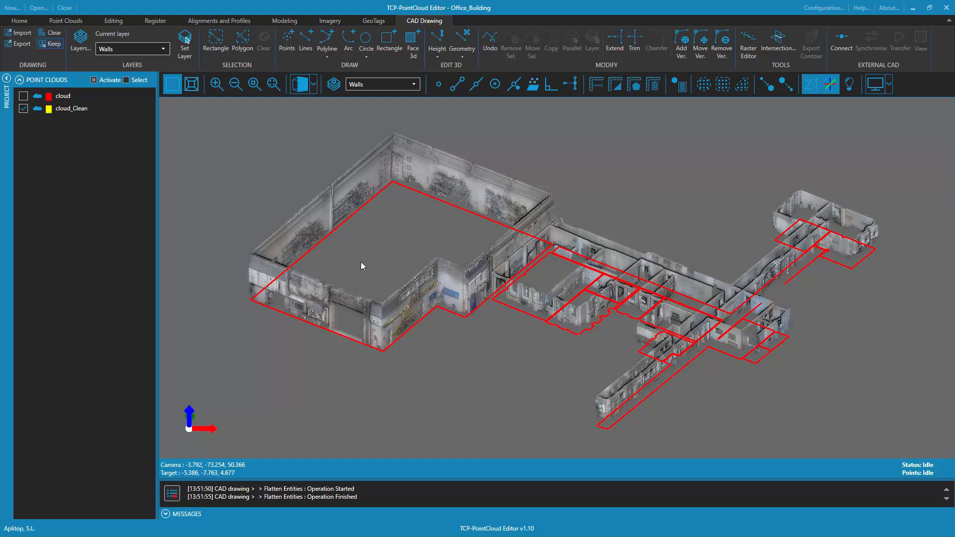
Copy the large hall's floor outline from its front corner vertex up to the base of the scanned wall corner and clear the selection
scroll(383, 333, up, 3)
scroll(553, 356, up, 4)
drag(545, 320, 551, 145)
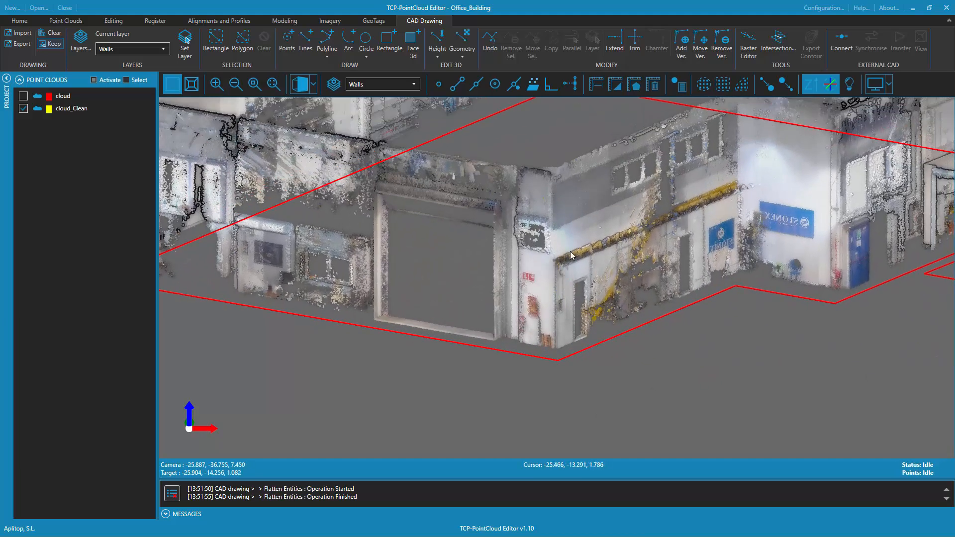
click(539, 357)
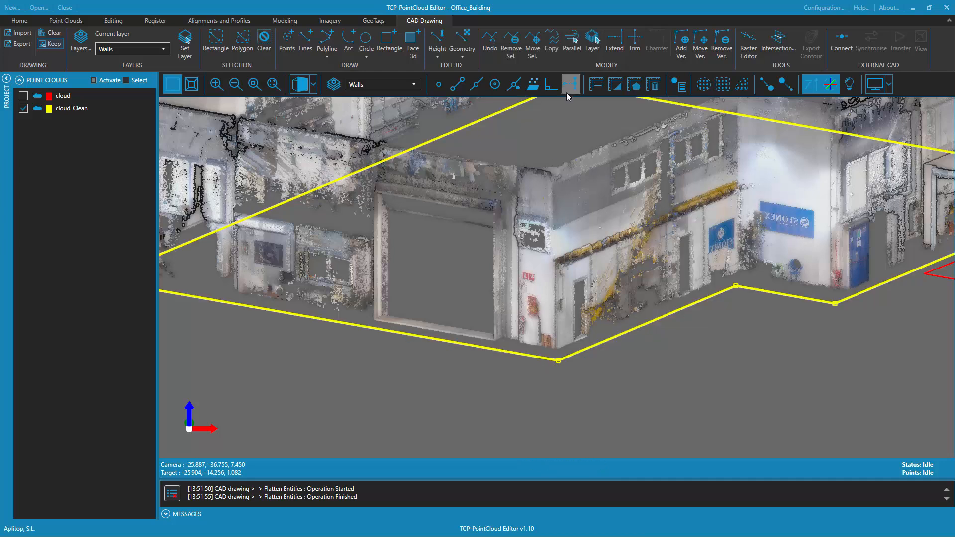
click(552, 48)
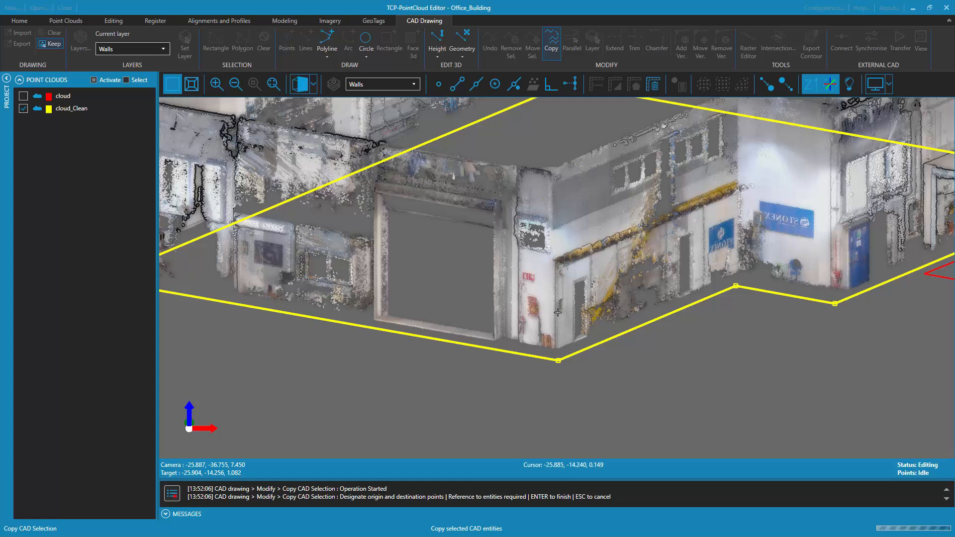
click(460, 90)
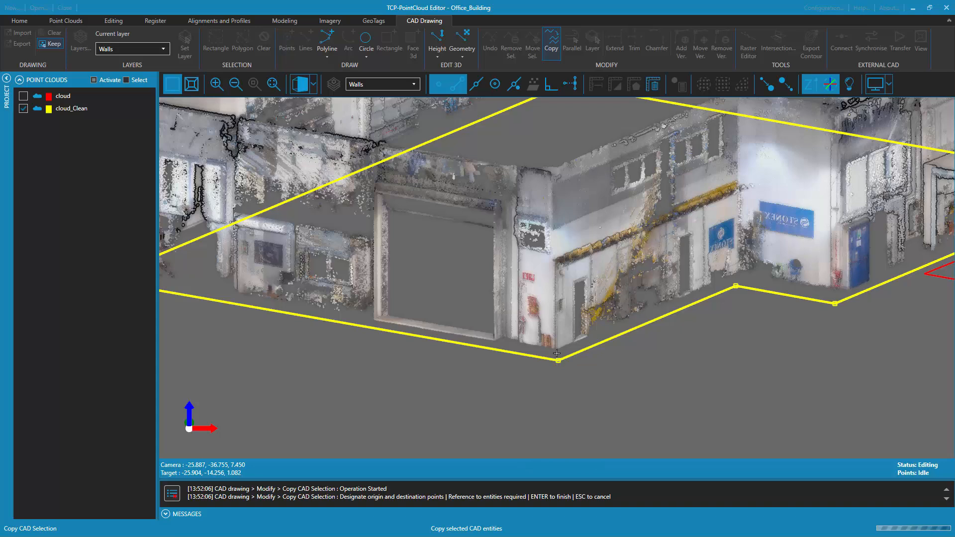
click(556, 351)
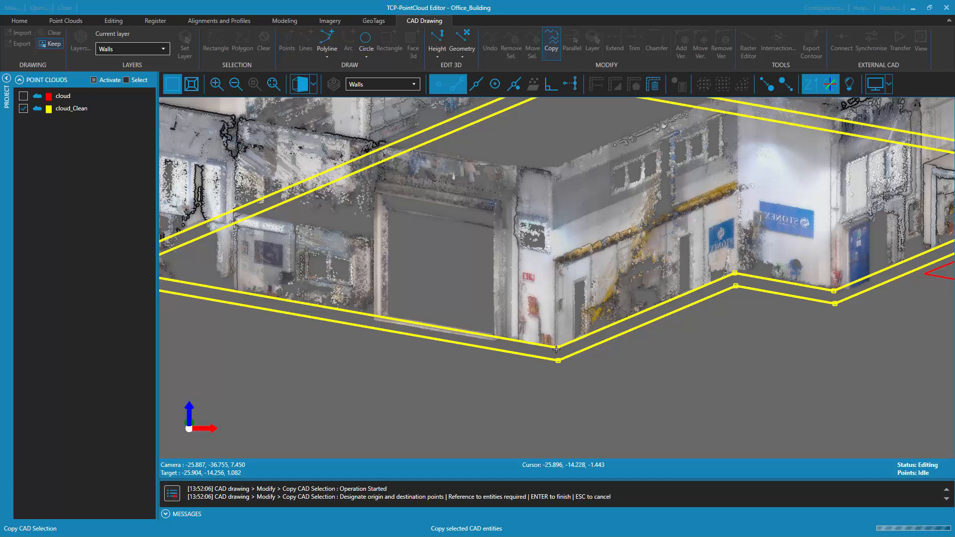
key(Return)
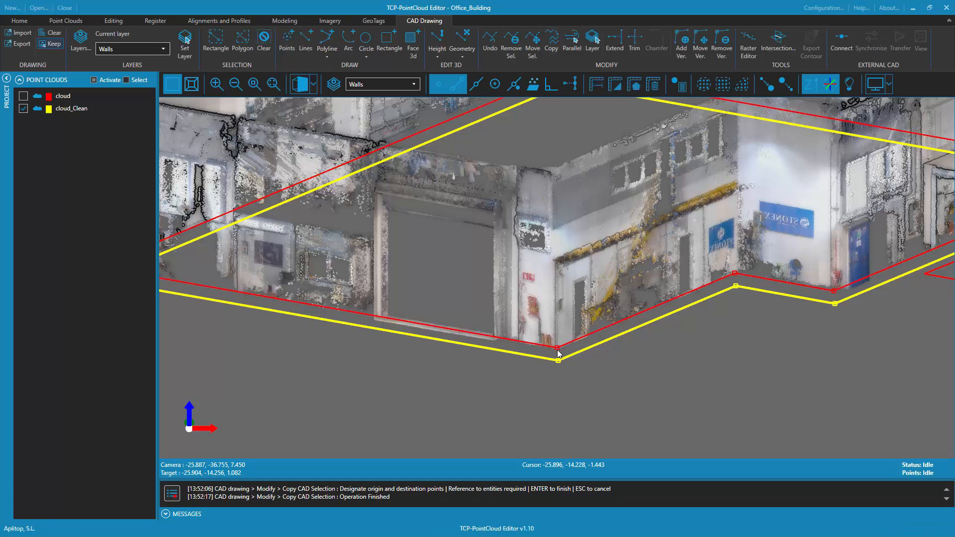
click(620, 362)
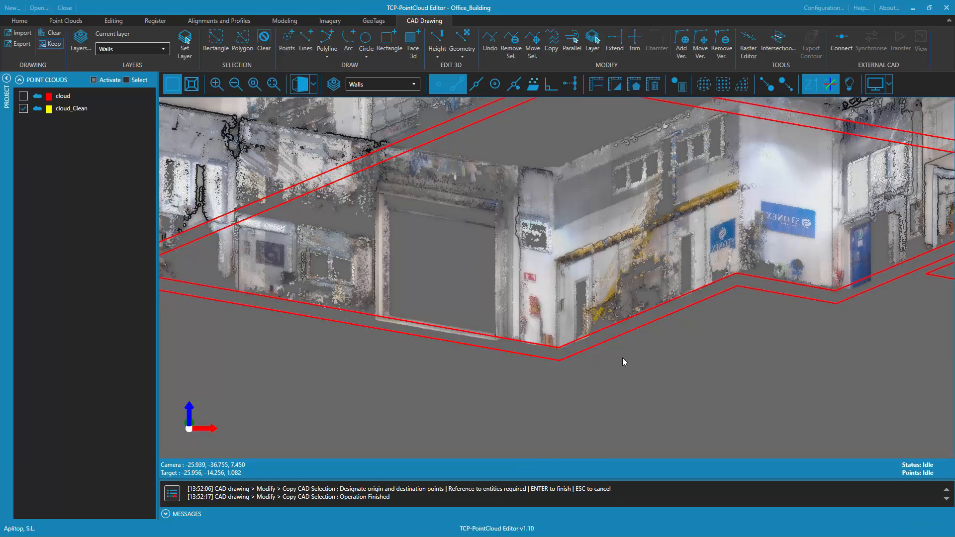
Assign the raised copy of the hall outline to the Walls layer
click(598, 334)
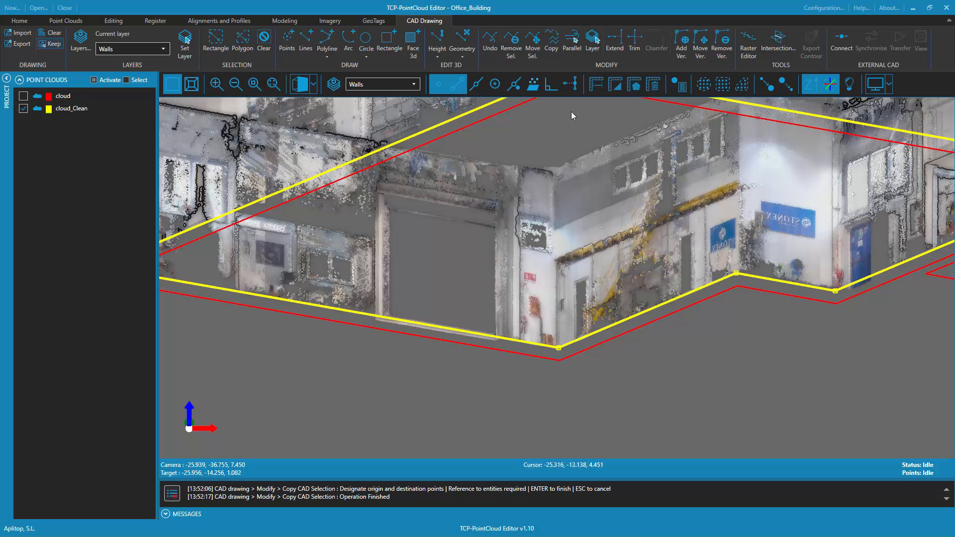
click(595, 44)
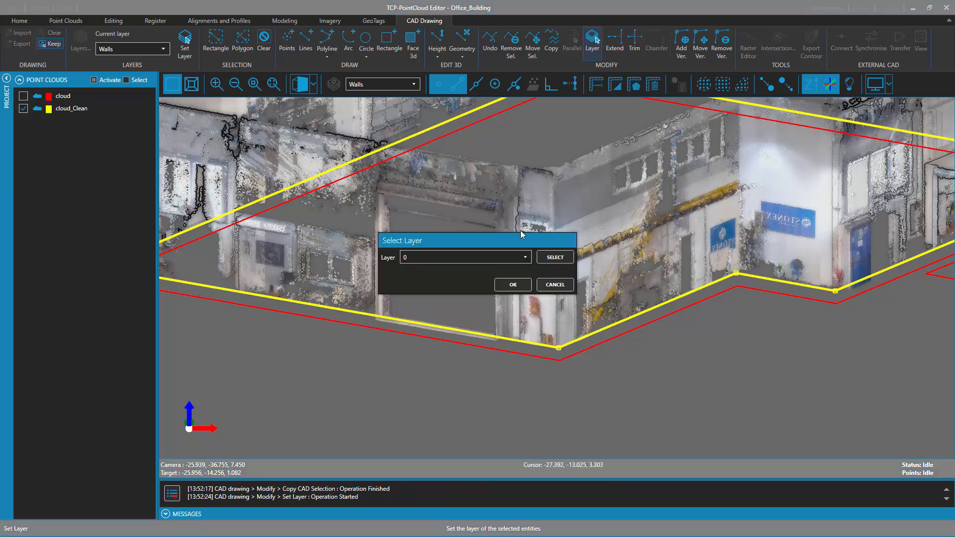
click(527, 258)
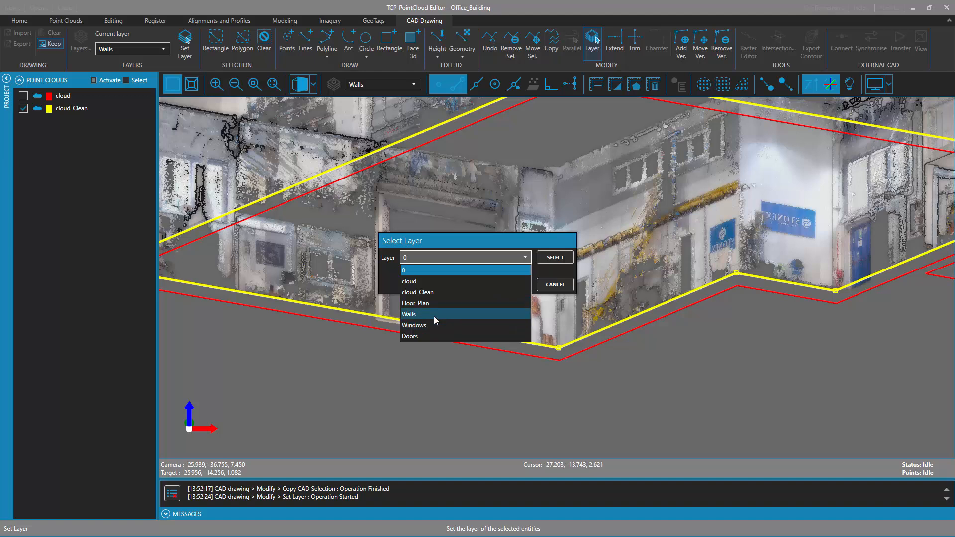
click(434, 314)
click(498, 288)
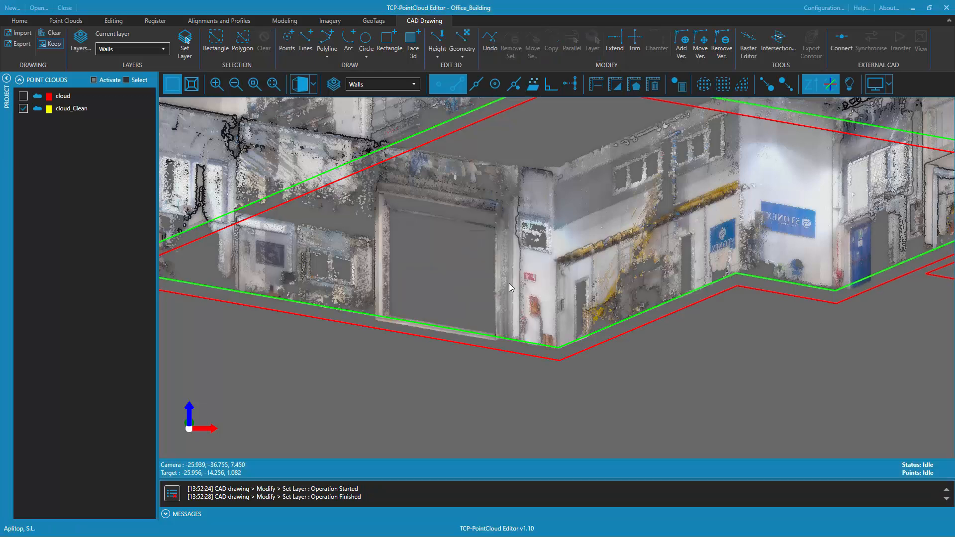
Extrude the hall's wall outline as lines by a Z translation of 6 and check it against the point cloud
click(584, 336)
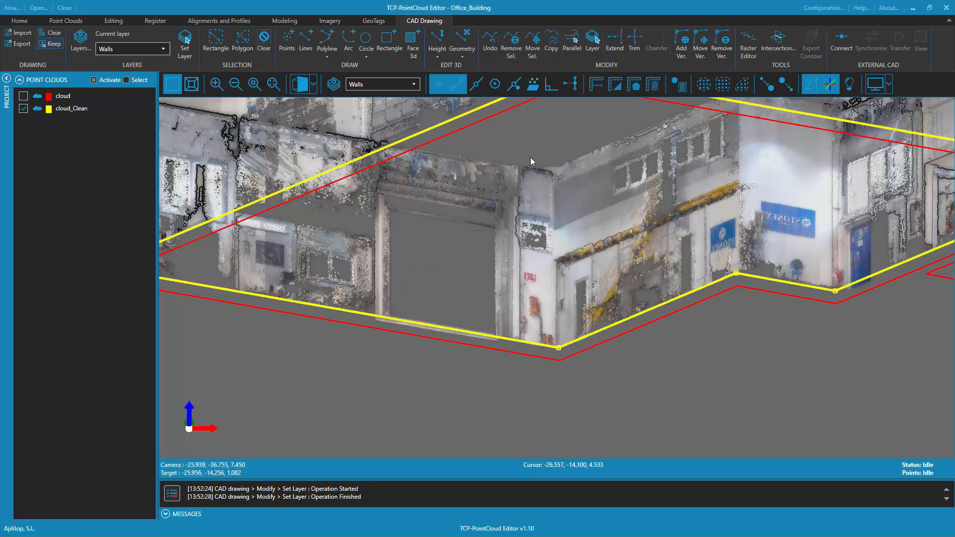
click(470, 54)
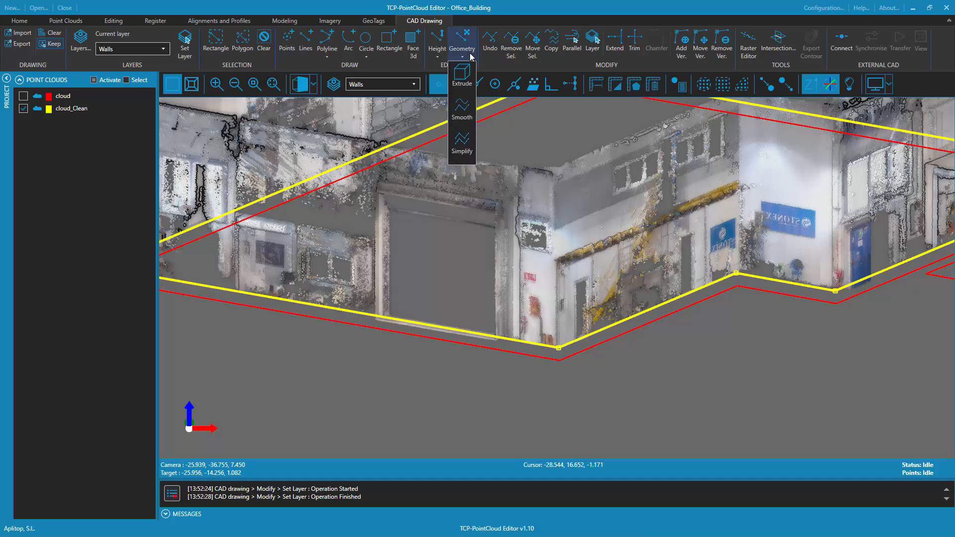
click(461, 79)
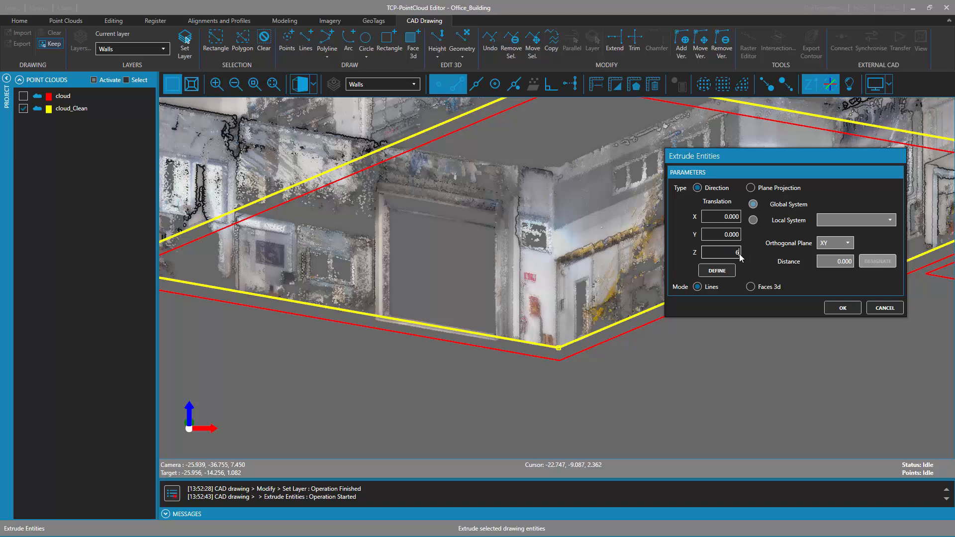
click(841, 307)
middle_drag(718, 286, 579, 87)
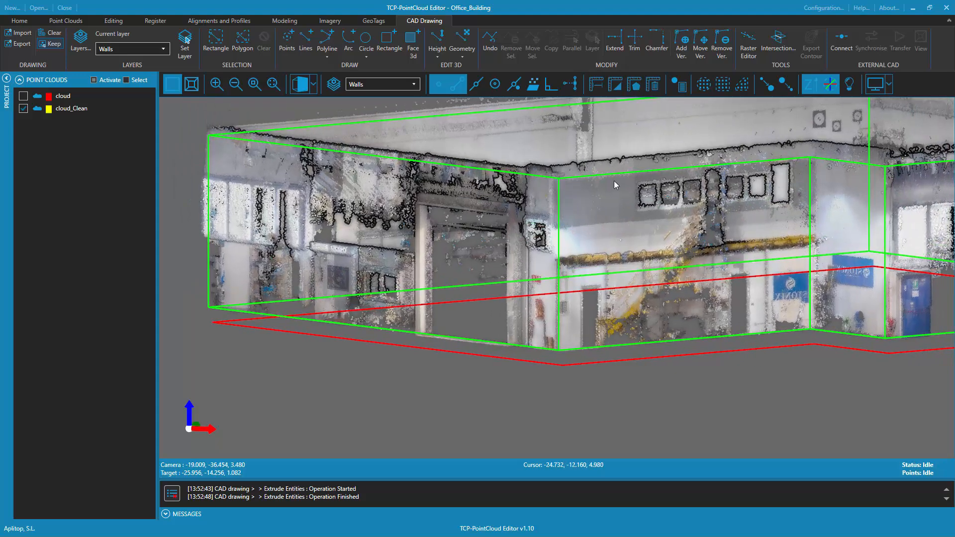
scroll(628, 226, down, 6)
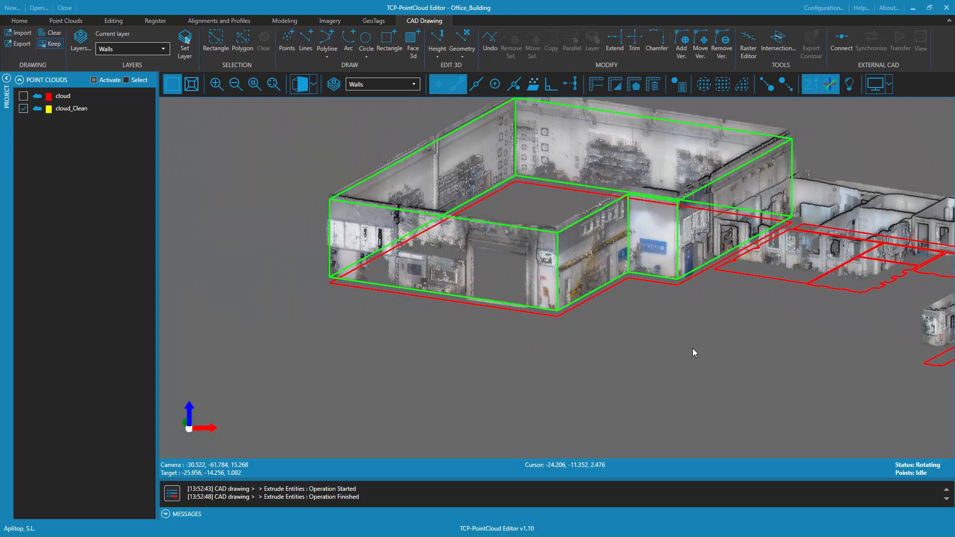
middle_drag(657, 300, 586, 368)
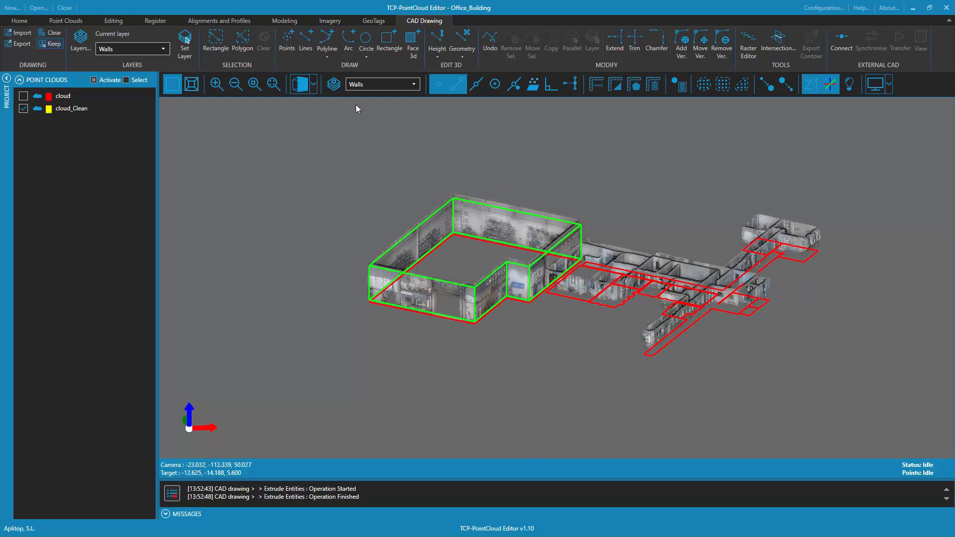
Make Windows the current drawing layer so that its outlines are shown on the building
click(331, 86)
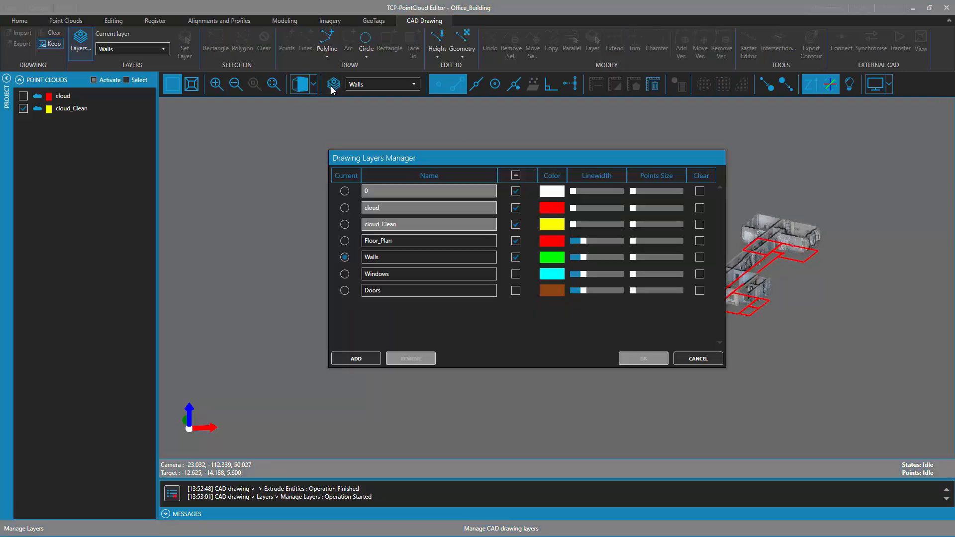
click(343, 274)
click(643, 359)
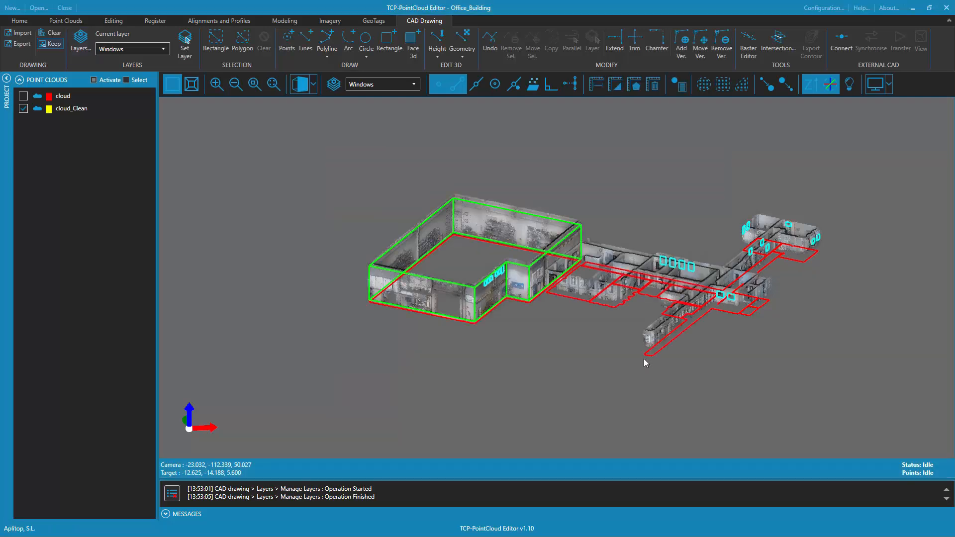
mouse_move(719, 323)
mouse_down()
mouse_move(571, 326)
mouse_move(695, 337)
mouse_up()
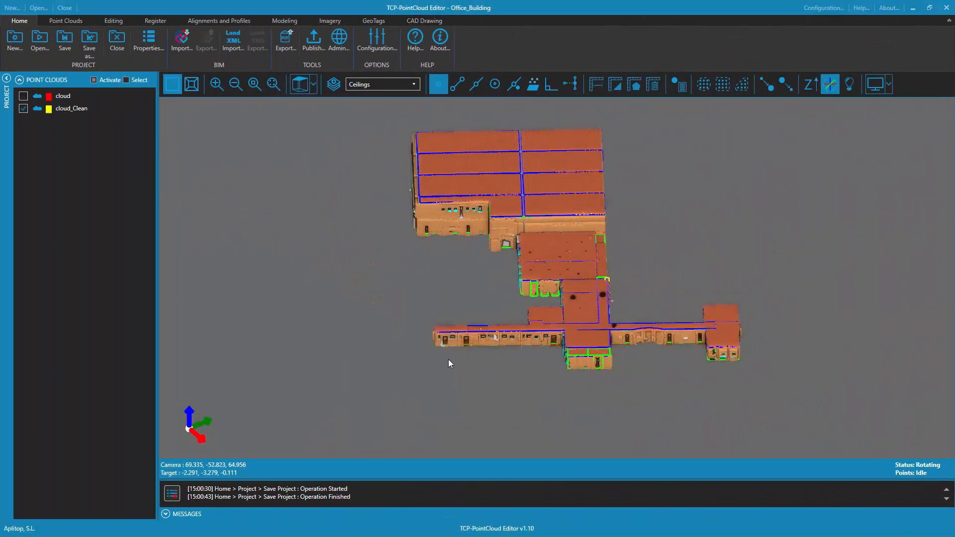
Deactivate the Floor and Ceiling user categories in the point cloud display
drag(449, 360, 375, 173)
click(114, 21)
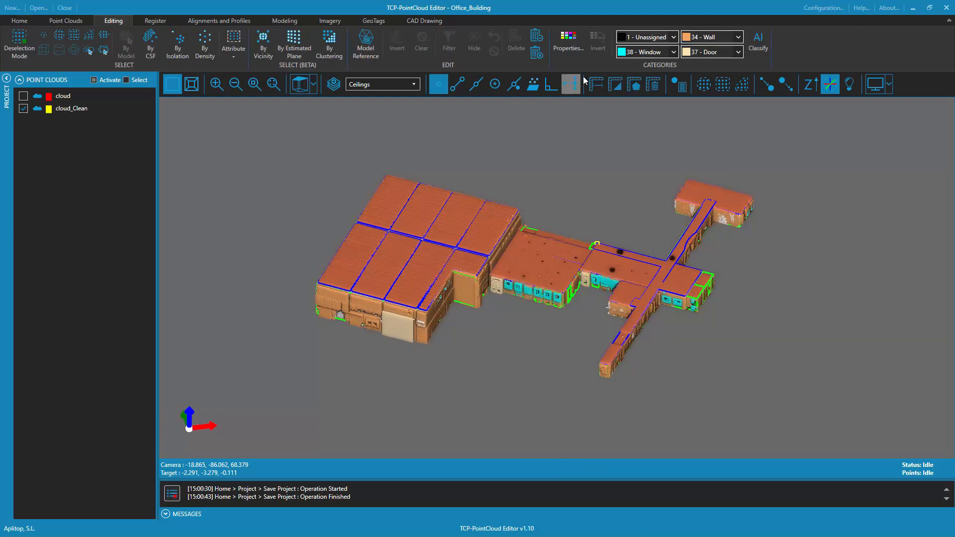
click(571, 45)
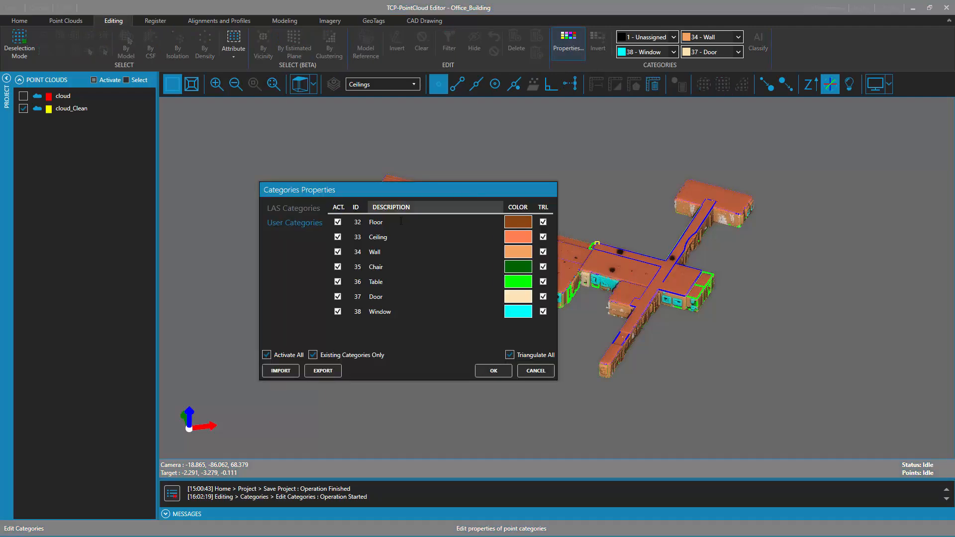
click(493, 372)
drag(574, 347, 550, 304)
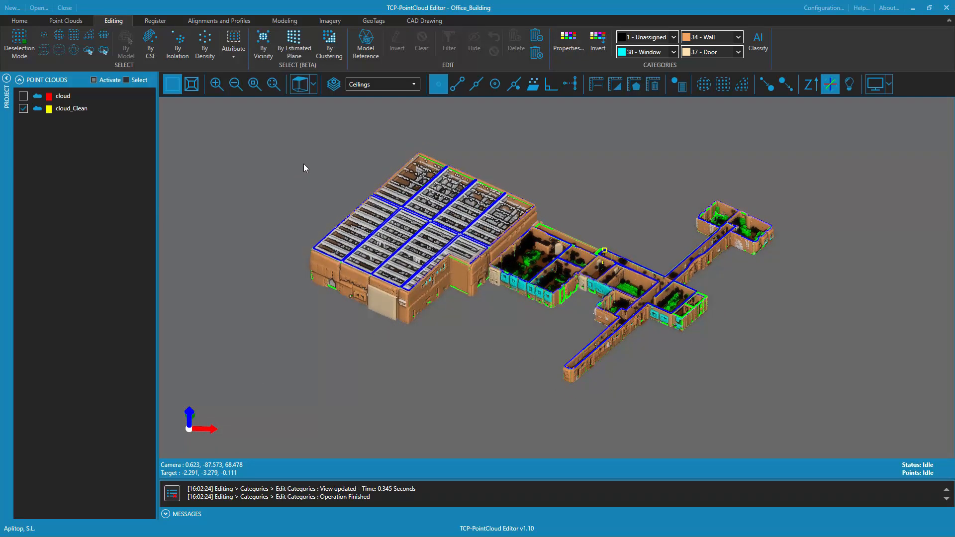
Deactivate the Chair and Table user categories as well to hide the furniture points
click(572, 40)
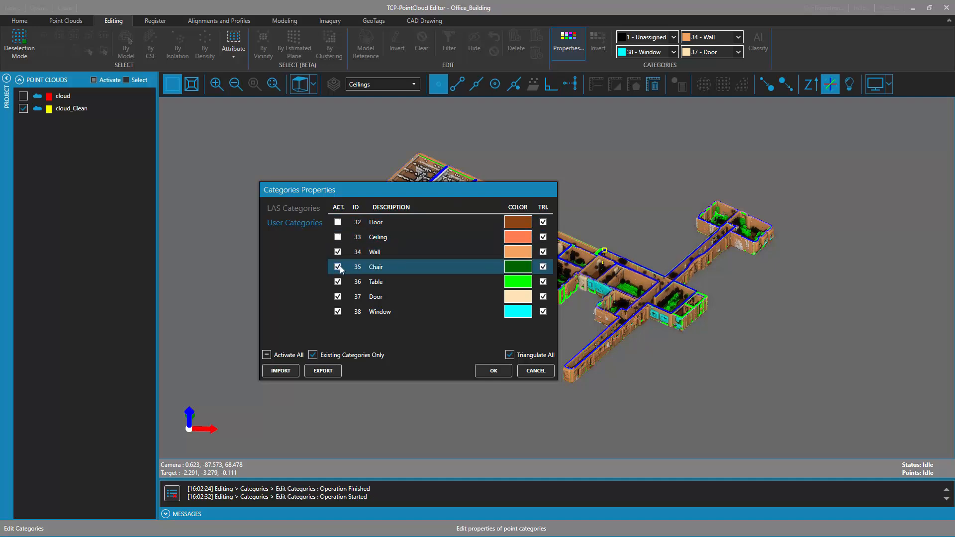
click(338, 267)
click(338, 282)
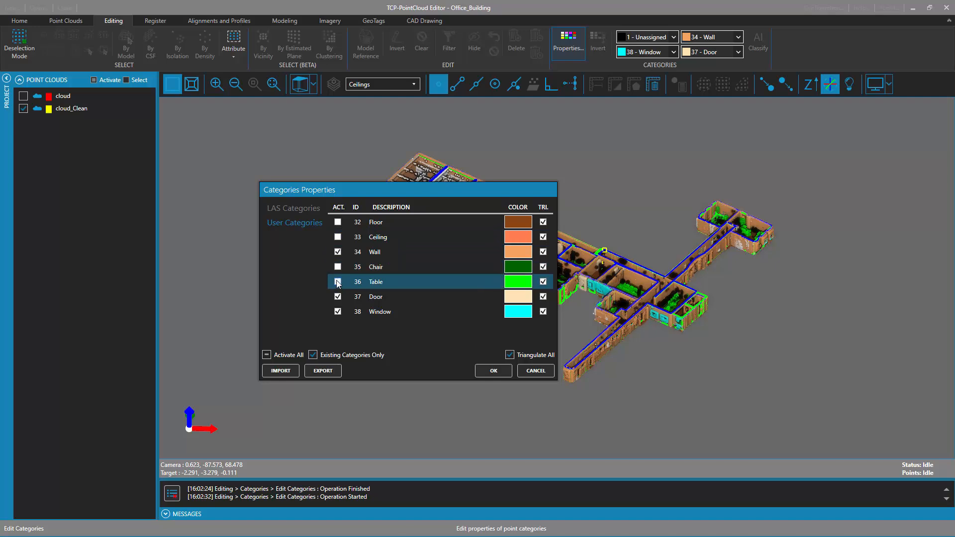
click(509, 355)
click(493, 371)
drag(605, 329, 605, 360)
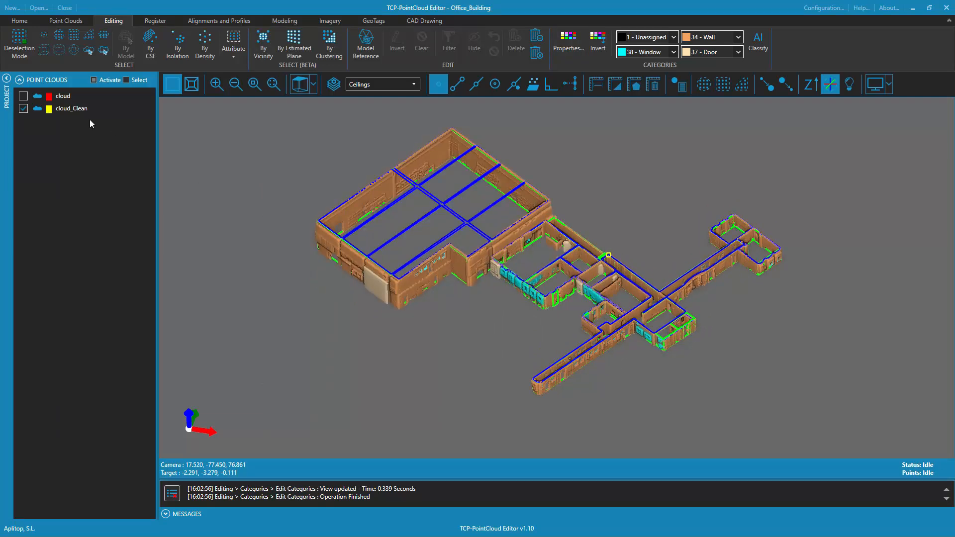
Hide the cloud_Clean point cloud so that only the CAD drawing is displayed
click(23, 110)
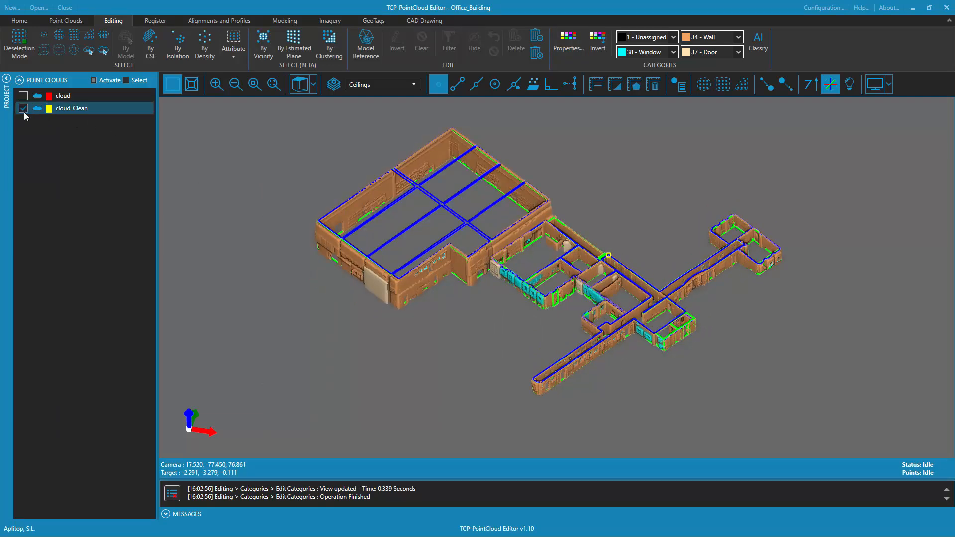
click(24, 109)
drag(478, 328, 500, 330)
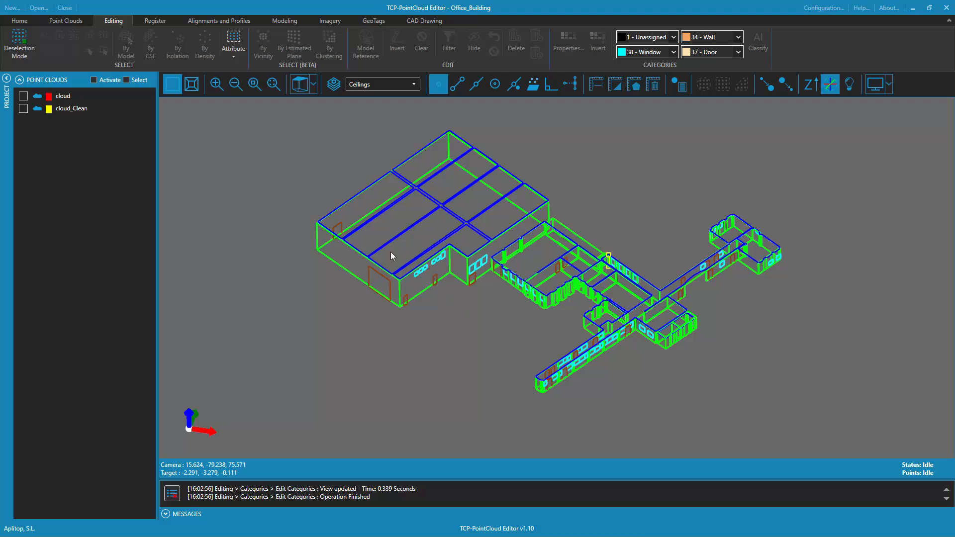
Export the CAD drawing as a DWG file named Drawing_CAD in the project's Data folder
click(429, 21)
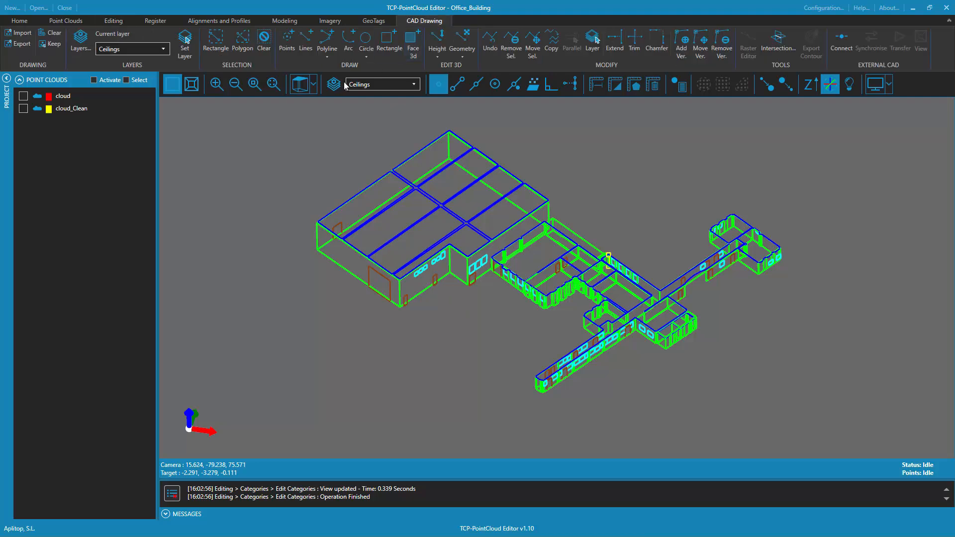
click(21, 44)
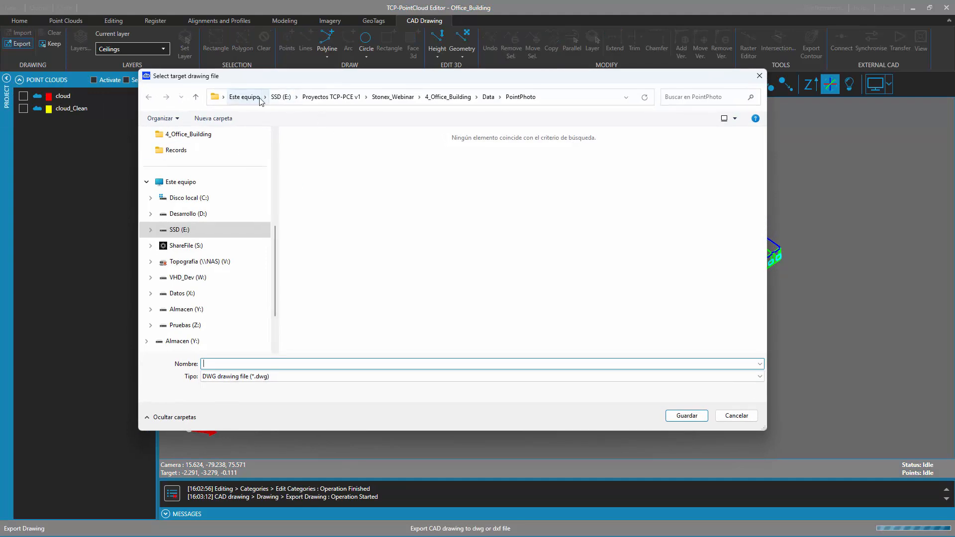
click(490, 97)
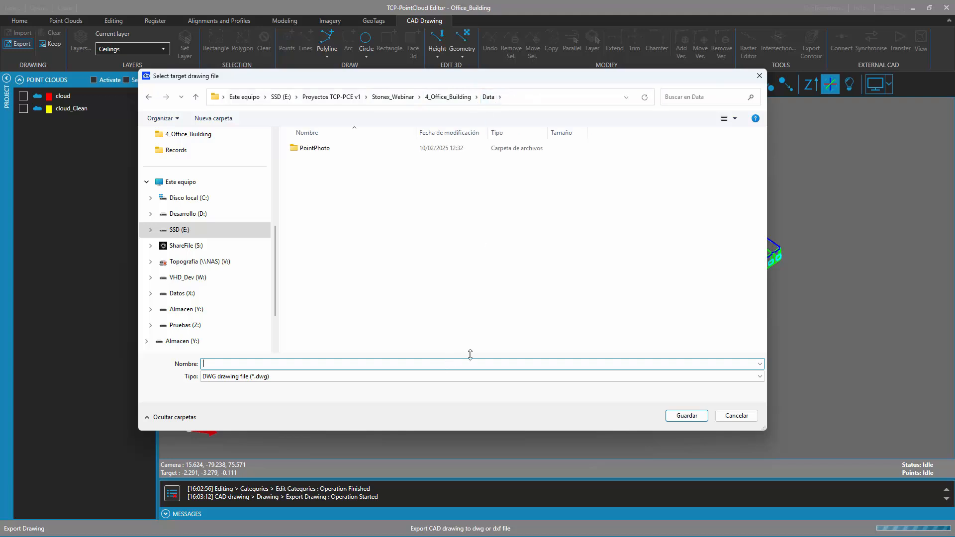
text(Drawing_CAD)
click(688, 416)
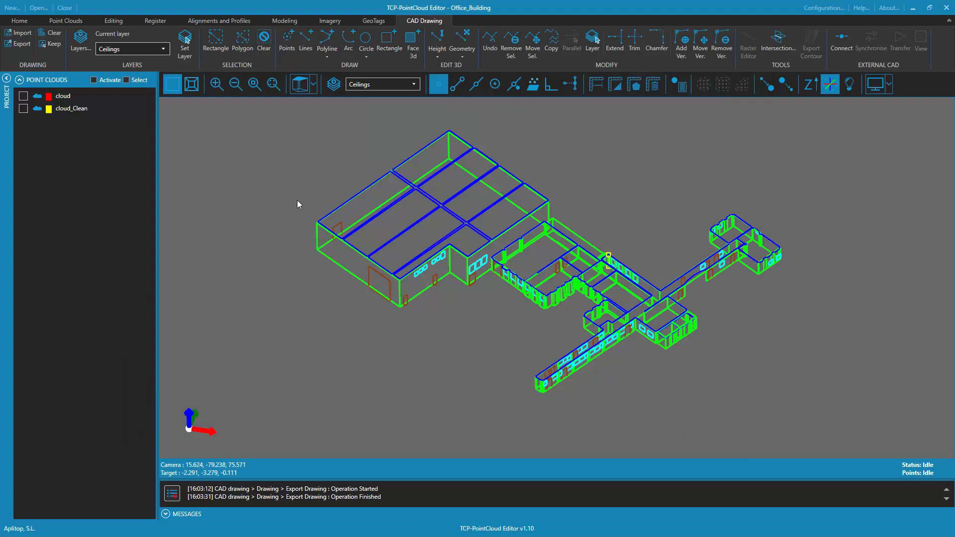
Clear all entities and layers from the current drawing and display the cloud_Clean point cloud
click(54, 34)
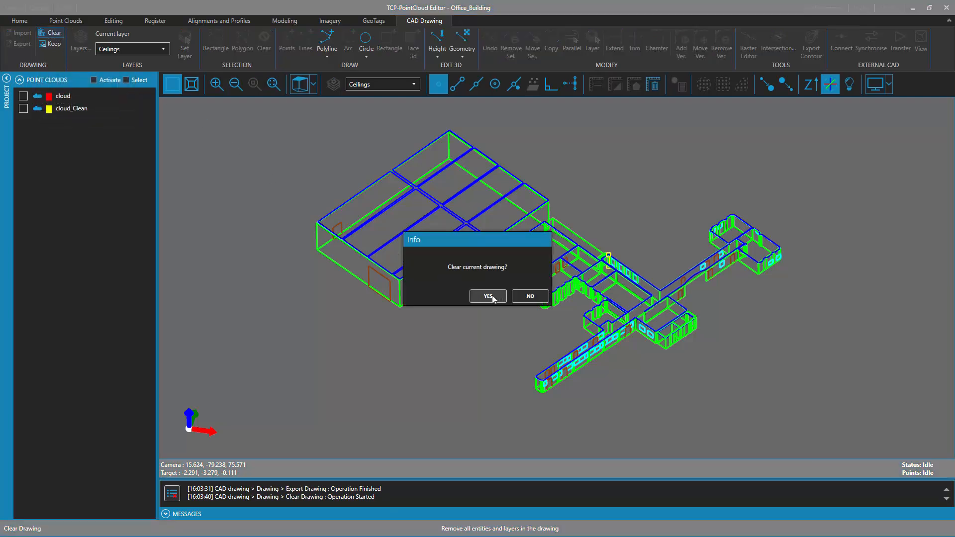
click(487, 296)
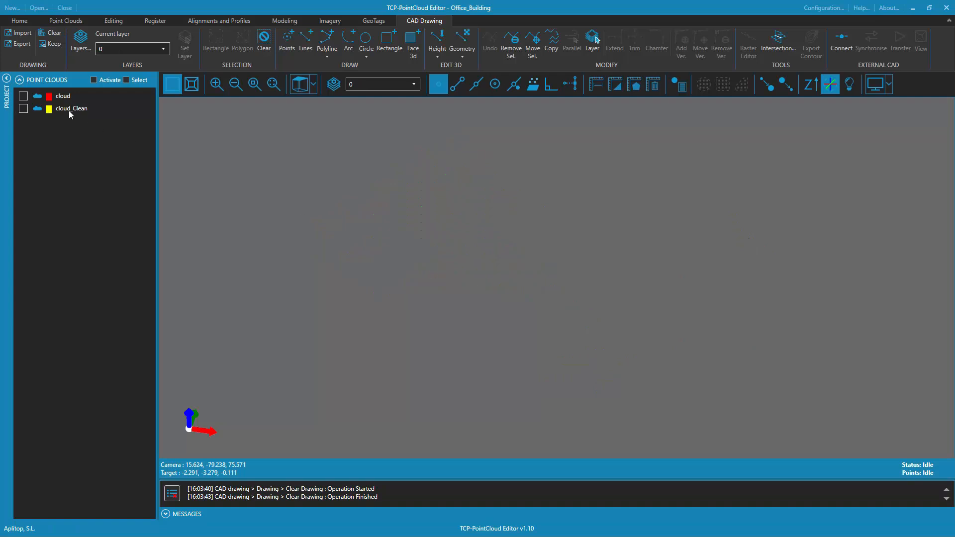
click(24, 109)
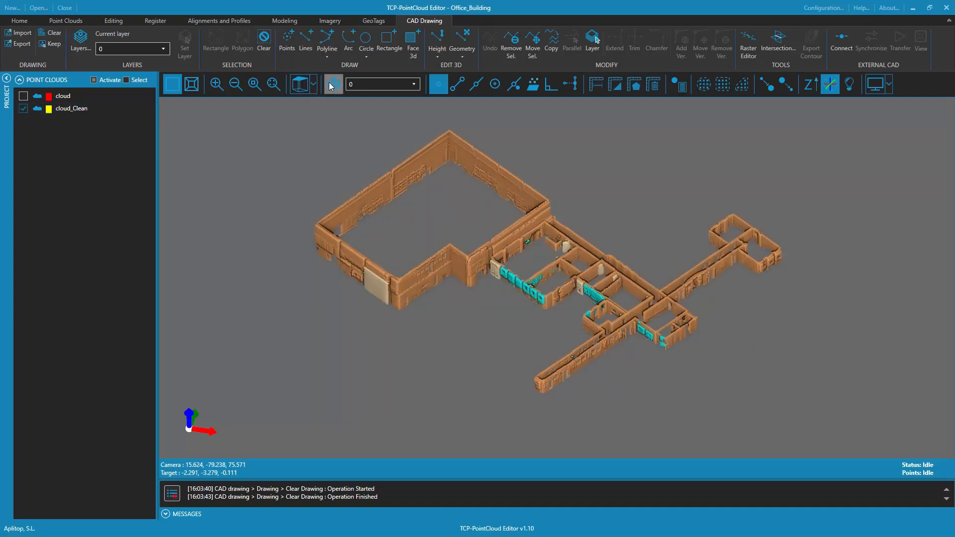
Check the list of drawing layers, close it without changes, and import Drawing_CAD.dwg from the Data folder
click(80, 40)
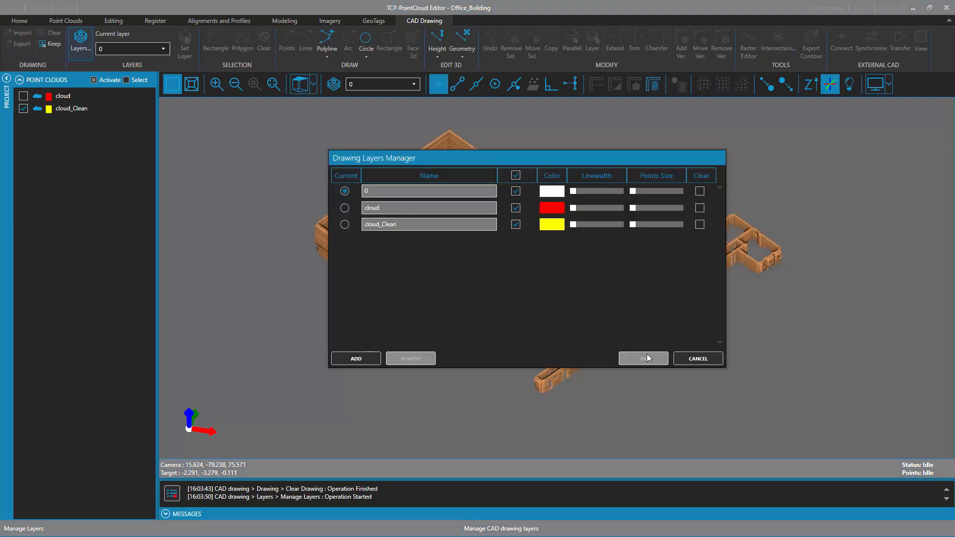
click(698, 359)
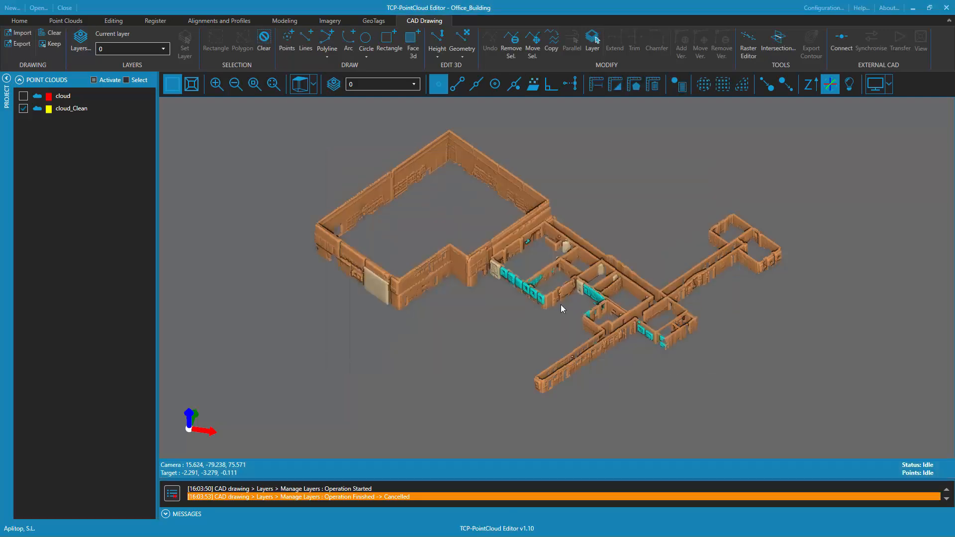
click(22, 33)
click(332, 162)
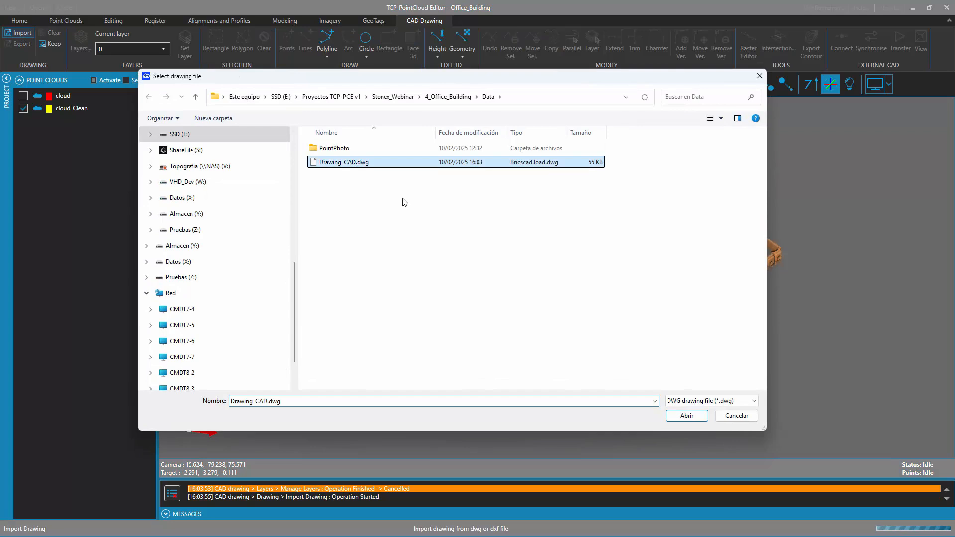
click(687, 418)
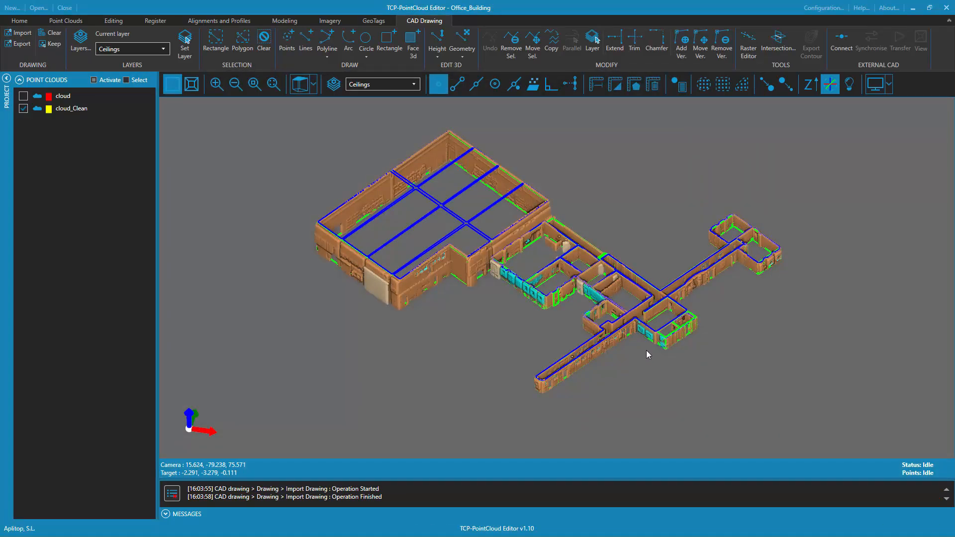
Look at the IP port setting for connecting to an external CAD application and close it without connecting
click(844, 45)
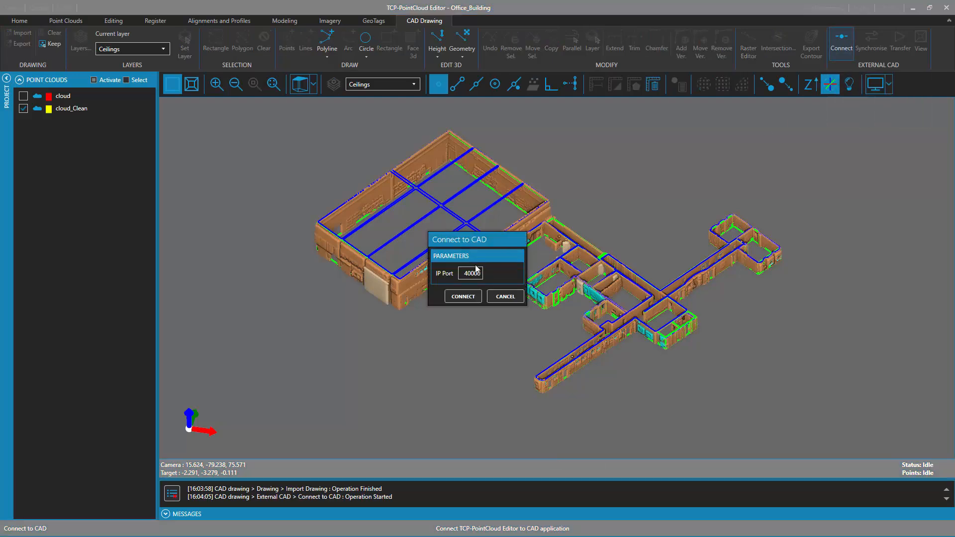
click(504, 297)
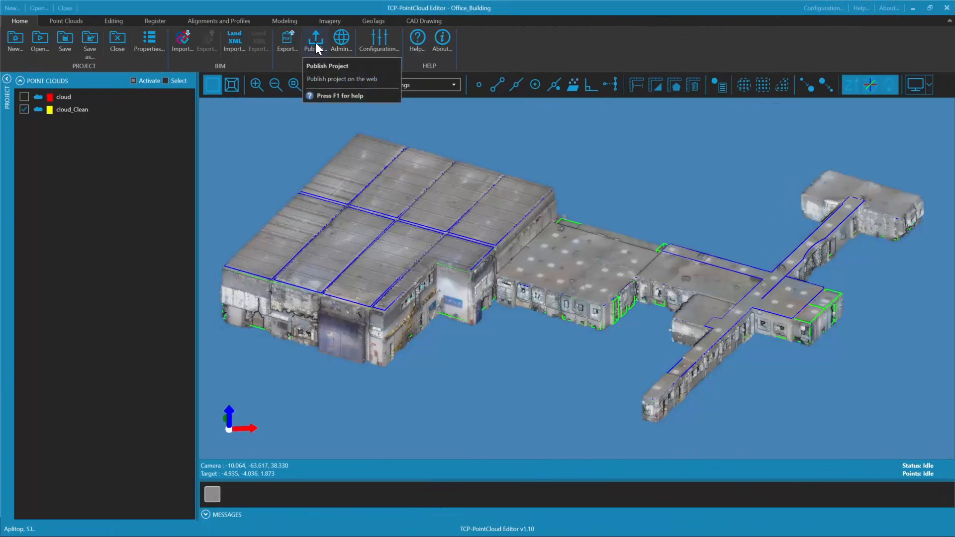
Start publishing the project on the web with the remembered login and name it Demo Office Building
click(315, 42)
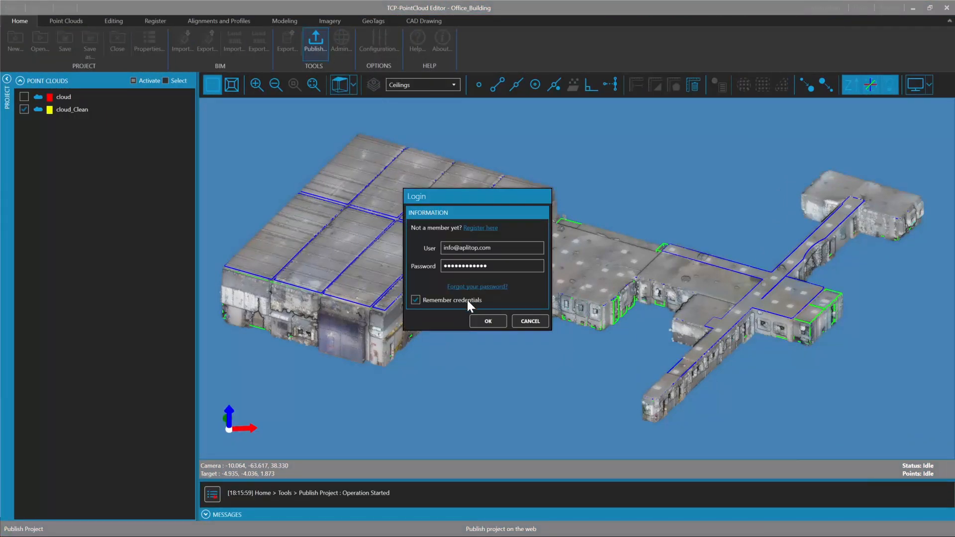
click(488, 323)
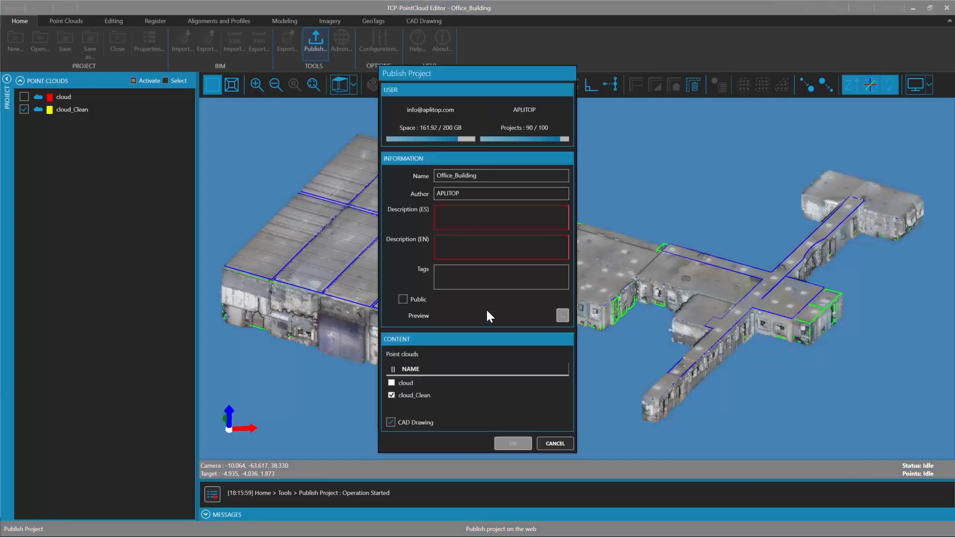
click(485, 180)
key(ctrl+a)
text(Demo Office Building)
key(Tab)
key(Tab)
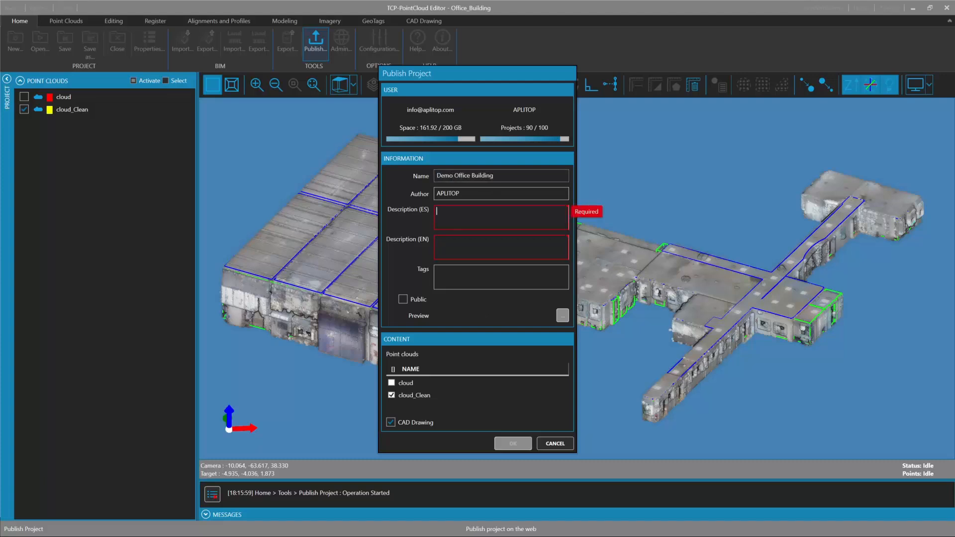
Enter the English description "Office Building DEMO from Stonex Webinar" and publish cloud_Clean together with the CAD drawing
key(Tab)
text(Office Building DEMO from)
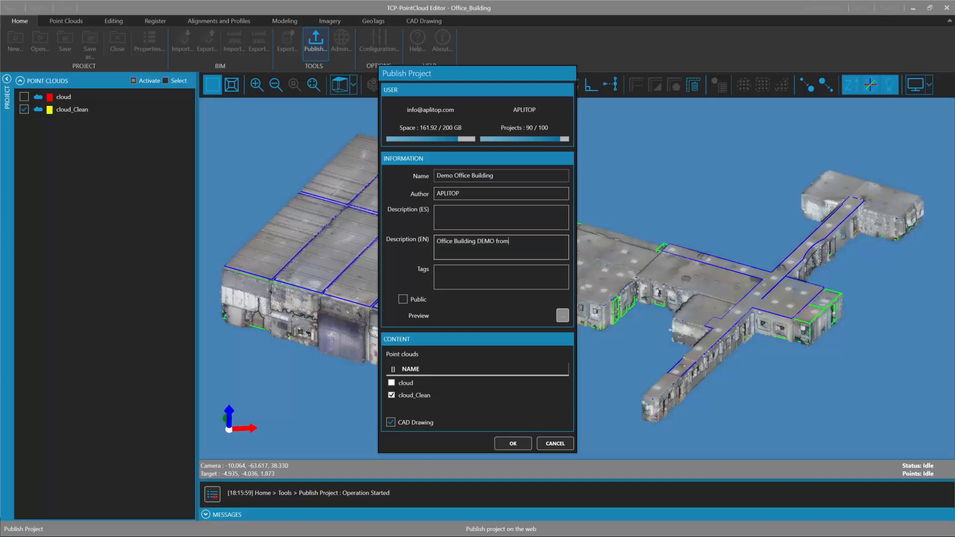
text( Stonex Webinar)
click(474, 287)
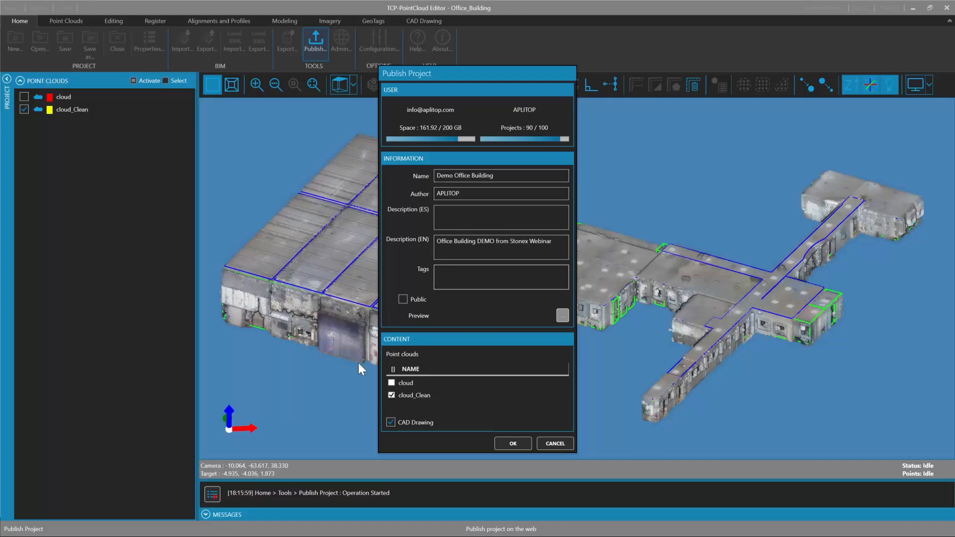
click(517, 444)
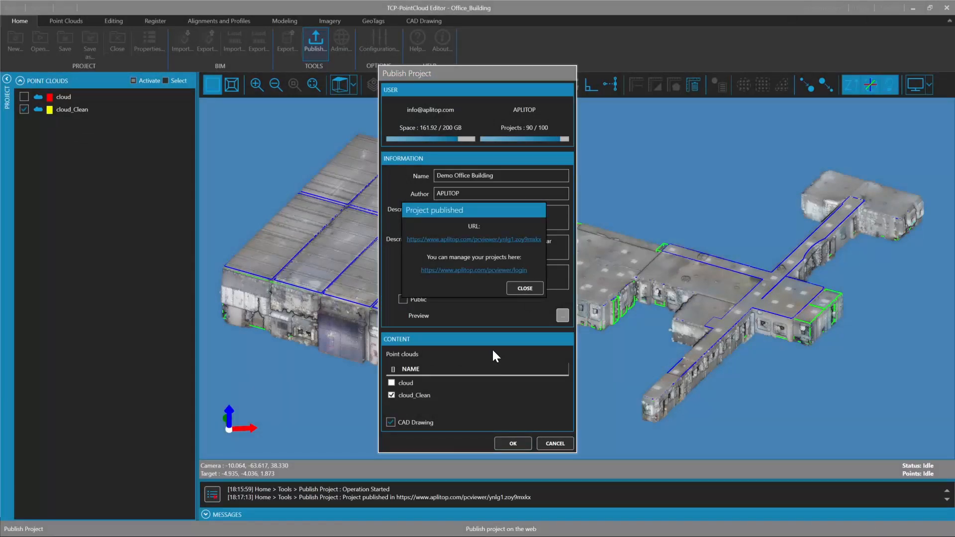
Open the published project's link in the browser's web viewer and examine the building from several angles and distances
click(490, 244)
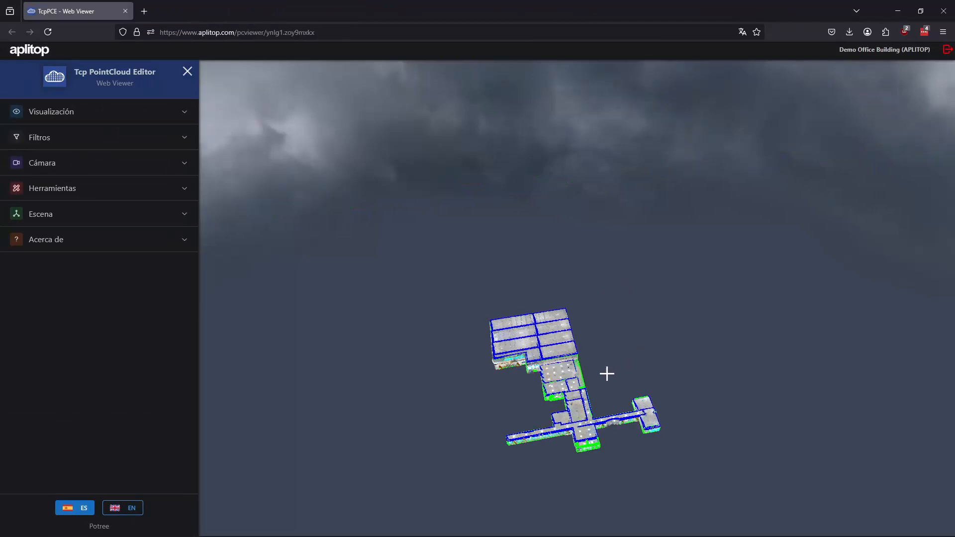
scroll(553, 397, up, 3)
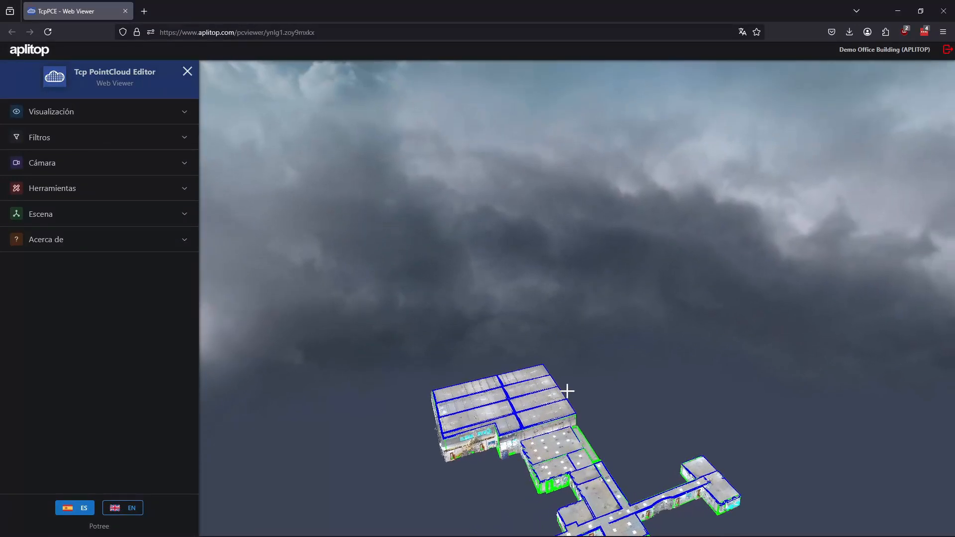
drag(588, 296, 577, 352)
scroll(575, 344, up, 6)
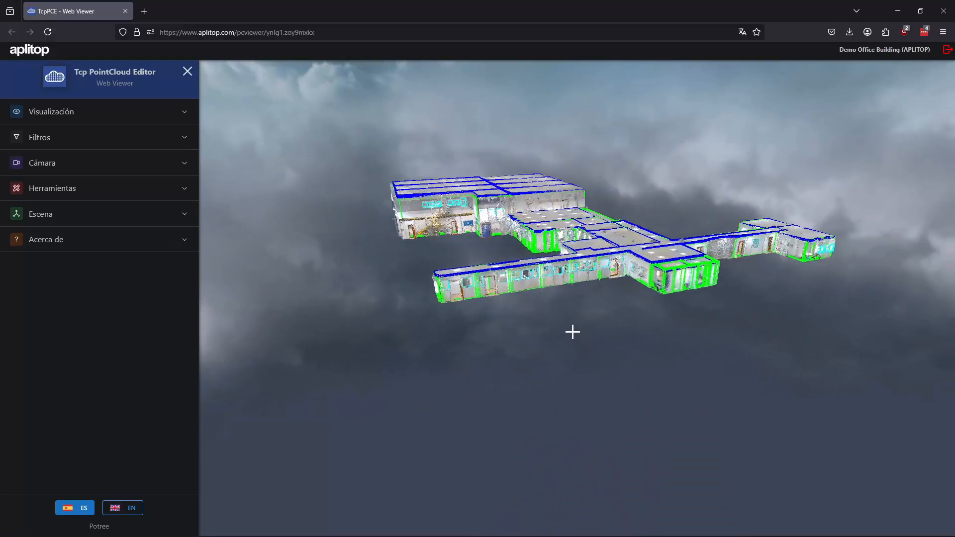
scroll(491, 245, down, 10)
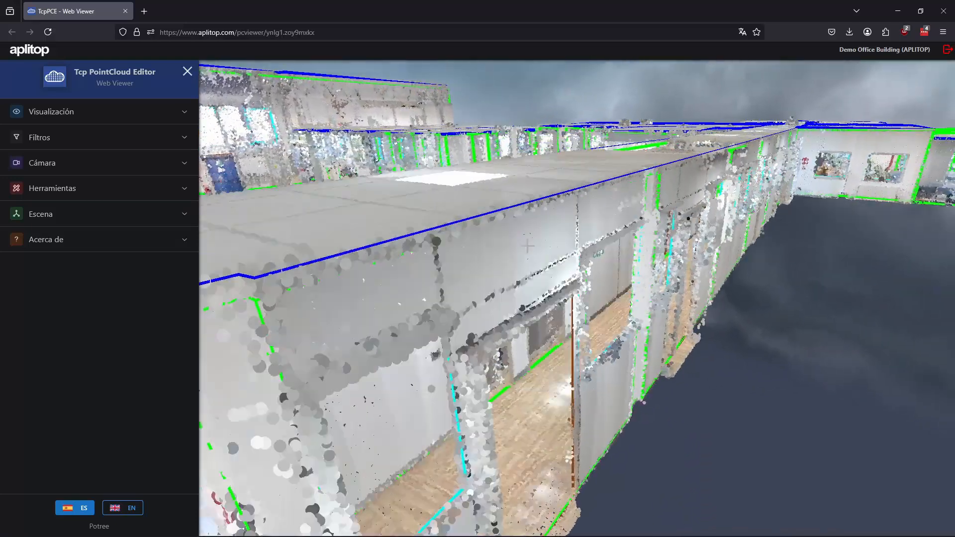
scroll(576, 264, up, 2)
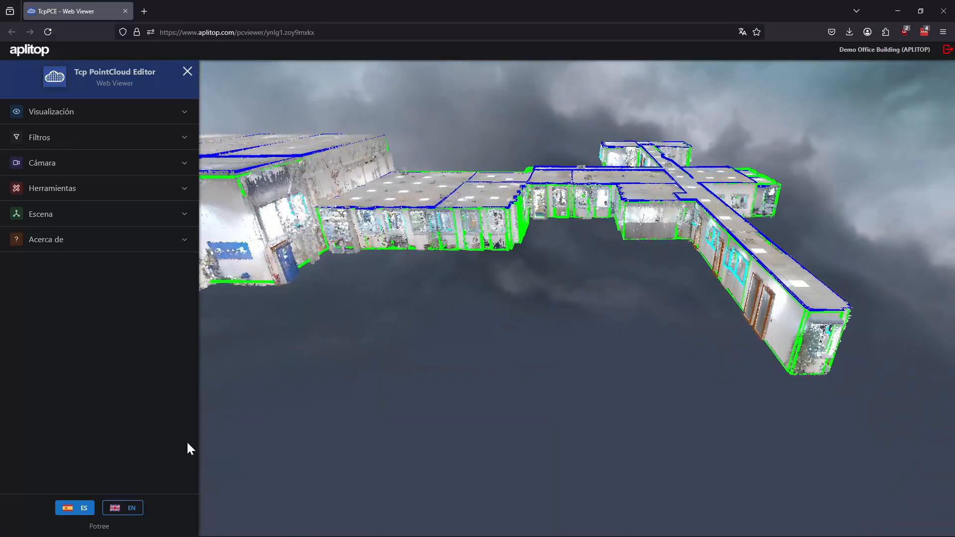
Switch the web viewer to English and hide the cloud_Clean point cloud to view the drawing alone
click(122, 508)
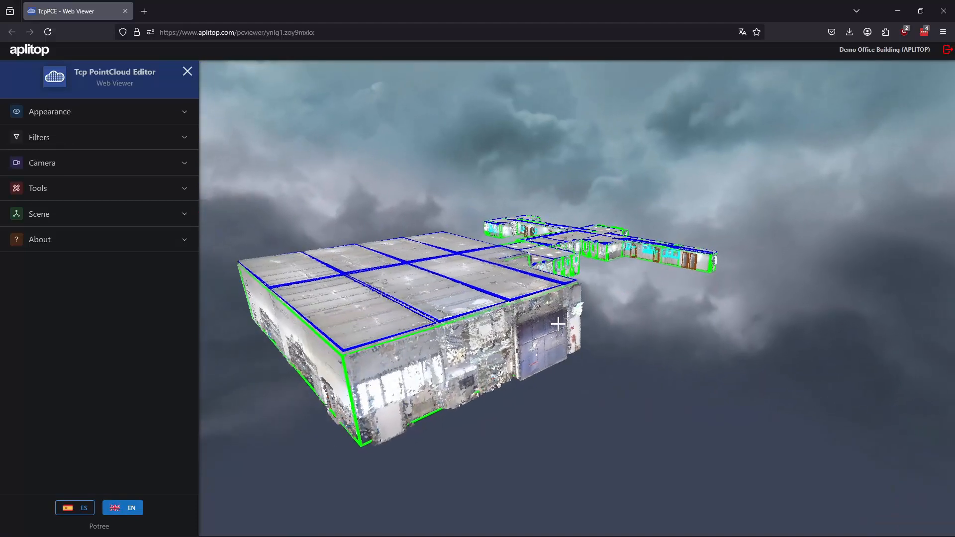
click(147, 215)
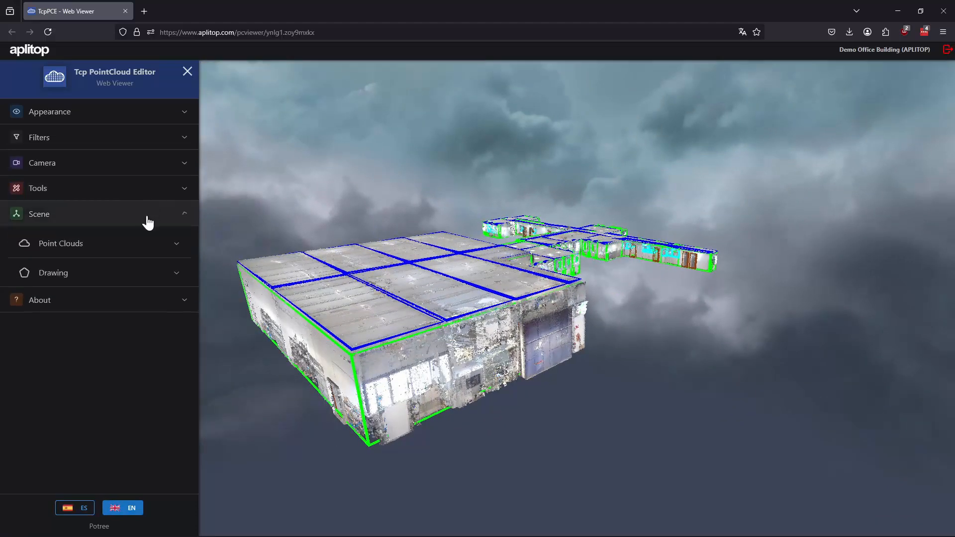
click(133, 244)
click(21, 268)
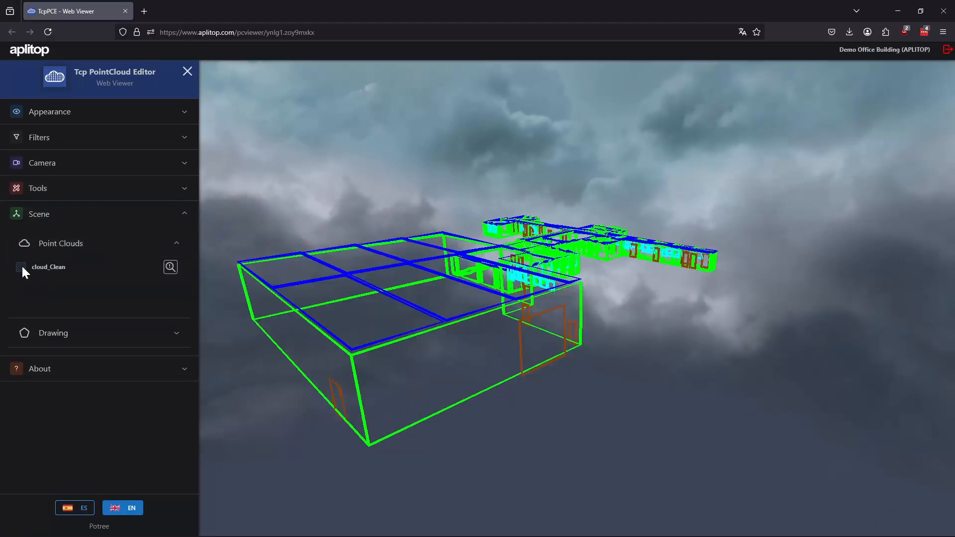
drag(562, 304, 423, 375)
Show the cloud_Clean point cloud again, collapse the scene contents and view the whole building
click(20, 267)
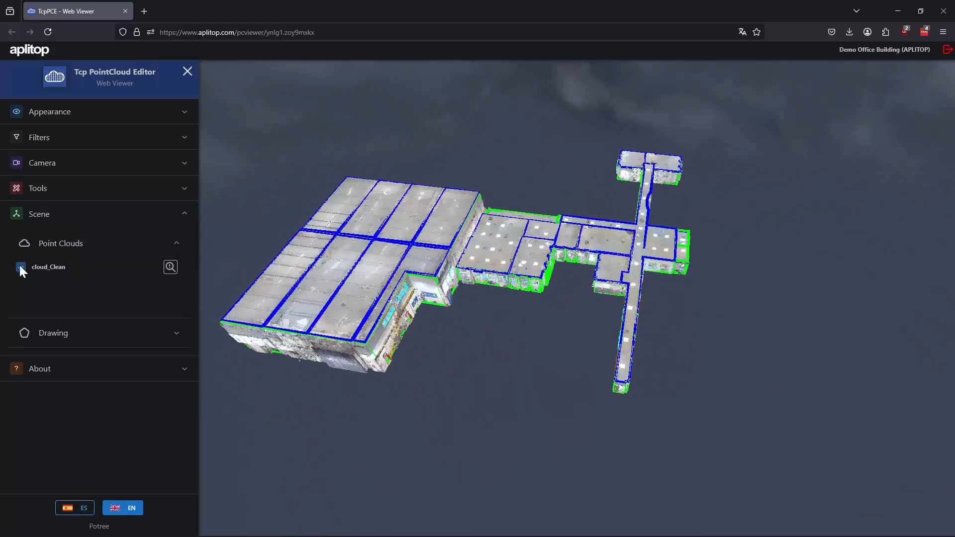
click(76, 221)
scroll(676, 319, down, 3)
drag(676, 319, 589, 332)
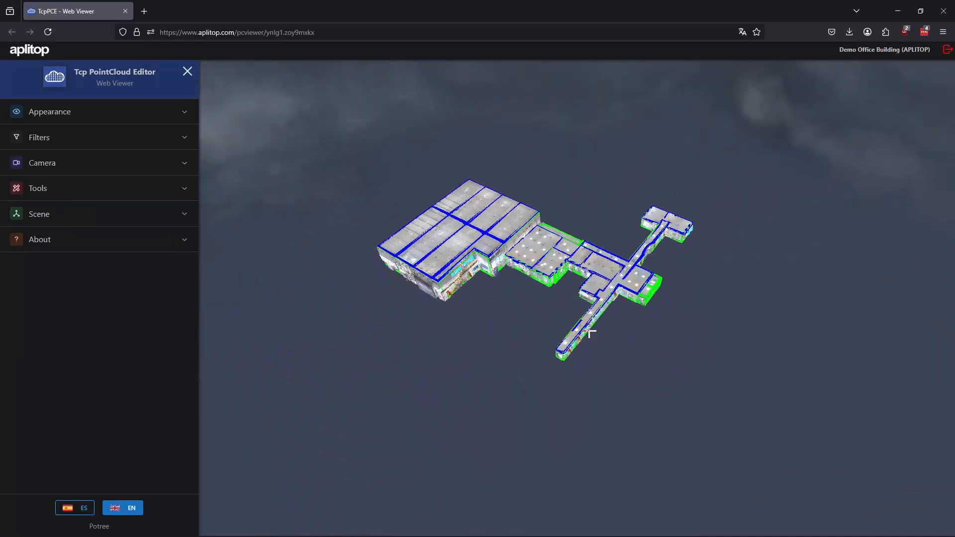